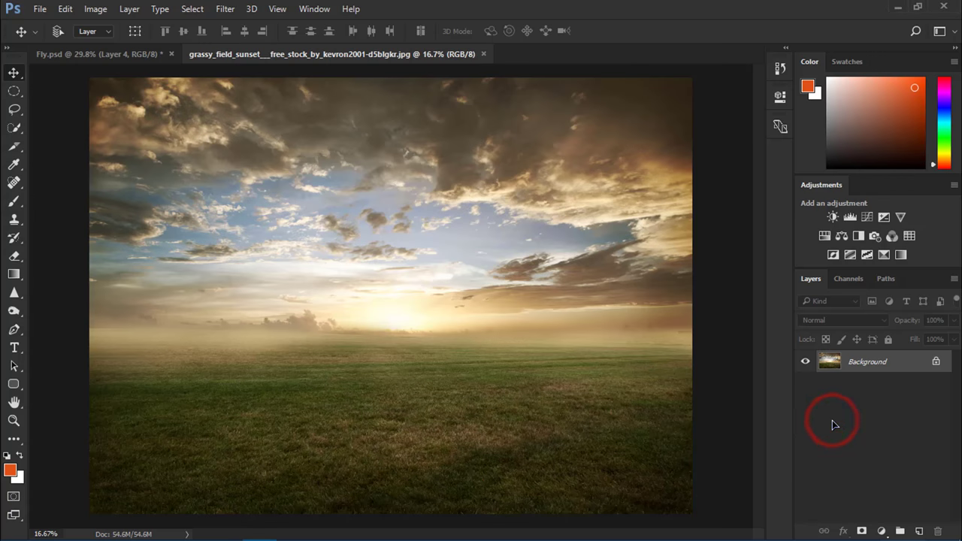
# Step: Reset the foreground and background colours to the defaults and review the finished composite in Fly.psd
pyautogui.press('d')
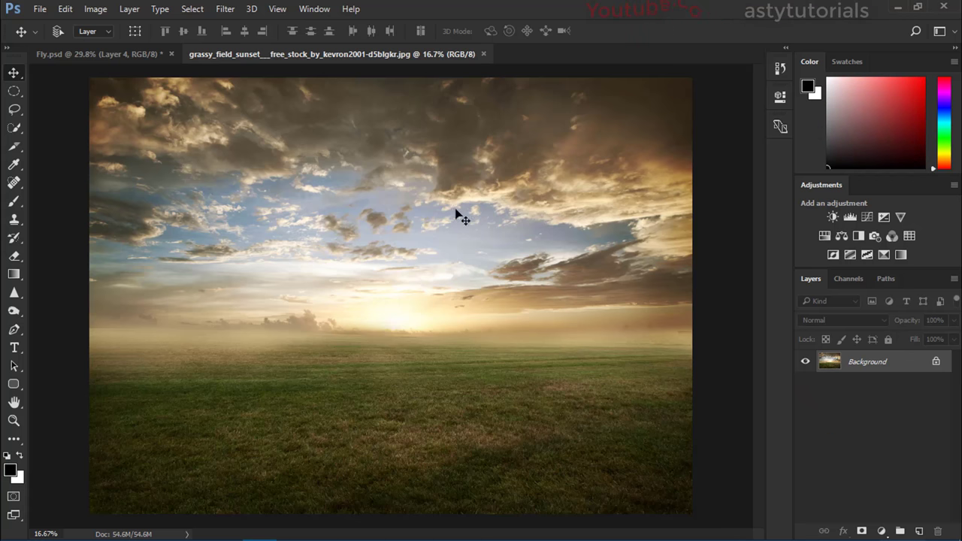
pyautogui.click(137, 55)
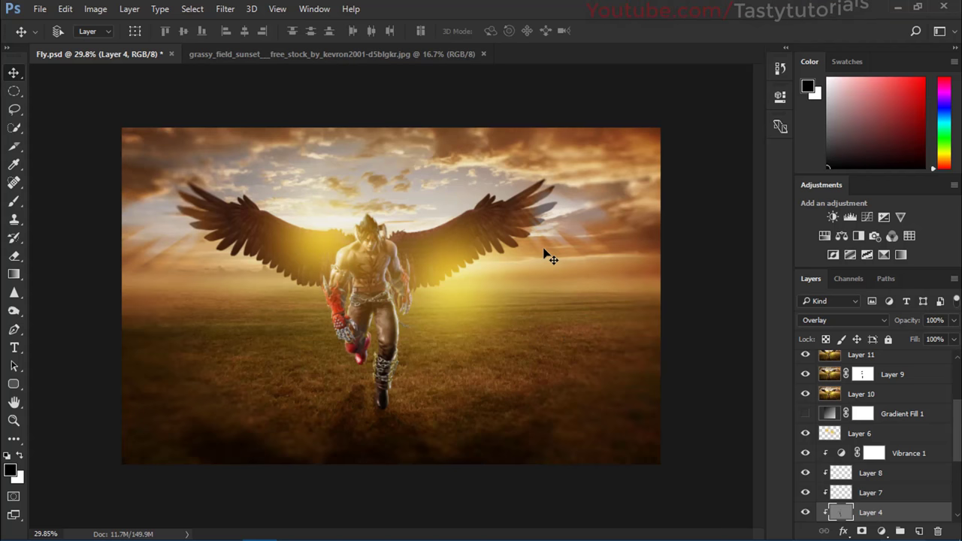
pyautogui.click(319, 53)
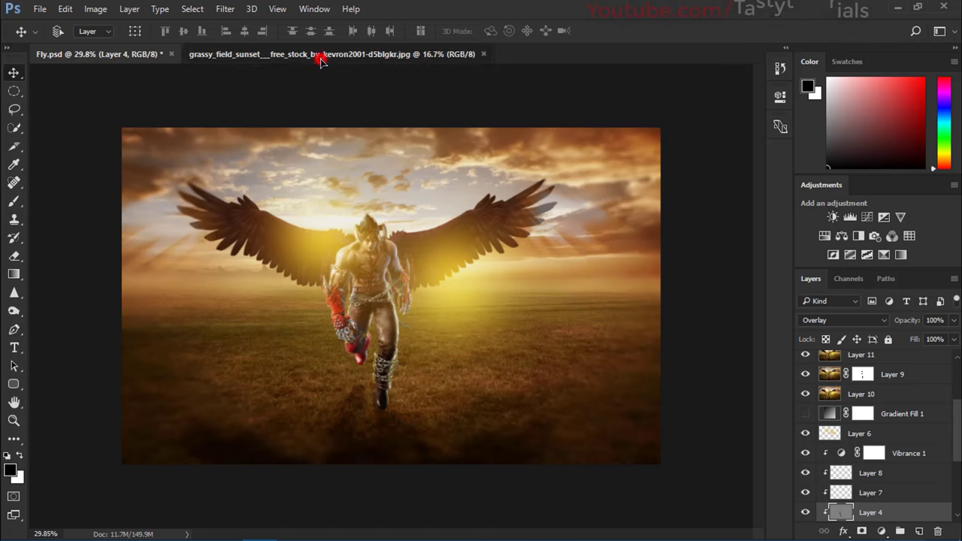
# Step: Create a new 2560 x 1600 px document at 300 pixels/inch in RGB Color with a transparent background
pyautogui.click(33, 10)
pyautogui.click(41, 22)
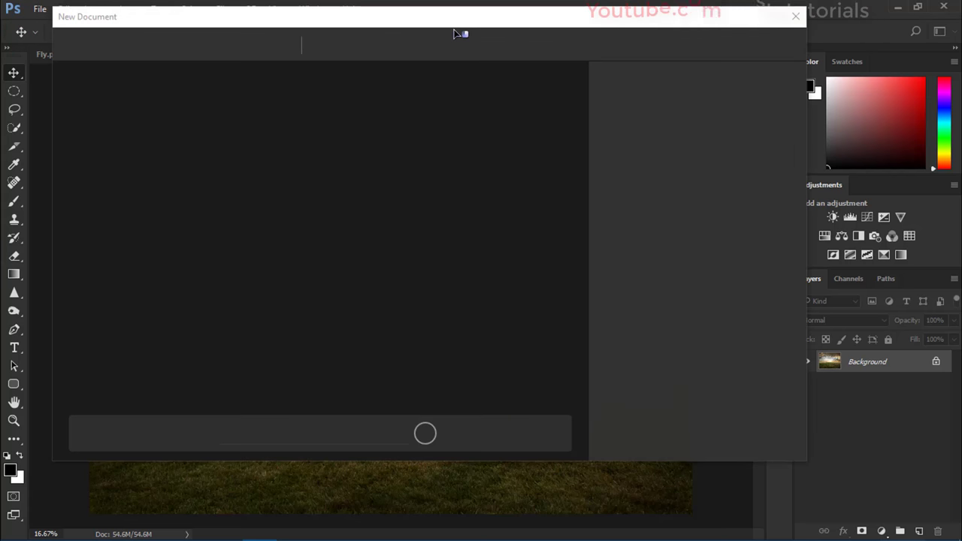
pyautogui.moveTo(458, 22); pyautogui.dragTo(461, 37)
pyautogui.doubleClick(647, 159)
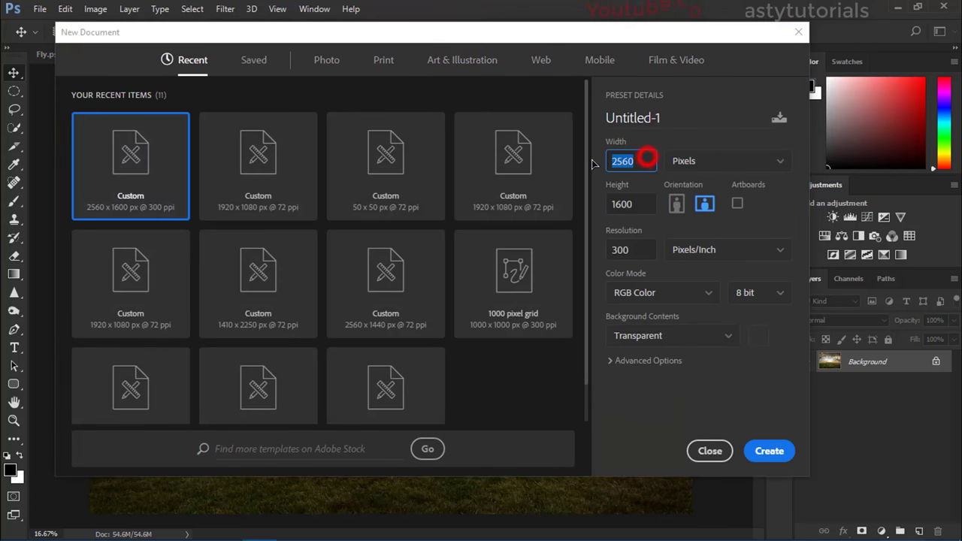
pyautogui.doubleClick(640, 203)
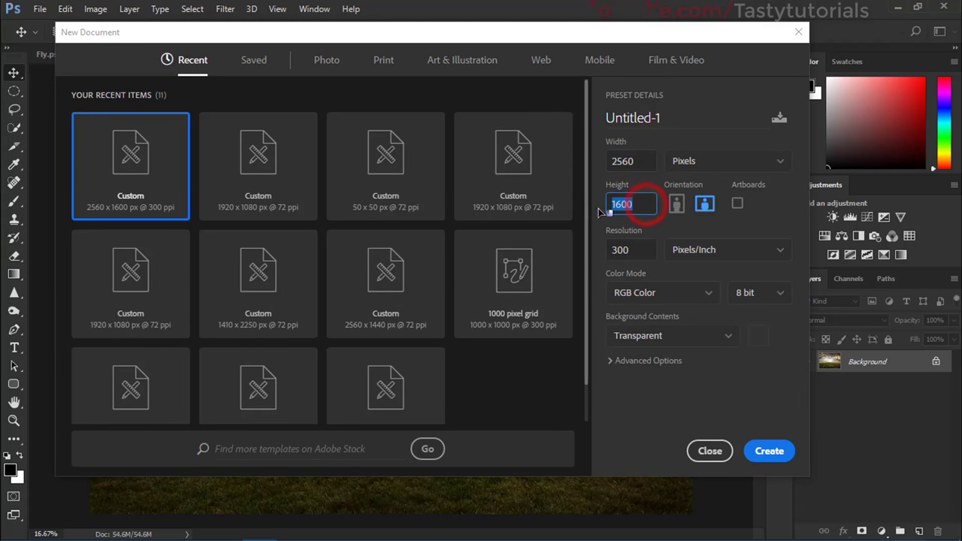
pyautogui.doubleClick(635, 250)
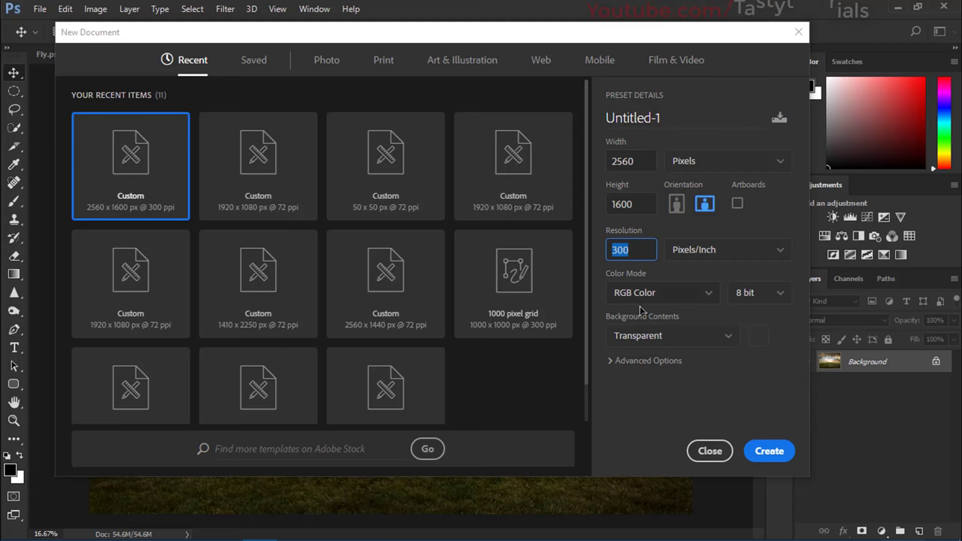
pyautogui.click(769, 451)
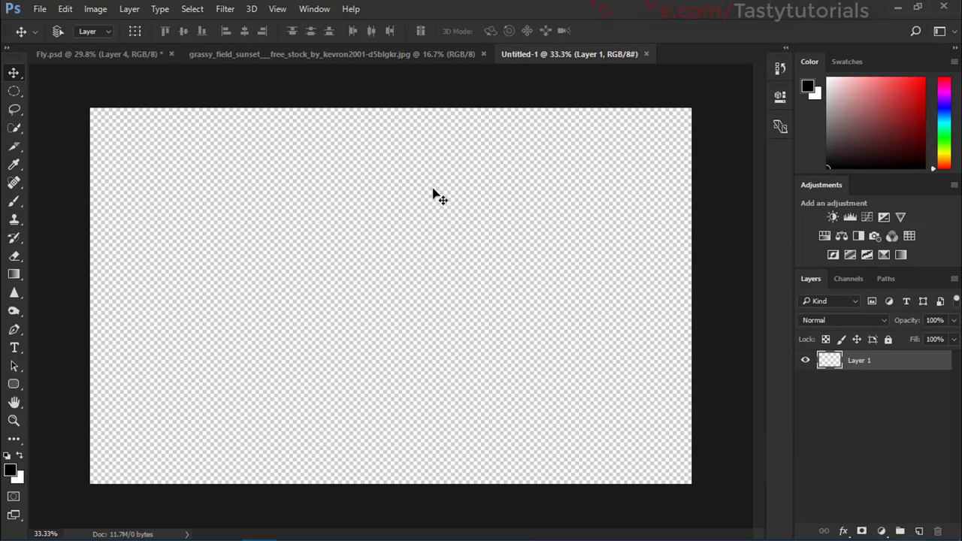
pyautogui.hotkey('ctrl', '0')
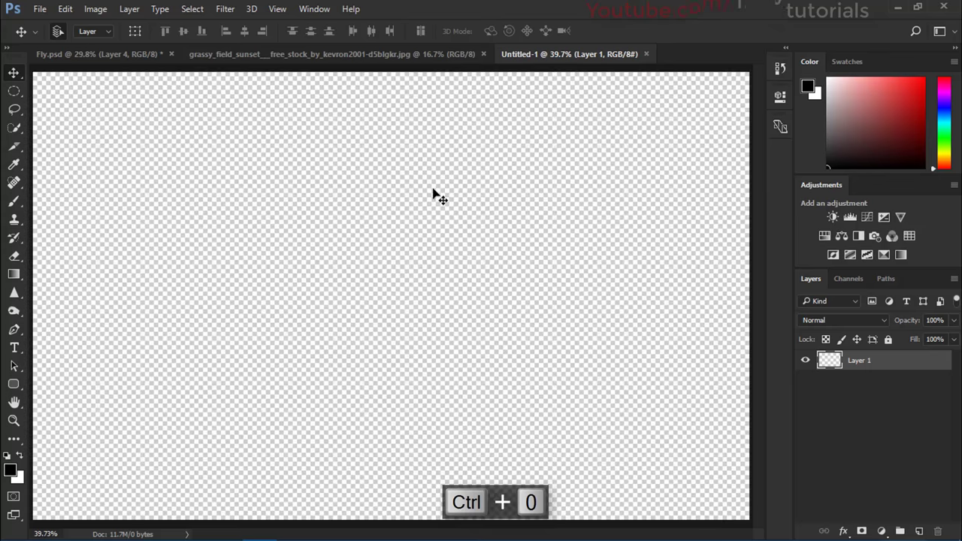
# Step: Copy the grassy field sunset picture into the new document as a layer and shift it upward
pyautogui.click(390, 55)
pyautogui.moveTo(431, 133); pyautogui.dragTo(433, 188)
pyautogui.scroll(-3, 425, 210)
pyautogui.moveTo(421, 232); pyautogui.dragTo(422, 172)
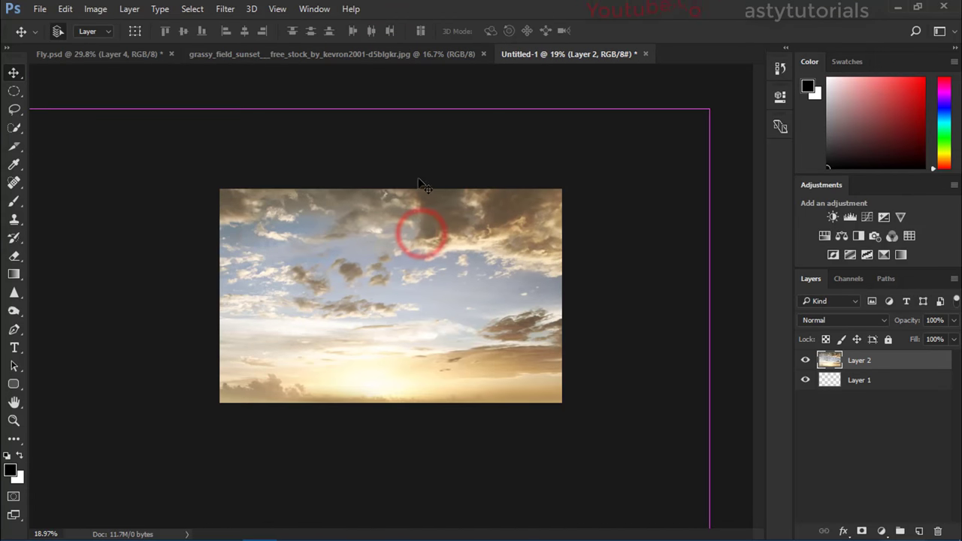
# Step: Scale the sunset layer proportionally to about 51% and position it so the sky and field fill the canvas
pyautogui.hotkey('ctrl', 't')
pyautogui.scroll(-3, 414, 182)
pyautogui.moveTo(402, 239); pyautogui.dragTo(413, 218)
pyautogui.moveTo(553, 177); pyautogui.dragTo(448, 210)
pyautogui.scroll(3, 451, 298)
pyautogui.scroll(2, 451, 299)
pyautogui.moveTo(444, 306); pyautogui.dragTo(444, 293)
pyautogui.doubleClick(420, 267)
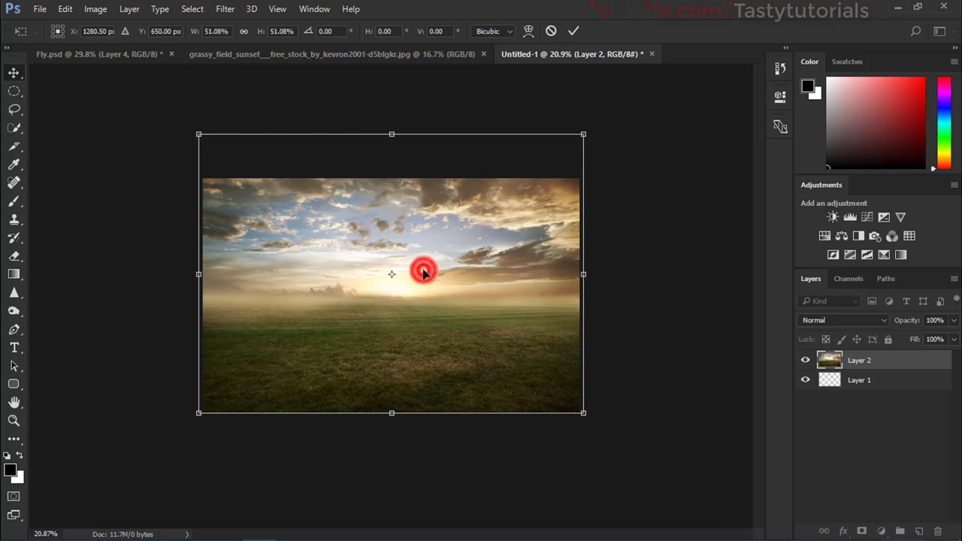
# Step: Apply a perspective transform that widens the sunset layer's lower edge, with width about 160% and height about 98%
pyautogui.hotkey('ctrl', 't')
pyautogui.rightClick(416, 287)
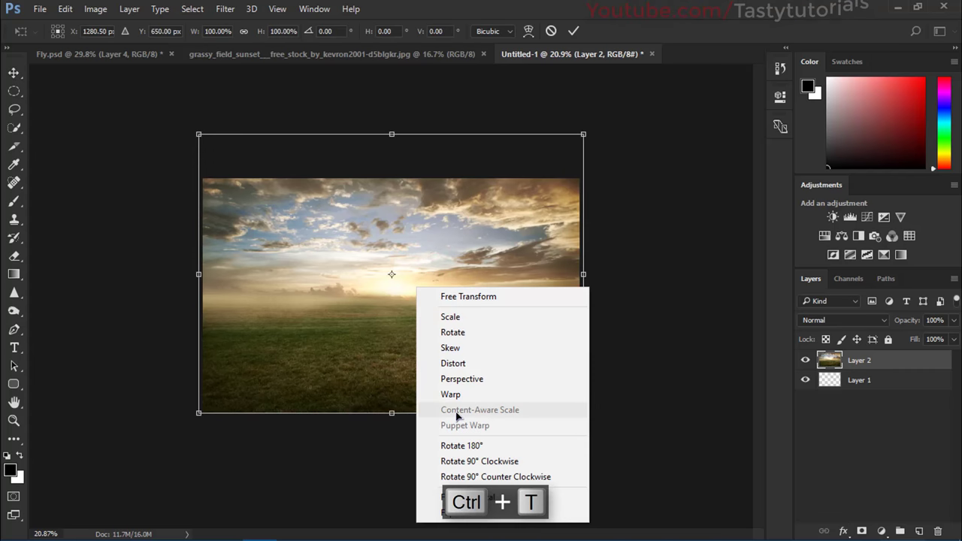
pyautogui.click(462, 382)
pyautogui.moveTo(583, 412); pyautogui.dragTo(698, 411)
pyautogui.hotkey('ctrl', '+')
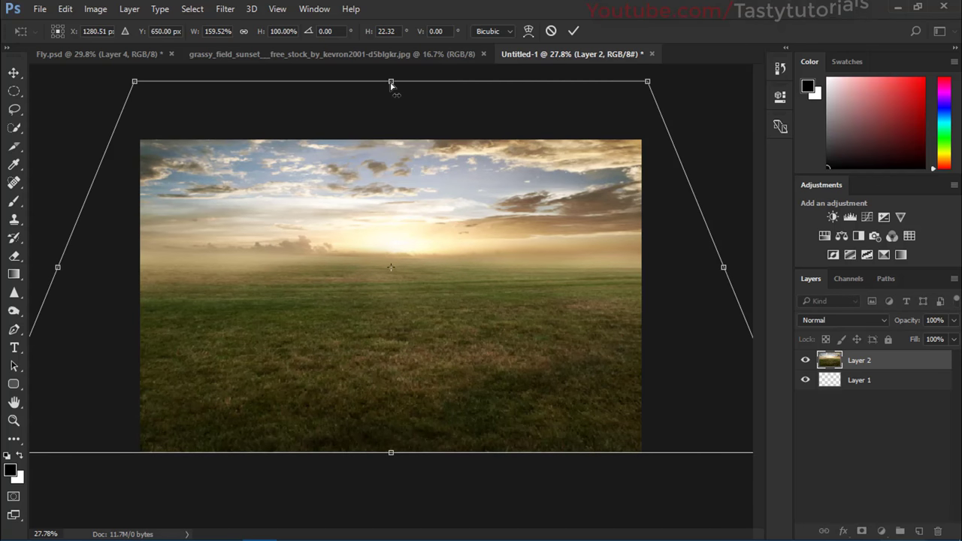
pyautogui.moveTo(393, 82)
pyautogui.mouseDown()
pyautogui.moveTo(391, 114)
pyautogui.moveTo(391, 88)
pyautogui.mouseUp()
pyautogui.doubleClick(399, 191)
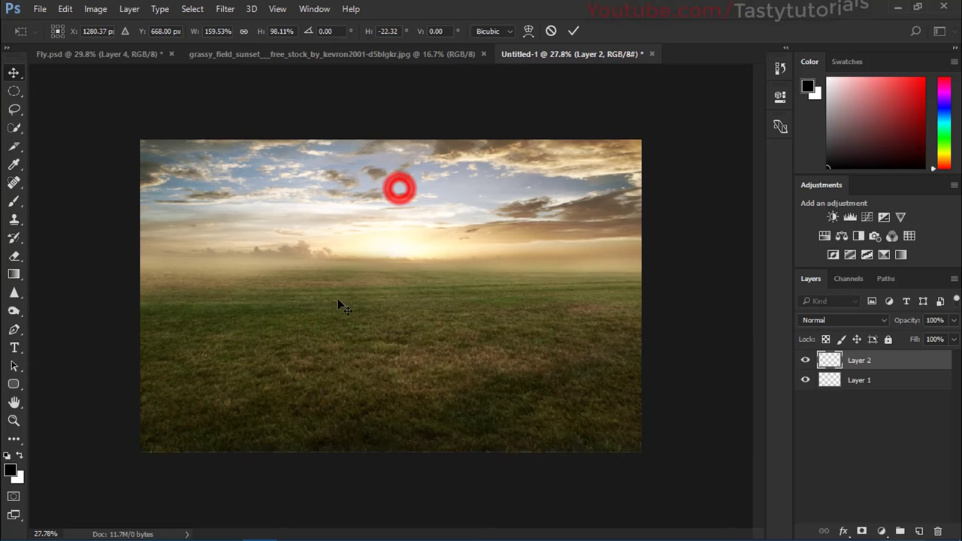
# Step: Delete the empty Layer 1 beneath the sunset layer
pyautogui.hotkey('ctrl', '0')
pyautogui.hotkey('ctrl', '-')
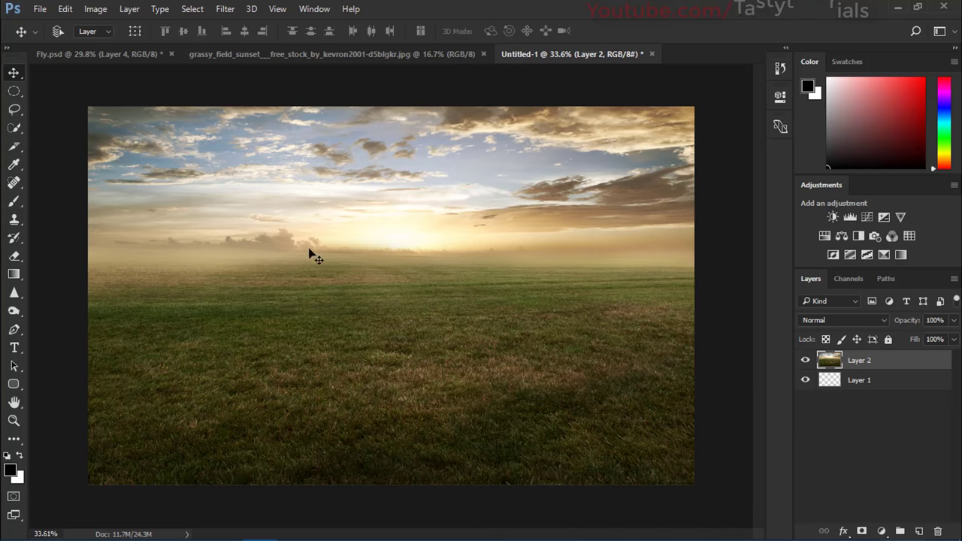
pyautogui.click(857, 381)
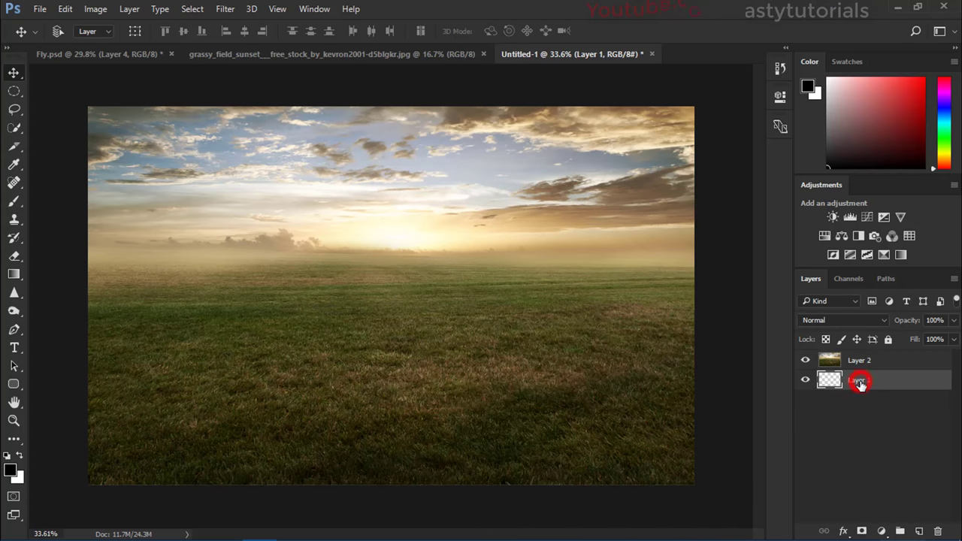
pyautogui.press('Delete')
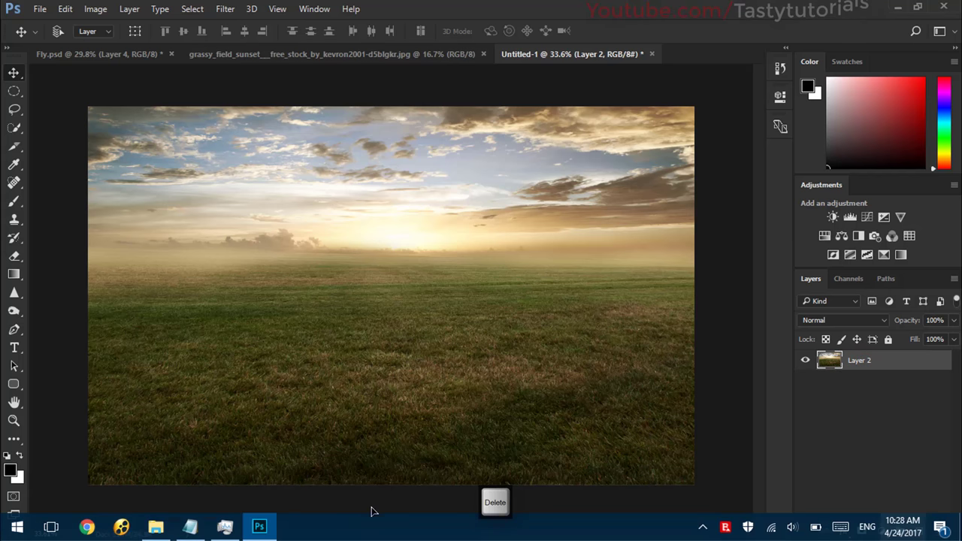
# Step: Switch to File Explorer and place Devil-Jin-006.png from the PS folder into the new document
pyautogui.moveTo(154, 530)
pyautogui.click(172, 483)
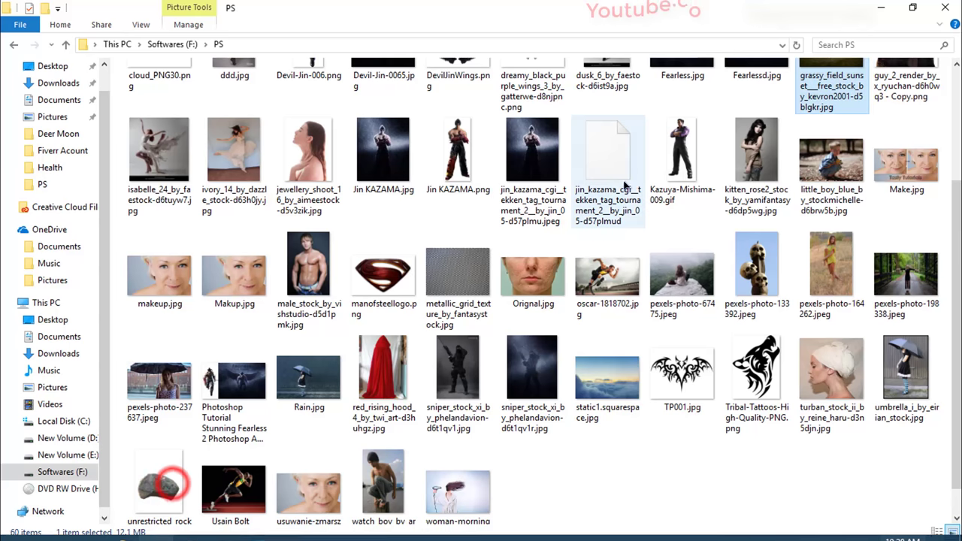
pyautogui.scroll(2, 460, 250)
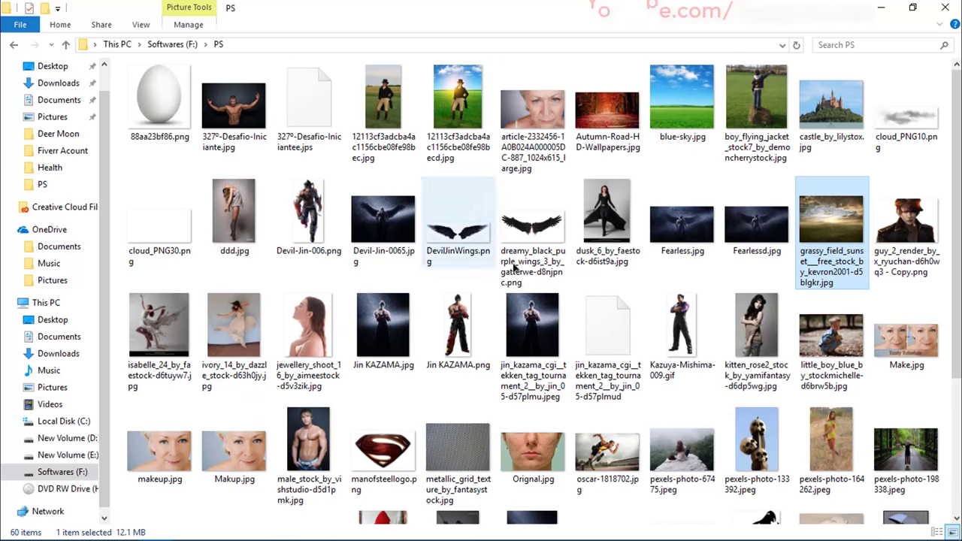
pyautogui.moveTo(308, 230); pyautogui.dragTo(381, 322)
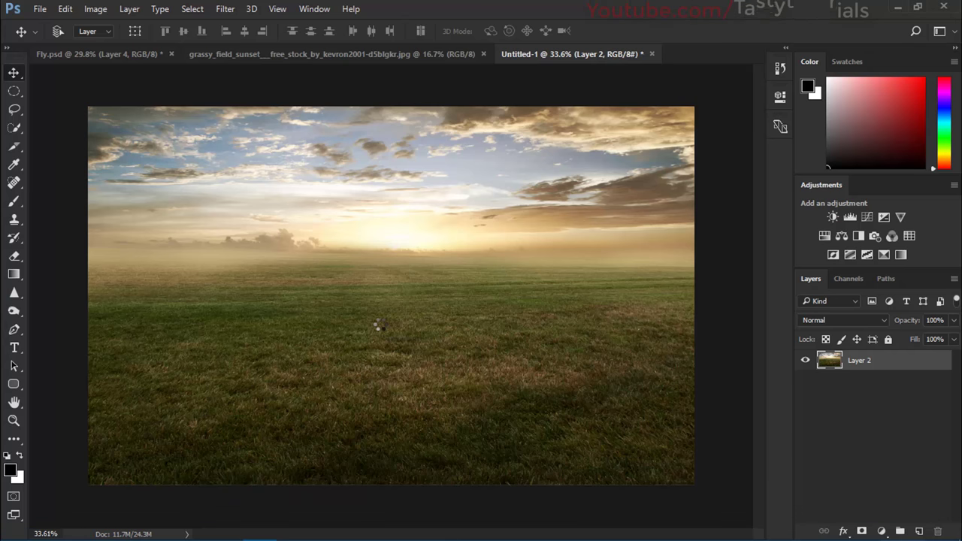
# Step: Scale the placed character to about 28%, position it near the middle of the field, and commit the placement
pyautogui.moveTo(484, 108); pyautogui.dragTo(456, 159)
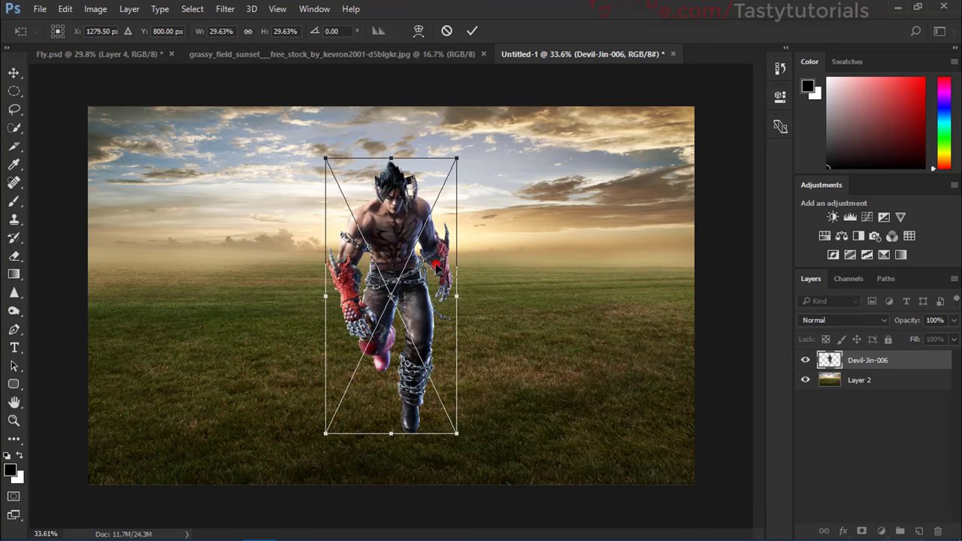
pyautogui.moveTo(436, 265); pyautogui.dragTo(412, 231)
pyautogui.moveTo(436, 129)
pyautogui.mouseDown()
pyautogui.moveTo(424, 151)
pyautogui.moveTo(427, 143)
pyautogui.mouseUp()
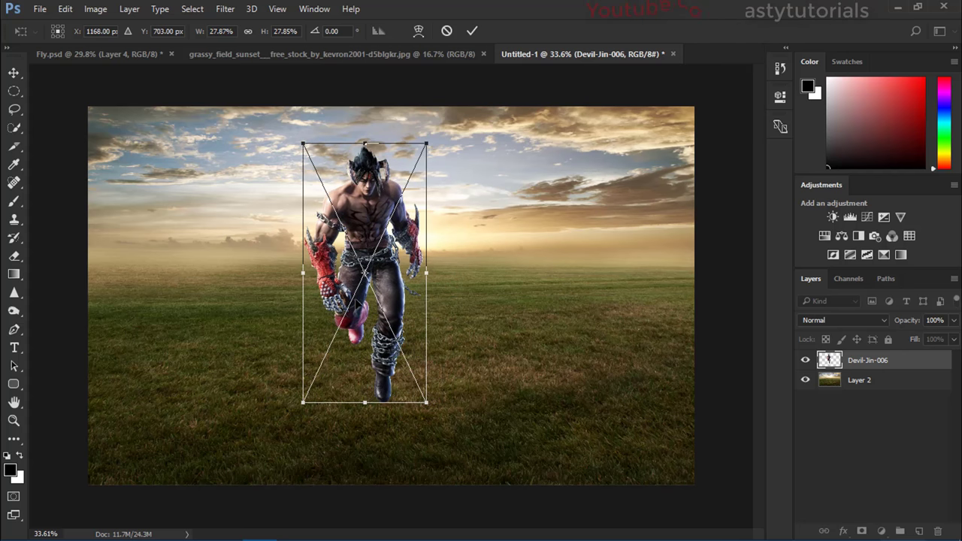
pyautogui.moveTo(304, 401); pyautogui.dragTo(301, 405)
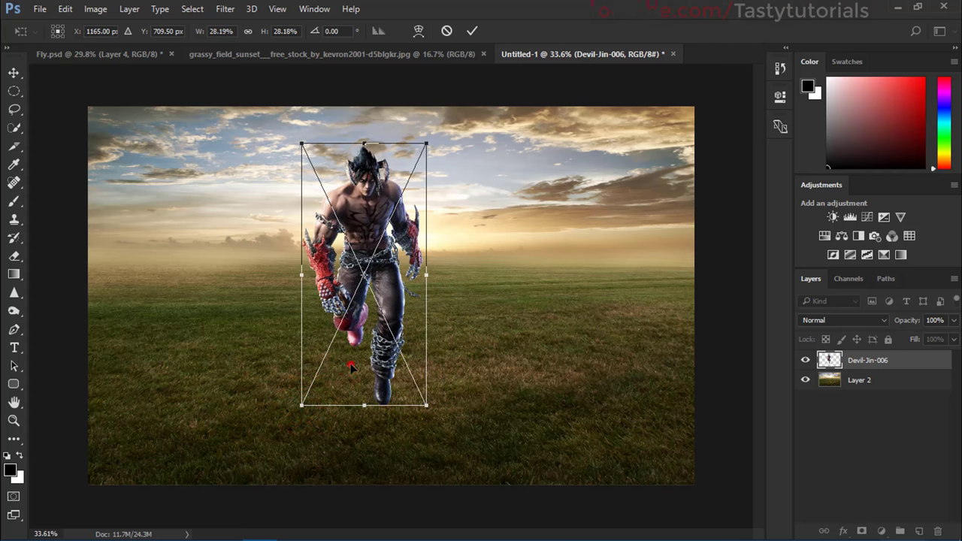
pyautogui.doubleClick(349, 364)
# Step: Align the character to the canvas's horizontal centre, clear the selection, and nudge the character slightly down and right
pyautogui.hotkey('ctrl', 'a')
pyautogui.click(246, 31)
pyautogui.hotkey('ctrl', 'd')
pyautogui.moveTo(408, 239); pyautogui.dragTo(419, 248)
pyautogui.scroll(1, 384, 248)
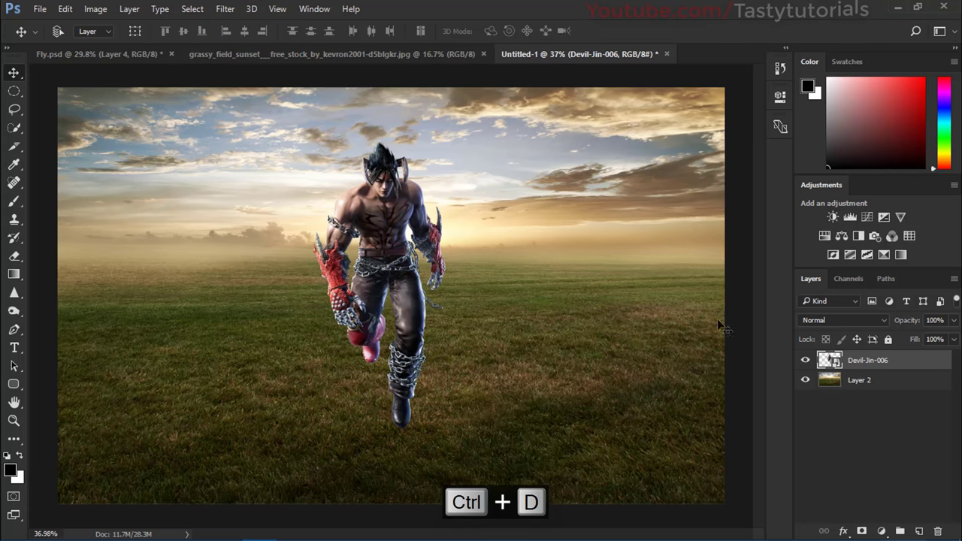
# Step: Flip the sunset background on Layer 2 horizontally and commit the transform
pyautogui.click(830, 379)
pyautogui.hotkey('ctrl', 't')
pyautogui.rightClick(511, 269)
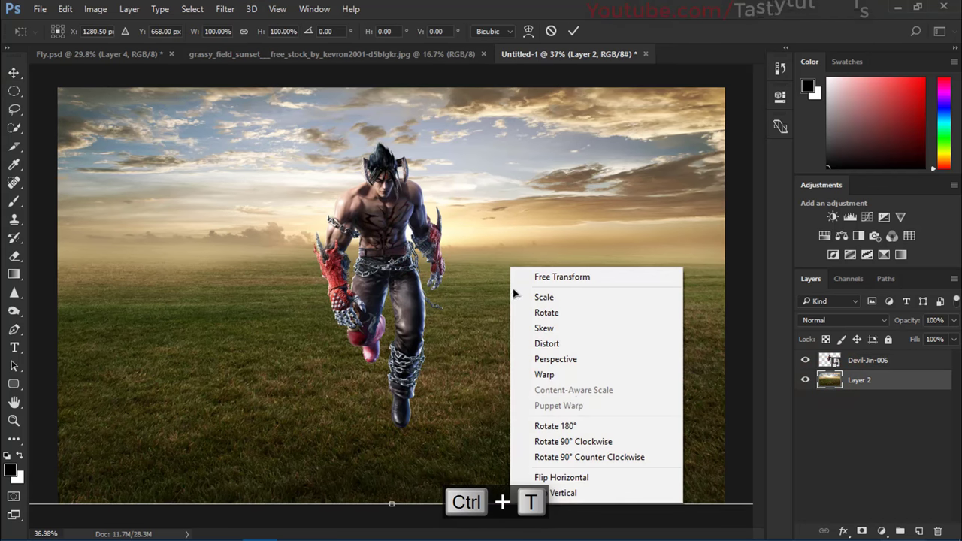
pyautogui.click(577, 480)
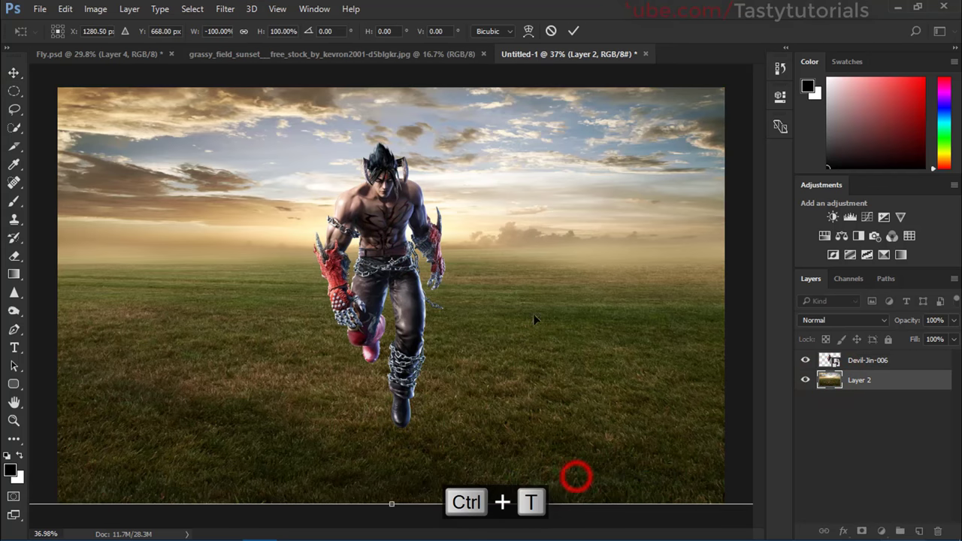
pyautogui.rightClick(506, 267)
pyautogui.click(455, 241)
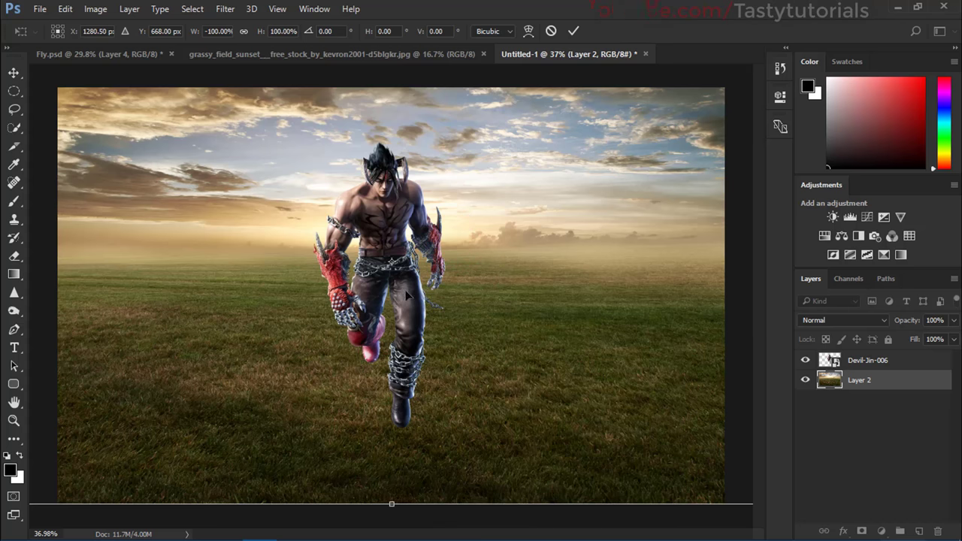
pyautogui.scroll(-3, 520, 354)
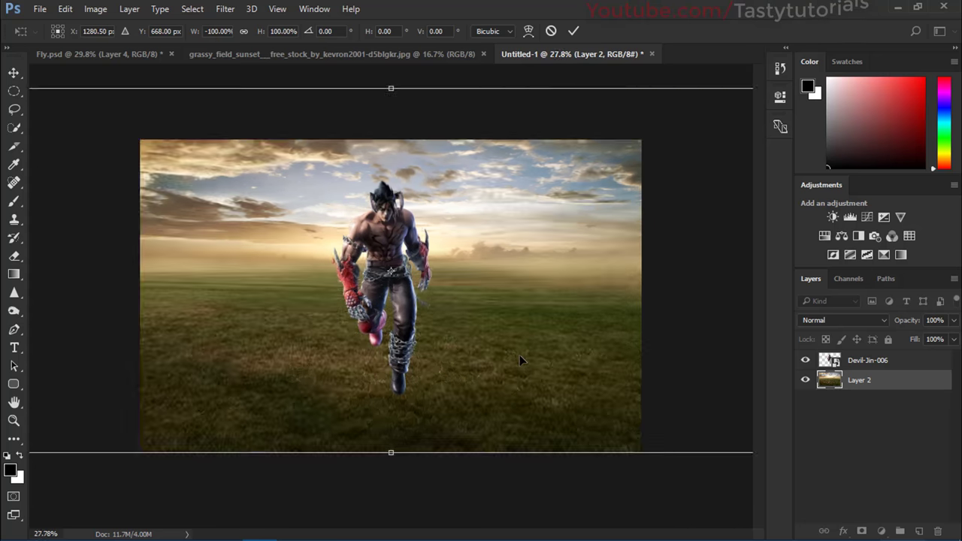
pyautogui.click(574, 31)
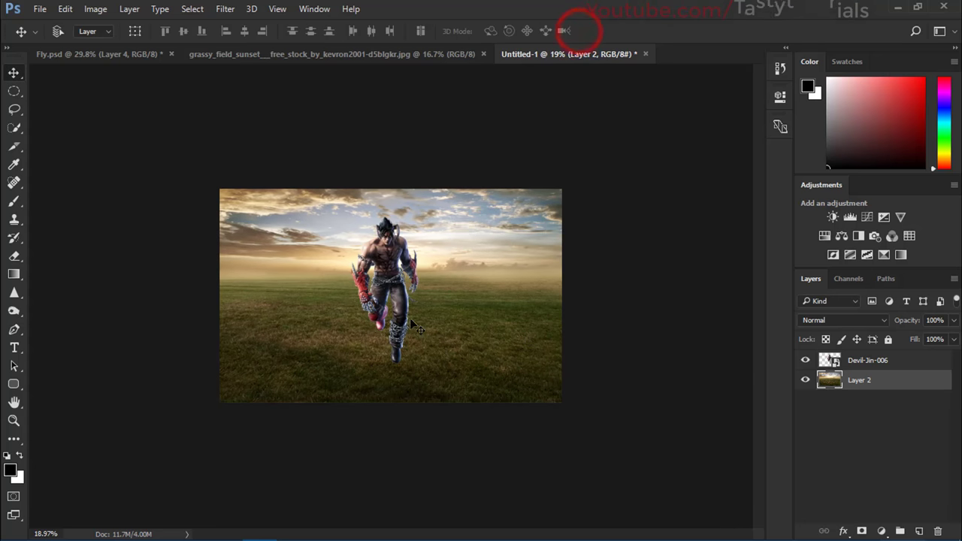
# Step: Align the flipped background layer to the canvas's horizontal centre and clear the selection
pyautogui.scroll(2, 469, 251)
pyautogui.hotkey('ctrl', 'a')
pyautogui.click(244, 30)
pyautogui.hotkey('ctrl', 'd')
pyautogui.scroll(1, 421, 331)
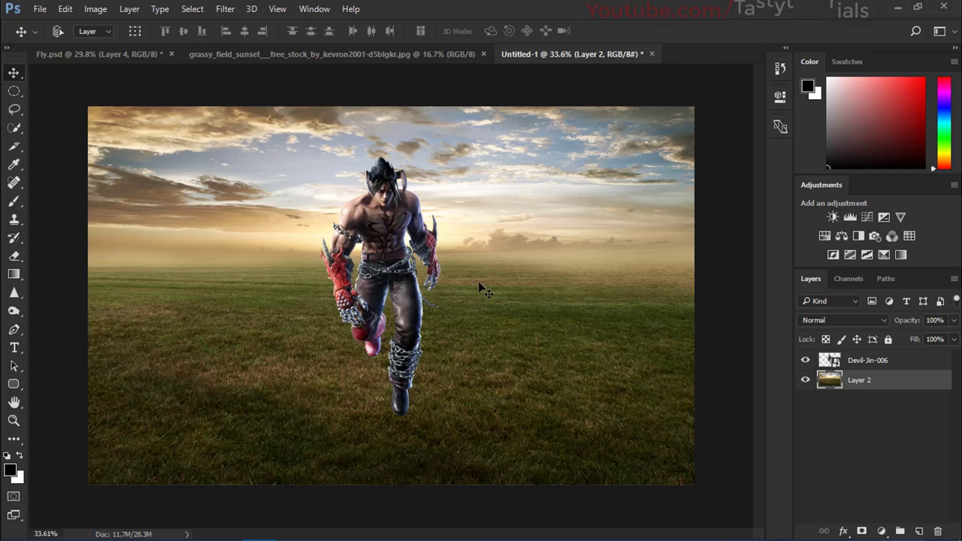
# Step: Place the dreamy_black_purple_wings_3 image from the PS folder directly above the Devil-Jin-006 layer
pyautogui.click(868, 365)
pyautogui.click(805, 360)
pyautogui.click(805, 360)
pyautogui.moveTo(208, 532)
pyautogui.click(156, 526)
pyautogui.moveTo(532, 223); pyautogui.dragTo(385, 248)
pyautogui.scroll(2, 423, 275)
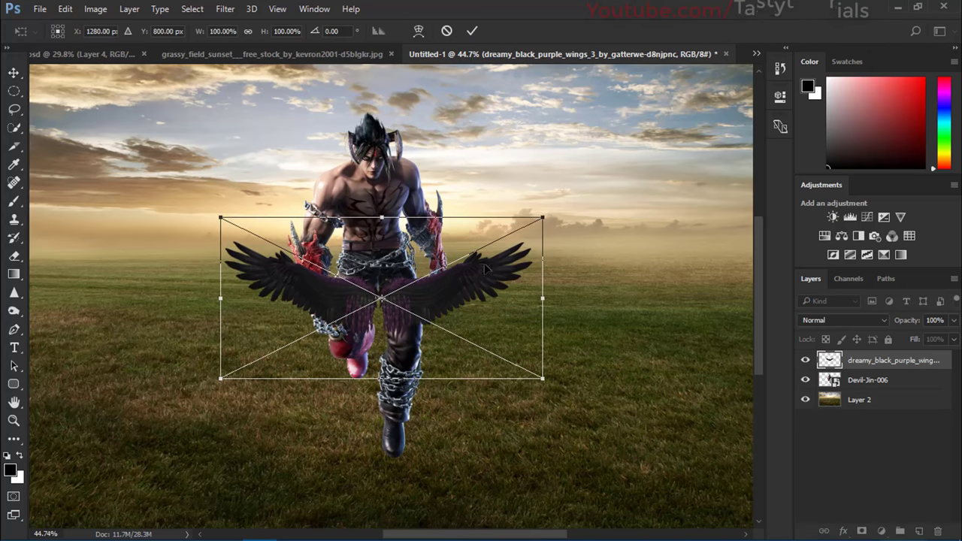
# Step: Enlarge the wings proportionally beyond 170%, centre them over the character's upper body, and commit the placement
pyautogui.moveTo(540, 217); pyautogui.dragTo(657, 161)
pyautogui.moveTo(564, 281); pyautogui.dragTo(573, 198)
pyautogui.scroll(-2, 524, 283)
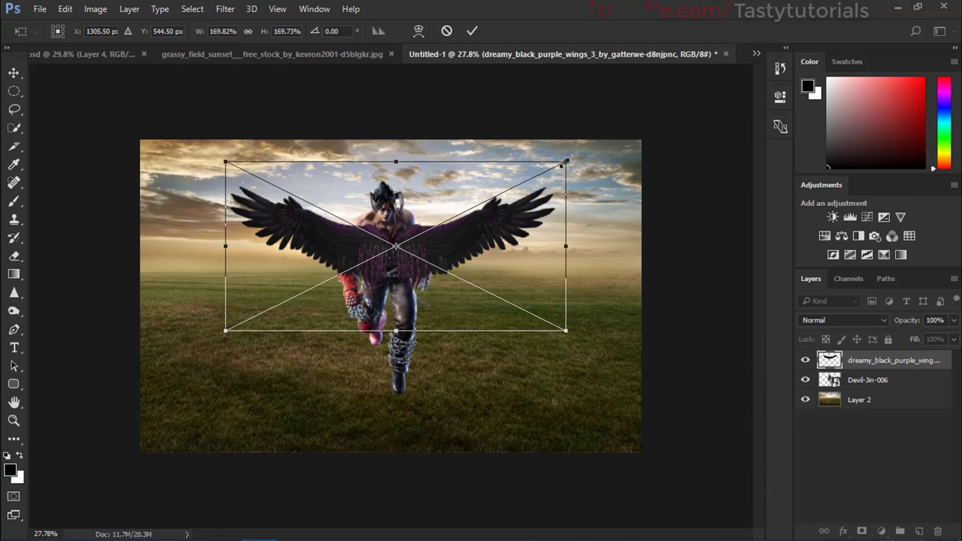
pyautogui.moveTo(565, 162); pyautogui.dragTo(601, 143)
pyautogui.doubleClick(539, 247)
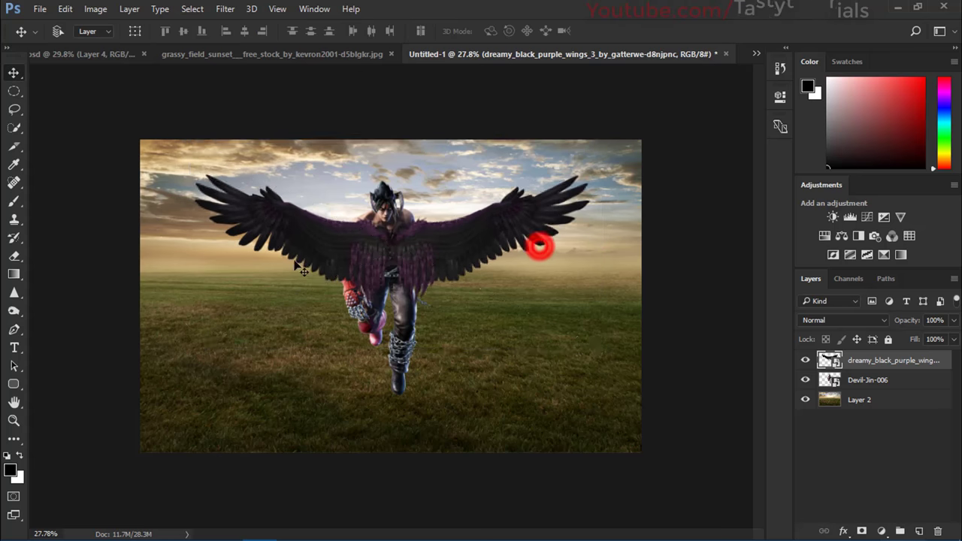
# Step: Move the wings layer below the Devil-Jin-006 layer and hide the character layer
pyautogui.scroll(1, 314, 257)
pyautogui.moveTo(865, 360); pyautogui.dragTo(859, 387)
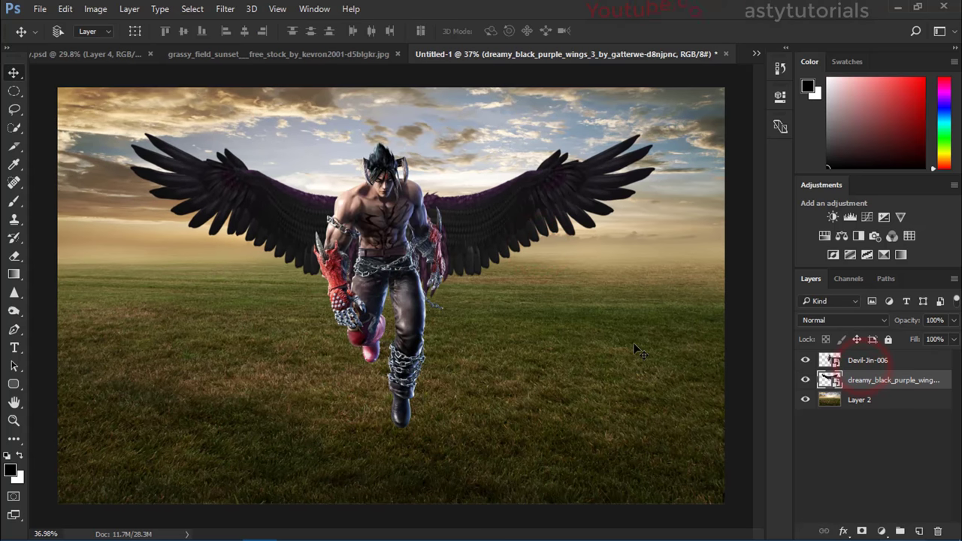
pyautogui.click(805, 360)
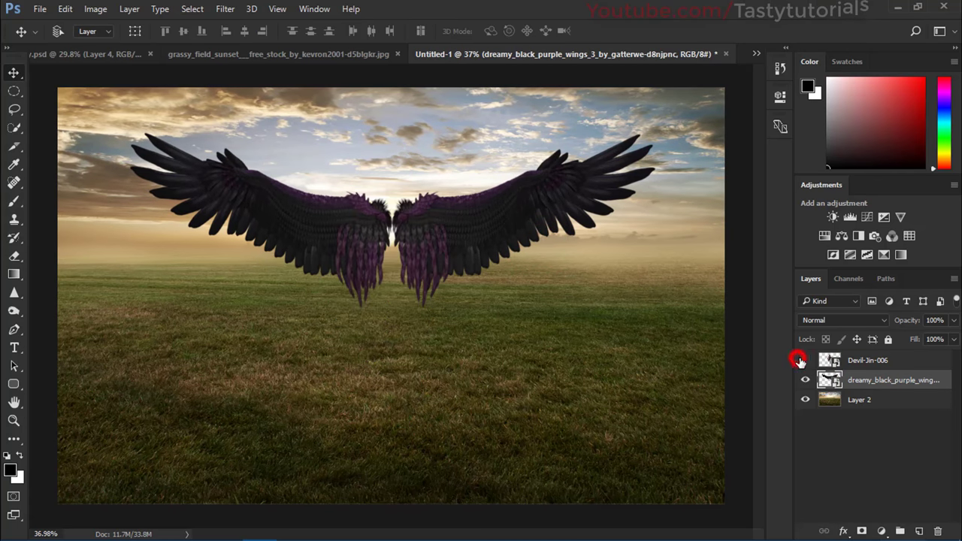
# Step: Rename the dreamy_black_purple_wings layer as Wings
pyautogui.doubleClick(861, 381)
pyautogui.write('Wings')
pyautogui.press('Return')
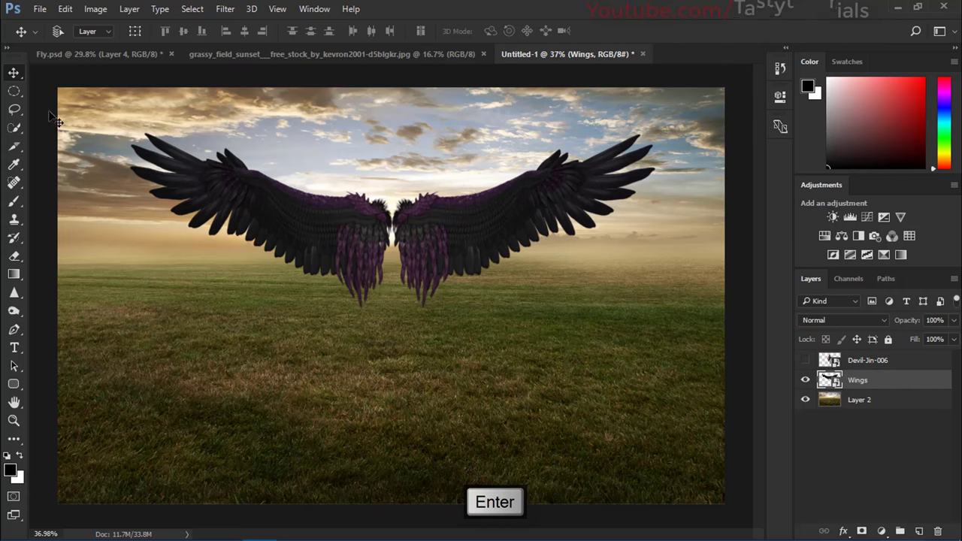
# Step: Draw a freehand Lasso selection around the entire left wing, separating it from the right wing along the gap between them
pyautogui.click(14, 108)
pyautogui.scroll(1, 466, 182)
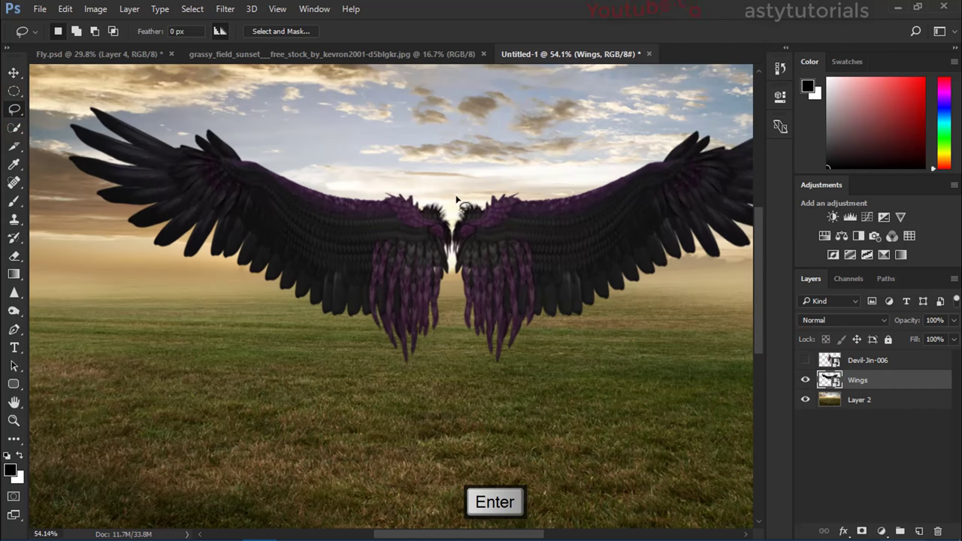
pyautogui.scroll(1, 457, 199)
pyautogui.moveTo(457, 197); pyautogui.dragTo(453, 277)
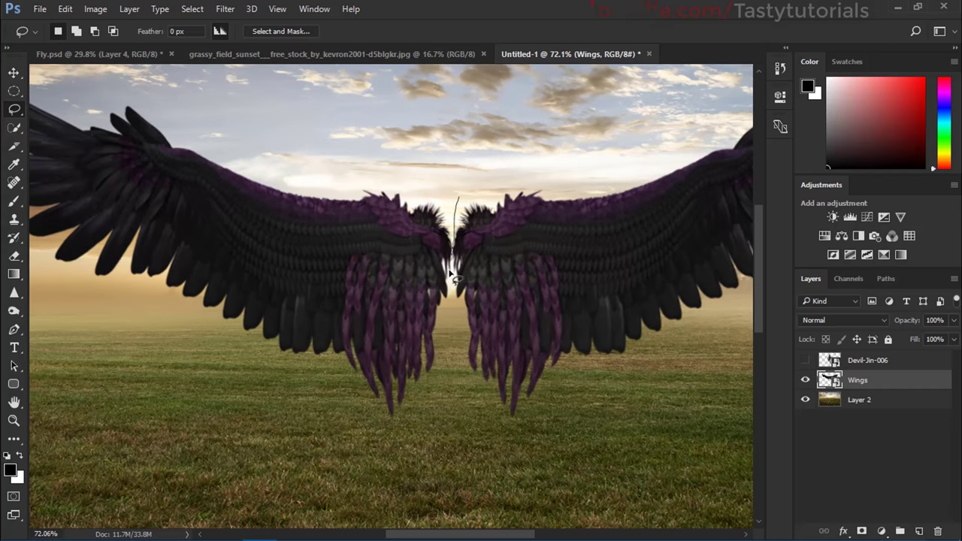
pyautogui.moveTo(427, 418)
pyautogui.mouseDown()
pyautogui.moveTo(254, 426)
pyautogui.moveTo(50, 342)
pyautogui.mouseUp()
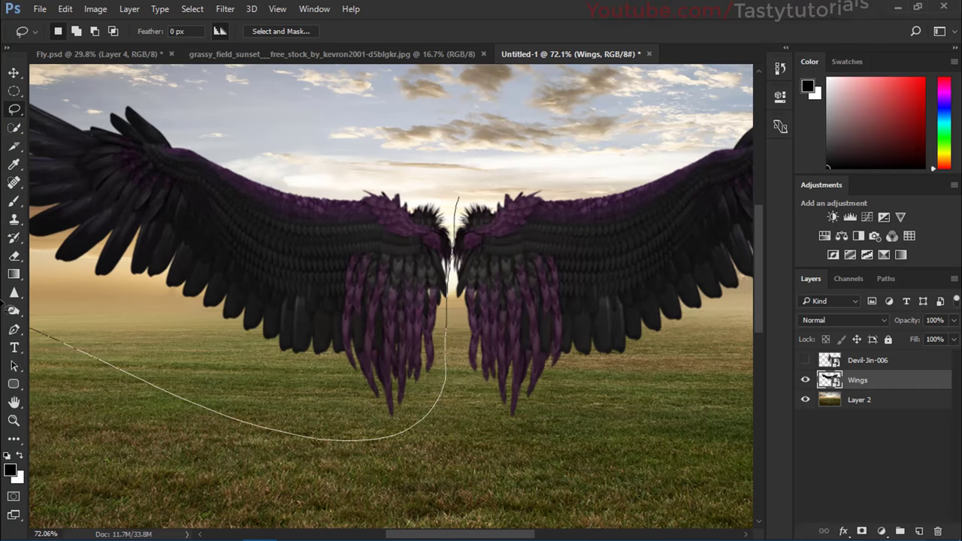
pyautogui.moveTo(54, 303)
pyautogui.mouseDown()
pyautogui.moveTo(105, 337)
pyautogui.moveTo(256, 397)
pyautogui.mouseUp()
pyautogui.press('space')
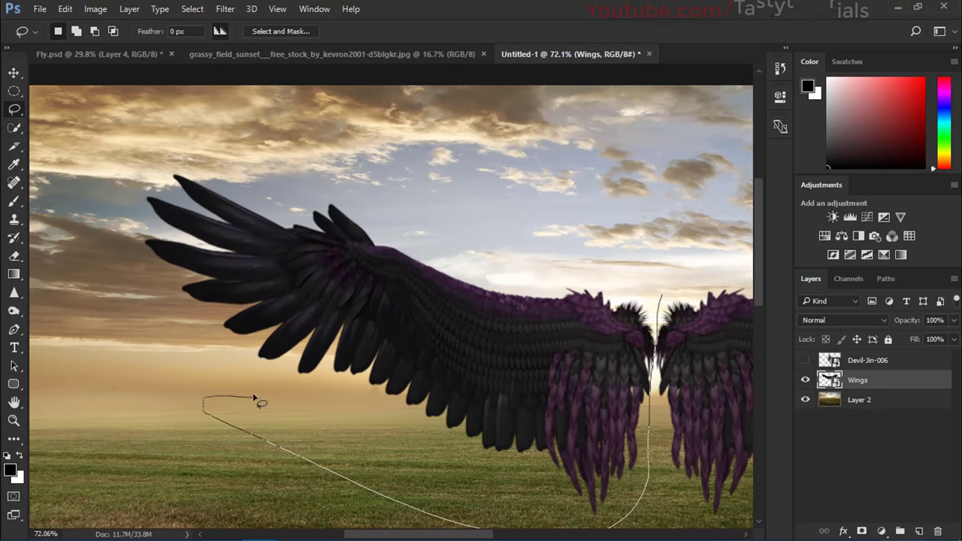
pyautogui.moveTo(354, 179)
pyautogui.mouseDown()
pyautogui.moveTo(442, 184)
pyautogui.moveTo(197, 193)
pyautogui.mouseUp()
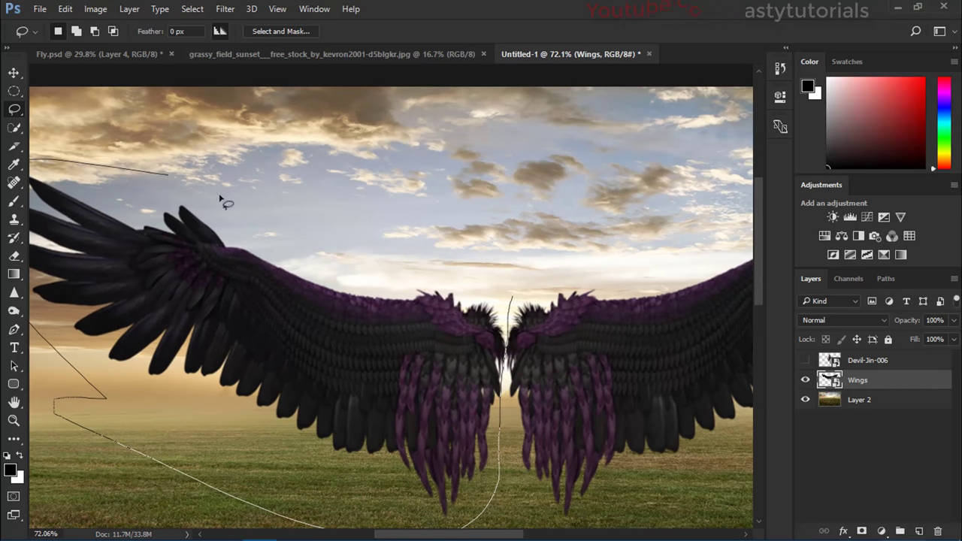
pyautogui.moveTo(513, 298); pyautogui.dragTo(514, 299)
pyautogui.scroll(-2, 365, 253)
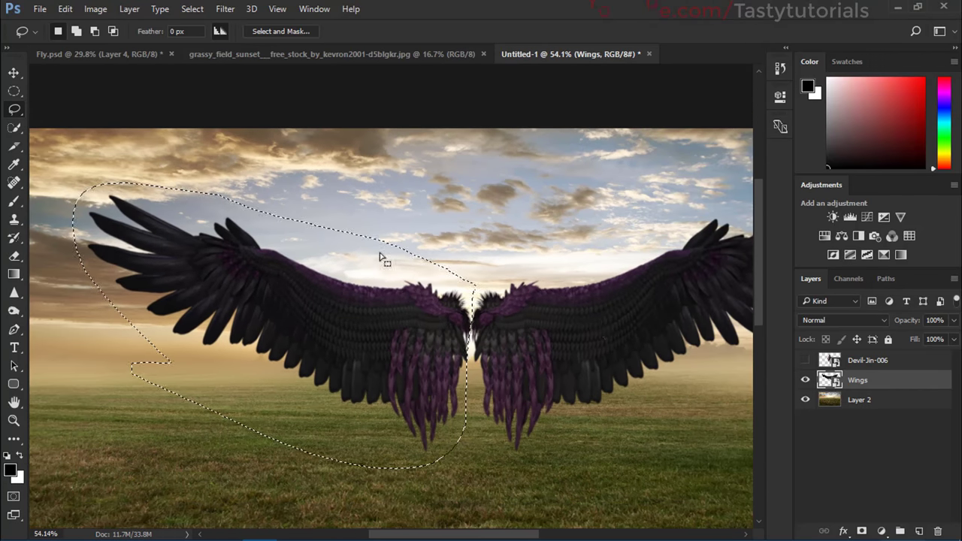
# Step: Rasterize the Wings layer and cut the selected left wing onto its own layer
pyautogui.hotkey('ctrl', 'shift', 'j')
pyautogui.rightClick(862, 384)
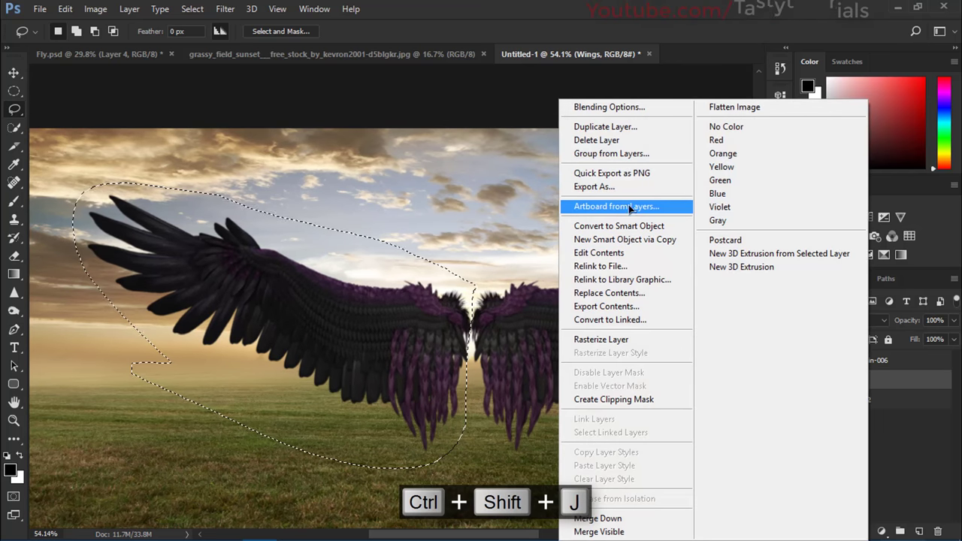
pyautogui.click(614, 340)
pyautogui.hotkey('ctrl', 'shift', 'j')
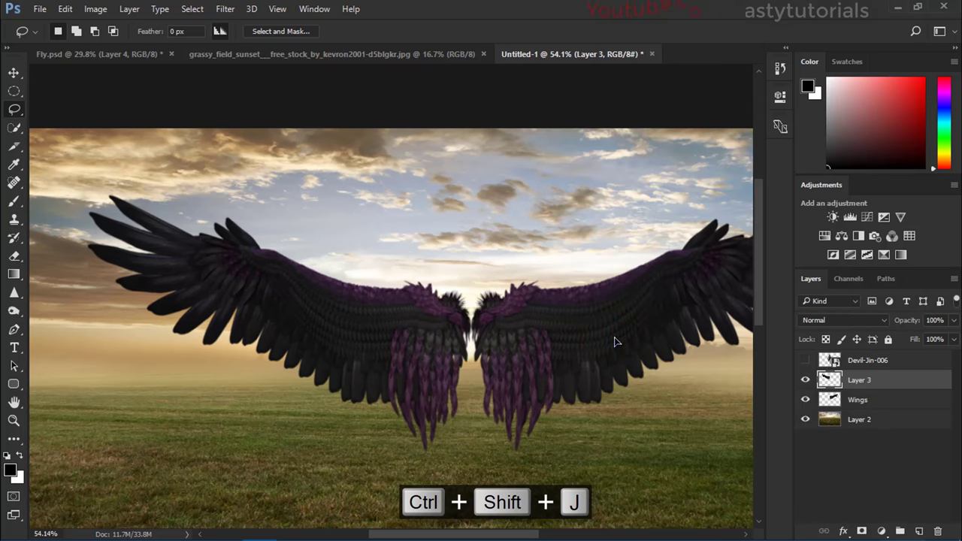
# Step: Check the left wing's separation by toggling its layer's visibility, and show the Devil-Jin-006 character layer again
pyautogui.press('v')
pyautogui.click(807, 381)
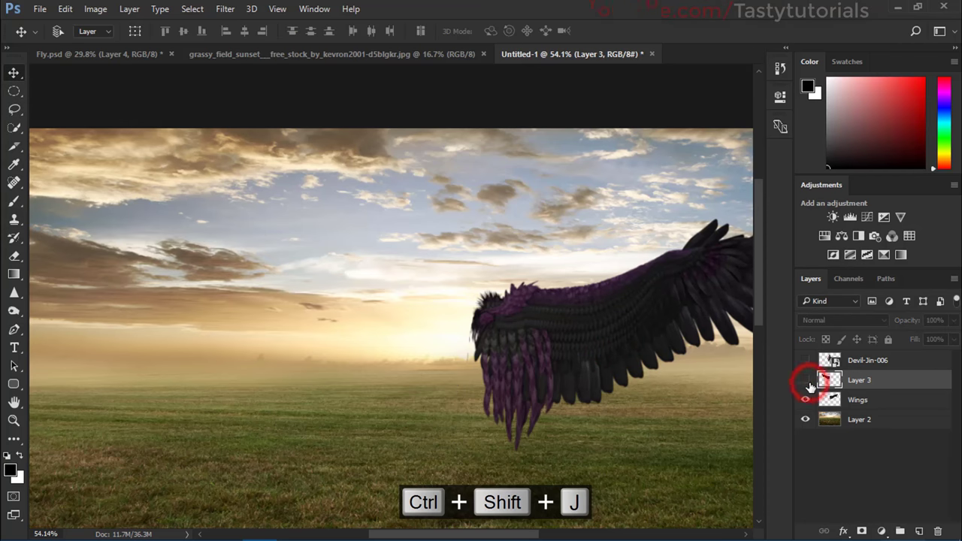
pyautogui.click(807, 381)
pyautogui.click(807, 381)
pyautogui.click(807, 381)
pyautogui.click(806, 360)
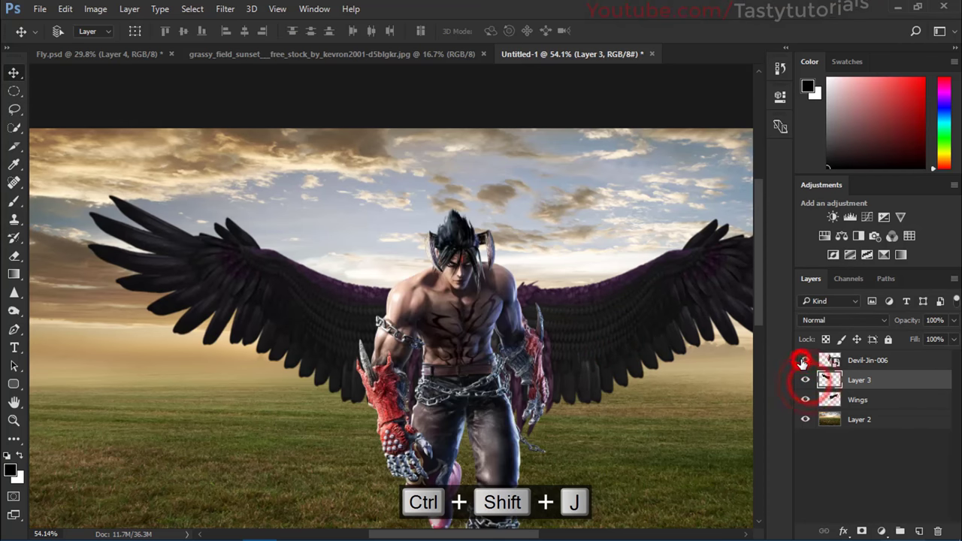
pyautogui.scroll(-3, 651, 366)
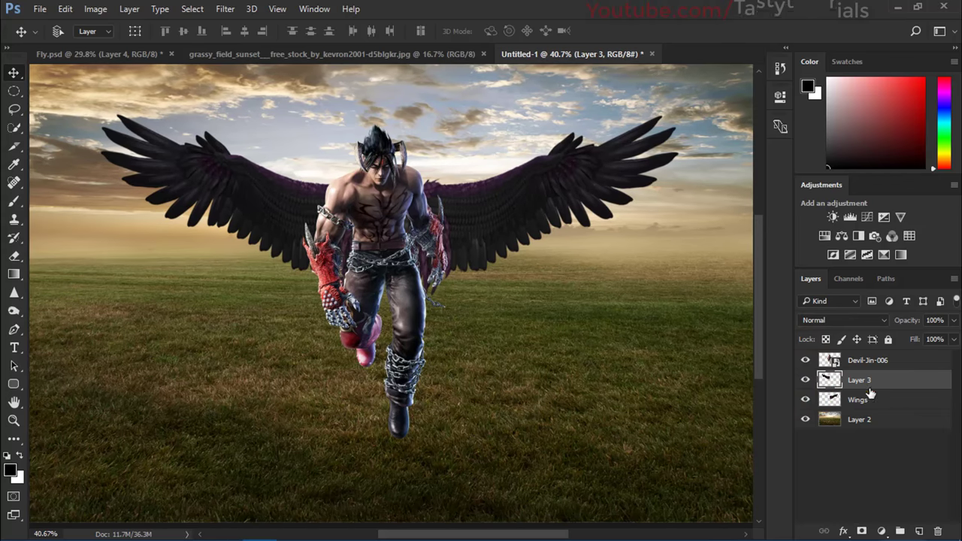
# Step: Nudge the left wing slightly upward and tilt it at the character's shoulder with Free Transform
pyautogui.scroll(1, 334, 246)
pyautogui.moveTo(299, 212); pyautogui.dragTo(296, 206)
pyautogui.scroll(-1, 296, 206)
pyautogui.hotkey('ctrl', 't')
pyautogui.press('Return')
# Step: Rotate the right wing on the Wings layer slightly with Free Transform to fit behind the shoulder, and commit it
pyautogui.click(858, 400)
pyautogui.hotkey('ctrl', 't')
pyautogui.moveTo(665, 319); pyautogui.dragTo(675, 300)
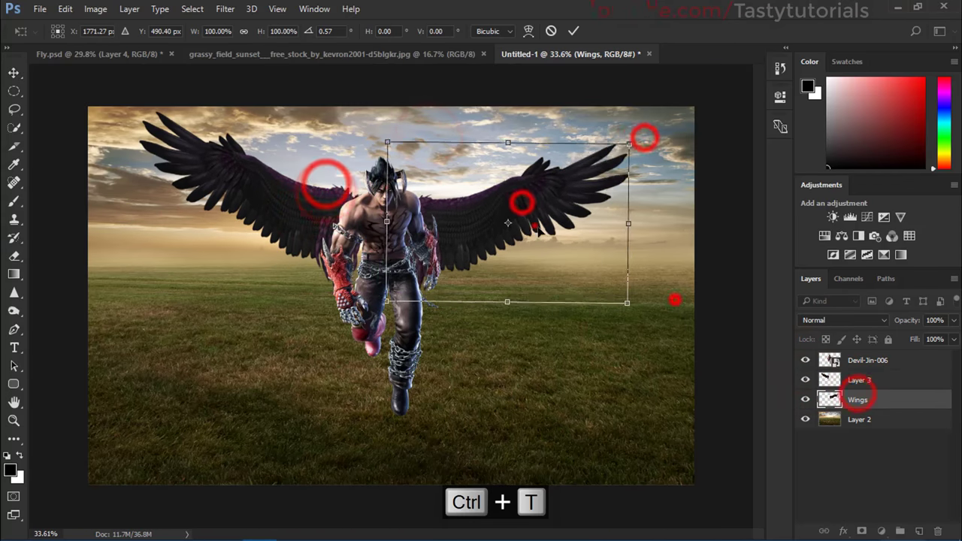
pyautogui.press('Return')
pyautogui.scroll(-2, 672, 299)
pyautogui.scroll(2, 501, 293)
# Step: Refine the left and right wings in turn with Free Transform so they spread evenly behind the character
pyautogui.click(859, 379)
pyautogui.scroll(-2, 501, 293)
pyautogui.hotkey('ctrl', 't')
pyautogui.doubleClick(226, 165)
pyautogui.click(858, 400)
pyautogui.hotkey('ctrl', 't')
pyautogui.moveTo(632, 143); pyautogui.dragTo(620, 150)
pyautogui.doubleClick(568, 204)
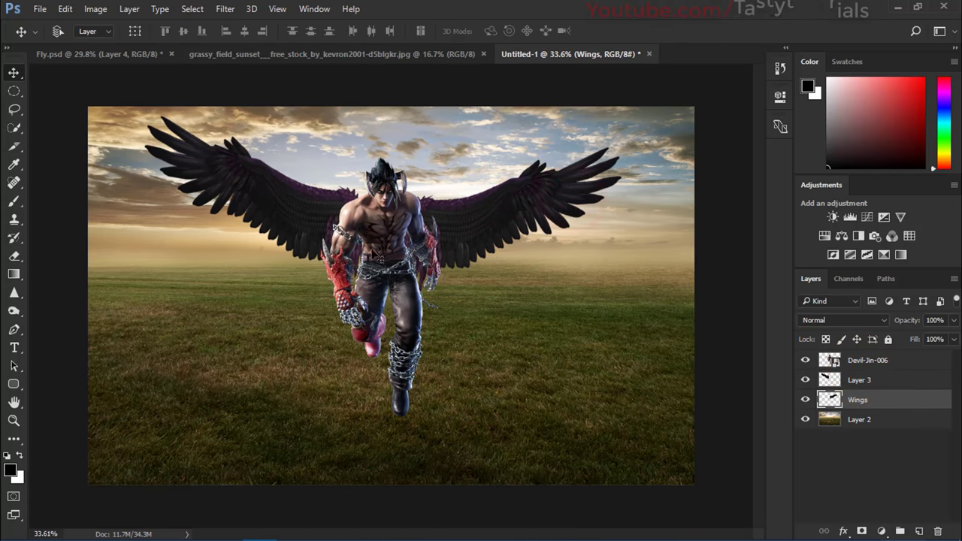
# Step: Duplicate only the Devil-Jin-006 character layer
pyautogui.keyDown('shift'); pyautogui.click(884, 366); pyautogui.keyUp('shift')
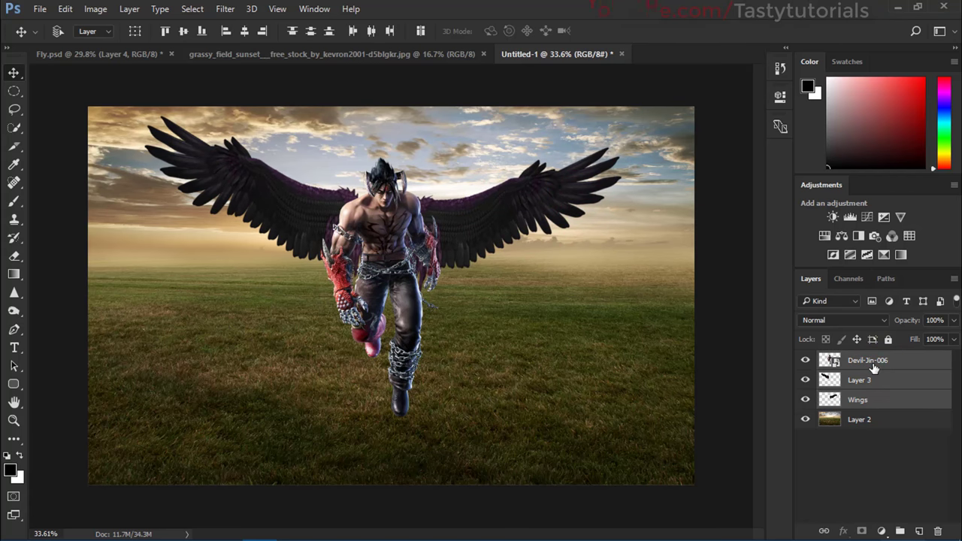
pyautogui.click(873, 365)
pyautogui.hotkey('ctrl', 'j')
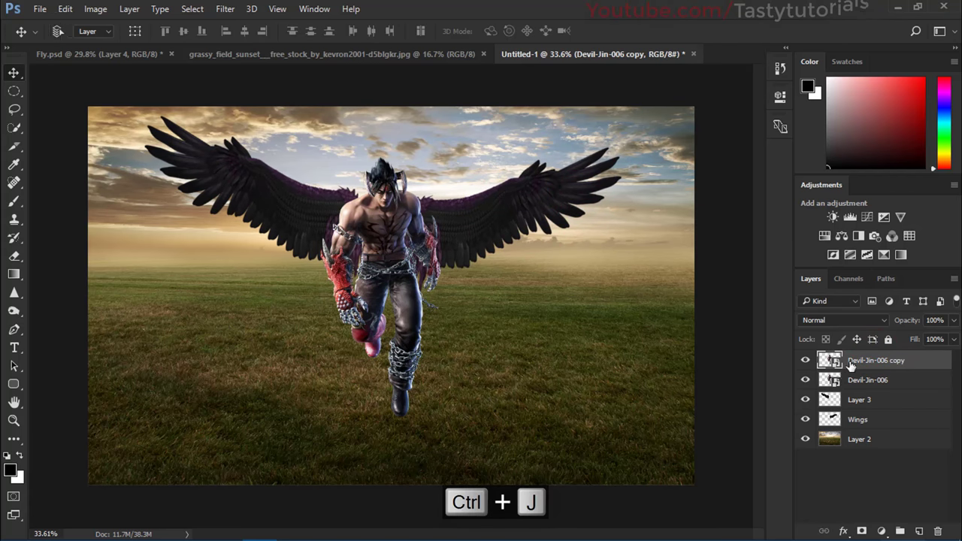
# Step: Rasterize the duplicated character layer and fill its silhouette with black, clearing the selection
pyautogui.keyDown('ctrl'); pyautogui.click(830, 361); pyautogui.keyUp('ctrl')
pyautogui.hotkey('alt', 'BackSpace')
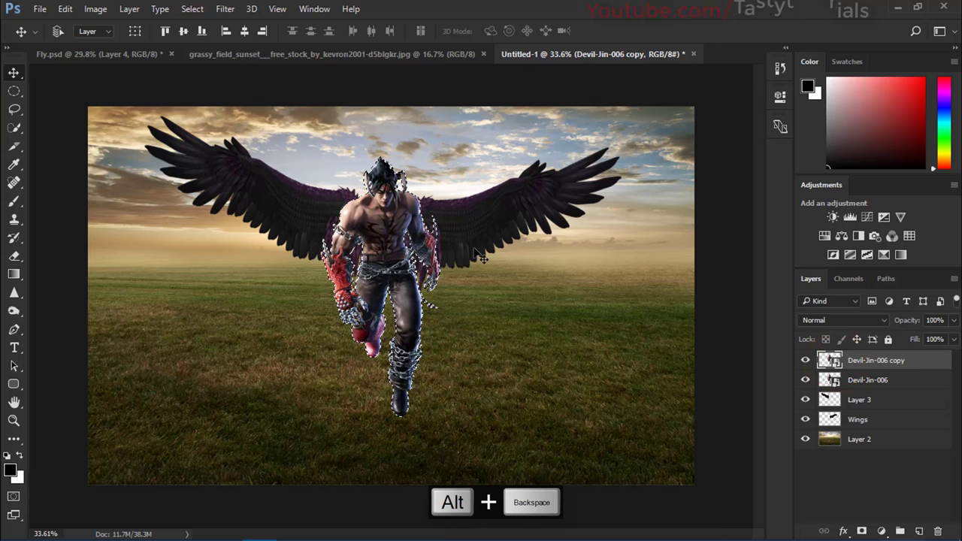
pyautogui.rightClick(878, 360)
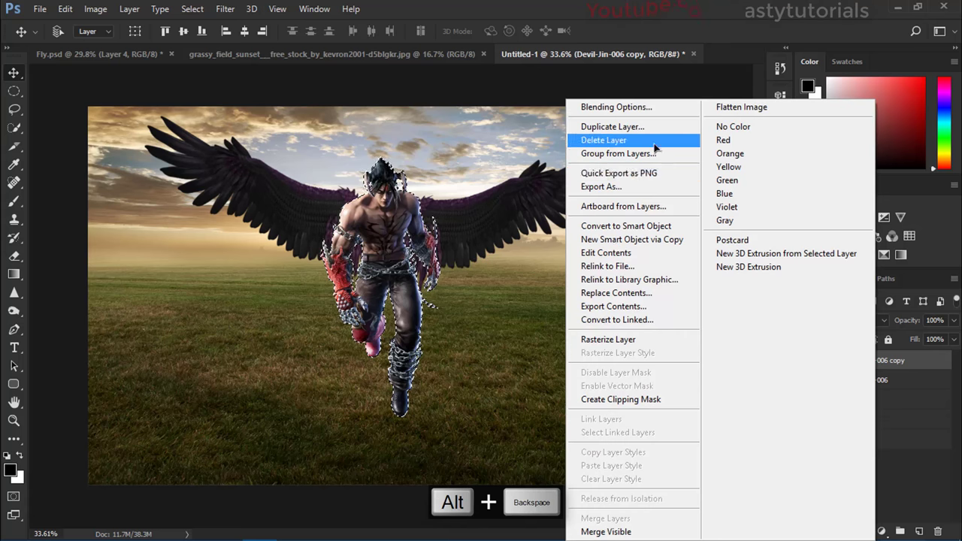
pyautogui.click(624, 344)
pyautogui.hotkey('alt', 'BackSpace')
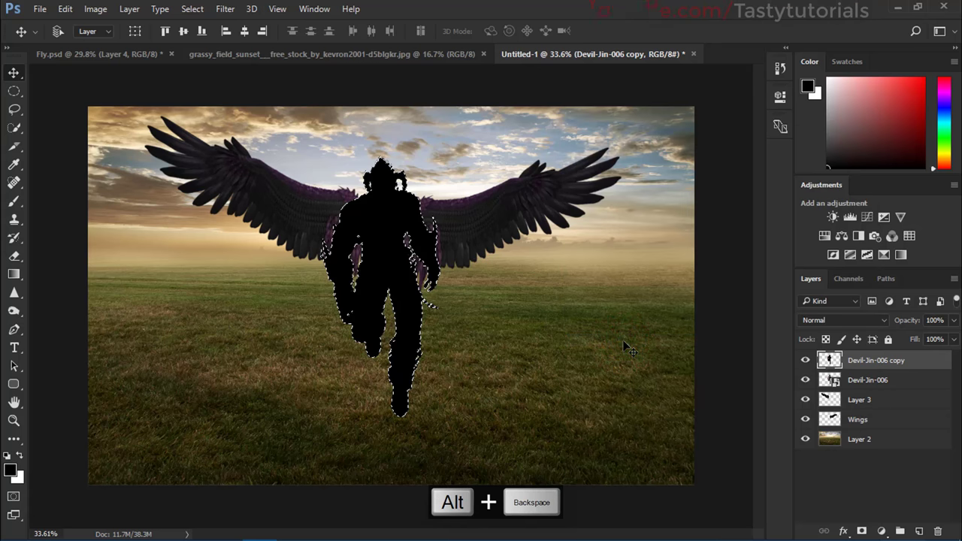
pyautogui.hotkey('ctrl', 'd')
# Step: Flip the black silhouette vertically and horizontally, and move it down to start below the character's feet
pyautogui.hotkey('ctrl', 't')
pyautogui.rightClick(384, 239)
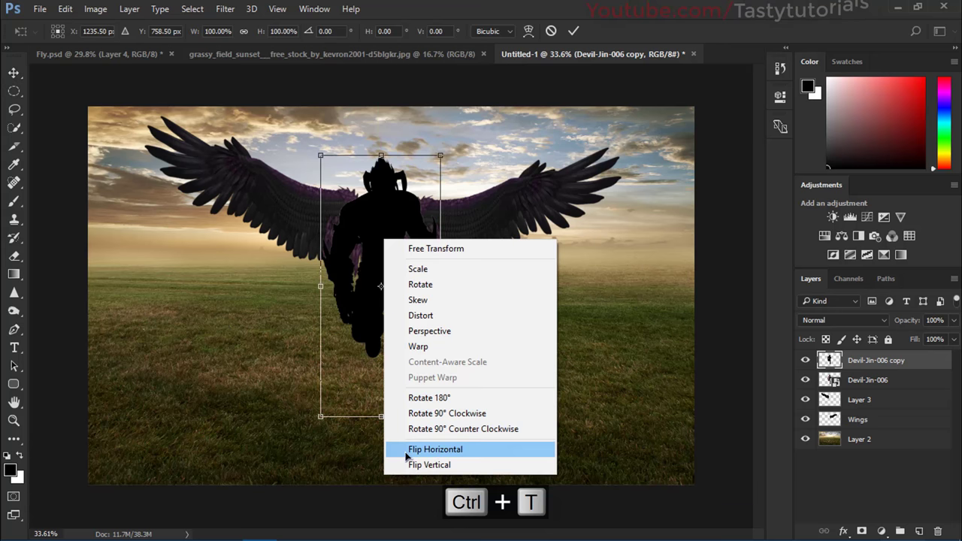
pyautogui.click(410, 463)
pyautogui.rightClick(375, 460)
pyautogui.click(423, 435)
pyautogui.moveTo(406, 215); pyautogui.dragTo(406, 418)
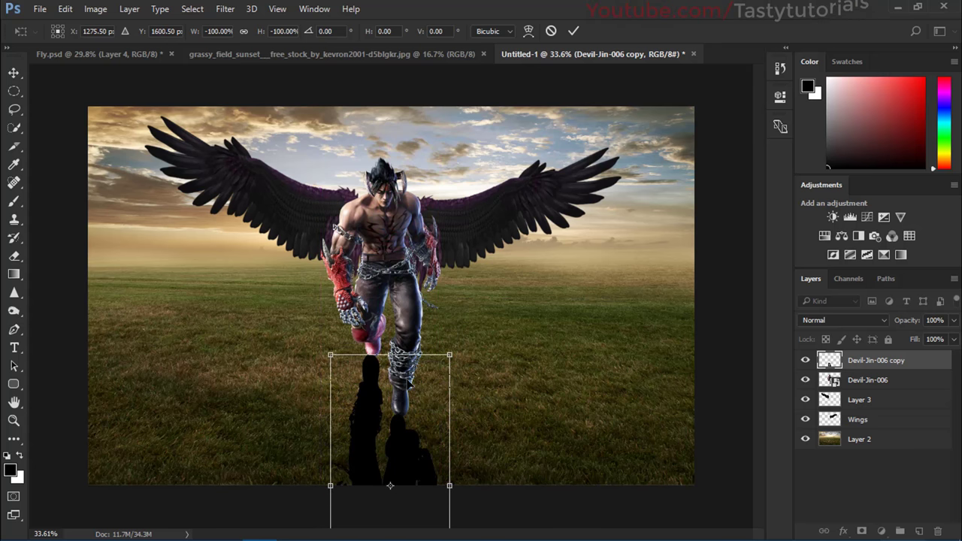
# Step: Widen the silhouette's far end to about 177% with a Perspective transform, nudge it under the feet, and commit
pyautogui.hotkey('ctrl', '-')
pyautogui.rightClick(400, 378)
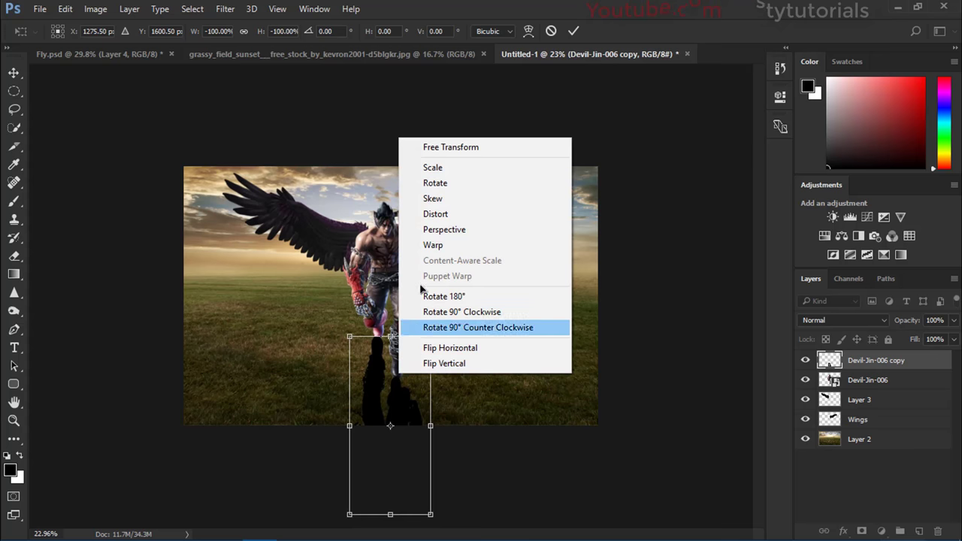
pyautogui.click(429, 225)
pyautogui.moveTo(431, 516); pyautogui.dragTo(462, 515)
pyautogui.moveTo(404, 393); pyautogui.dragTo(402, 401)
pyautogui.doubleClick(402, 398)
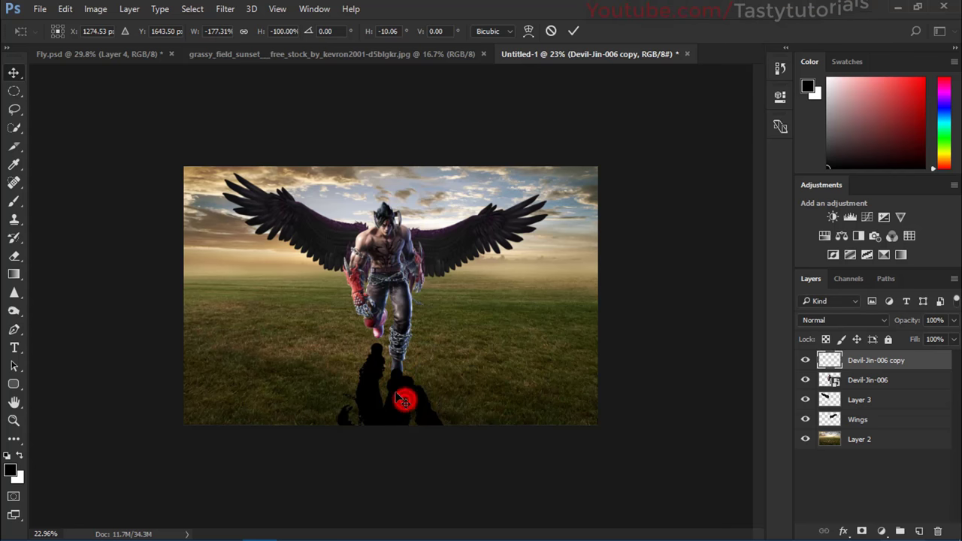
# Step: Move the Devil-Jin-006 copy shadow layer directly below the Devil-Jin-006 layer
pyautogui.hotkey('ctrl', '0')
pyautogui.moveTo(890, 389); pyautogui.dragTo(862, 382)
pyautogui.scroll(1, 480, 354)
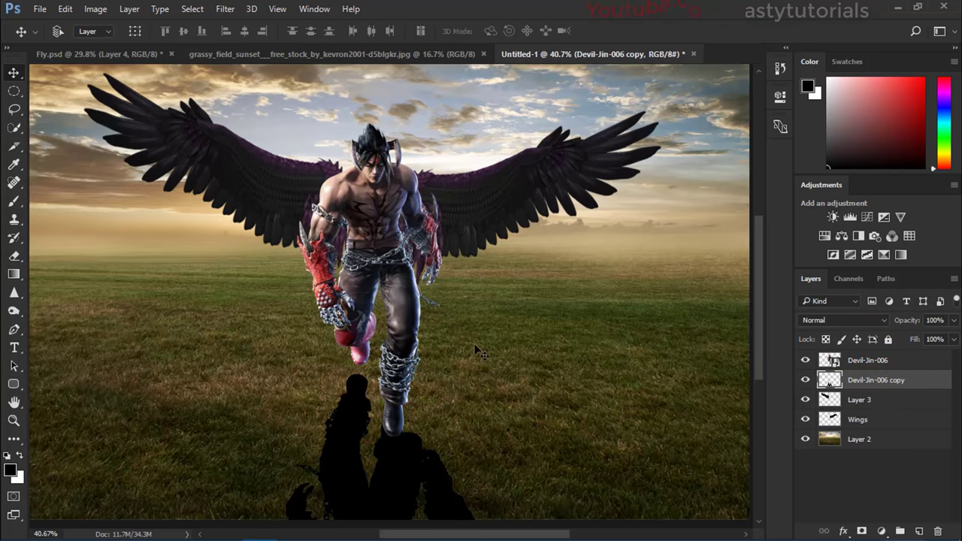
# Step: Apply a 26 px Tilt-Shift blur to the shadow layer, with the focus centre moved up to the character's waist
pyautogui.click(225, 8)
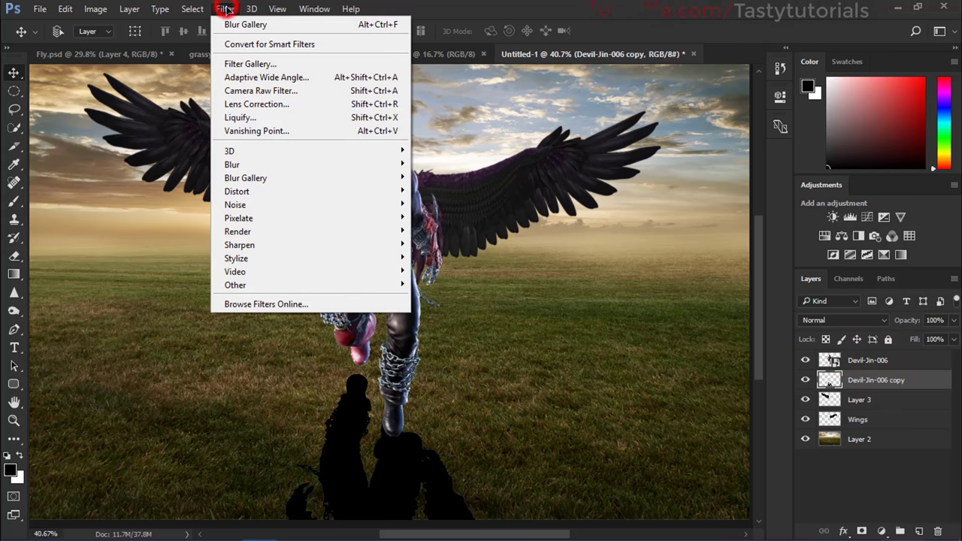
pyautogui.click(259, 152)
pyautogui.moveTo(263, 178)
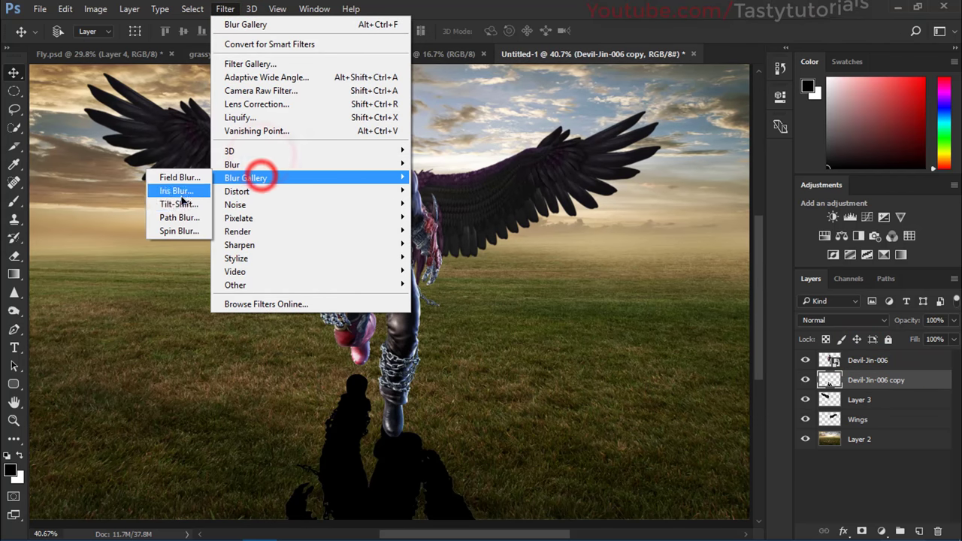
pyautogui.click(175, 205)
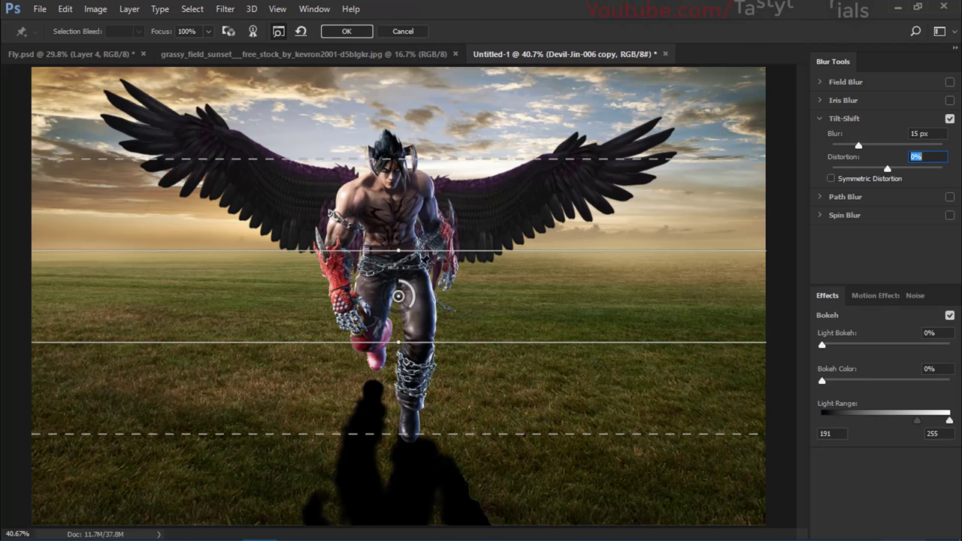
pyautogui.click(401, 453)
pyautogui.scroll(-1, 394, 318)
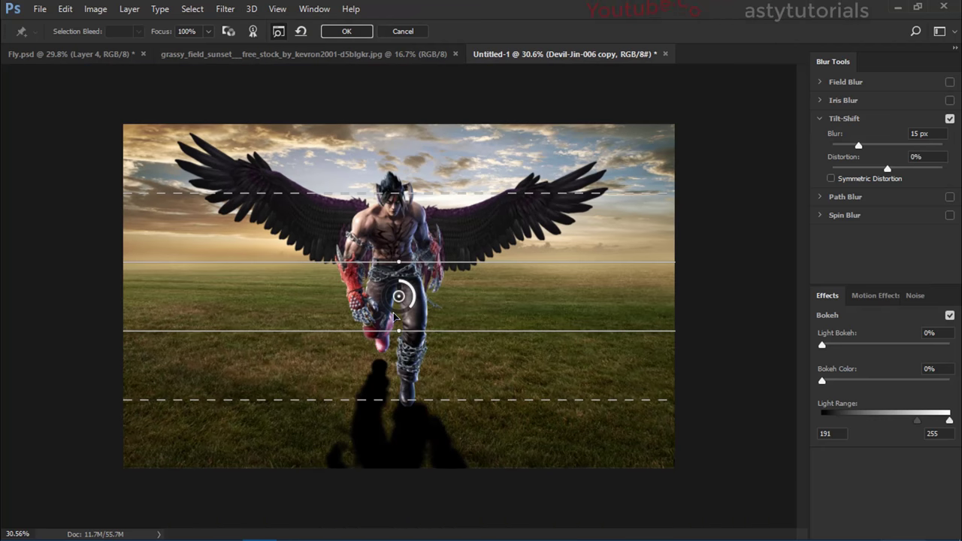
pyautogui.scroll(1, 394, 316)
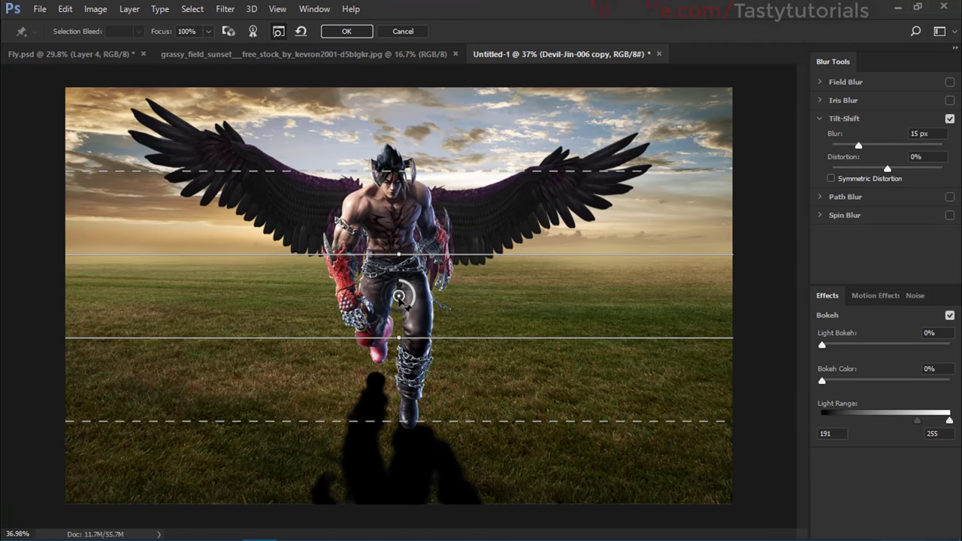
pyautogui.moveTo(399, 297); pyautogui.dragTo(404, 256)
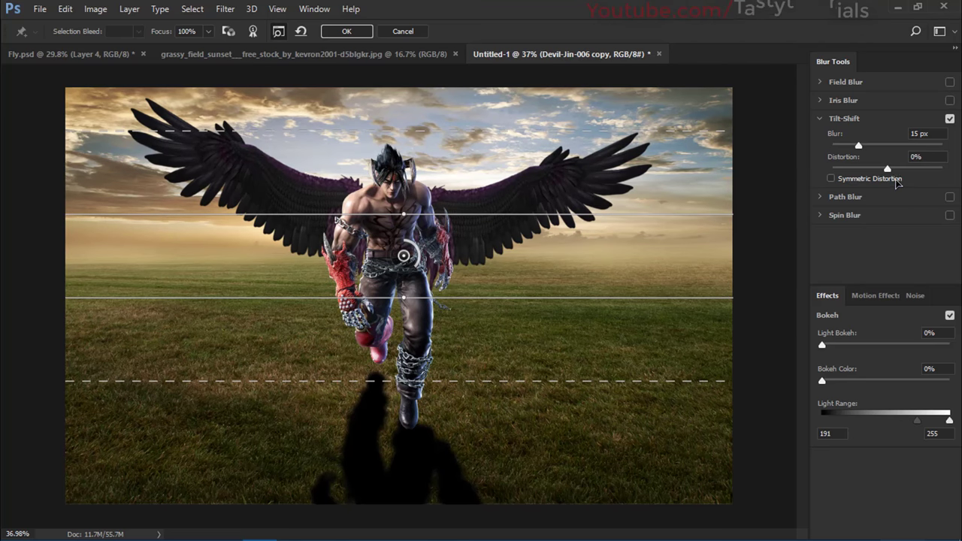
pyautogui.moveTo(863, 148); pyautogui.dragTo(883, 149)
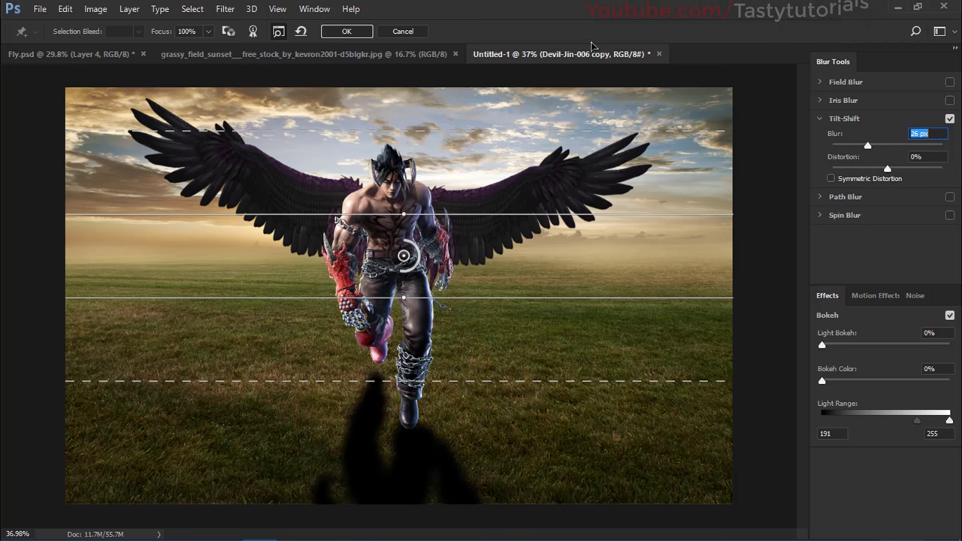
pyautogui.click(347, 32)
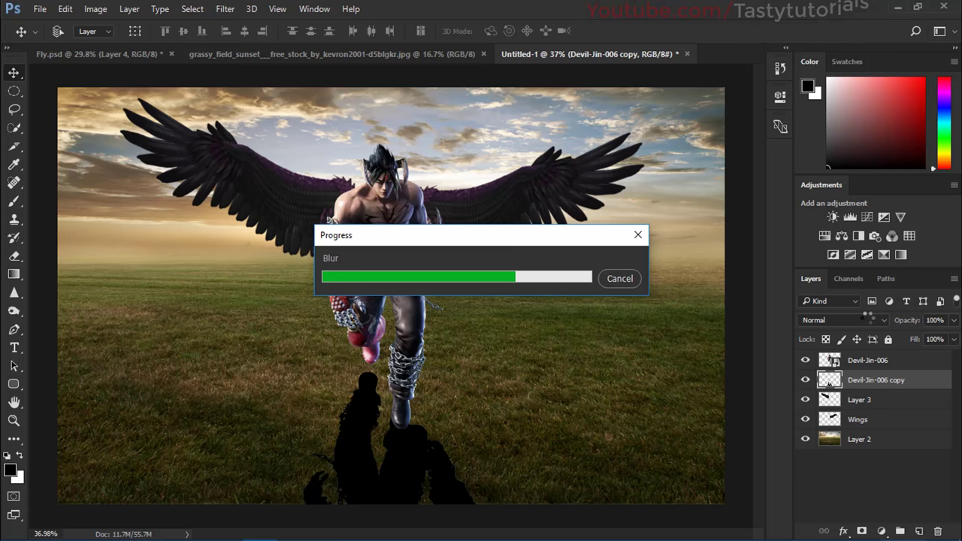
# Step: Set the shadow layer's blend mode to Soft Light and its opacity to 61%
pyautogui.click(848, 321)
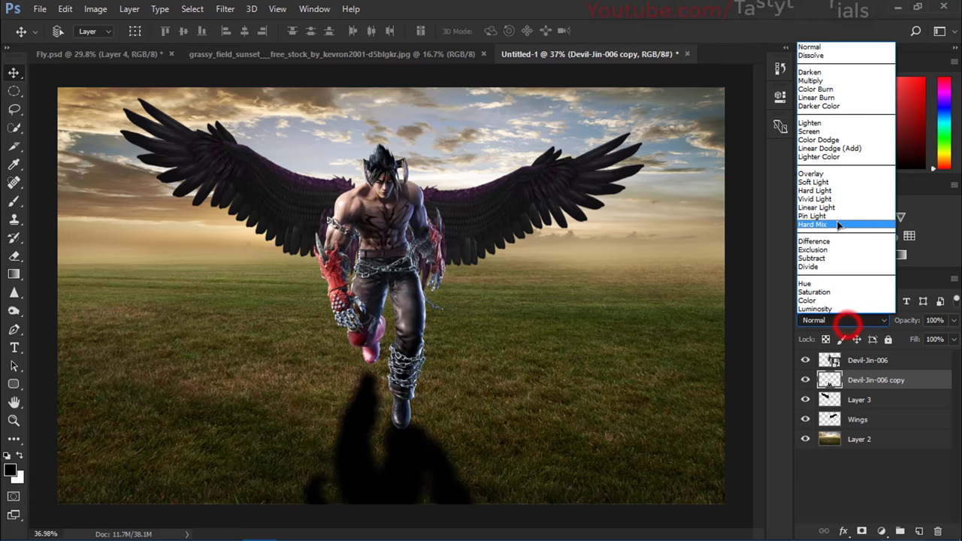
pyautogui.click(822, 184)
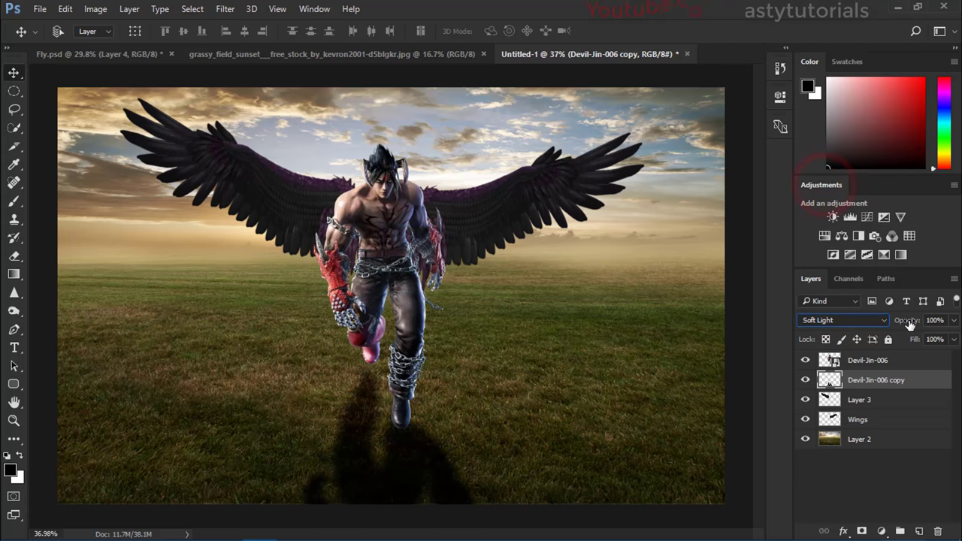
pyautogui.moveTo(909, 322); pyautogui.dragTo(887, 323)
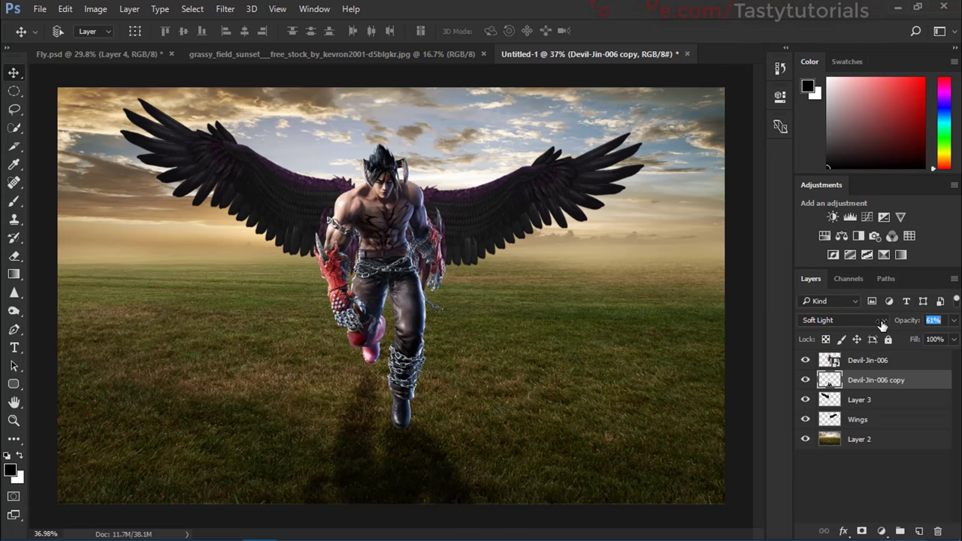
# Step: Set the opacity of the Devil-Jin-006 copy shadow layer to 79%
pyautogui.moveTo(889, 323); pyautogui.dragTo(892, 324)
pyautogui.moveTo(410, 390); pyautogui.dragTo(479, 388)
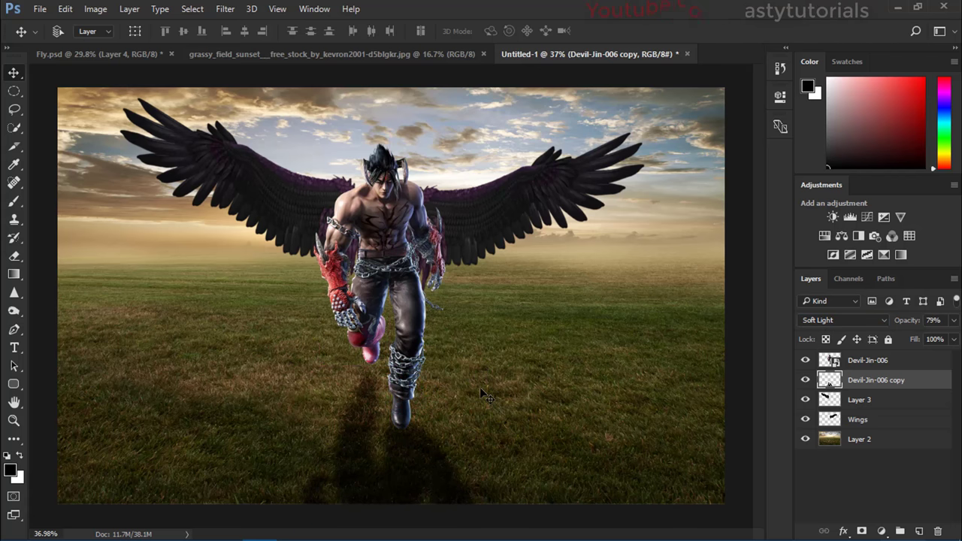
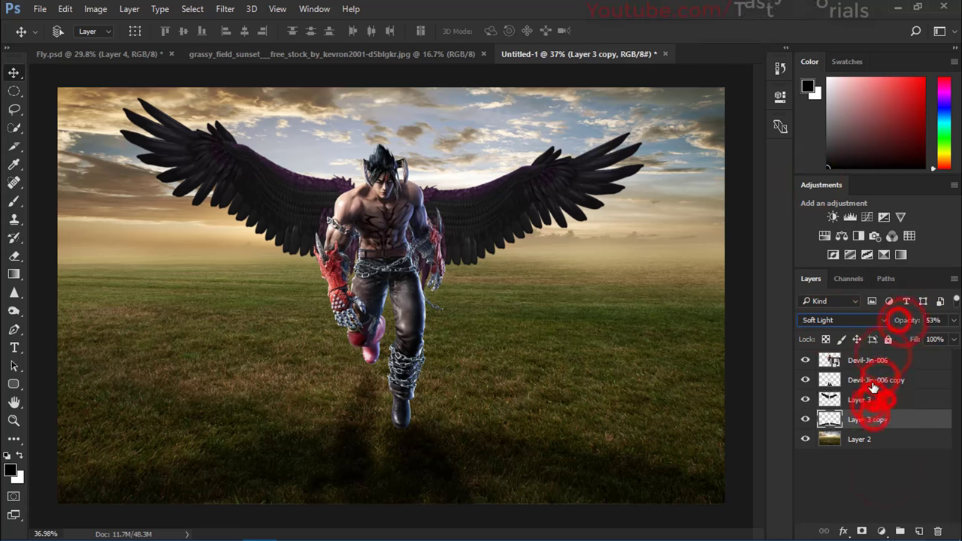
# Step: Move the Devil-Jin-006 copy shadow layer below the Layer 3 wings and deselect all layers
pyautogui.click(847, 483)
pyautogui.scroll(-2, 410, 360)
pyautogui.scroll(3, 409, 363)
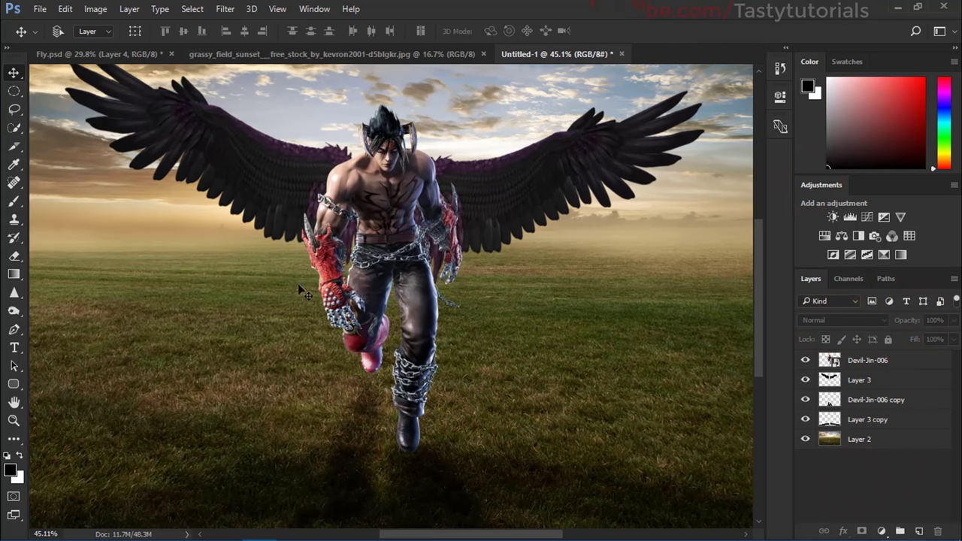
pyautogui.scroll(-1, 526, 350)
pyautogui.scroll(-2, 523, 372)
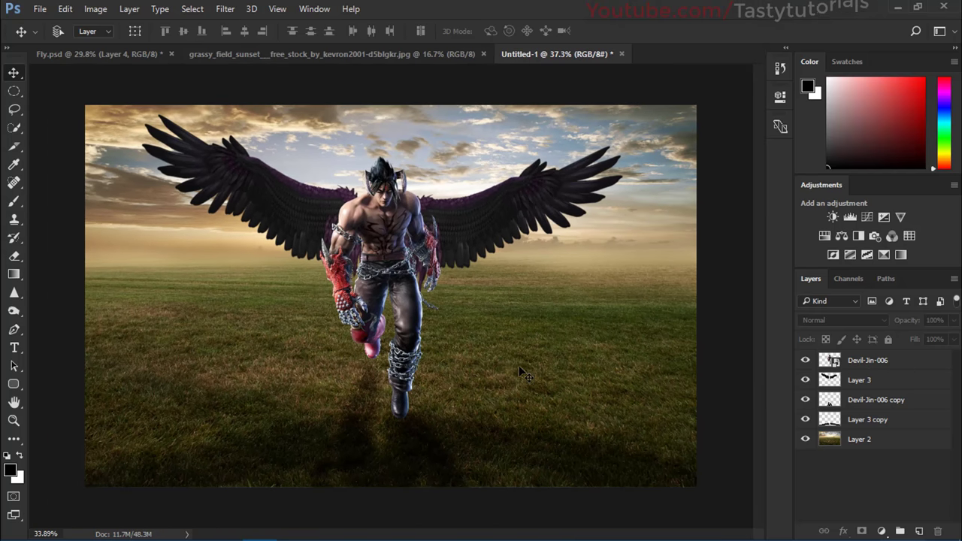
pyautogui.scroll(3, 351, 267)
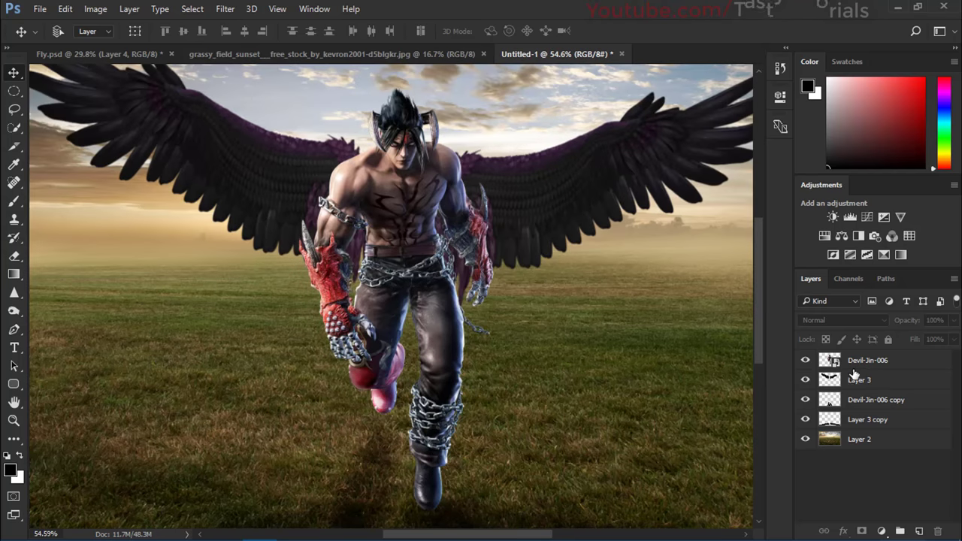
# Step: Add a new layer directly above Devil-Jin-006 and clip it to the character with a clipping mask
pyautogui.click(881, 368)
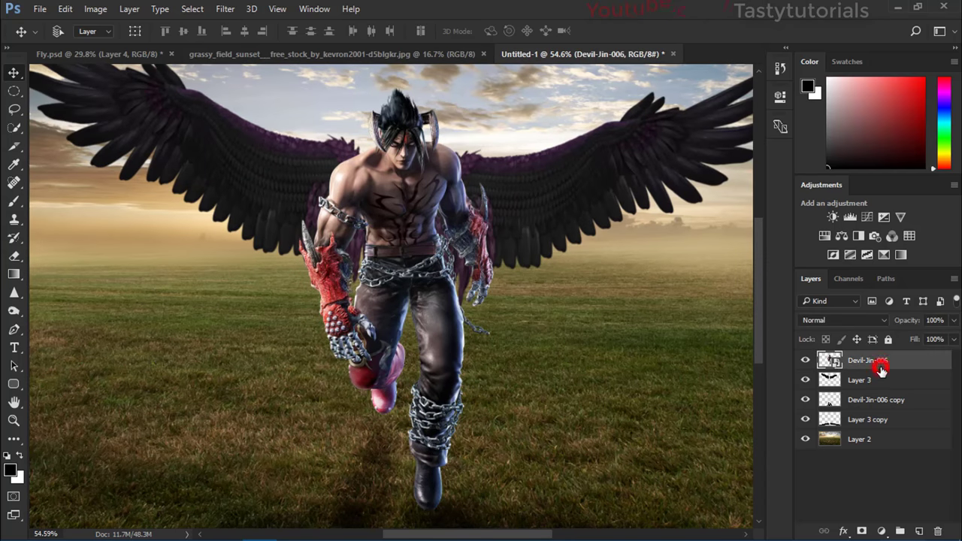
pyautogui.click(917, 530)
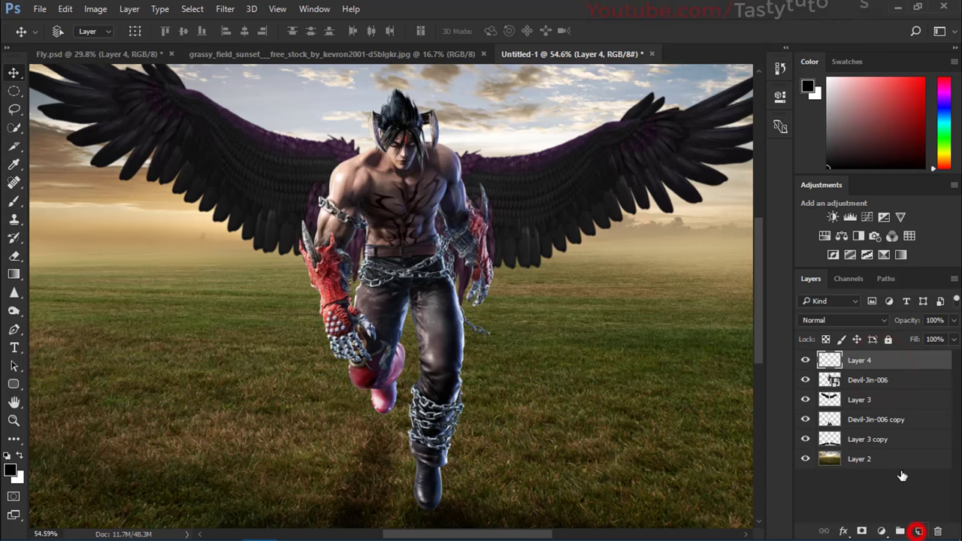
pyautogui.rightClick(856, 359)
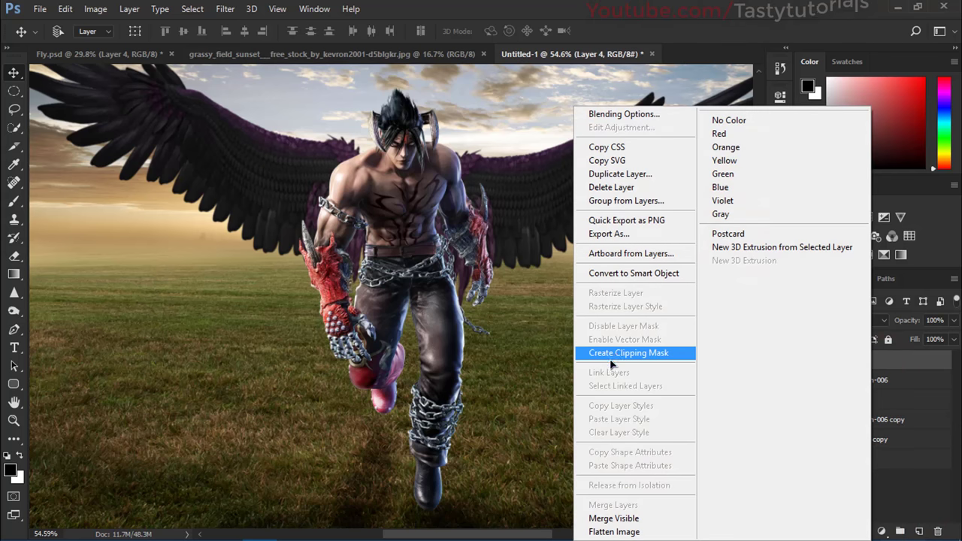
pyautogui.click(613, 354)
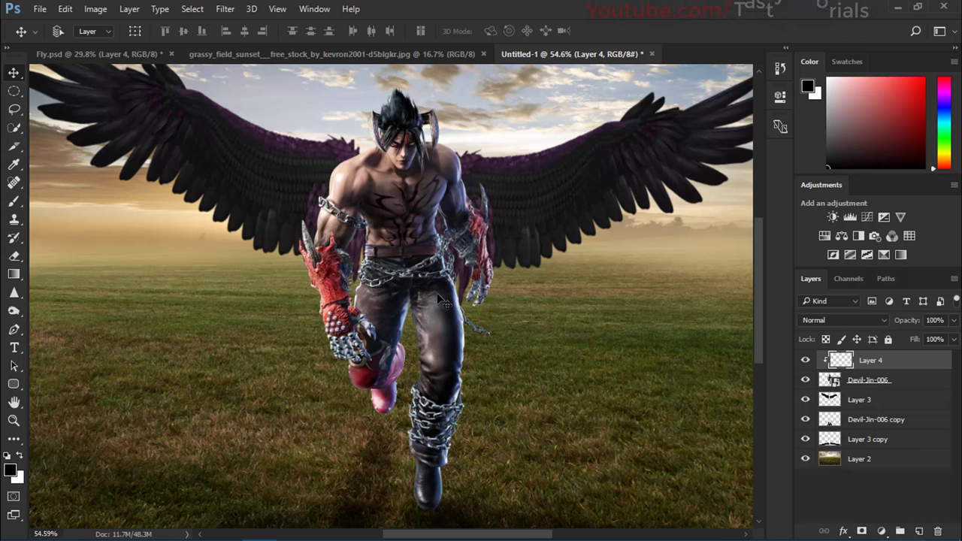
# Step: Fill the clipped Layer 4 with neutral gray and set its blend mode to Overlay
pyautogui.hotkey('shift', 'BackSpace')
pyautogui.click(677, 105)
pyautogui.press('v')
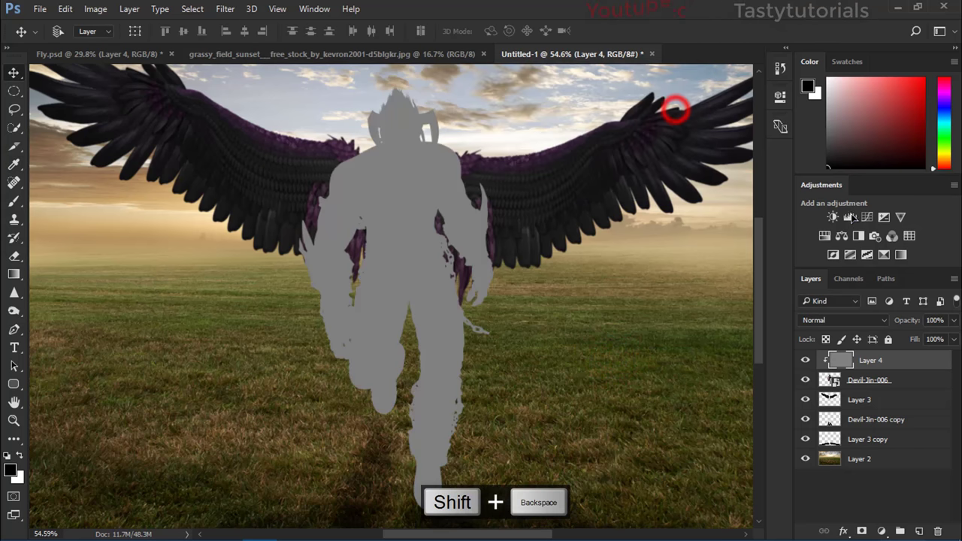
pyautogui.click(827, 321)
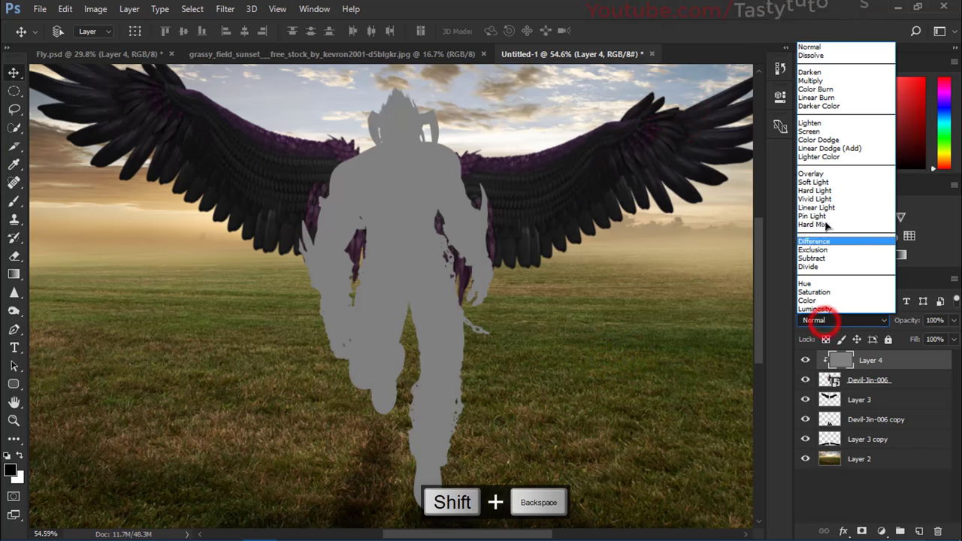
pyautogui.click(812, 173)
# Step: Darken the chained lower leg and boot on Layer 4 with the Burn tool at Midtones range and 77% exposure
pyautogui.press('b')
pyautogui.scroll(1, 382, 387)
pyautogui.scroll(1, 382, 387)
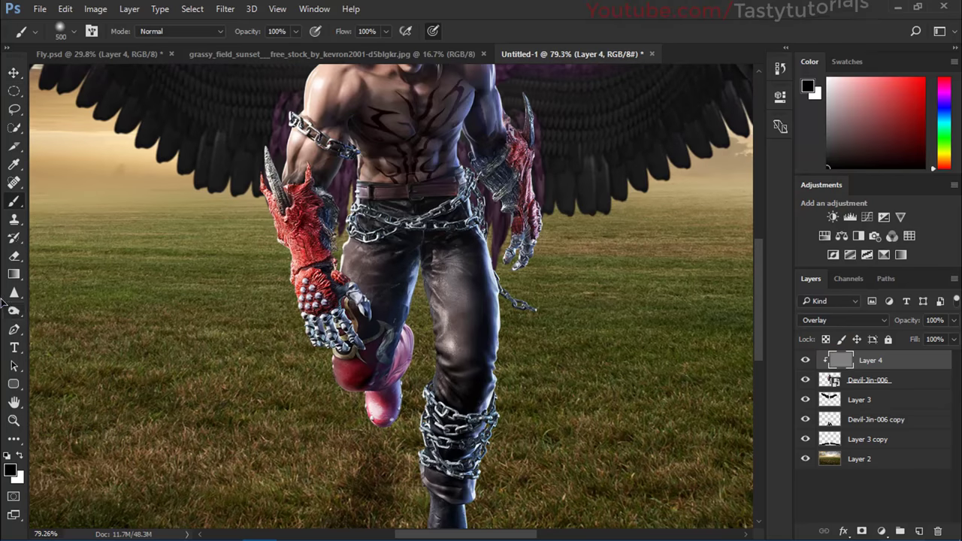
pyautogui.click(10, 313)
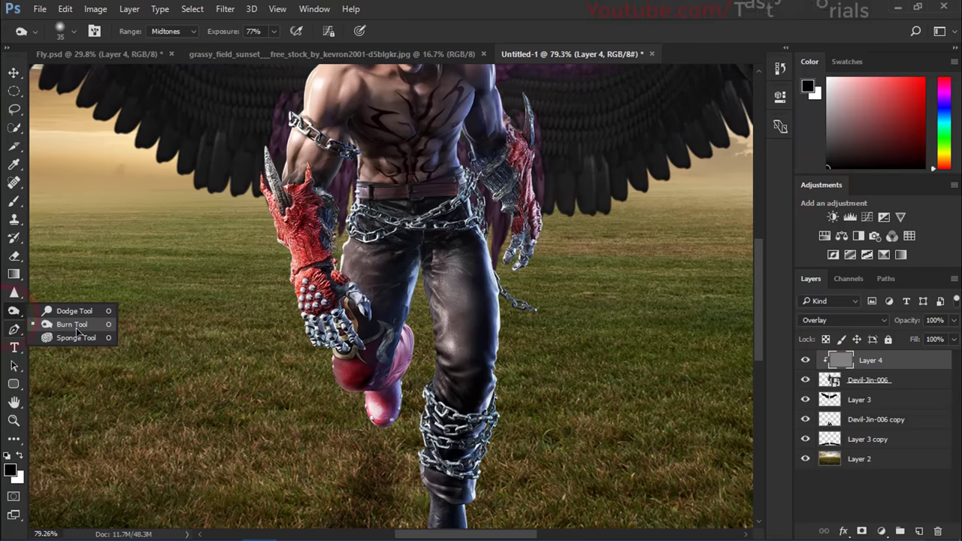
pyautogui.click(77, 332)
pyautogui.scroll(3, 491, 425)
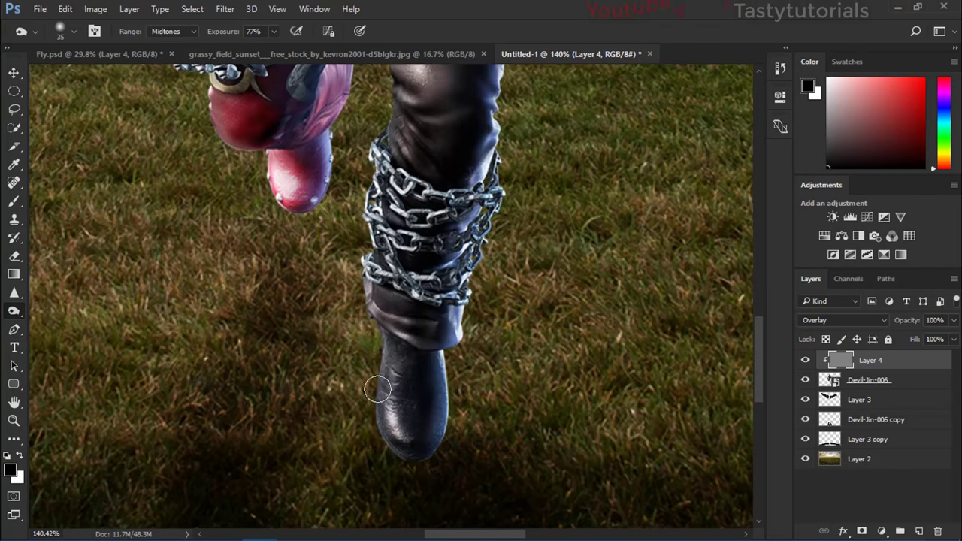
pyautogui.moveTo(368, 311)
pyautogui.mouseDown()
pyautogui.moveTo(394, 367)
pyautogui.moveTo(393, 333)
pyautogui.moveTo(447, 421)
pyautogui.mouseUp()
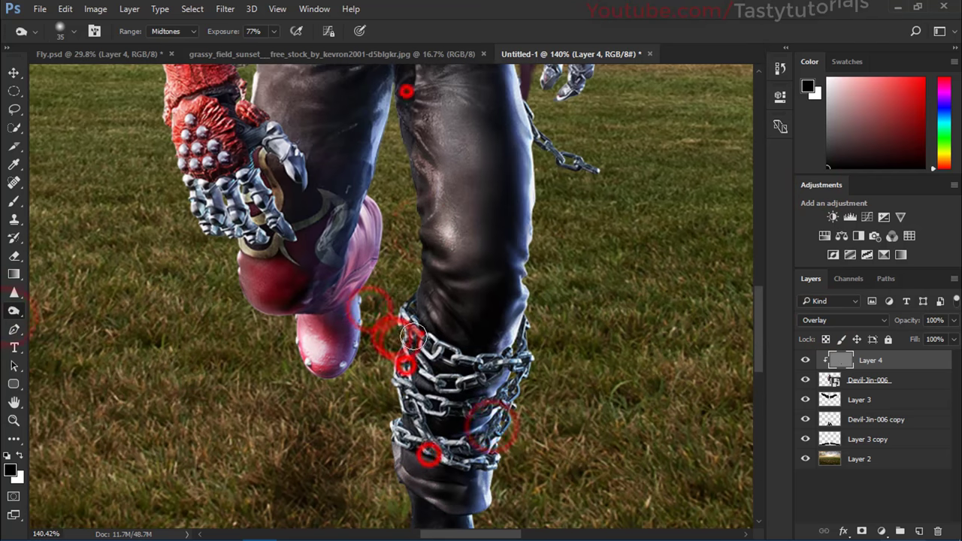
# Step: Undo the last burn strokes and darken the trouser legs, raised pink boot and arm with a 50 px Burn brush
pyautogui.hotkey('ctrl', 'alt', 'z')
pyautogui.scroll(5, 413, 337)
pyautogui.scroll(-2, 401, 284)
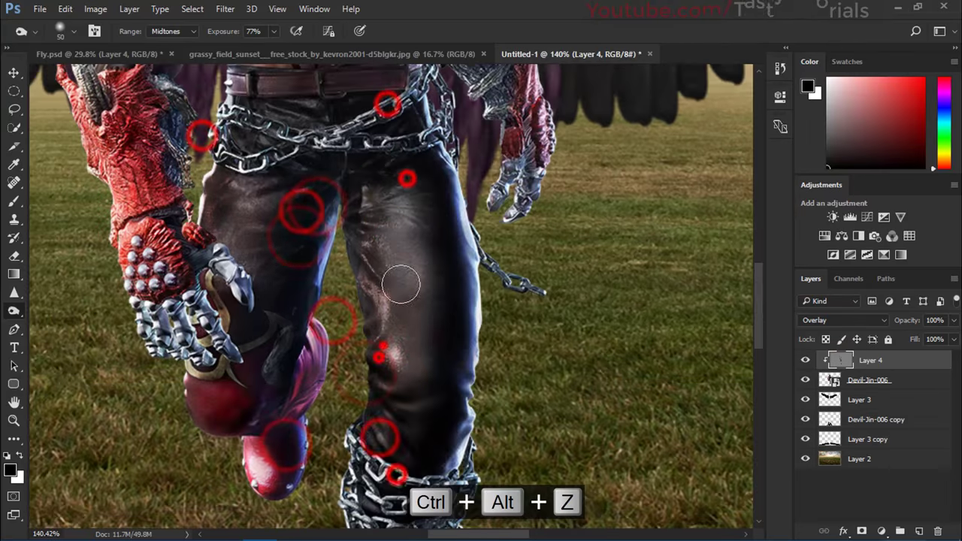
pyautogui.scroll(4, 400, 284)
pyautogui.scroll(-3, 498, 151)
pyautogui.scroll(-4, 551, 273)
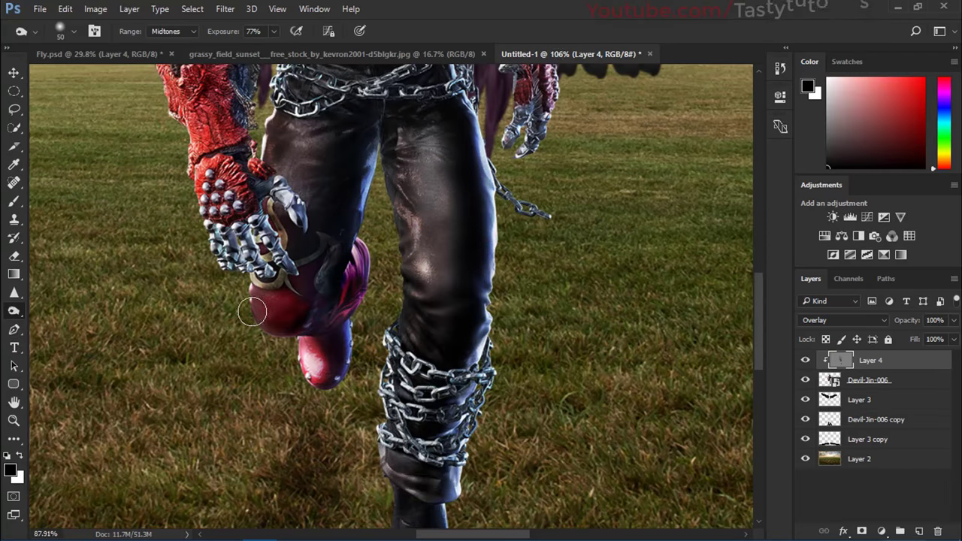
pyautogui.scroll(-8, 252, 311)
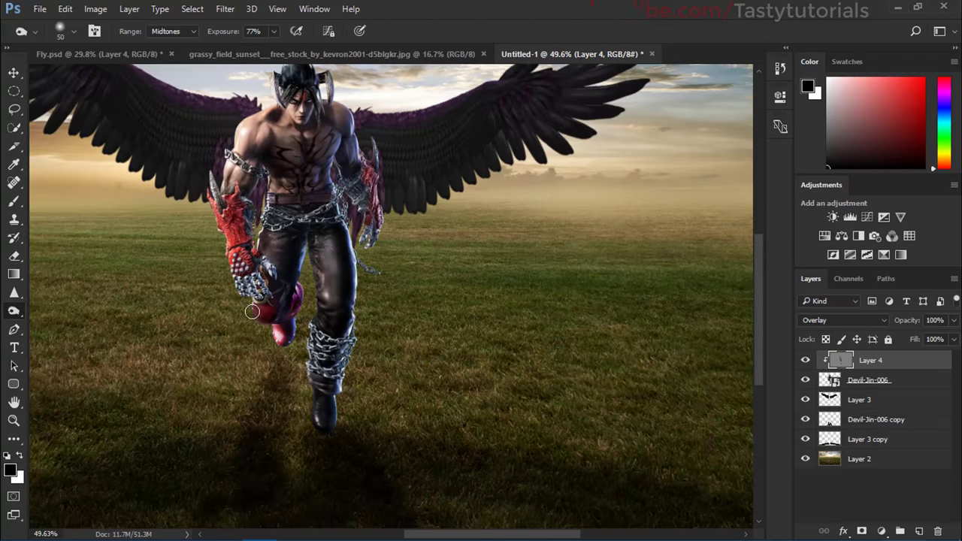
pyautogui.scroll(6, 347, 197)
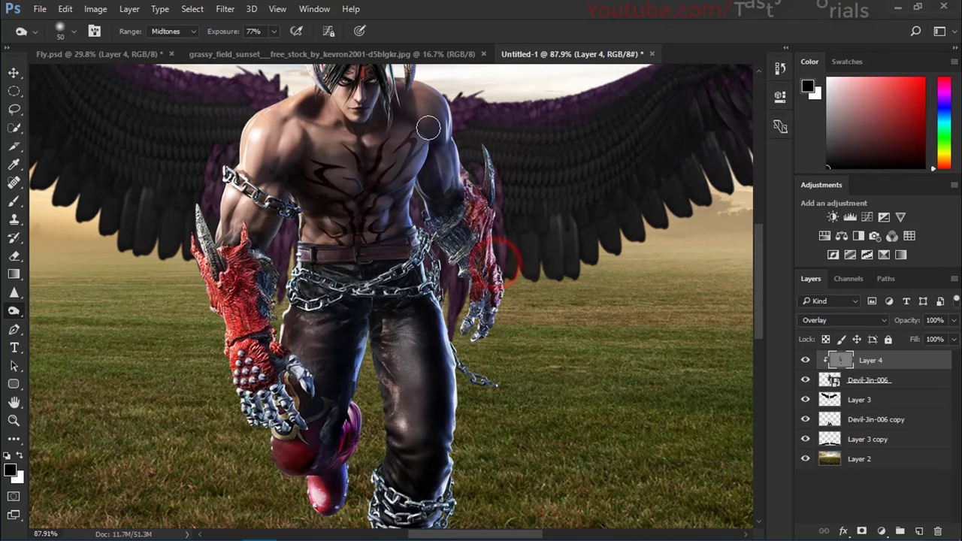
# Step: Add a new layer above Layer 4 and clip it to the character
pyautogui.click(918, 531)
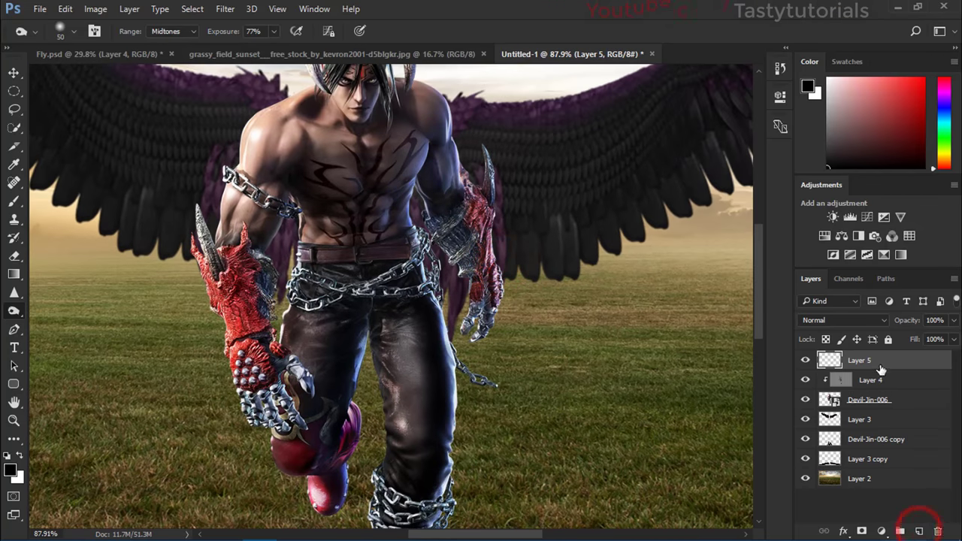
pyautogui.keyDown('alt'); pyautogui.click(881, 368); pyautogui.keyUp('alt')
pyautogui.rightClick(845, 363)
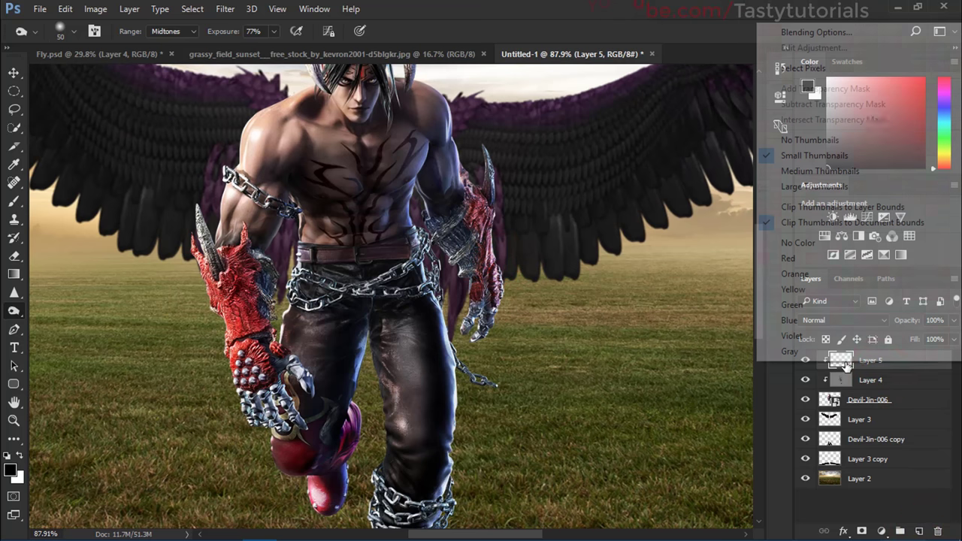
pyautogui.click(846, 363)
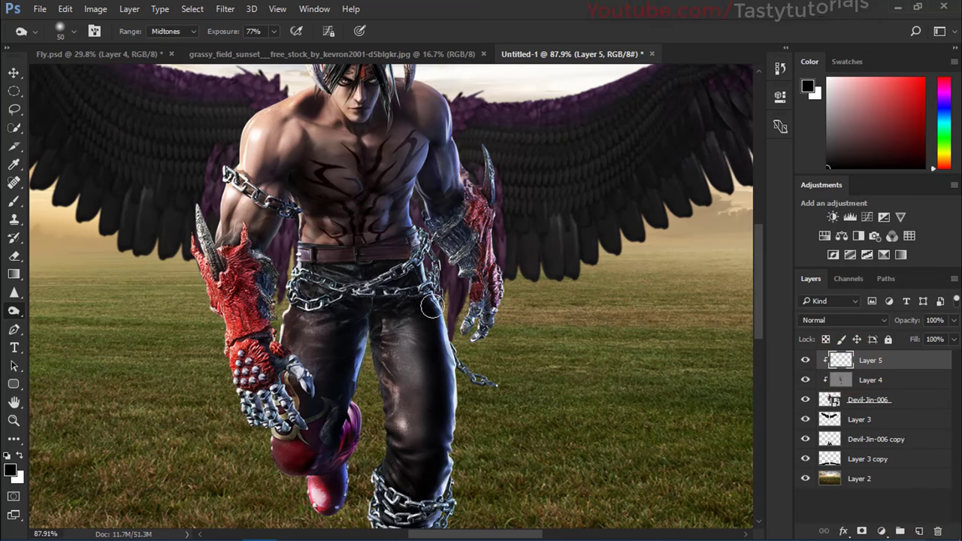
# Step: Sample the hazy beige of the horizon as the brush colour and reduce the brush size to 40 px
pyautogui.press('b')
pyautogui.click(10, 469)
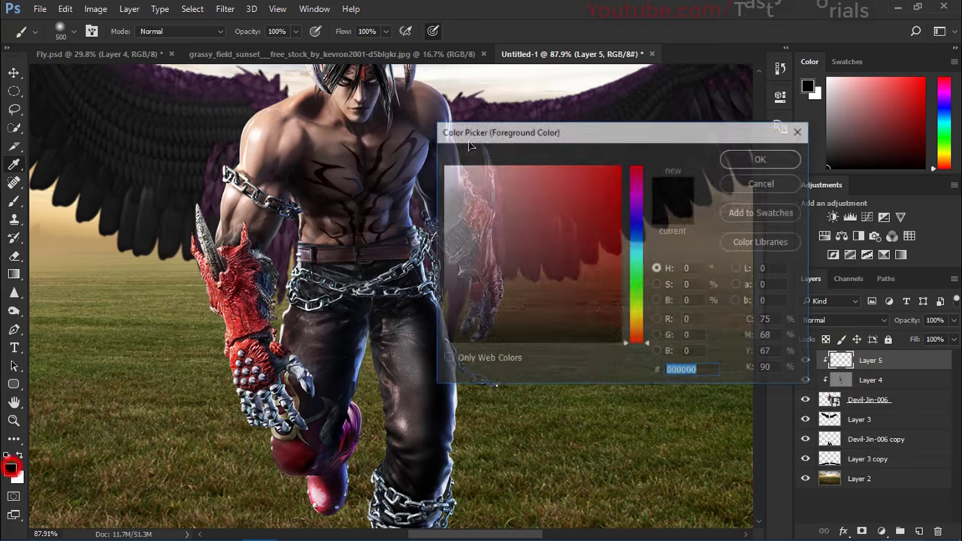
pyautogui.click(743, 183)
pyautogui.keyDown('alt'); pyautogui.click(541, 78); pyautogui.keyUp('alt')
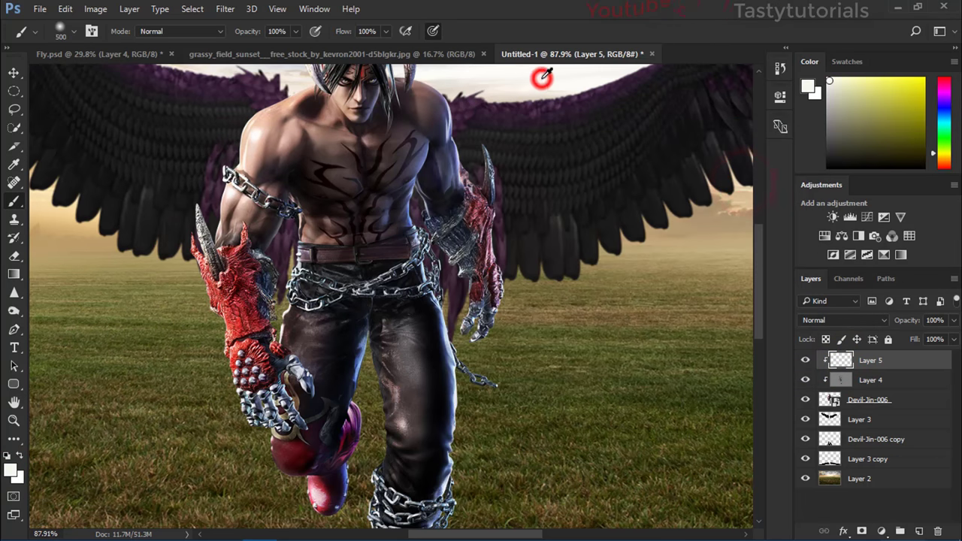
pyautogui.keyDown('alt'); pyautogui.click(725, 212); pyautogui.keyUp('alt')
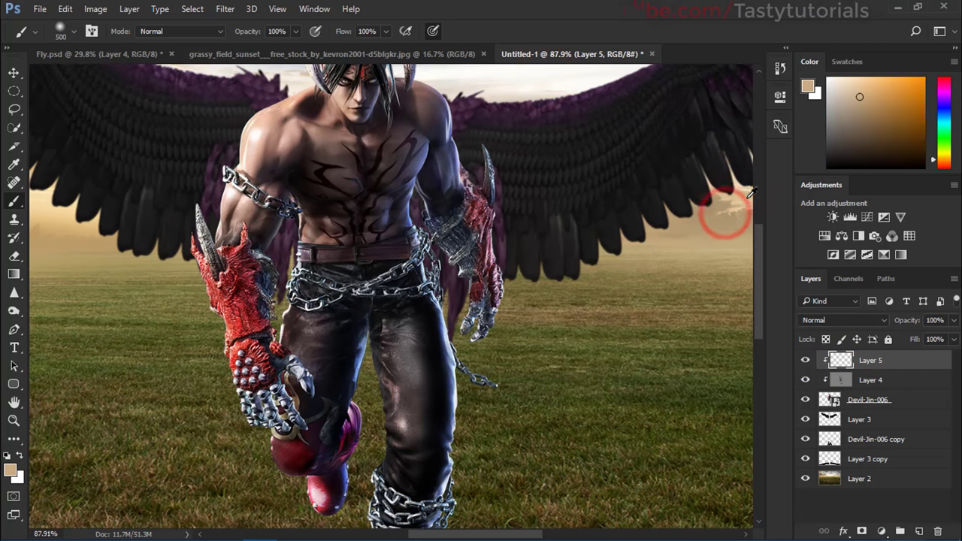
pyautogui.keyDown('alt'); pyautogui.click(742, 196); pyautogui.keyUp('alt')
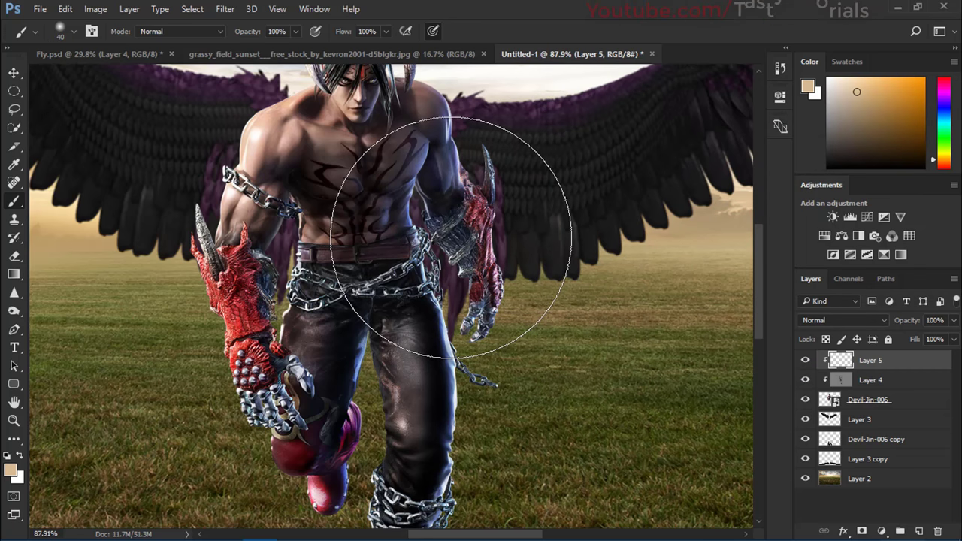
# Step: Paint beige light along the edges of the character's arm, waist and legs on Layer 5, undoing stray strokes
pyautogui.scroll(3, 436, 181)
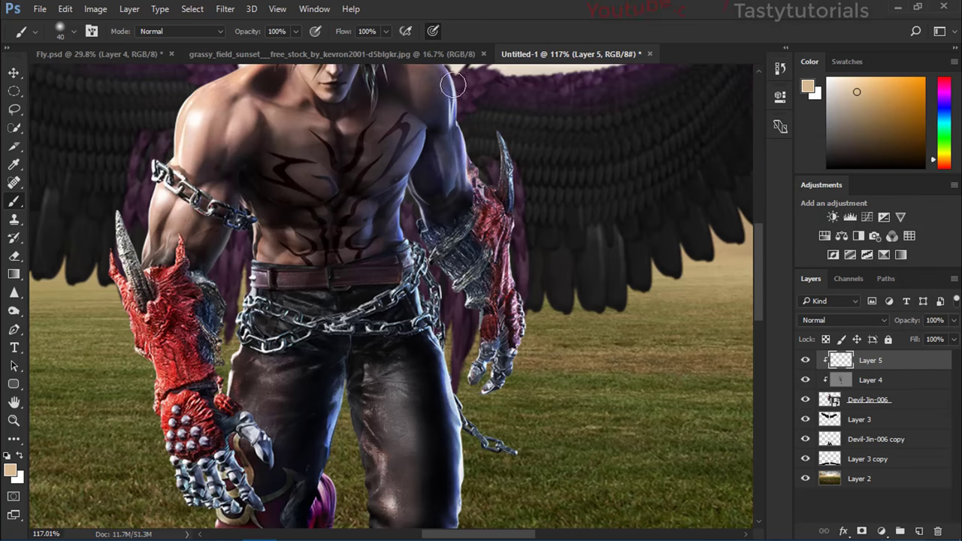
pyautogui.moveTo(456, 80)
pyautogui.mouseDown()
pyautogui.moveTo(450, 150)
pyautogui.moveTo(421, 233)
pyautogui.mouseUp()
pyautogui.scroll(-2, 436, 402)
pyautogui.hotkey('ctrl', 'alt', 'z')
pyautogui.scroll(-7, 436, 402)
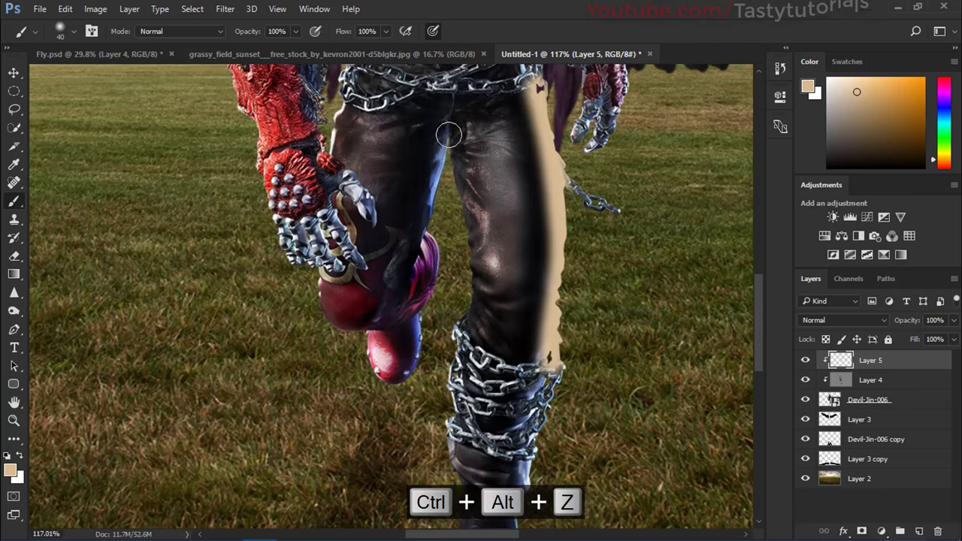
pyautogui.scroll(12, 492, 335)
pyautogui.scroll(-3, 492, 334)
# Step: Set Layer 5's blend mode to Soft Light and toggle its visibility to compare the lighting
pyautogui.click(834, 320)
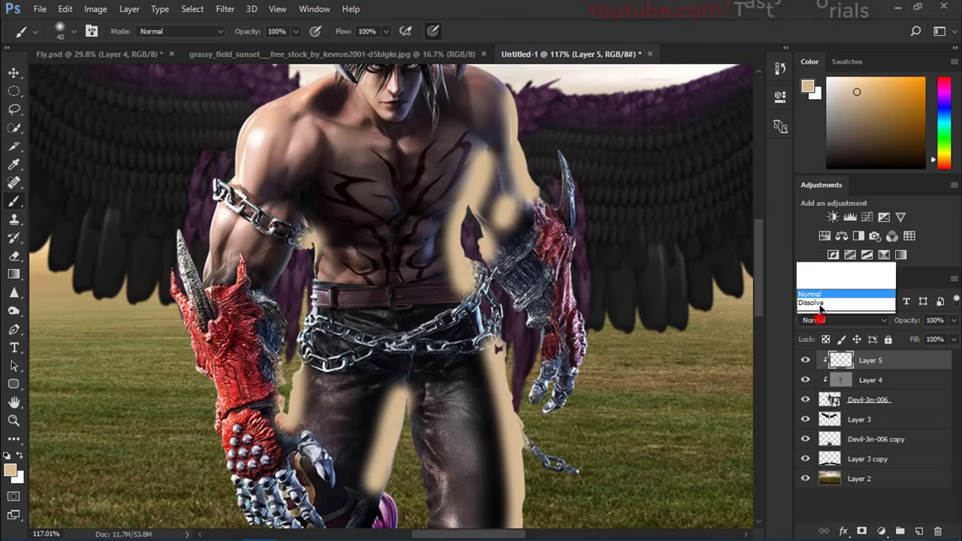
pyautogui.click(821, 184)
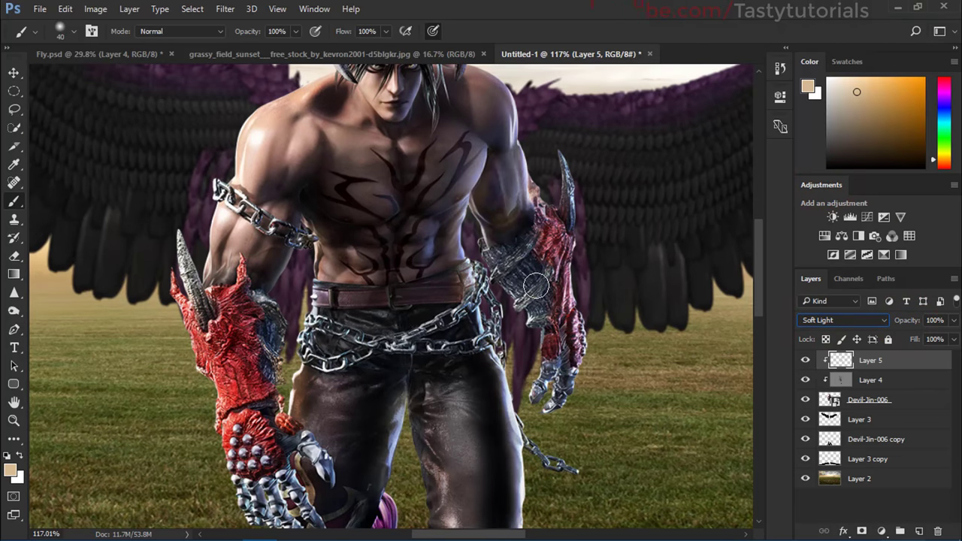
pyautogui.hotkey('ctrl', '0')
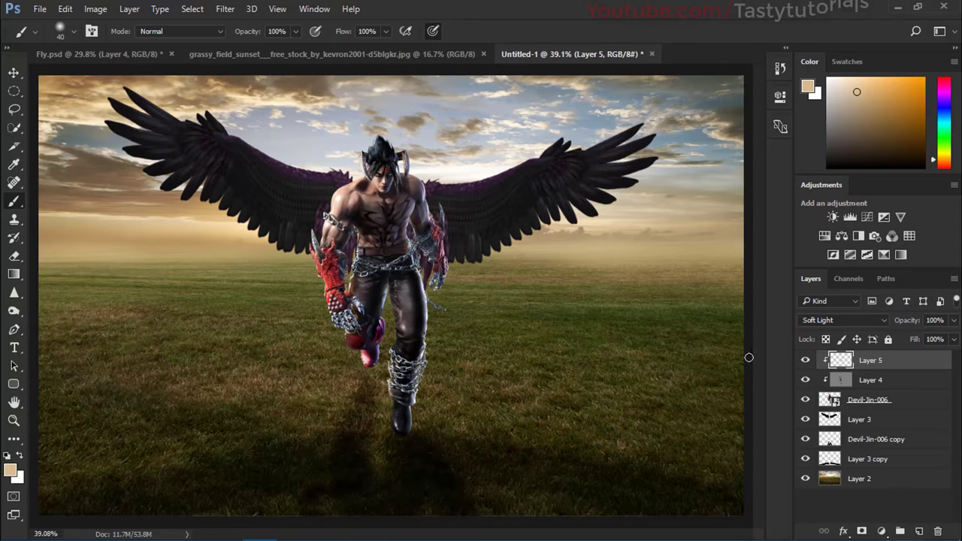
pyautogui.click(804, 361)
pyautogui.click(805, 361)
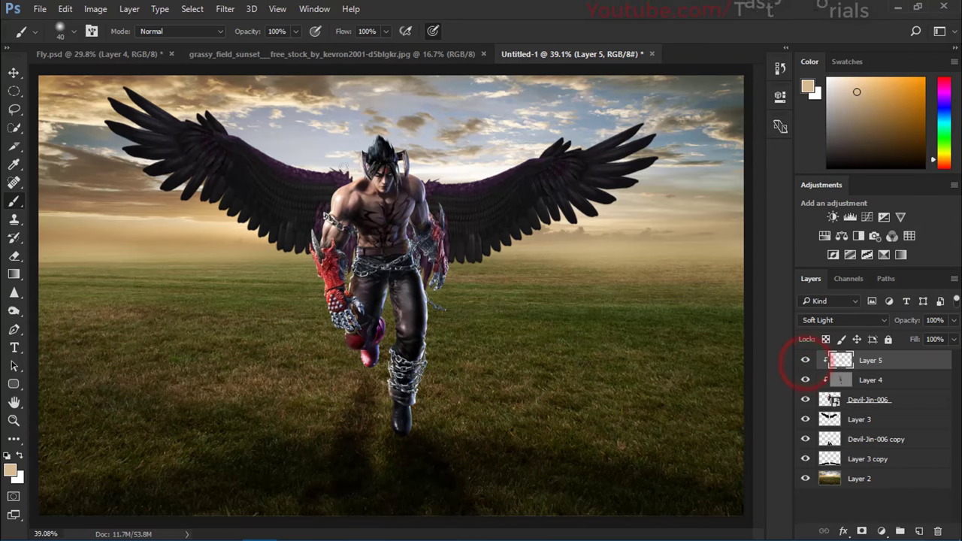
# Step: Add a new empty layer above Layer 5
pyautogui.scroll(3, 334, 153)
pyautogui.scroll(1, 380, 215)
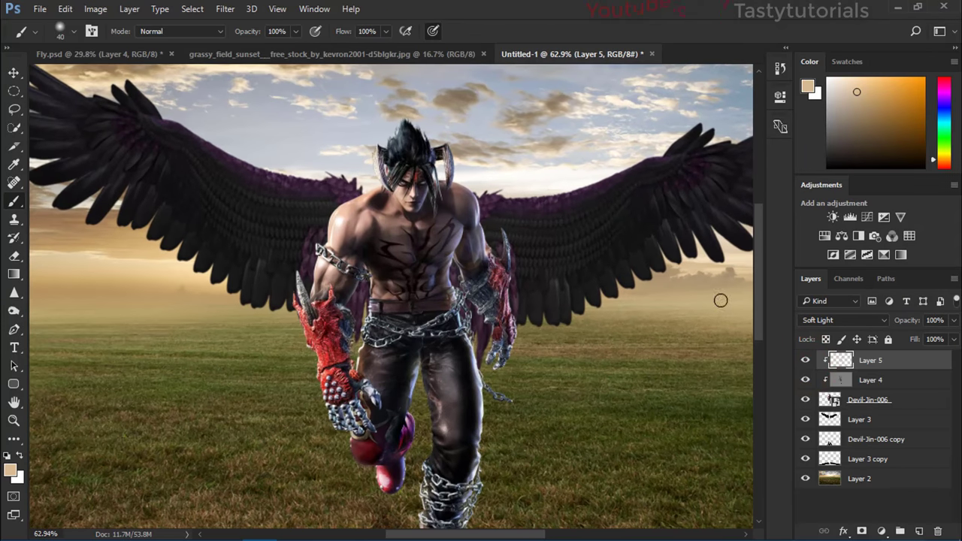
pyautogui.scroll(-2, 472, 247)
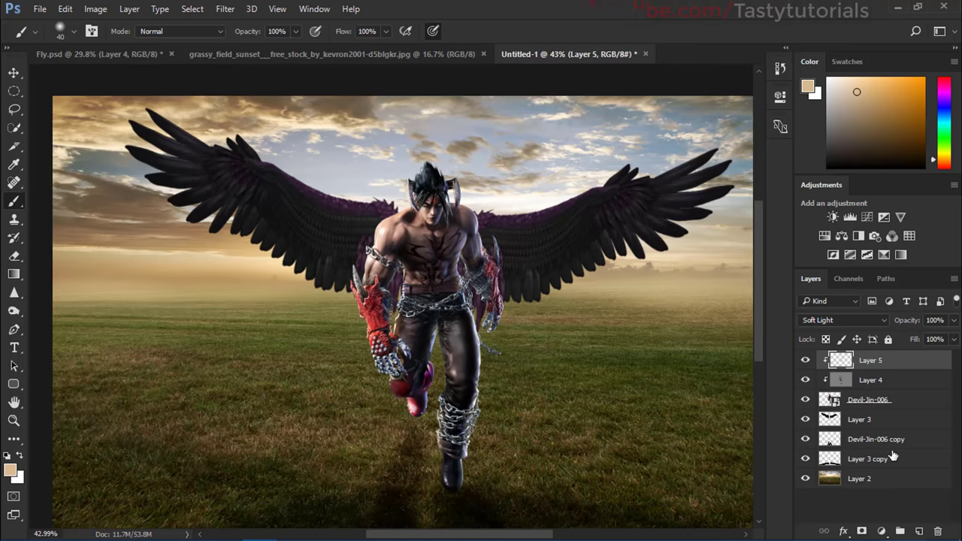
pyautogui.click(919, 531)
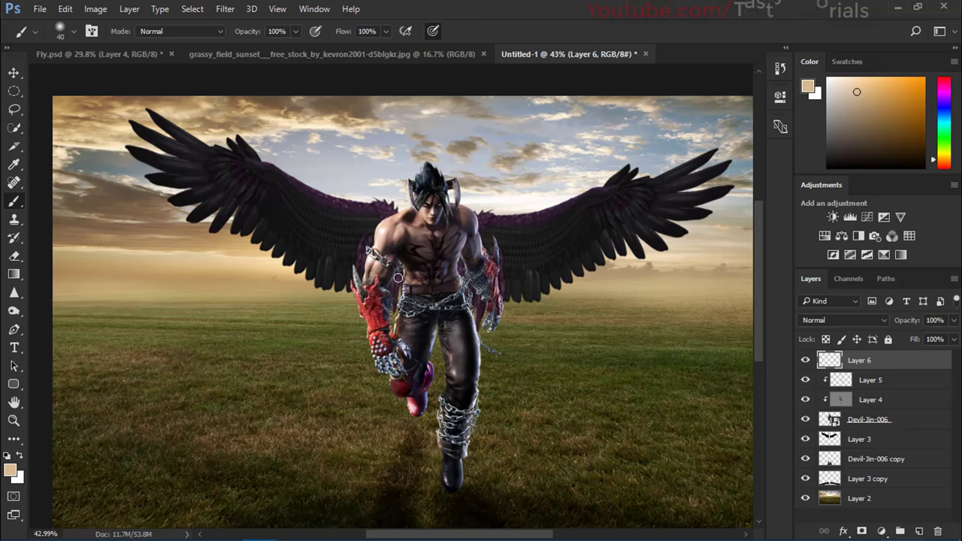
# Step: Enlarge the brush to 400 px and set the foreground colour to bright orange ffa10e
pyautogui.scroll(1, 398, 278)
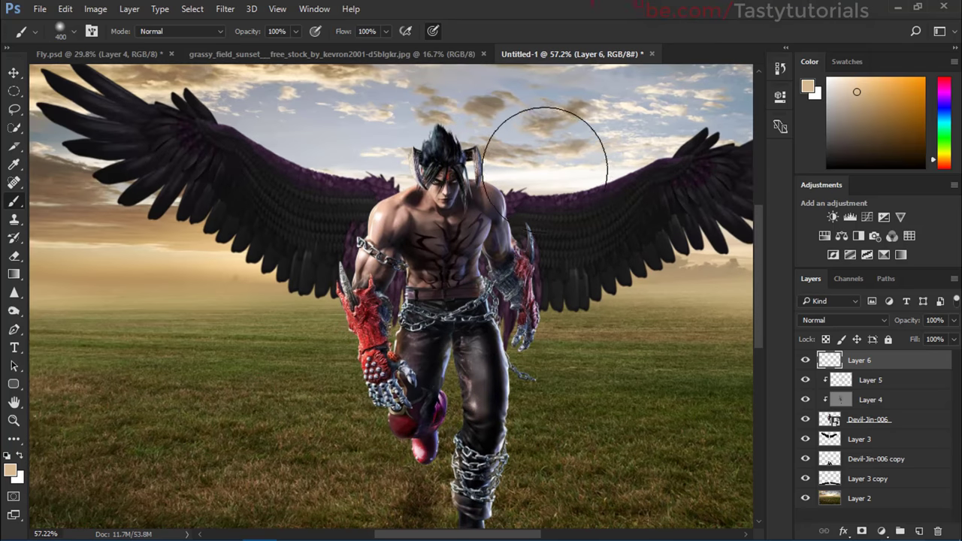
pyautogui.press(']')
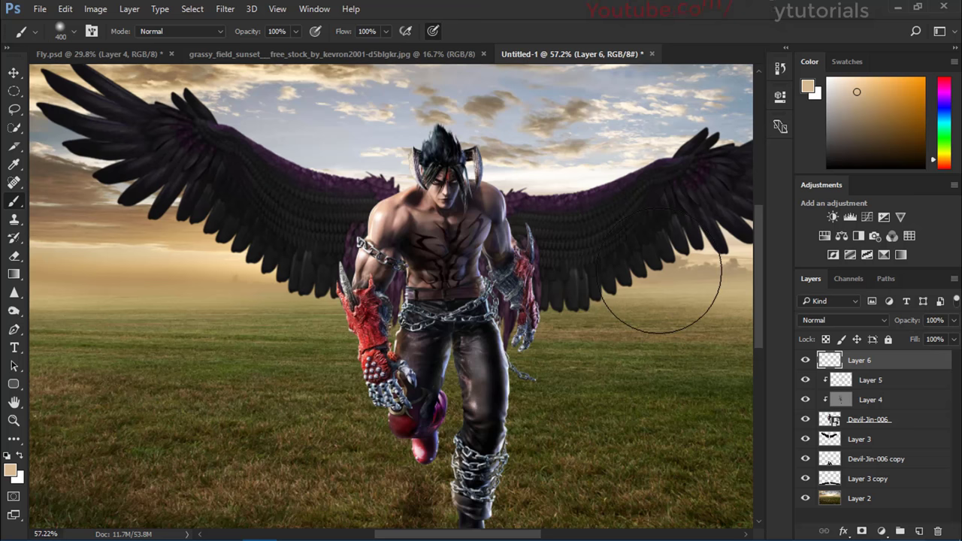
pyautogui.click(10, 471)
pyautogui.write('ff9c0e')
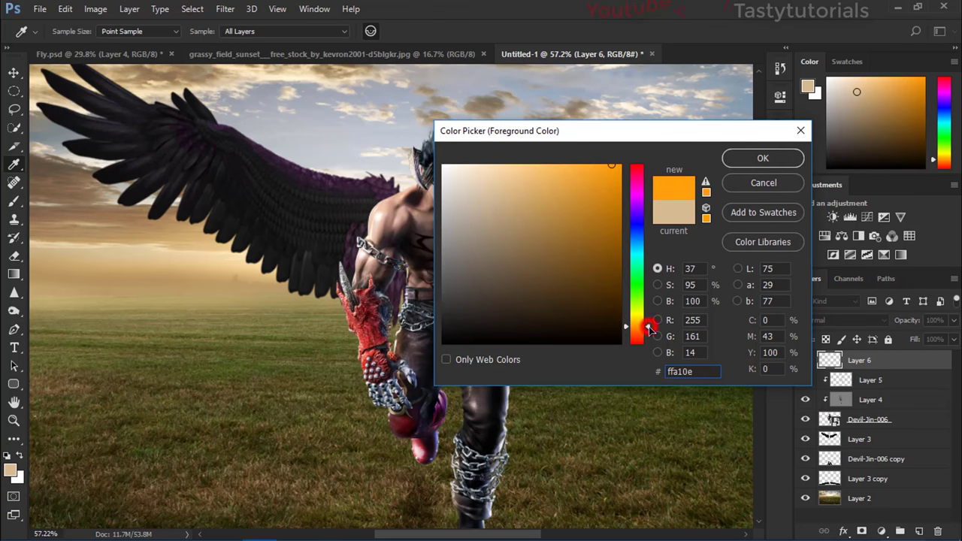
pyautogui.click(747, 156)
pyautogui.scroll(-2, 571, 286)
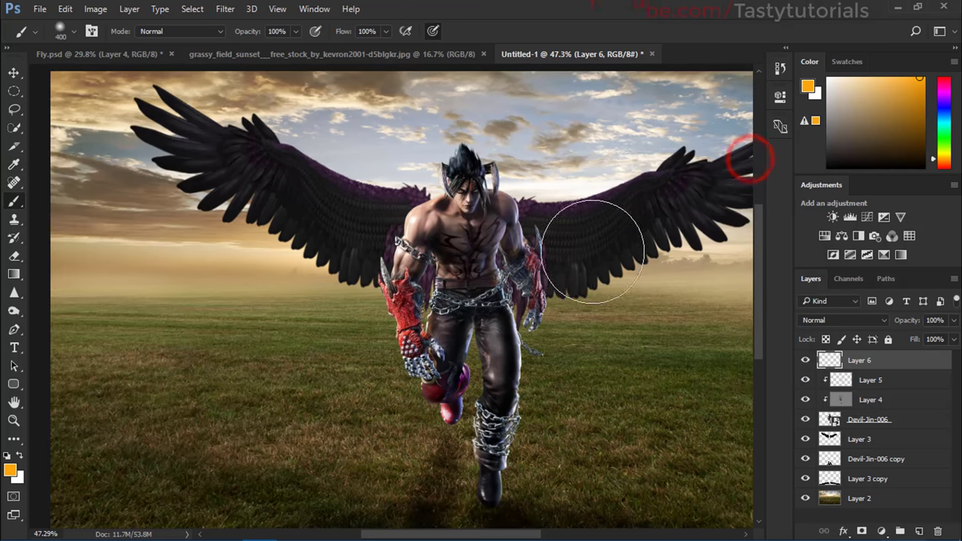
# Step: Paint soft orange glow spots on Layer 6 below both wings, undoing the misplaced dabs
pyautogui.click(655, 258)
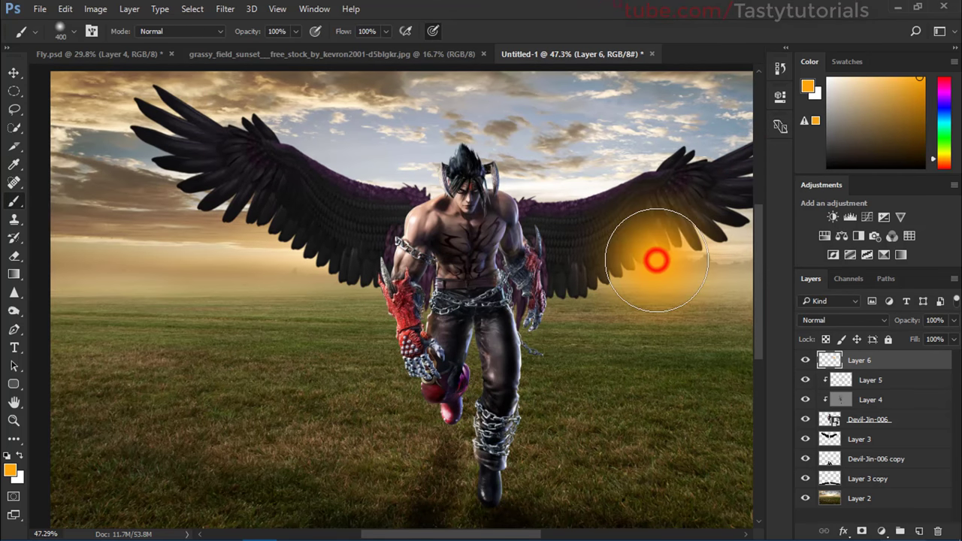
pyautogui.click(345, 261)
pyautogui.hotkey('ctrl', 'alt', 'z')
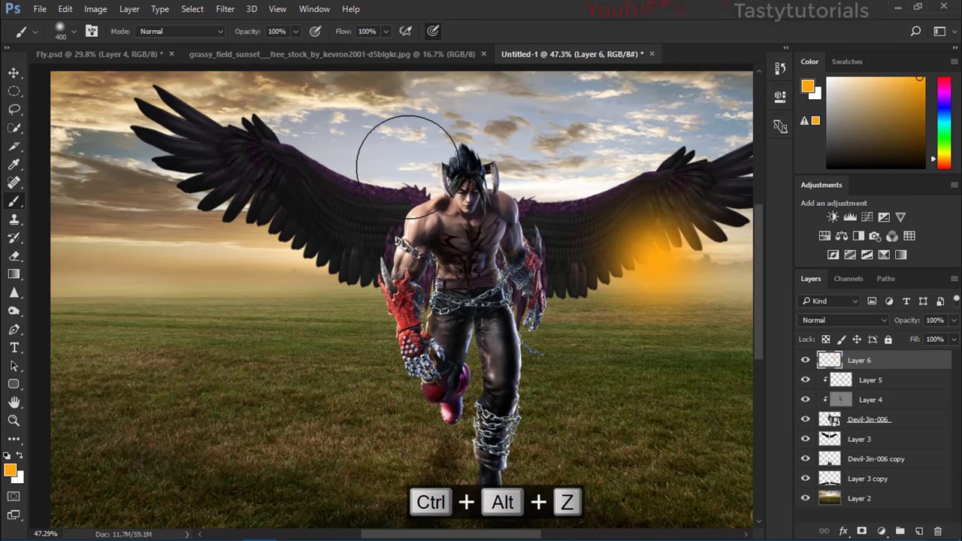
pyautogui.click(380, 161)
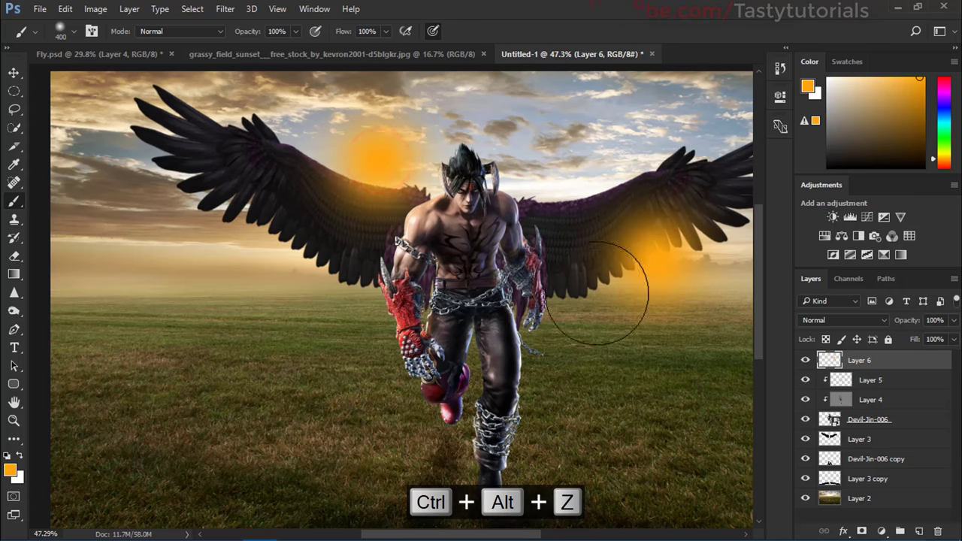
pyautogui.hotkey('ctrl', 'alt', 'z')
pyautogui.click(278, 249)
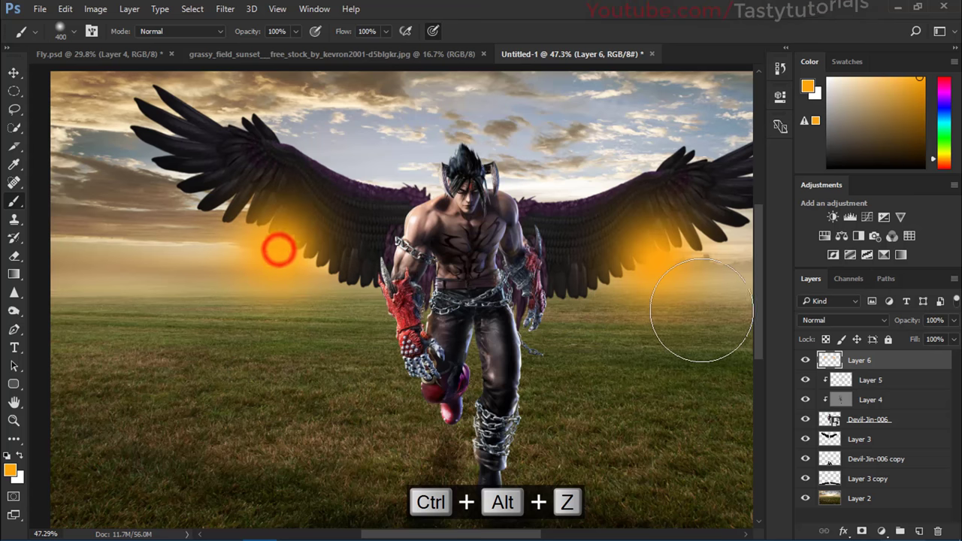
# Step: Try the Screen and Hard Light blend modes on Layer 6 and settle on Screen
pyautogui.click(839, 318)
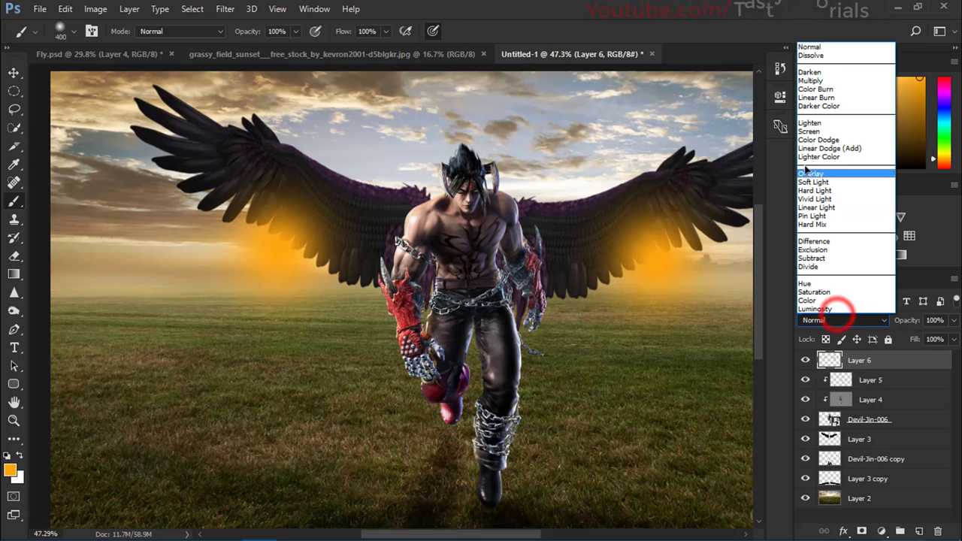
pyautogui.click(803, 133)
pyautogui.click(836, 320)
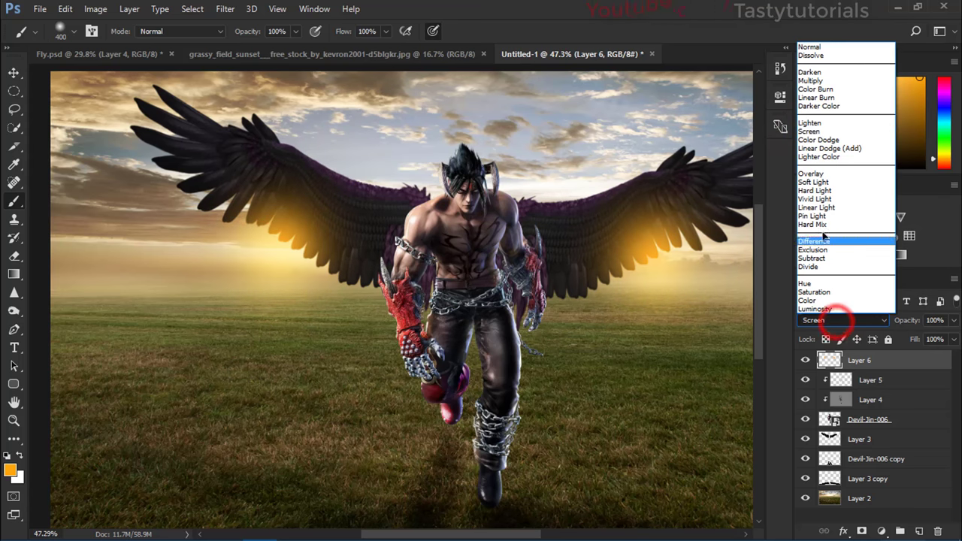
pyautogui.click(822, 188)
pyautogui.click(830, 322)
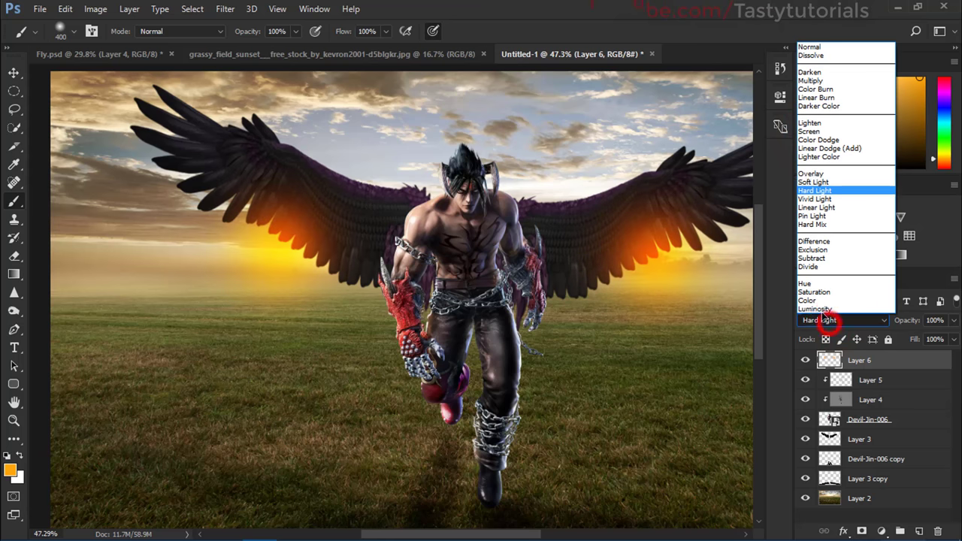
pyautogui.click(812, 134)
# Step: Undo the trial enlargement of the paired glows and transform a single orange glow over the character's torso
pyautogui.hotkey('ctrl', 't')
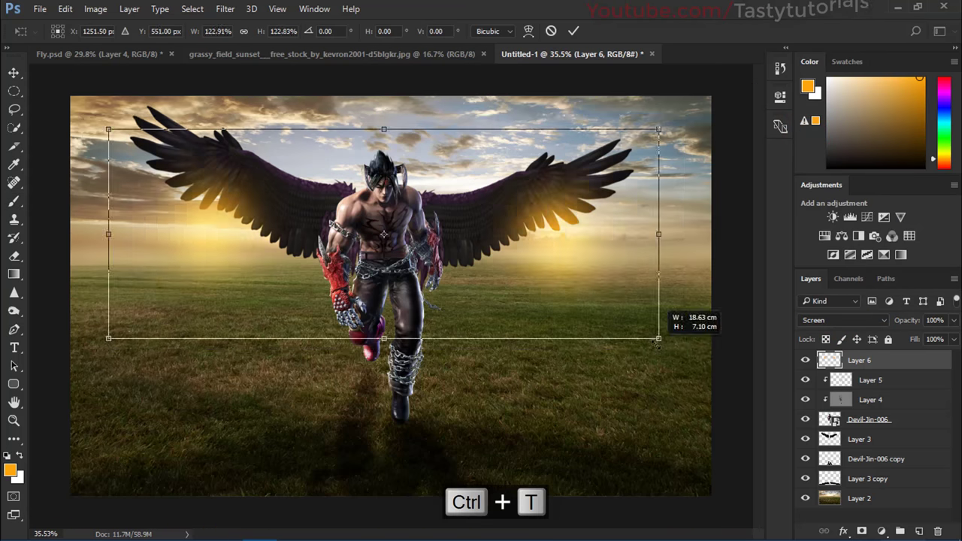
pyautogui.hotkey('ctrl', 'alt', 'z')
pyautogui.hotkey('ctrl', 't')
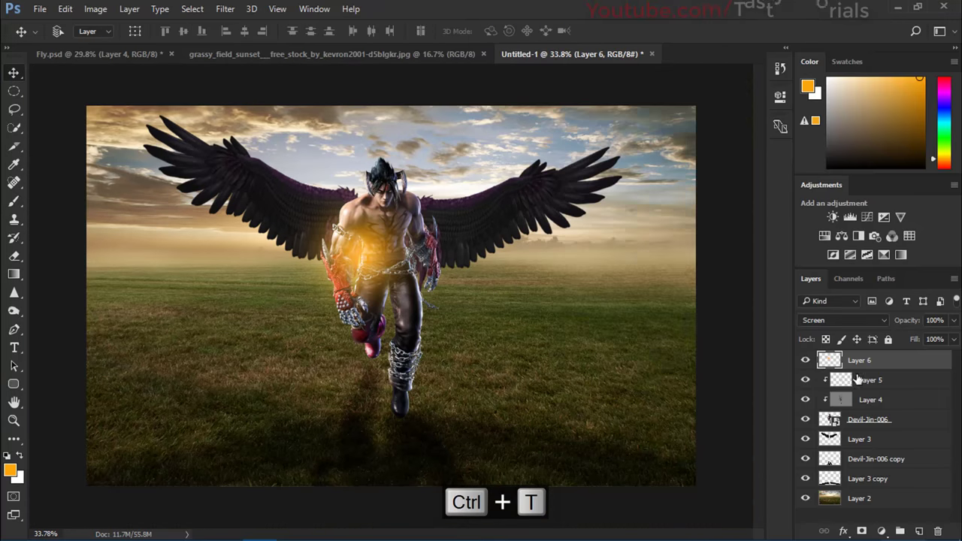
# Step: Tune the character's colours with clipped Vibrance and Selective Color adjustments above Layer 5, setting cyan to +38% in the Yellows
pyautogui.press('Down')
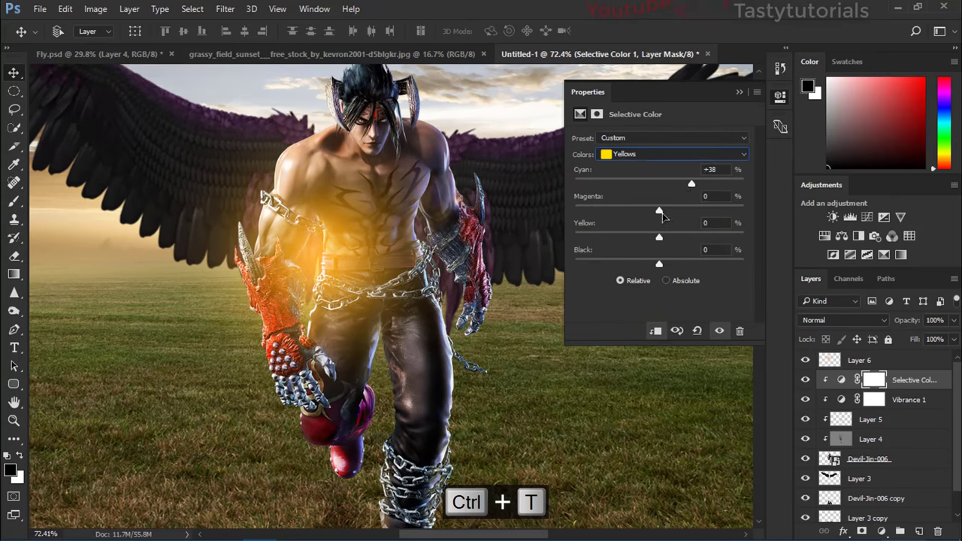
pyautogui.press('Up')
pyautogui.press('Down')
pyautogui.press('Down')
pyautogui.press('Down')
pyautogui.press('Down')
pyautogui.press('Up')
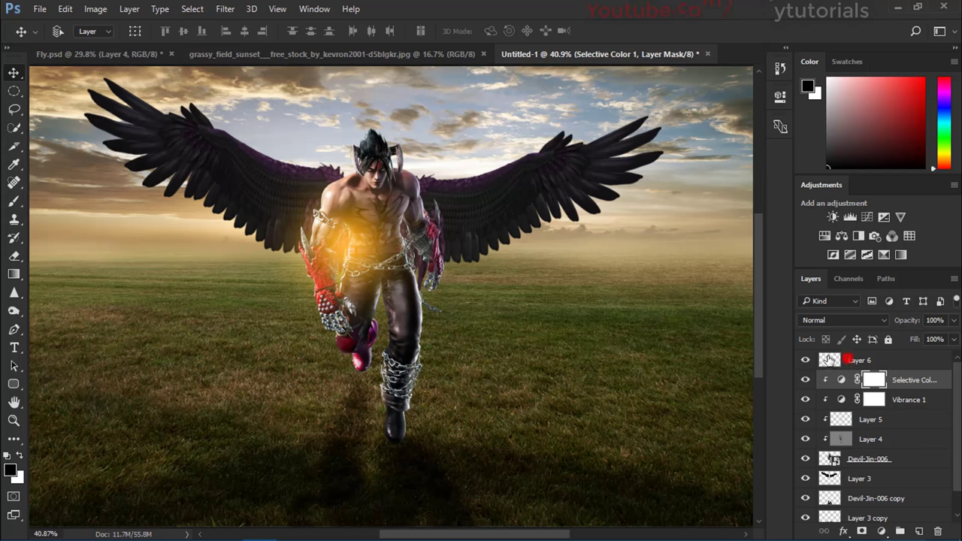
# Step: Move the Layer 6 glow up to the character's head and stretch it to about 187% width
pyautogui.click(847, 360)
pyautogui.moveTo(366, 284); pyautogui.dragTo(460, 180)
pyautogui.hotkey('ctrl', 't')
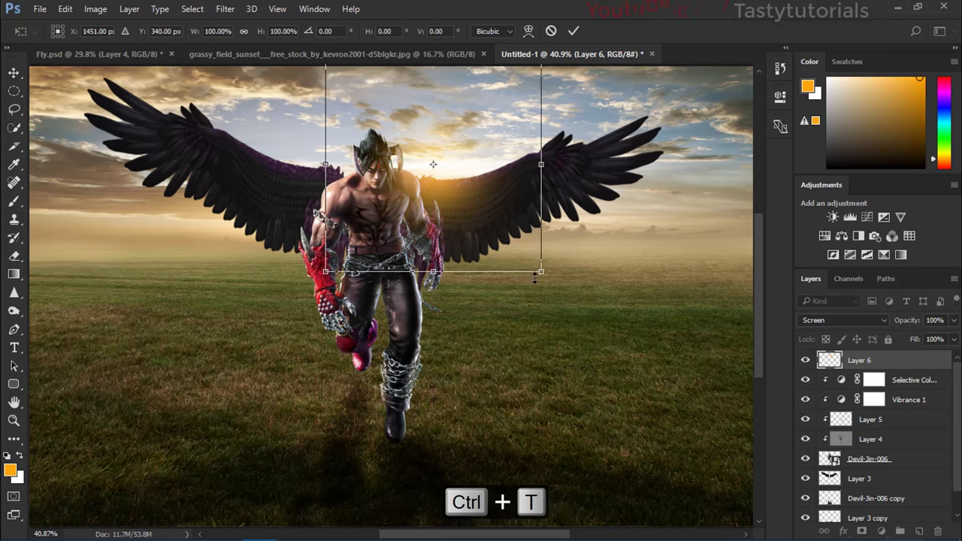
pyautogui.moveTo(546, 273); pyautogui.dragTo(641, 323)
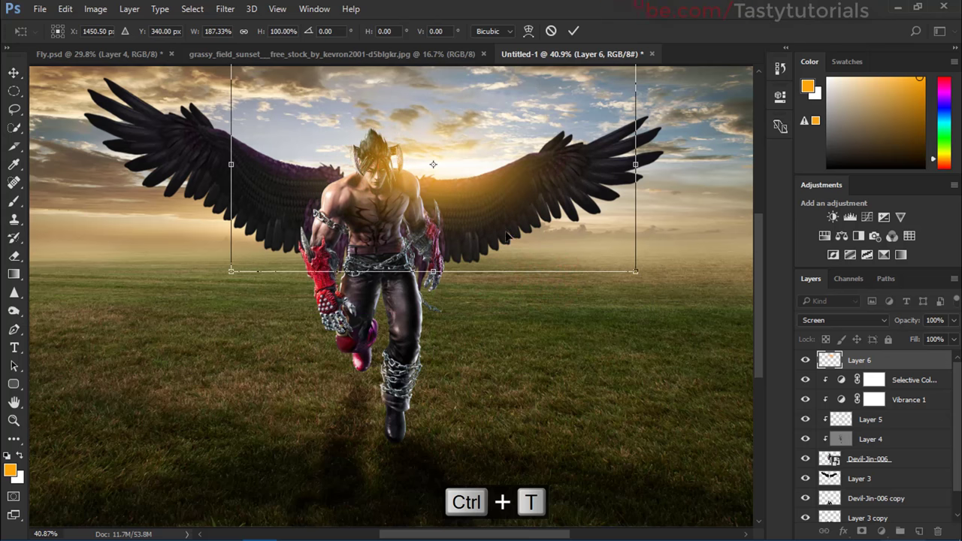
pyautogui.scroll(1, 516, 285)
pyautogui.moveTo(499, 208); pyautogui.dragTo(464, 193)
pyautogui.doubleClick(464, 193)
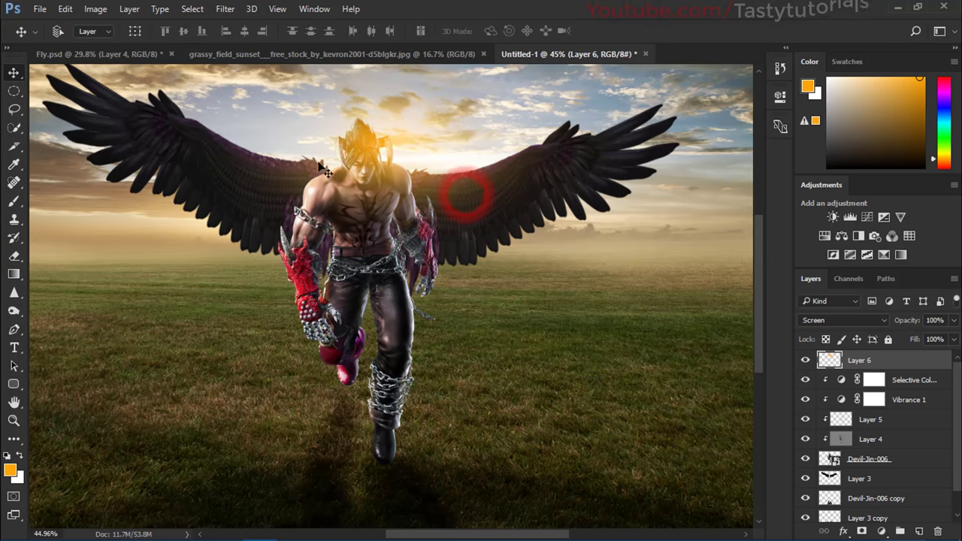
# Step: Shift the Layer 6 glow toward the wing on the image's left side and duplicate the layer
pyautogui.moveTo(400, 151); pyautogui.dragTo(344, 146)
pyautogui.hotkey('ctrl', 'j')
pyautogui.scroll(-2, 366, 226)
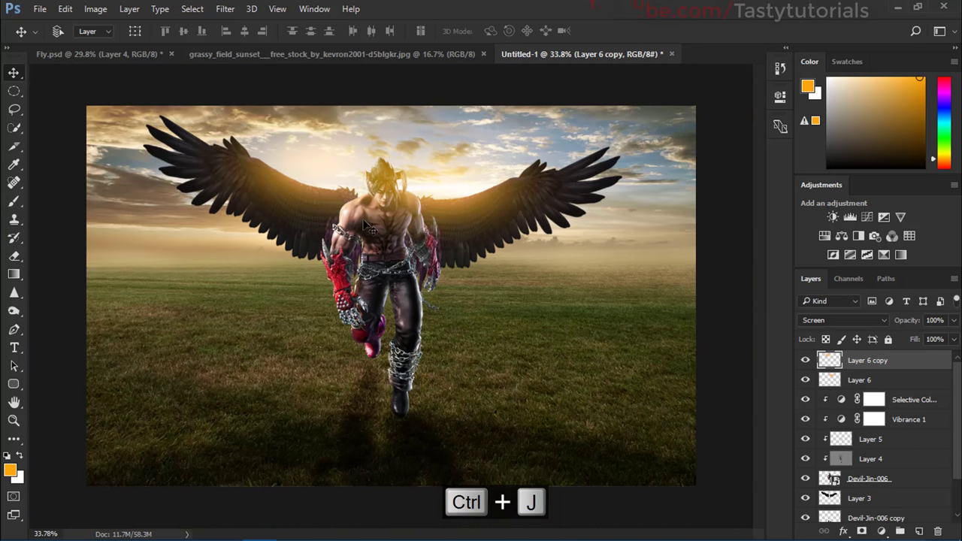
pyautogui.scroll(-1, 322, 229)
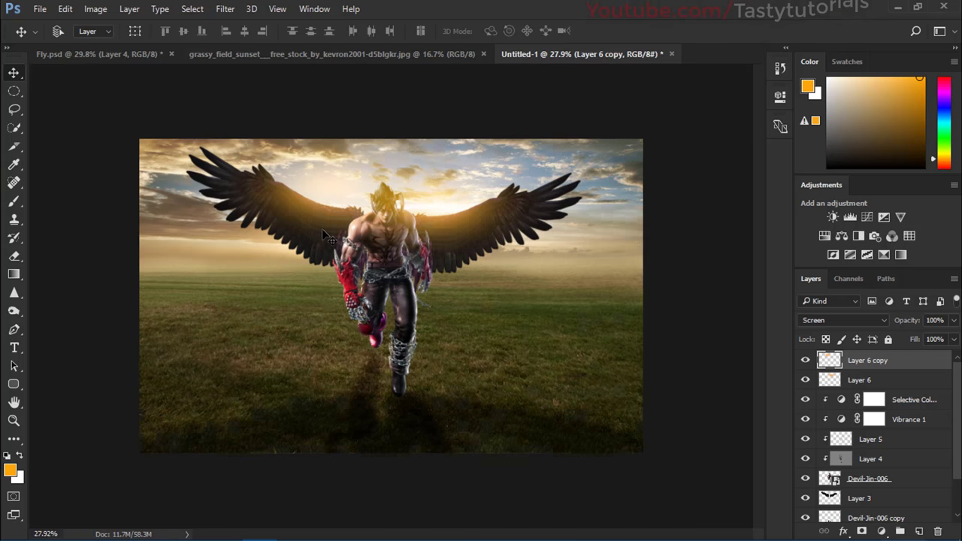
pyautogui.scroll(2, 322, 229)
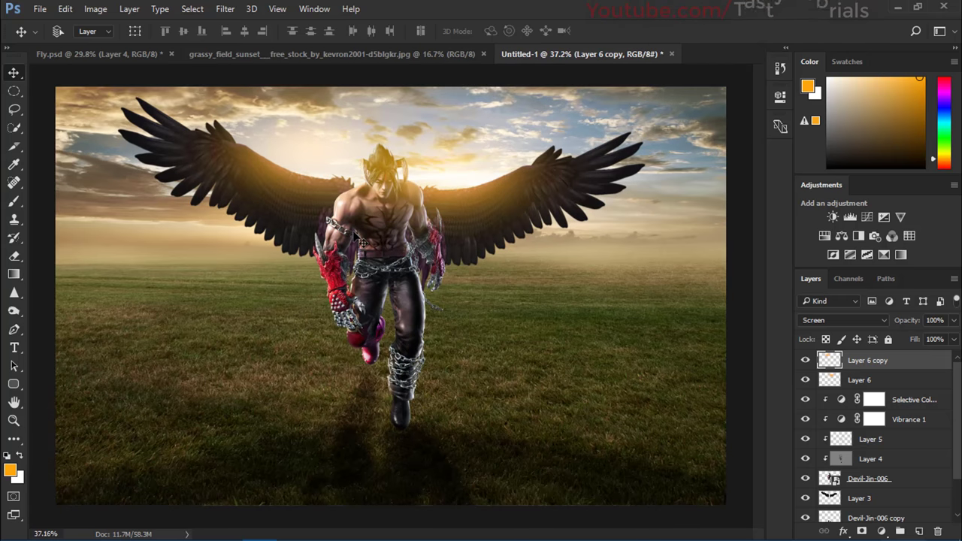
pyautogui.scroll(1, 360, 239)
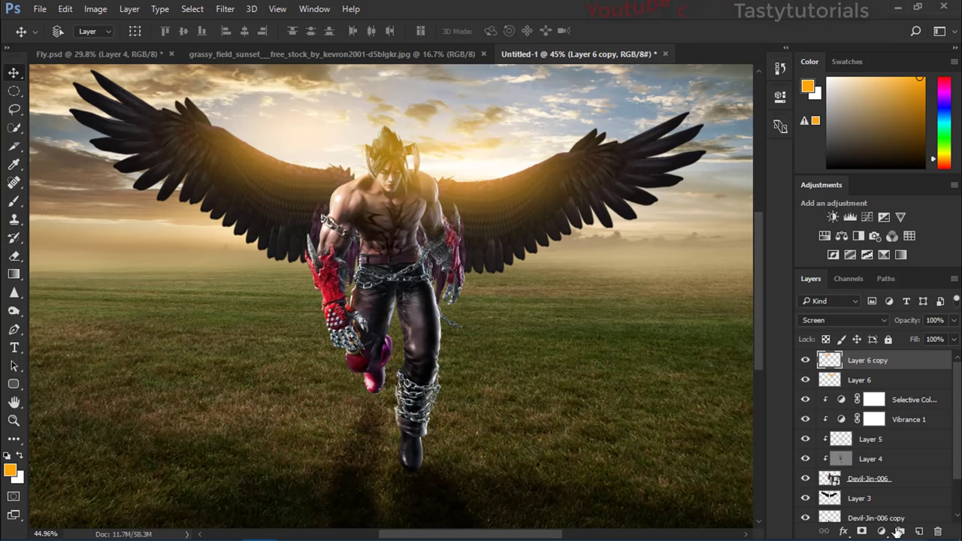
# Step: Add a Gradient Fill layer using the dR-DesignResources_Gradient-2 preset and set its blend mode to Soft Light
pyautogui.click(883, 533)
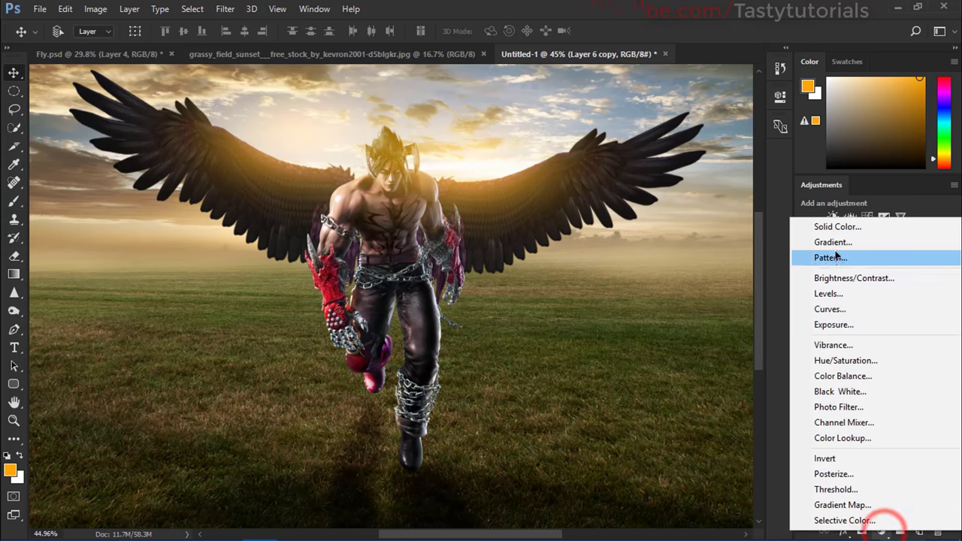
pyautogui.click(827, 257)
pyautogui.click(602, 96)
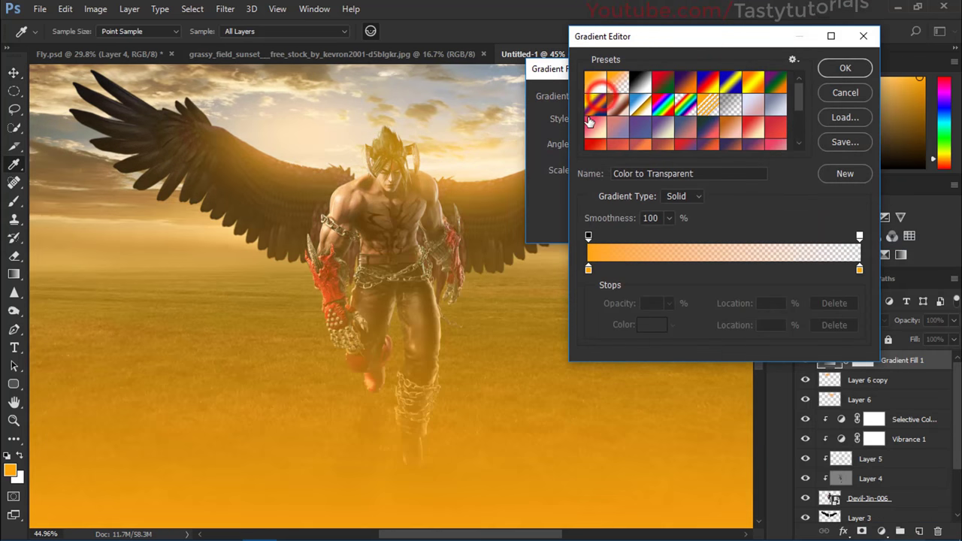
pyautogui.click(779, 106)
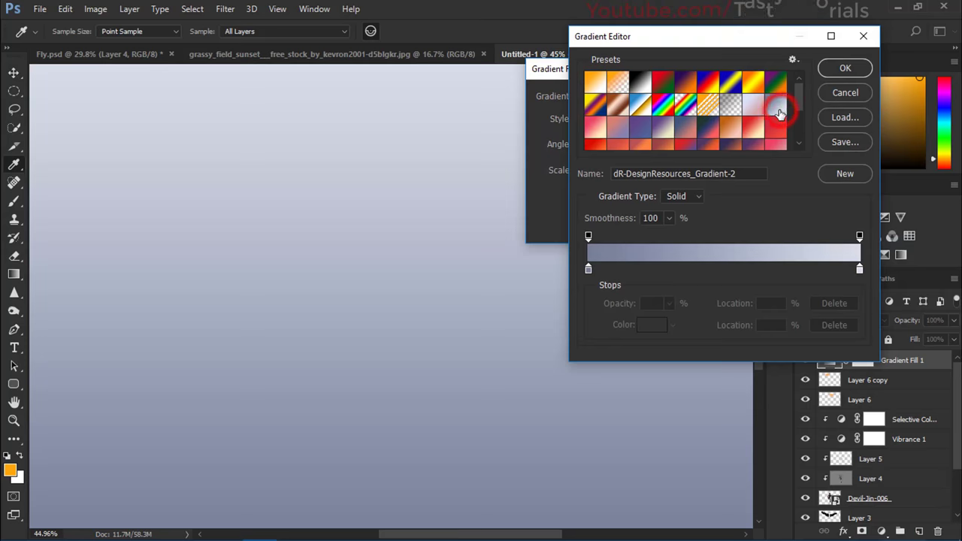
pyautogui.click(838, 69)
pyautogui.click(712, 95)
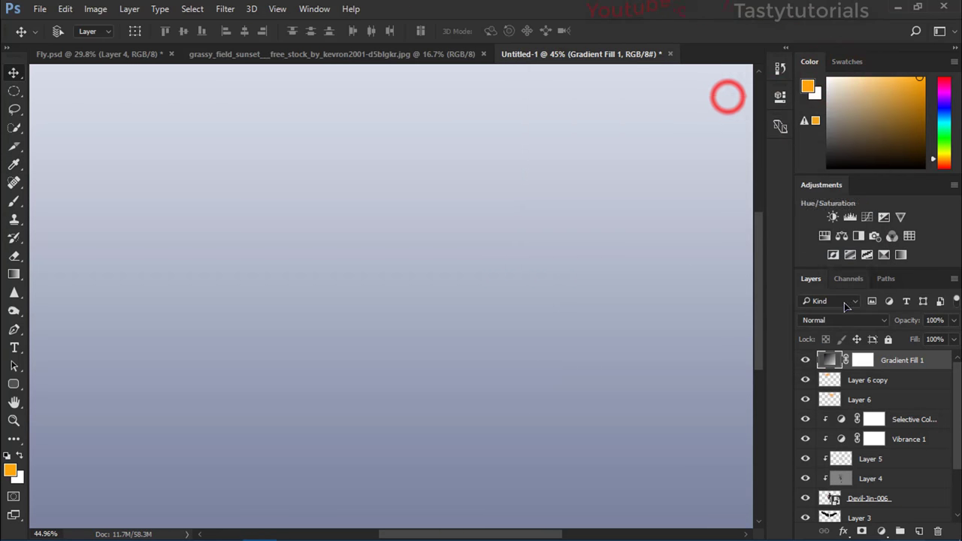
pyautogui.click(840, 321)
pyautogui.click(826, 182)
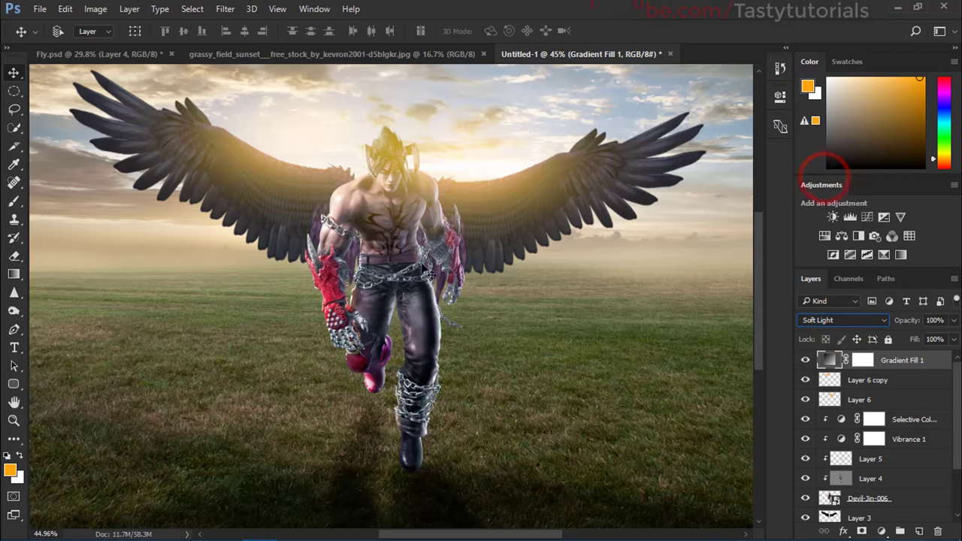
# Step: Compare several gradient presets on the Gradient Fill 1 layer and apply dR-DesignResources_Gradient-25
pyautogui.doubleClick(829, 364)
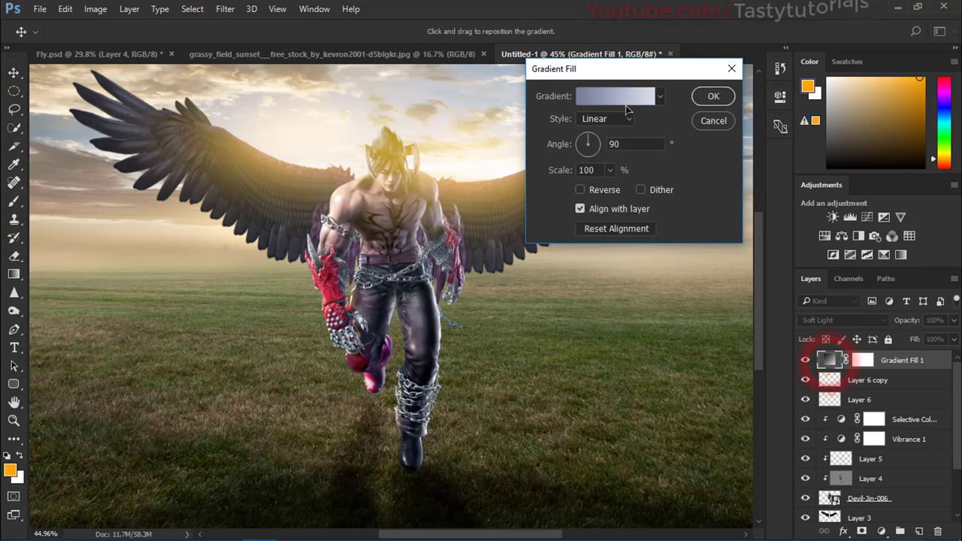
pyautogui.click(633, 98)
pyautogui.scroll(-2, 681, 146)
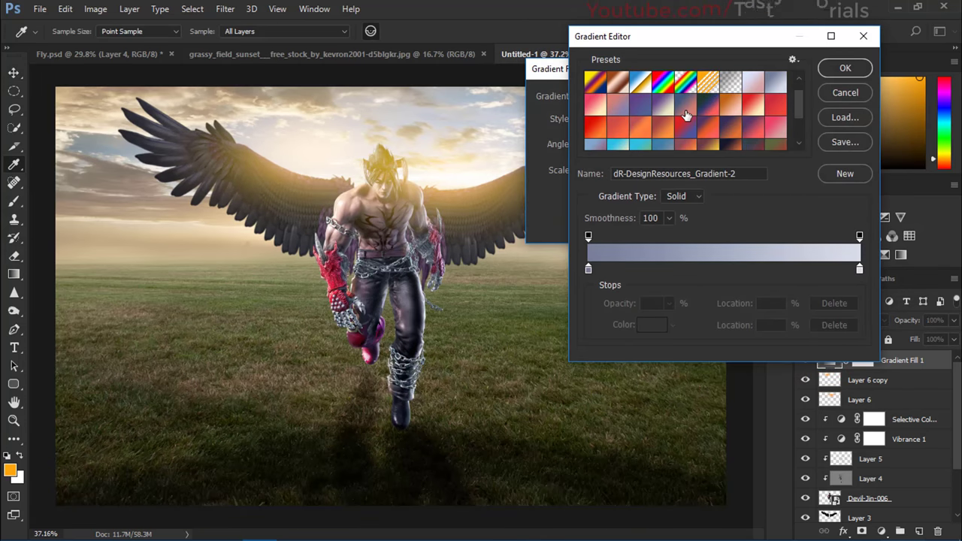
pyautogui.click(685, 128)
pyautogui.click(644, 128)
pyautogui.click(644, 128)
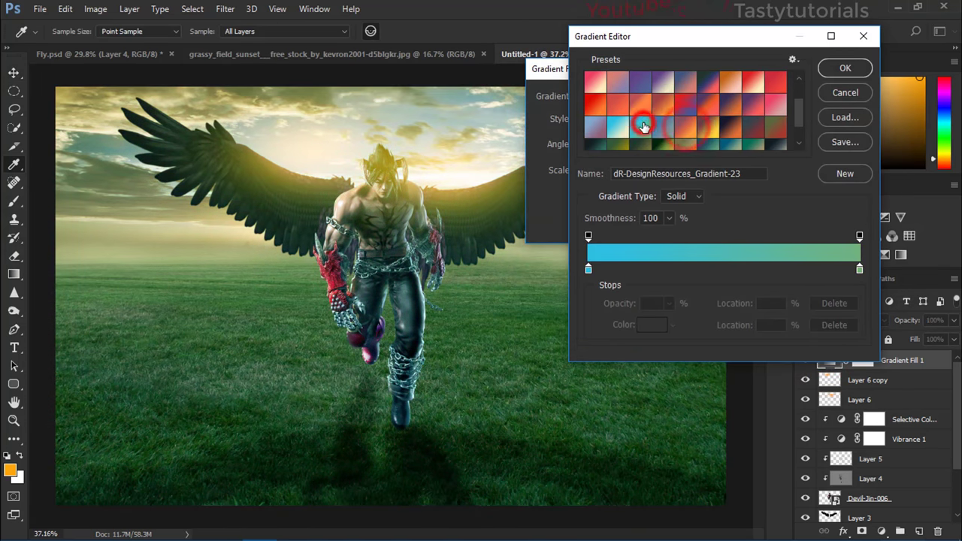
pyautogui.click(662, 125)
pyautogui.click(686, 132)
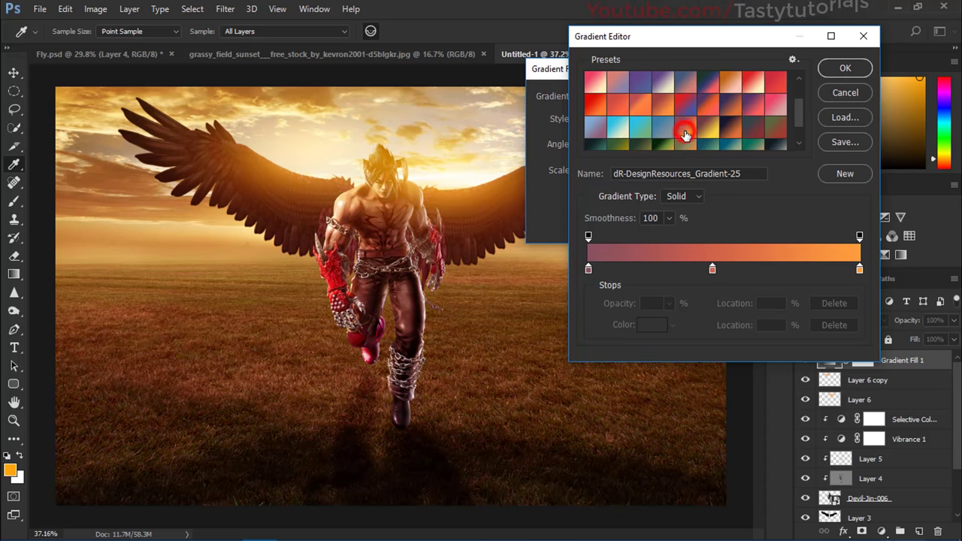
pyautogui.click(706, 128)
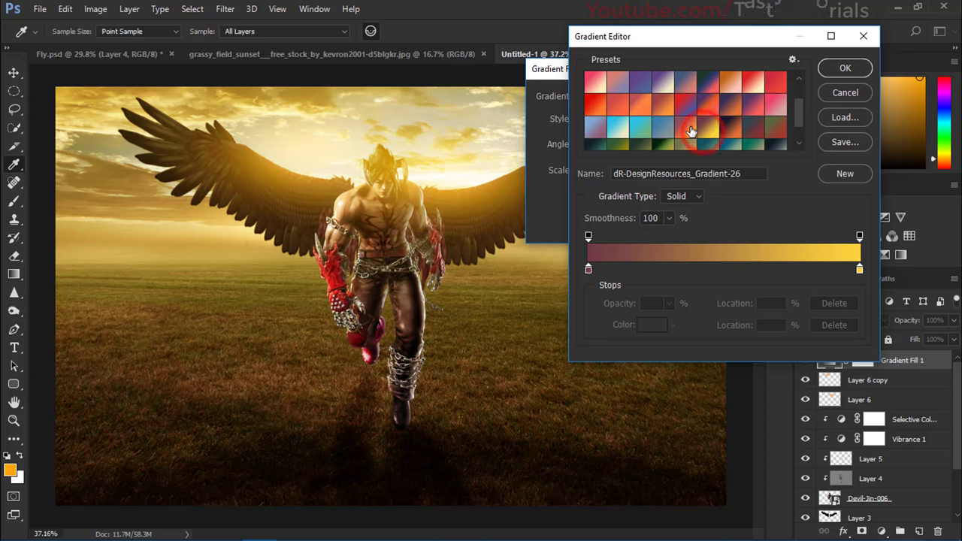
pyautogui.click(687, 129)
pyautogui.click(667, 131)
pyautogui.click(687, 129)
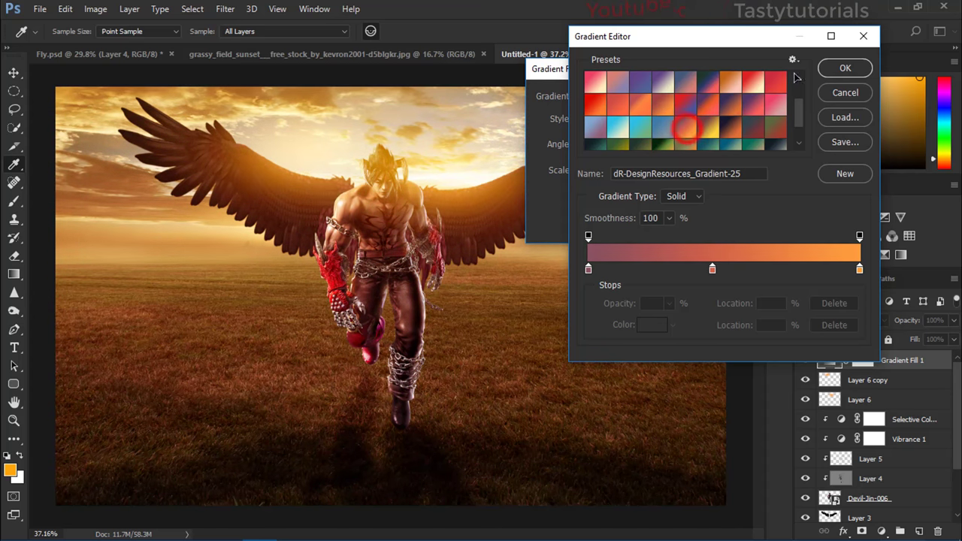
pyautogui.click(824, 69)
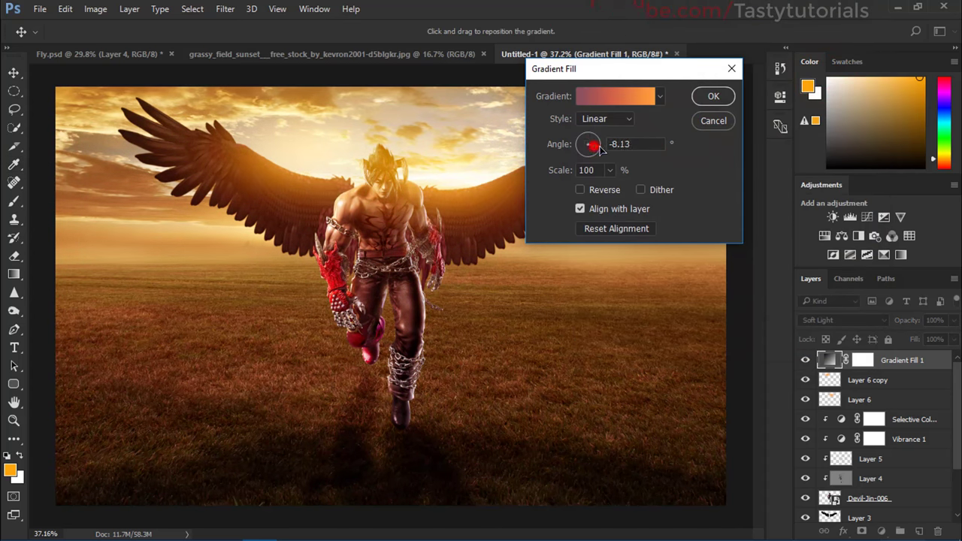
# Step: Make the Gradient Fill 1 gradient Radial and reversed, and lower the layer's opacity to 37%
pyautogui.click(605, 118)
pyautogui.click(595, 142)
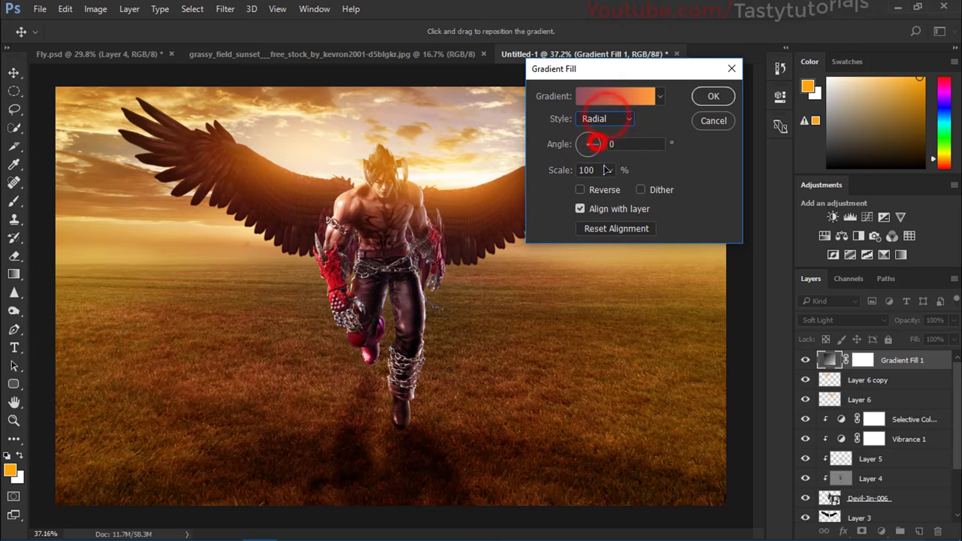
pyautogui.click(598, 191)
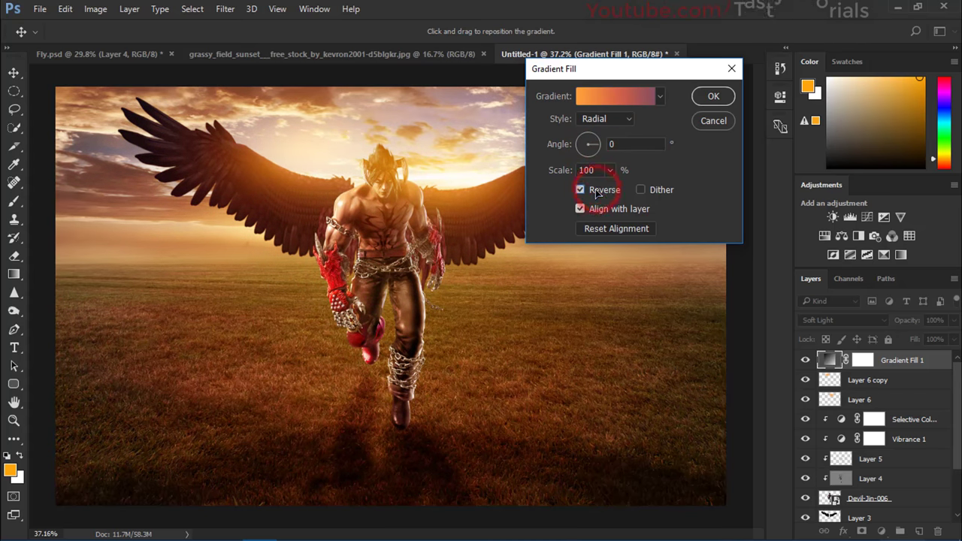
pyautogui.click(712, 97)
pyautogui.moveTo(837, 319); pyautogui.dragTo(842, 319)
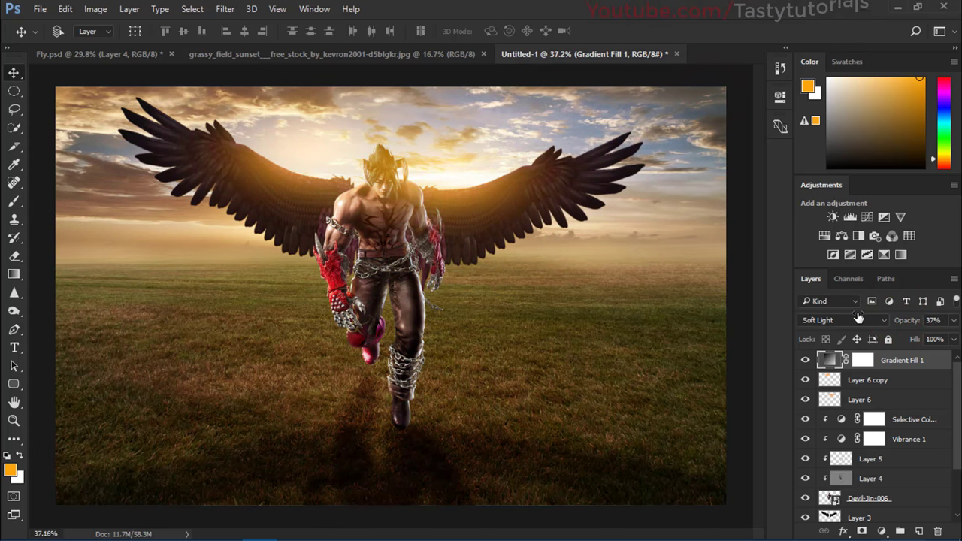
# Step: Add a Selective Color adjustment layer above Gradient Fill 1 and adjust its Greens, raising Cyan to about +26%
pyautogui.click(884, 256)
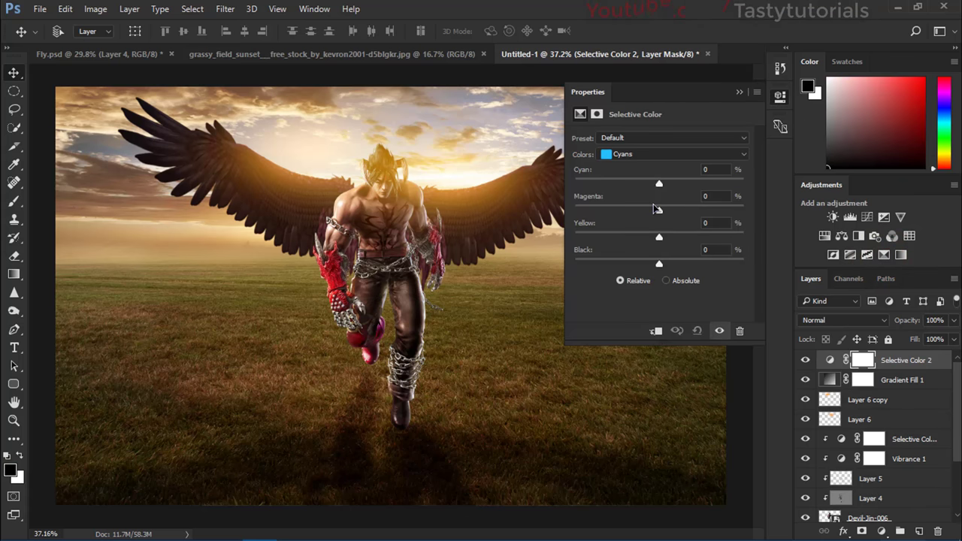
pyautogui.click(645, 154)
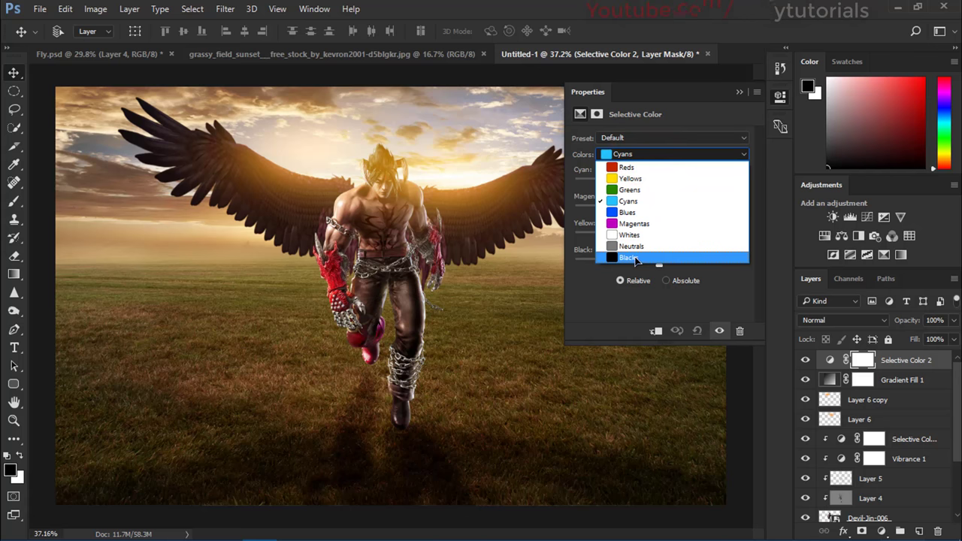
pyautogui.click(630, 191)
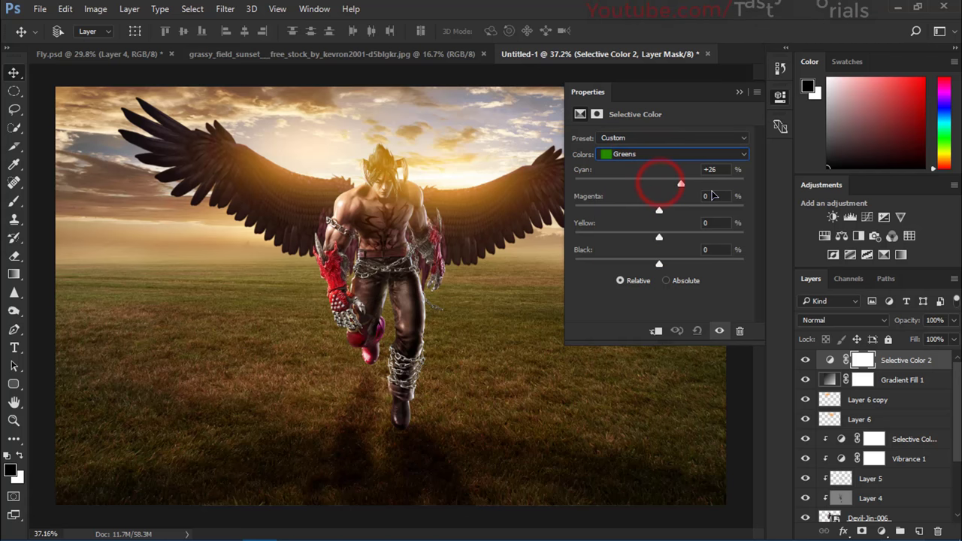
pyautogui.moveTo(677, 184); pyautogui.dragTo(694, 237)
pyautogui.moveTo(659, 264); pyautogui.dragTo(723, 264)
pyautogui.scroll(-1, 915, 404)
pyautogui.click(805, 360)
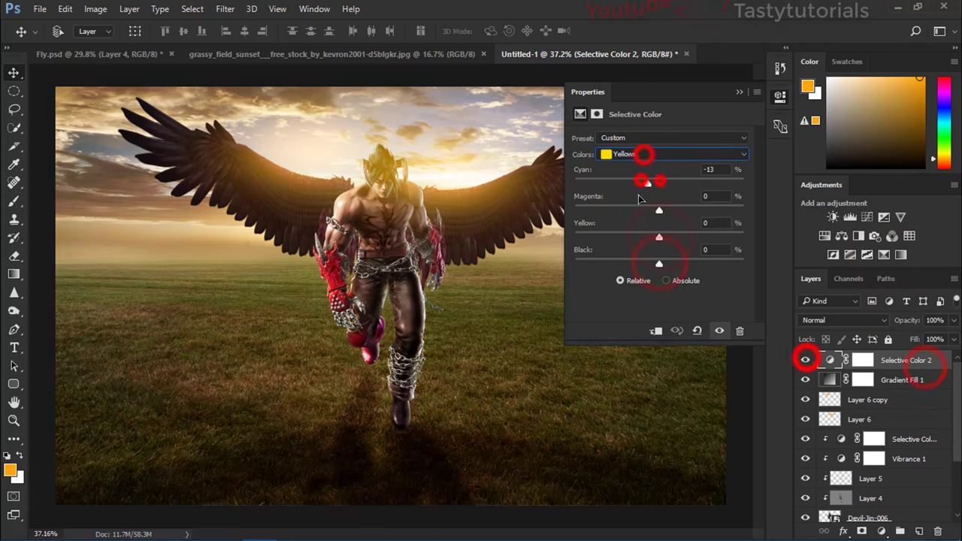
# Step: Adjust the Yellows and Blacks of Selective Color 2, setting the Blacks' Cyan to -3%, and compare the image without the adjustment
pyautogui.click(644, 154)
pyautogui.click(659, 211)
pyautogui.click(639, 155)
pyautogui.moveTo(659, 184); pyautogui.dragTo(714, 185)
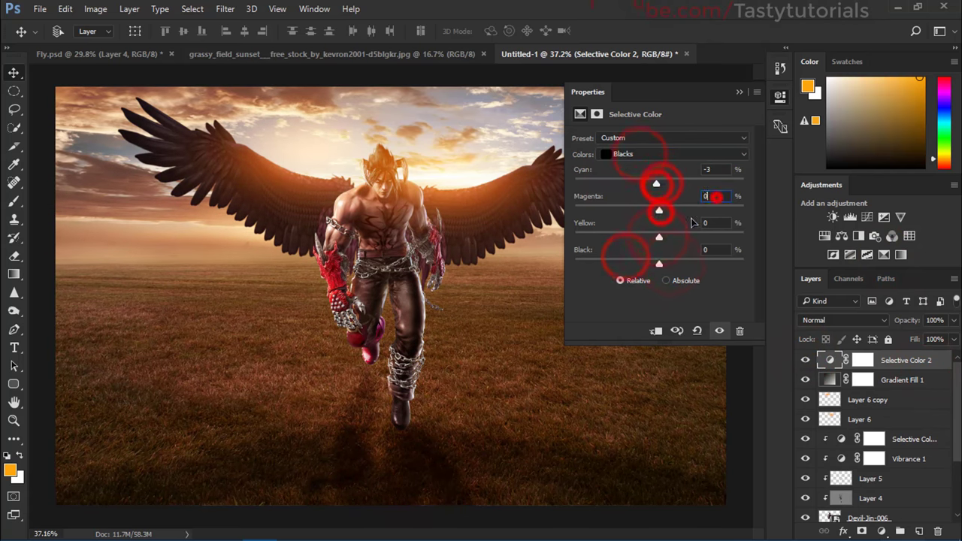
pyautogui.click(805, 360)
# Step: Select both Layer 6 copy and Layer 6 and nudge the two glows upward together
pyautogui.click(858, 395)
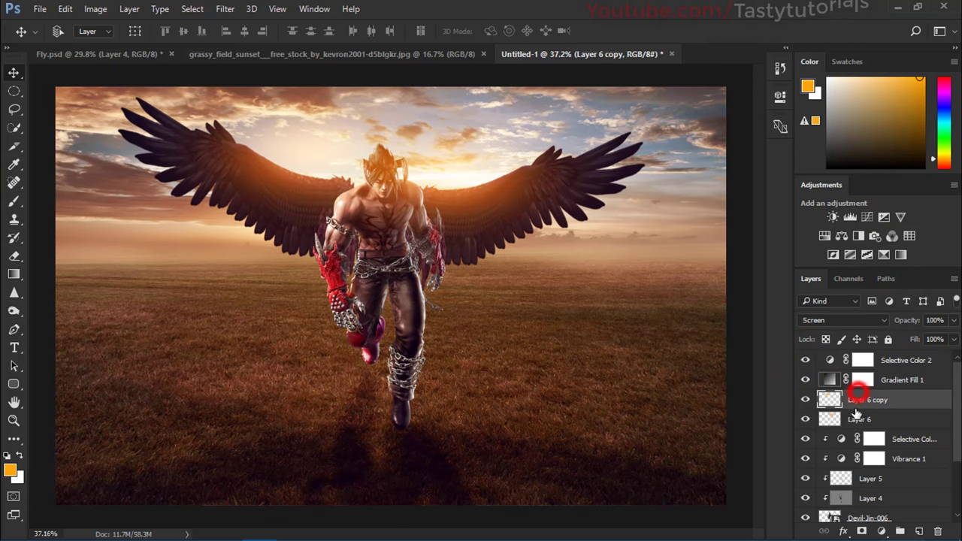
pyautogui.keyDown('shift'); pyautogui.click(856, 419); pyautogui.keyUp('shift')
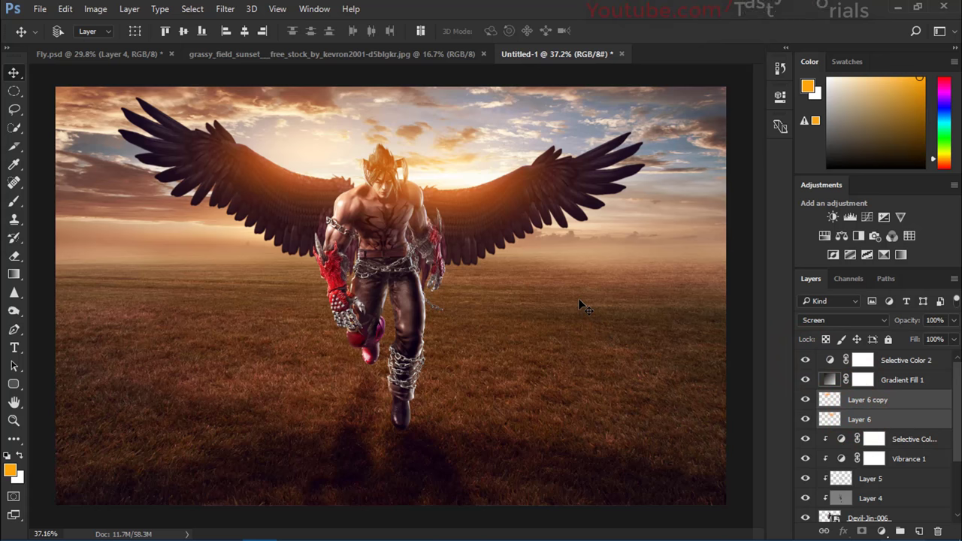
pyautogui.press('Up')
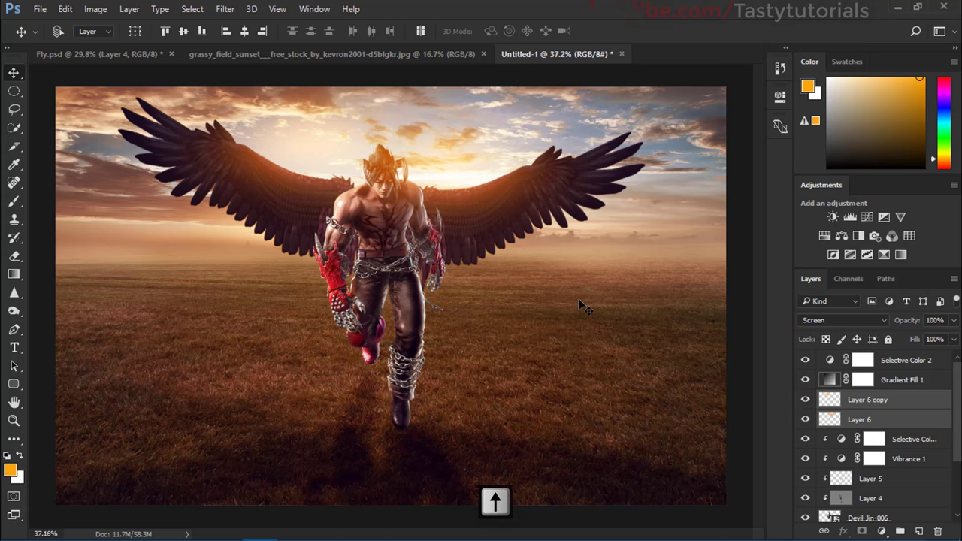
pyautogui.scroll(-1, 342, 211)
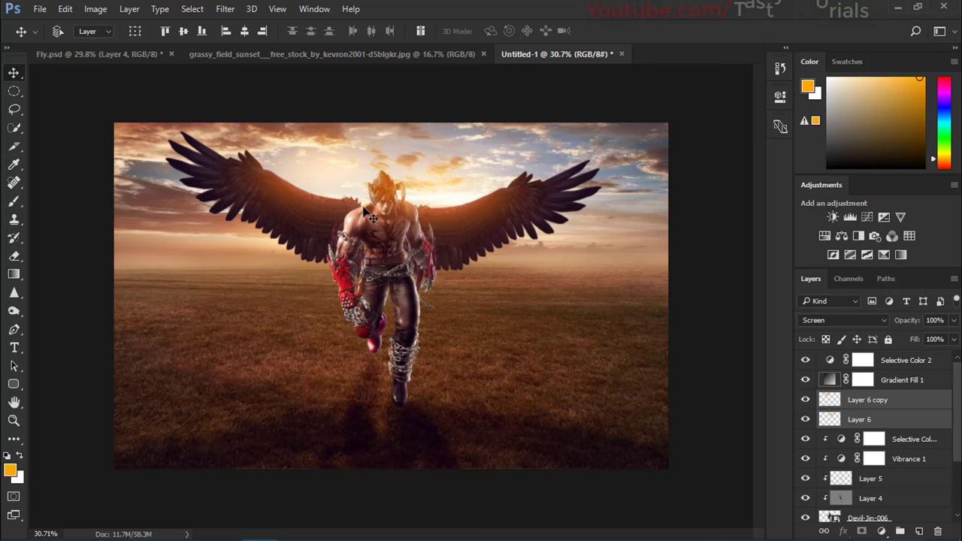
# Step: Stamp all visible layers into a new layer above Selective Color 2 and apply Oil Paint with Stylization 1.0 and Cleanliness 1.0
pyautogui.click(890, 367)
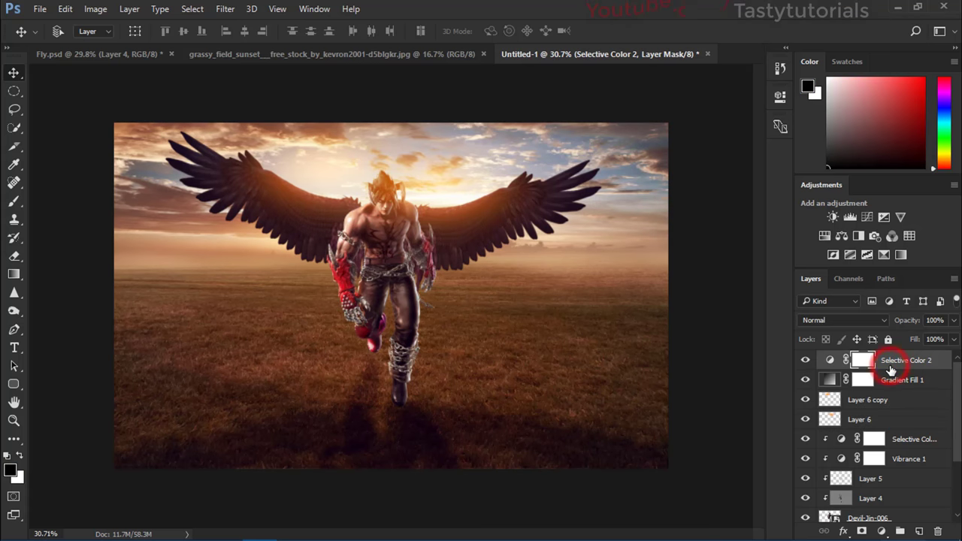
pyautogui.hotkey('ctrl', 'shift', 'alt', 'e')
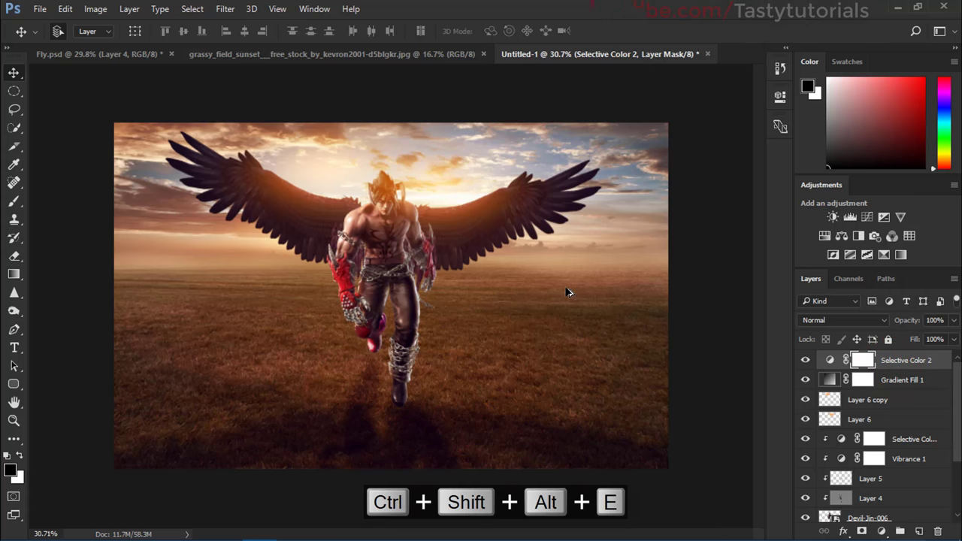
pyautogui.click(231, 6)
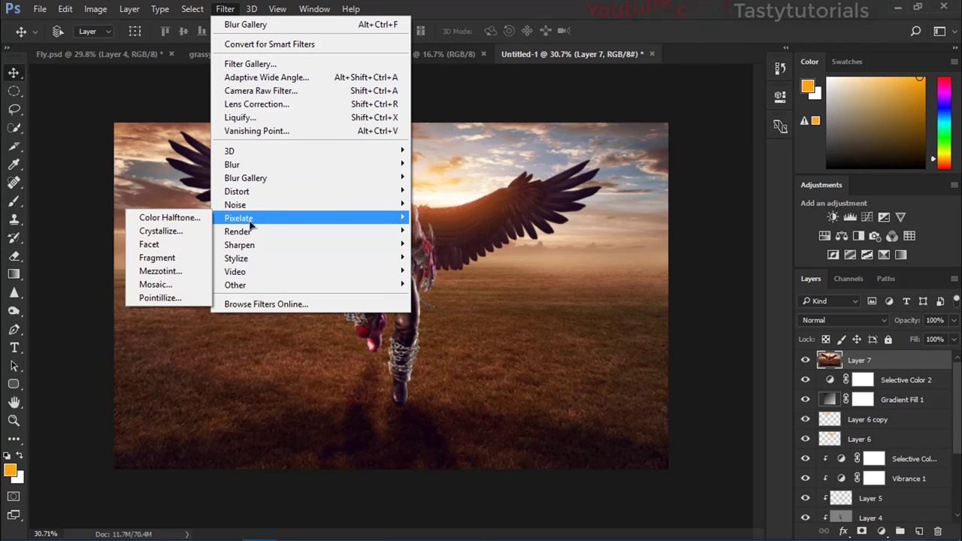
pyautogui.moveTo(247, 259)
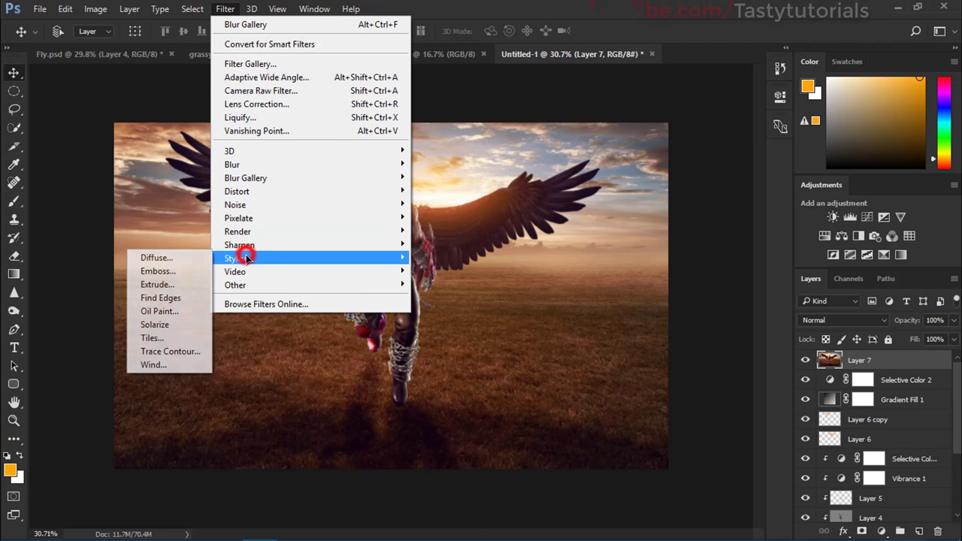
pyautogui.click(158, 310)
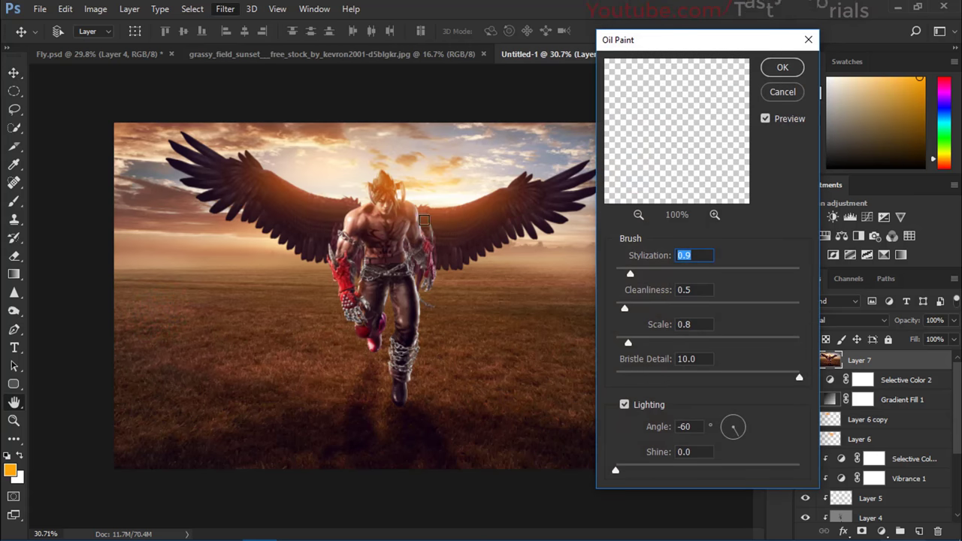
pyautogui.moveTo(682, 150)
pyautogui.mouseDown()
pyautogui.moveTo(679, 249)
pyautogui.moveTo(668, 231)
pyautogui.mouseUp()
pyautogui.moveTo(666, 98); pyautogui.dragTo(671, 181)
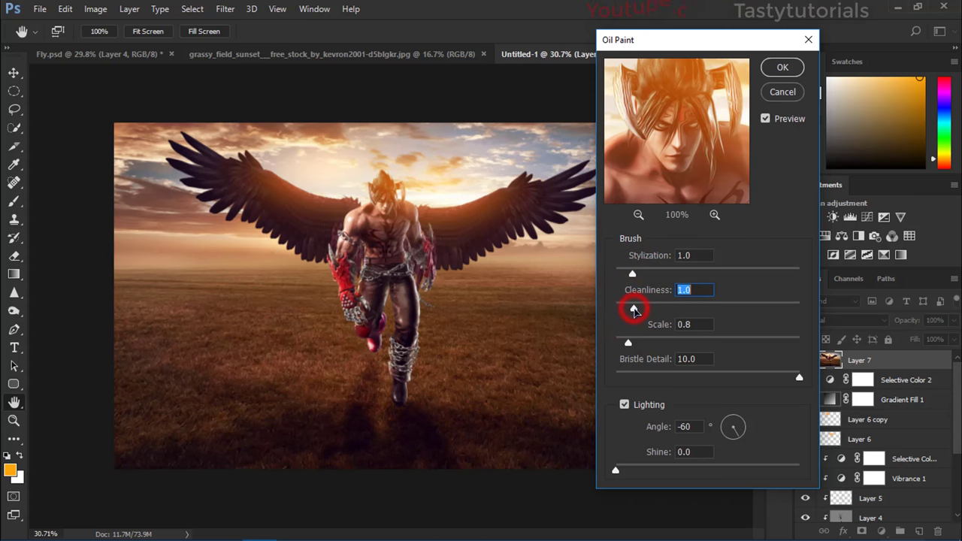
pyautogui.click(781, 68)
pyautogui.press('v')
pyautogui.scroll(6, 379, 162)
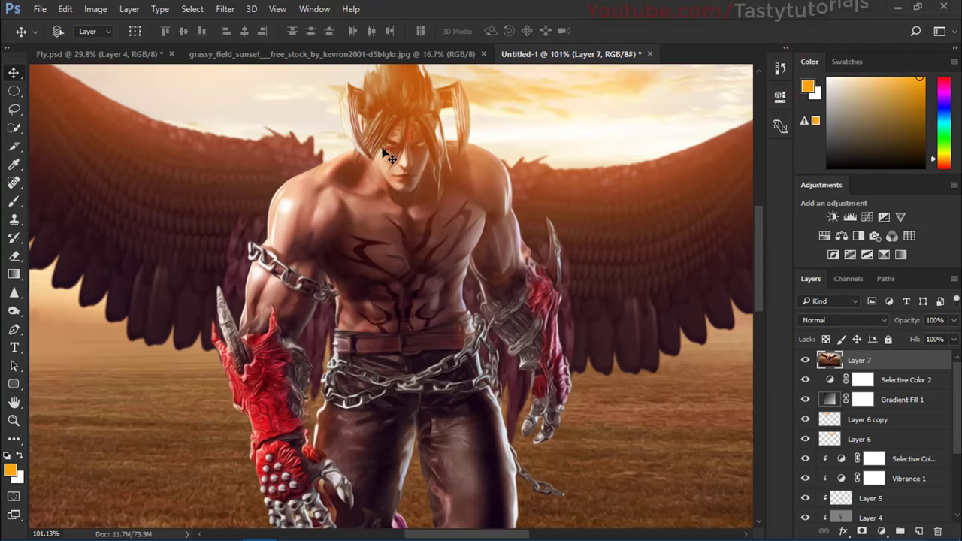
pyautogui.scroll(-5, 383, 149)
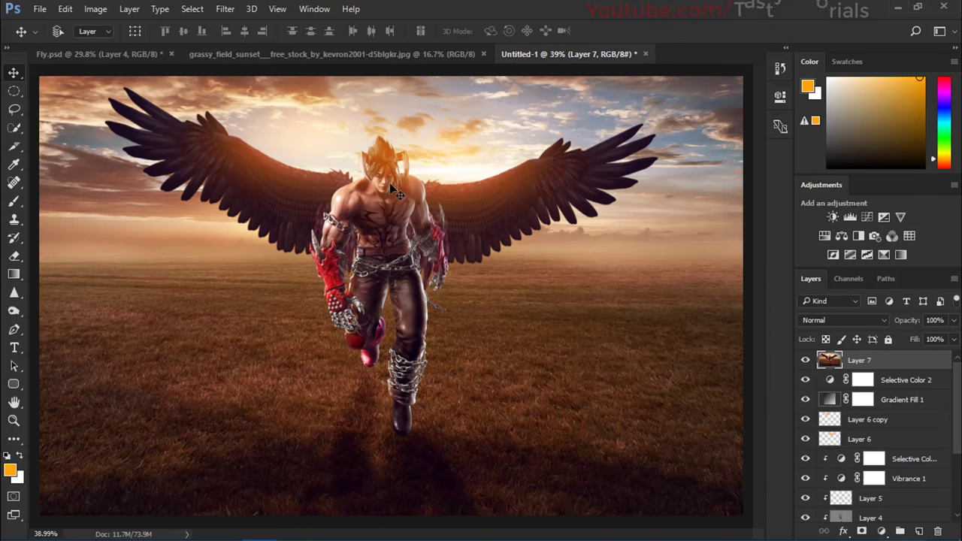
pyautogui.scroll(-2, 390, 184)
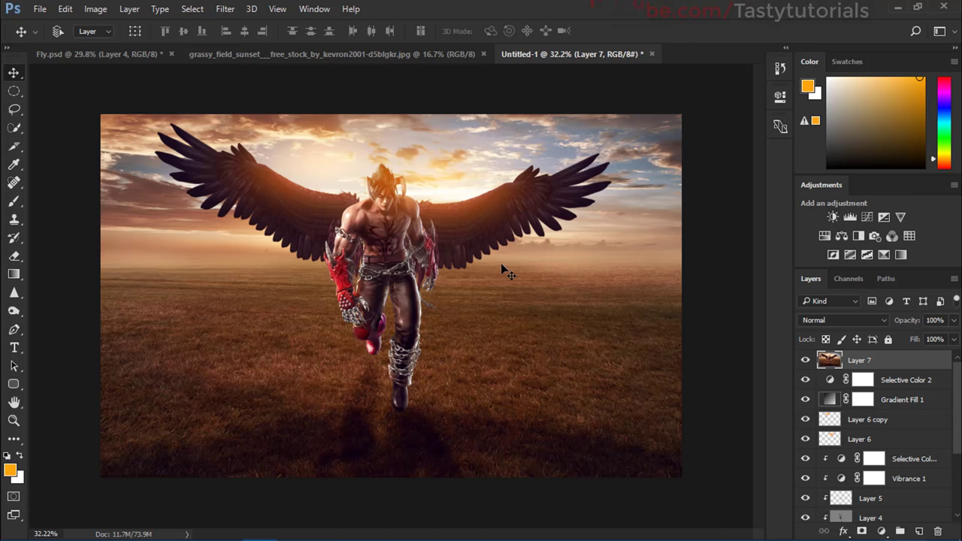
pyautogui.click(225, 8)
pyautogui.click(232, 7)
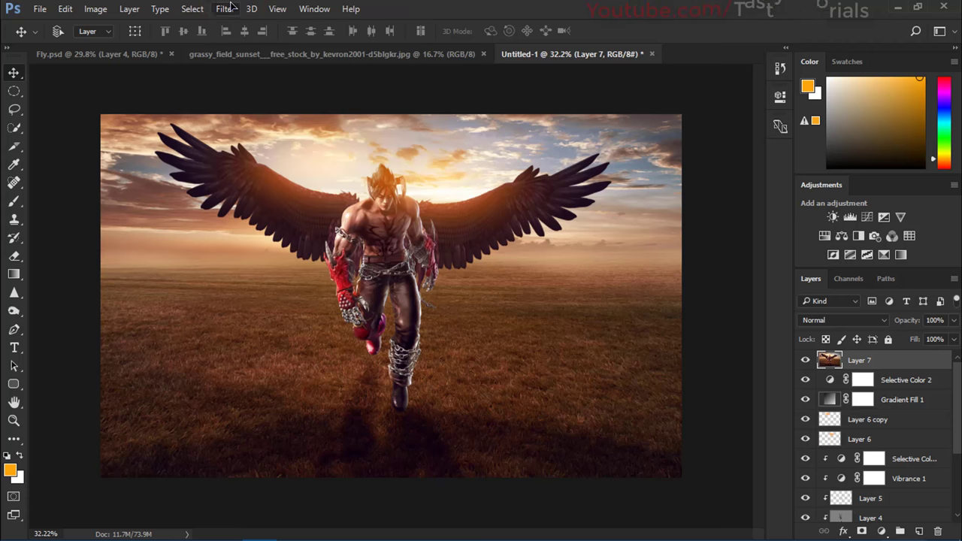
# Step: Stamp an unfiltered merged copy of the visible layers below Layer 7 and compare it with the oil-painted version
pyautogui.click(893, 384)
pyautogui.hotkey('ctrl', 'shift', 'alt', 'e')
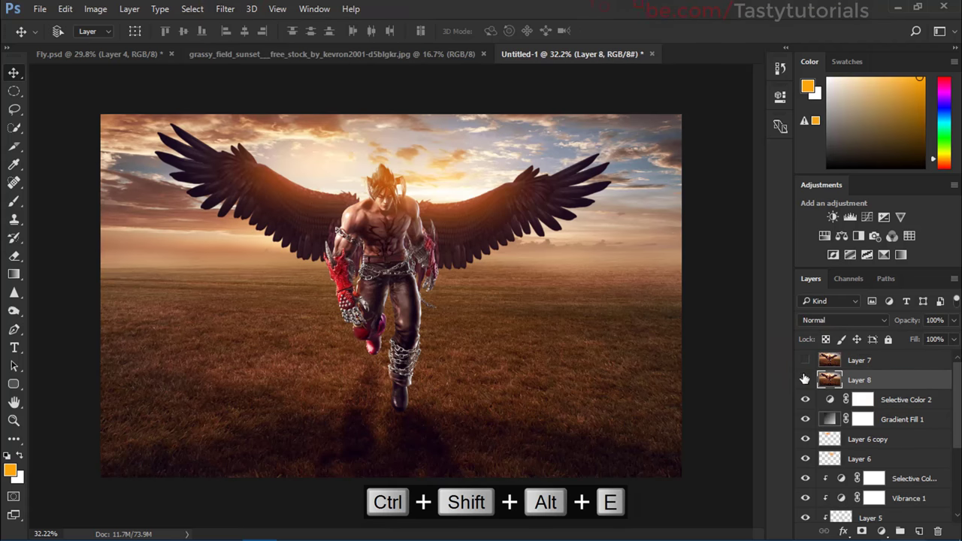
pyautogui.moveTo(342, 193); pyautogui.dragTo(375, 174)
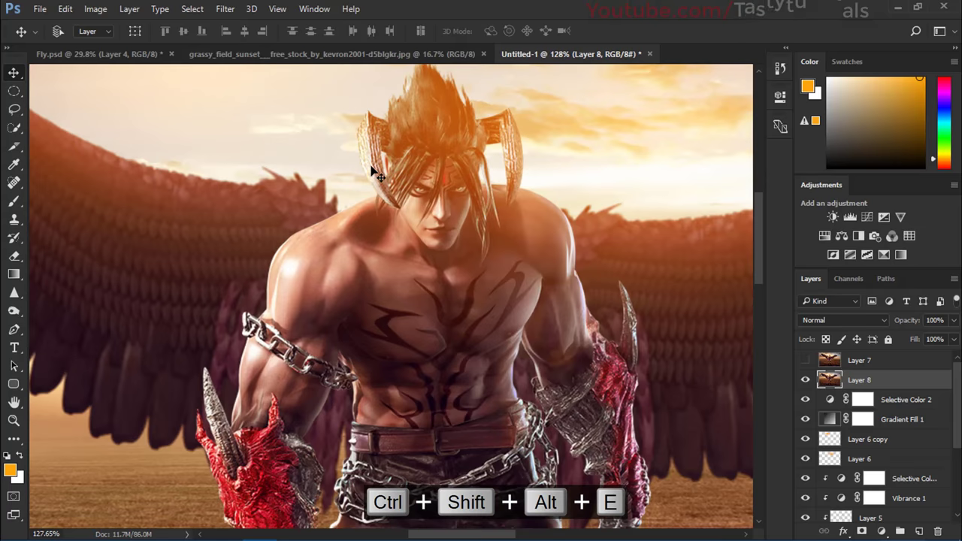
pyautogui.click(806, 361)
pyautogui.click(805, 362)
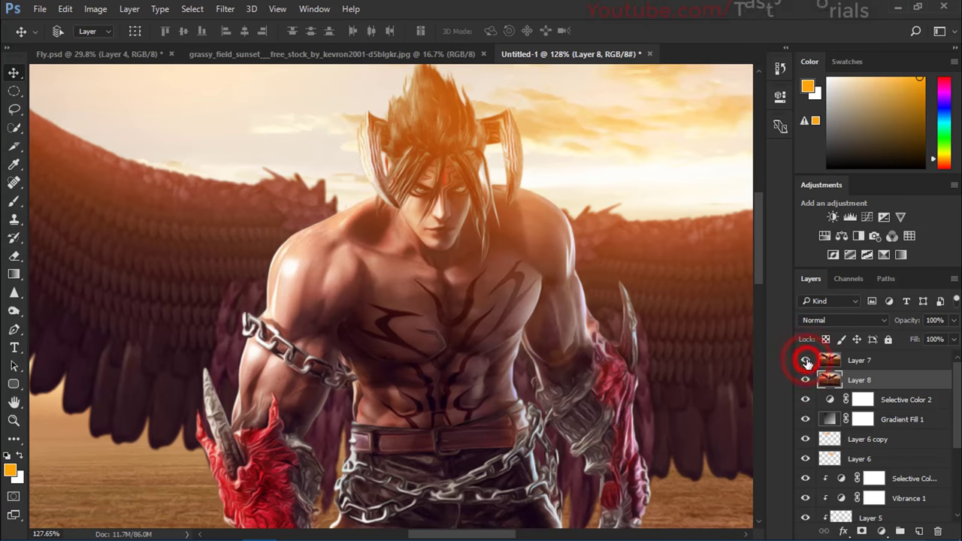
# Step: Rename Layer 7 as "Oil Painted"
pyautogui.click(844, 361)
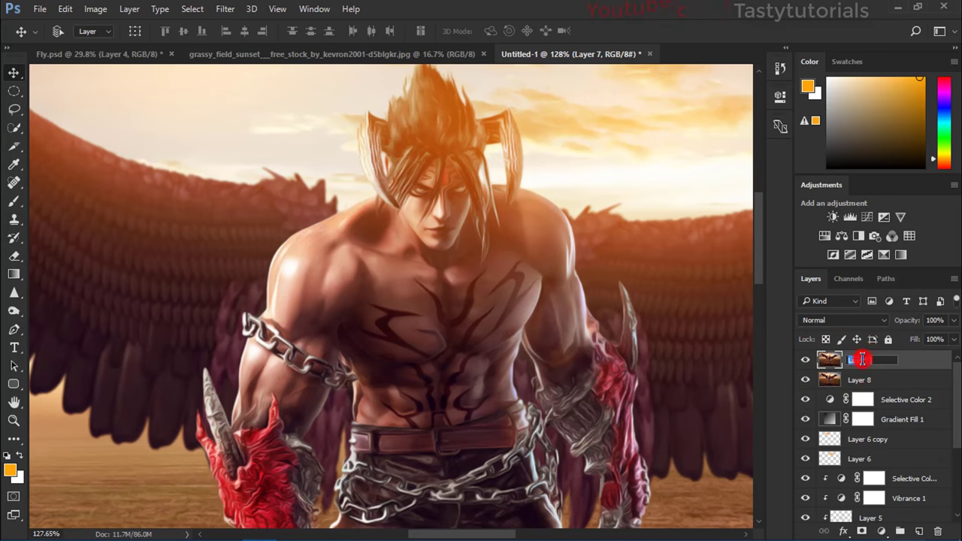
pyautogui.hotkey('ctrl', 'a')
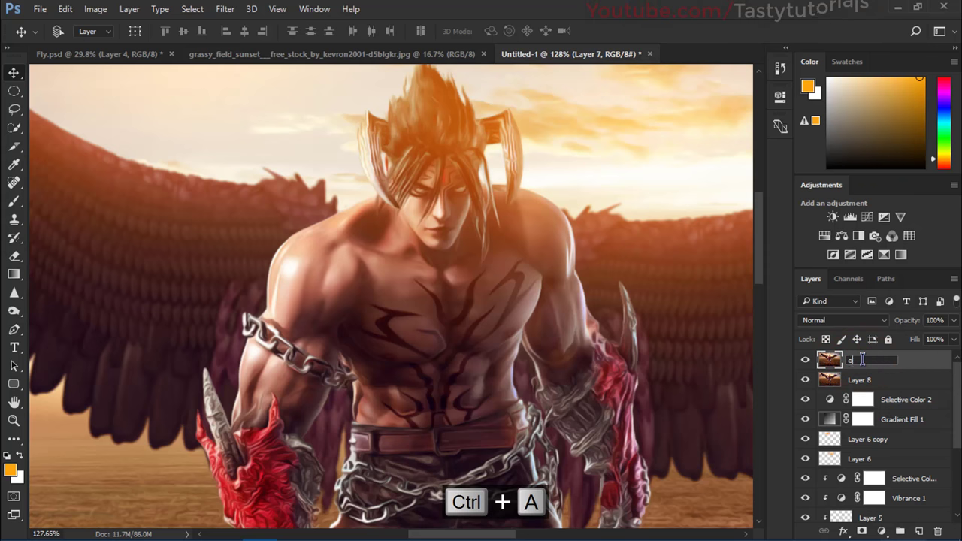
pyautogui.write('Oi')
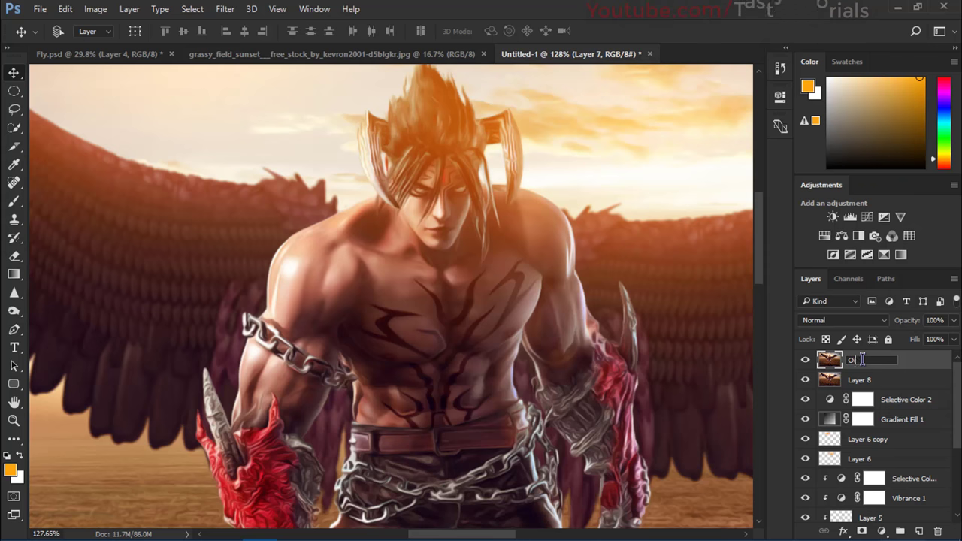
pyautogui.write('l Painted')
pyautogui.press('Return')
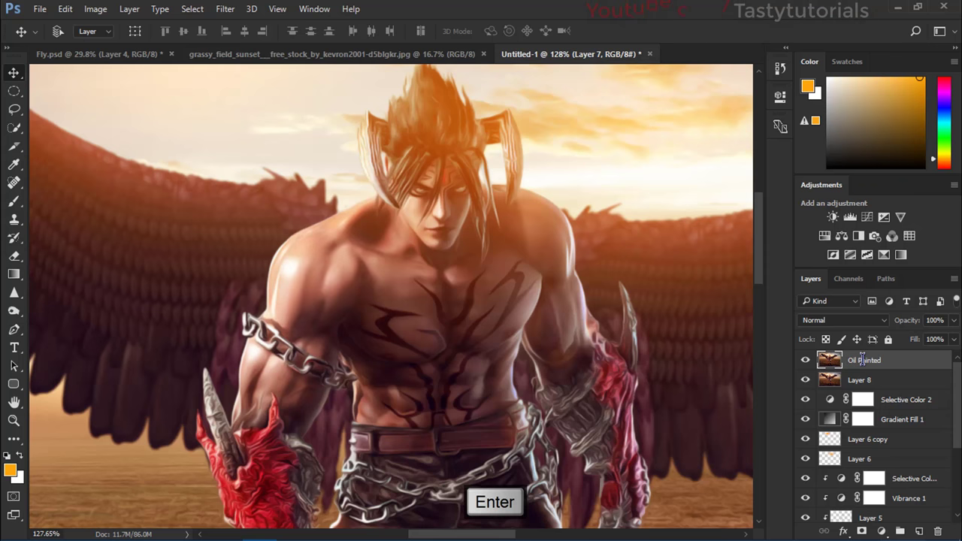
# Step: Add a white layer mask to the Oil Painted layer
pyautogui.scroll(-8, 529, 305)
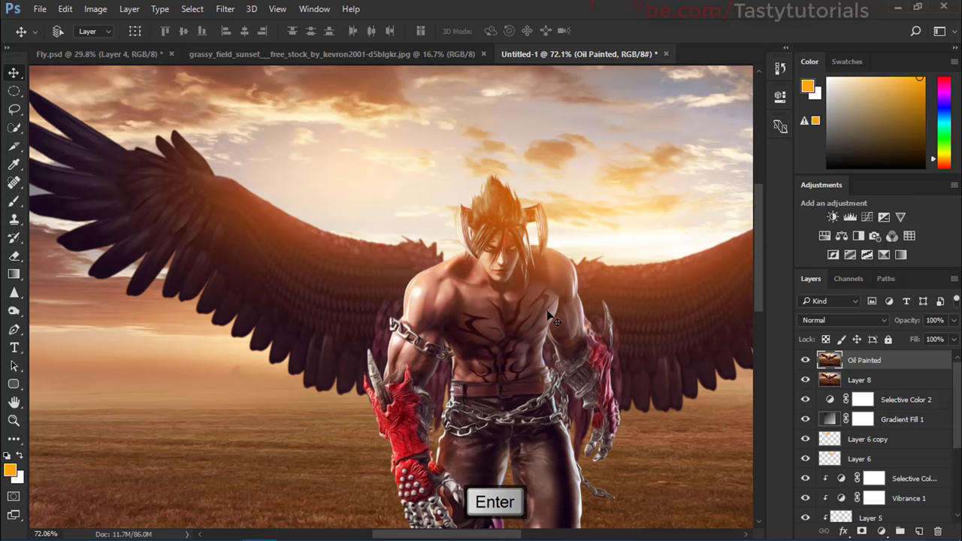
pyautogui.scroll(1, 481, 248)
pyautogui.scroll(3, 437, 193)
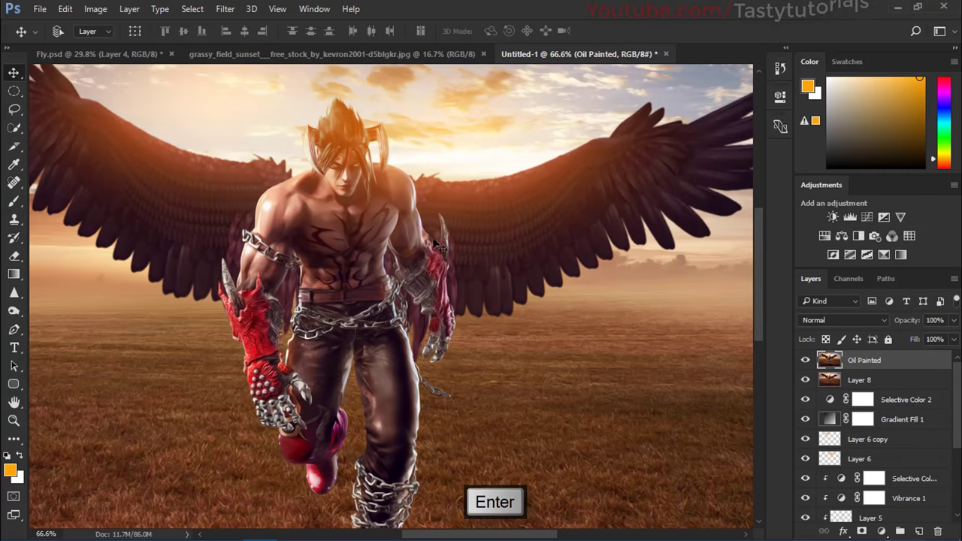
pyautogui.click(861, 532)
pyautogui.scroll(3, 241, 161)
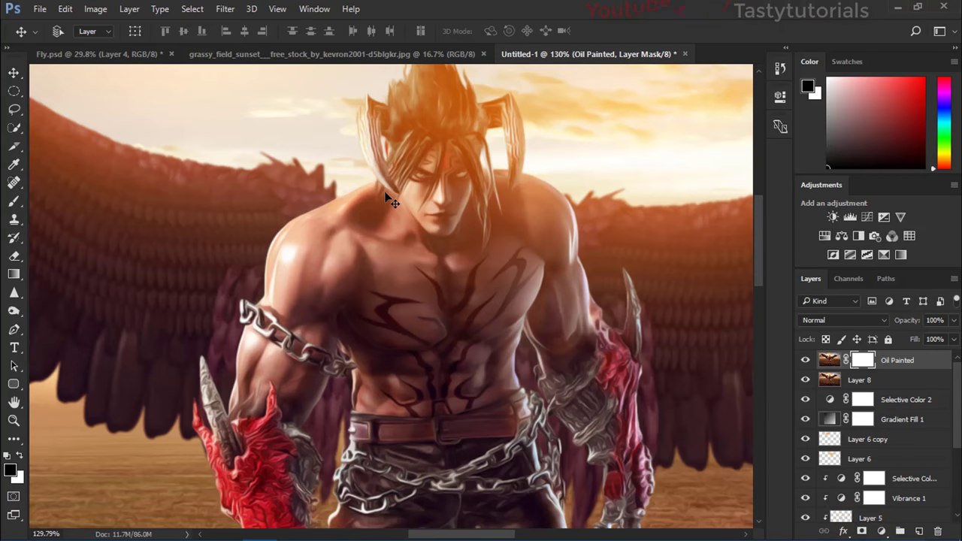
# Step: With a smaller soft black brush, mask the oil effect off the character's belt, hip chains, trousers and leg chains
pyautogui.press('b')
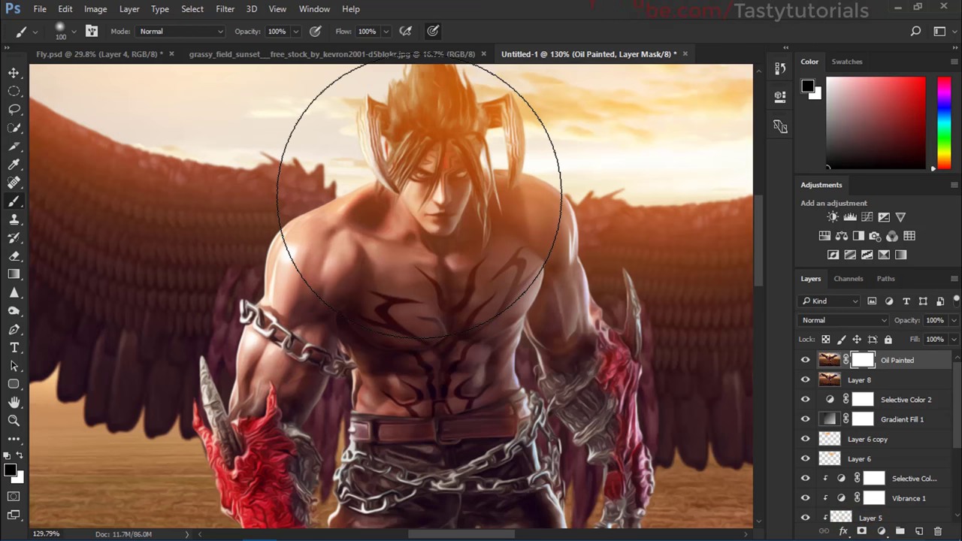
pyautogui.press('[')
pyautogui.press('[')
pyautogui.press('[')
pyautogui.press('[')
pyautogui.press('[')
pyautogui.press('[')
pyautogui.press('[')
pyautogui.press('[')
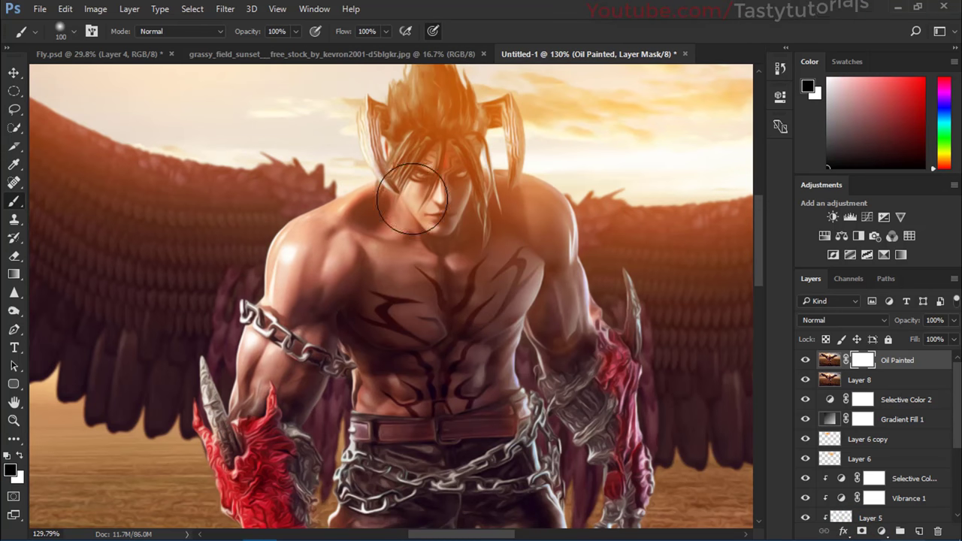
pyautogui.moveTo(444, 294); pyautogui.dragTo(430, 165)
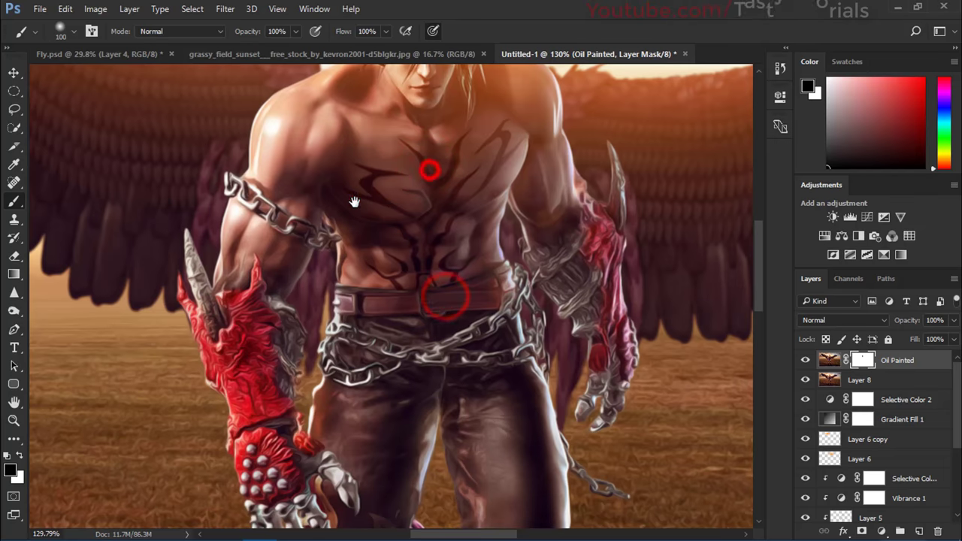
pyautogui.moveTo(376, 256); pyautogui.dragTo(382, 215)
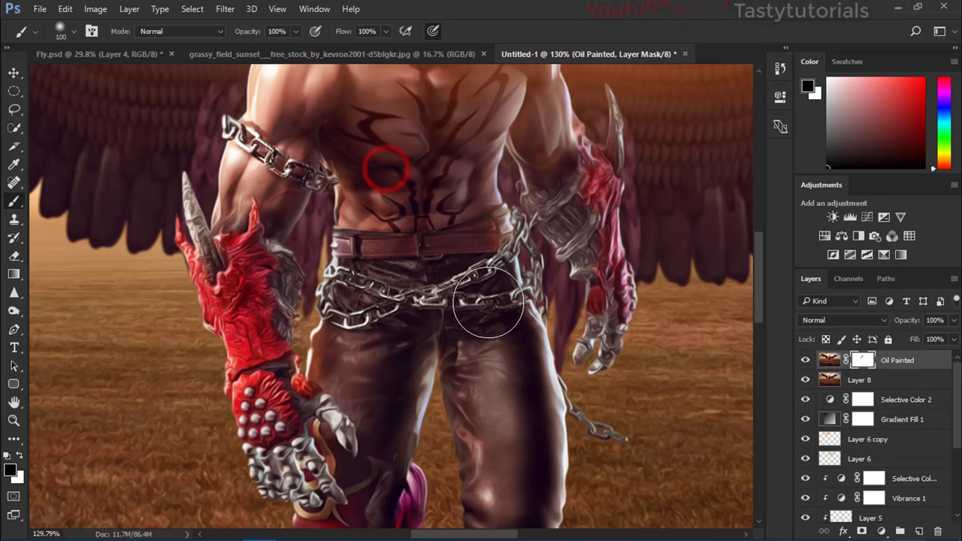
pyautogui.moveTo(508, 375); pyautogui.dragTo(481, 200)
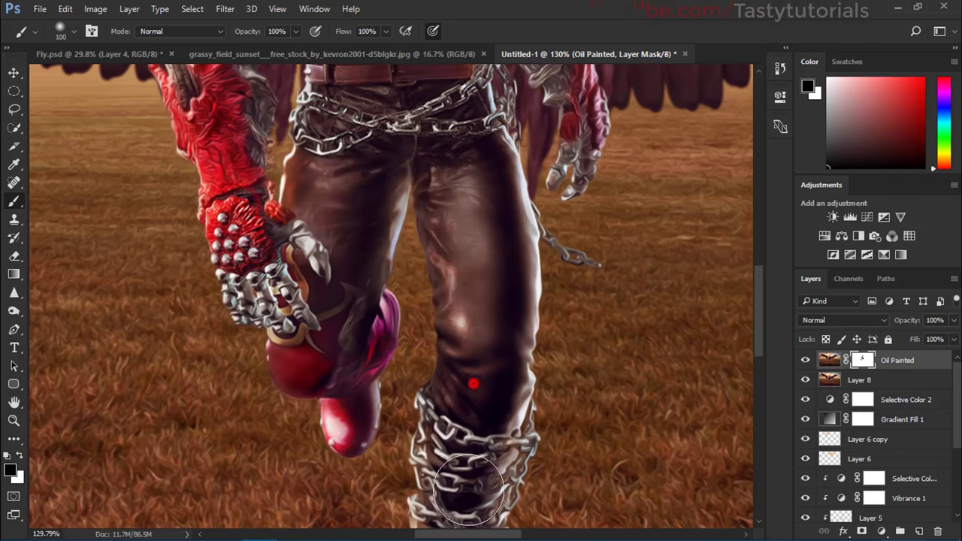
pyautogui.moveTo(474, 385)
pyautogui.mouseDown()
pyautogui.moveTo(477, 253)
pyautogui.moveTo(470, 336)
pyautogui.moveTo(478, 374)
pyautogui.mouseUp()
pyautogui.moveTo(333, 241); pyautogui.dragTo(354, 197)
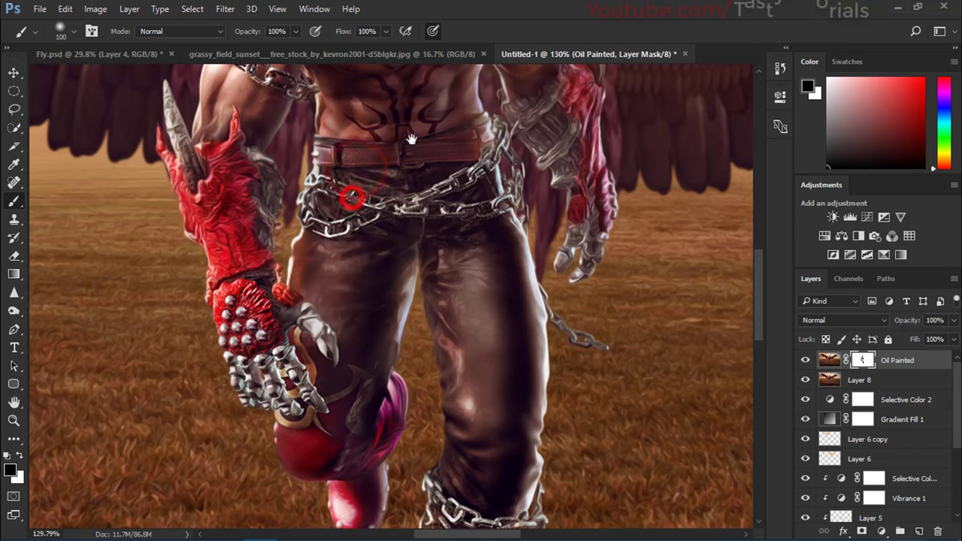
# Step: Paint black on the Oil Painted mask over the face, hair, upper-arm chain and arm spikes to restore their detail
pyautogui.moveTo(412, 140)
pyautogui.mouseDown()
pyautogui.moveTo(402, 278)
pyautogui.moveTo(347, 353)
pyautogui.mouseUp()
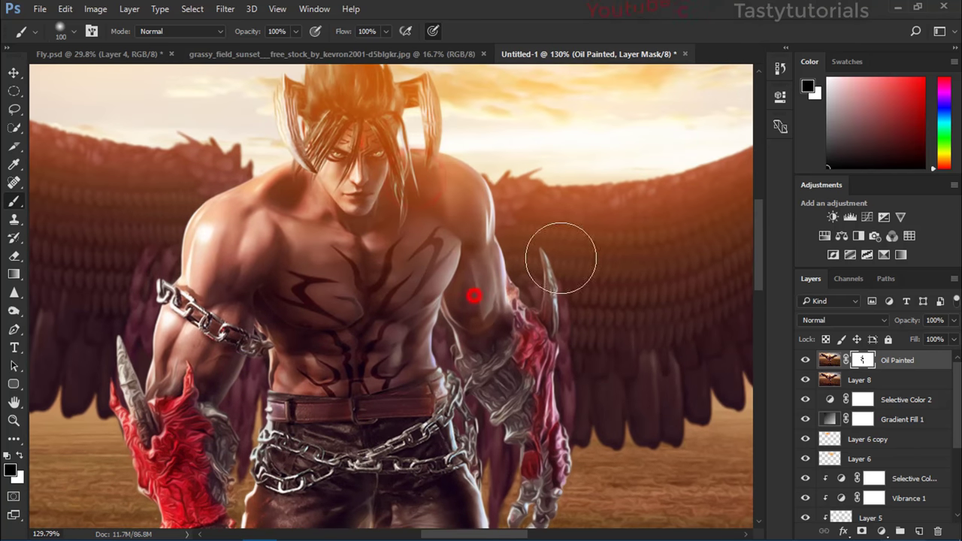
pyautogui.click(215, 303)
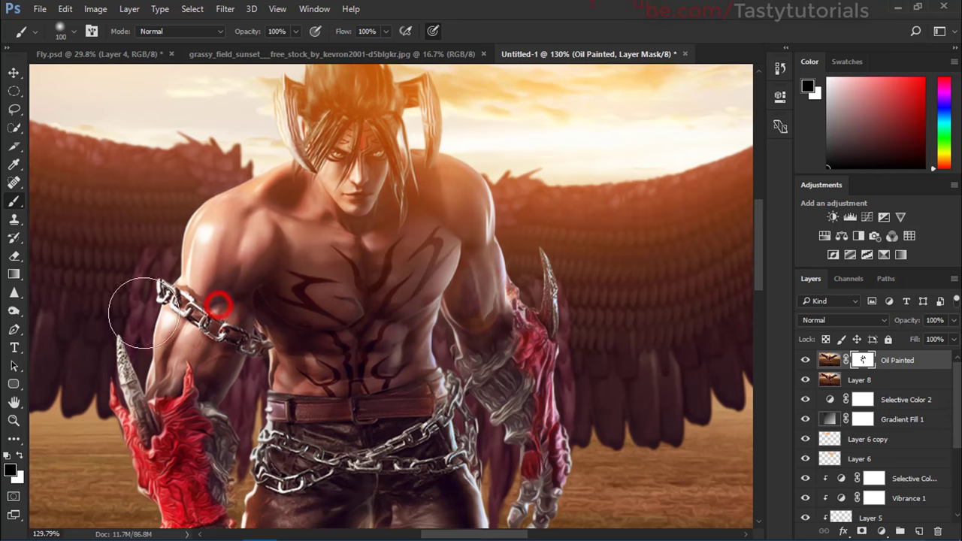
pyautogui.click(351, 172)
pyautogui.click(348, 98)
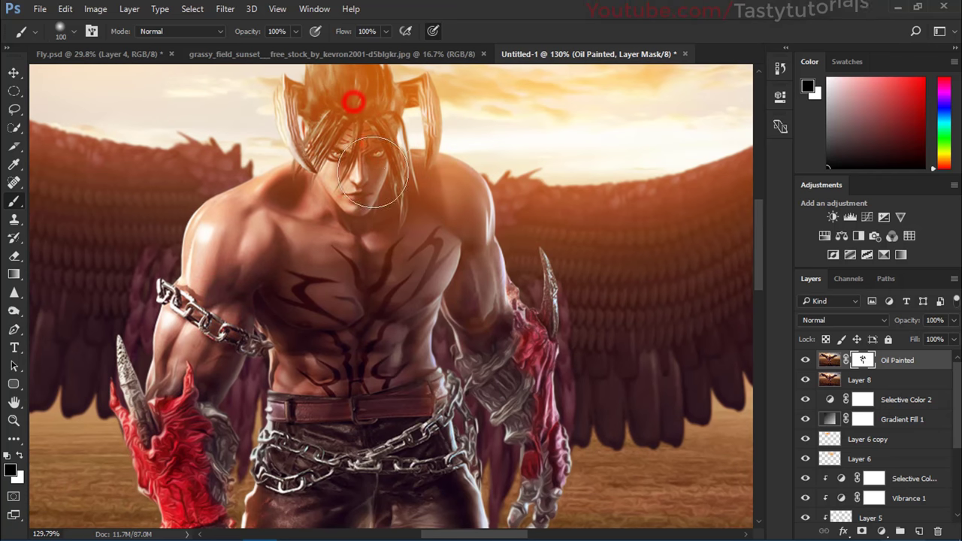
pyautogui.click(344, 213)
pyautogui.scroll(-2, 316, 265)
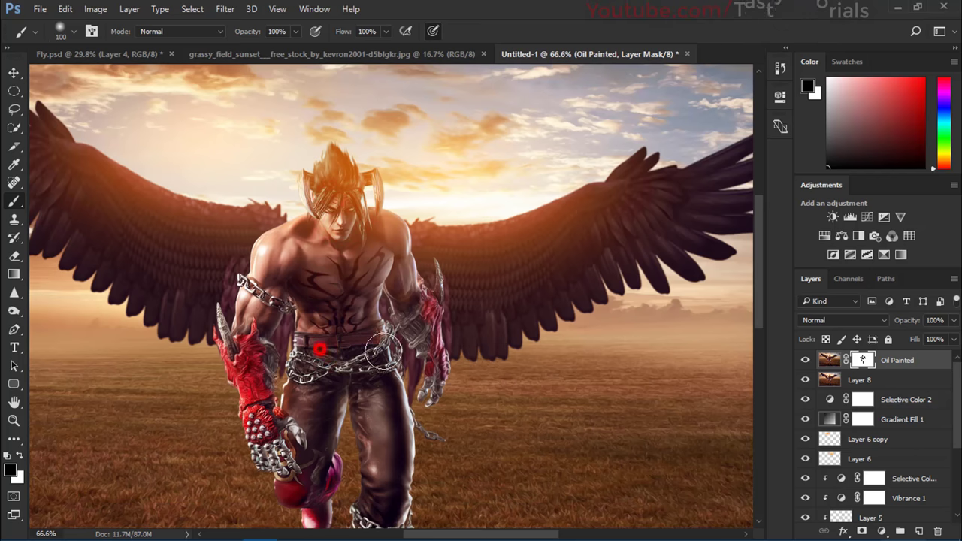
pyautogui.scroll(-3, 350, 289)
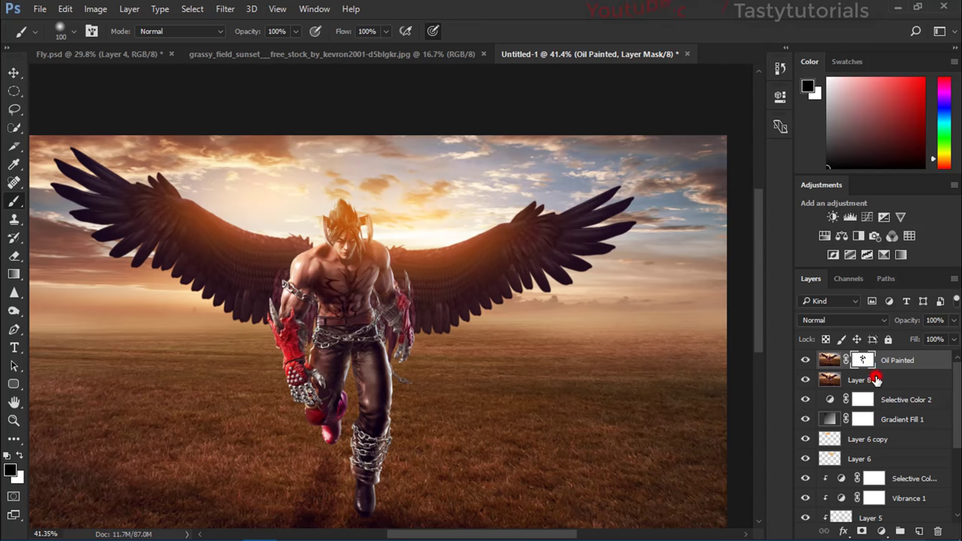
# Step: Stamp all visible layers into a new merged layer above Oil Painted
pyautogui.click(875, 379)
pyautogui.click(890, 363)
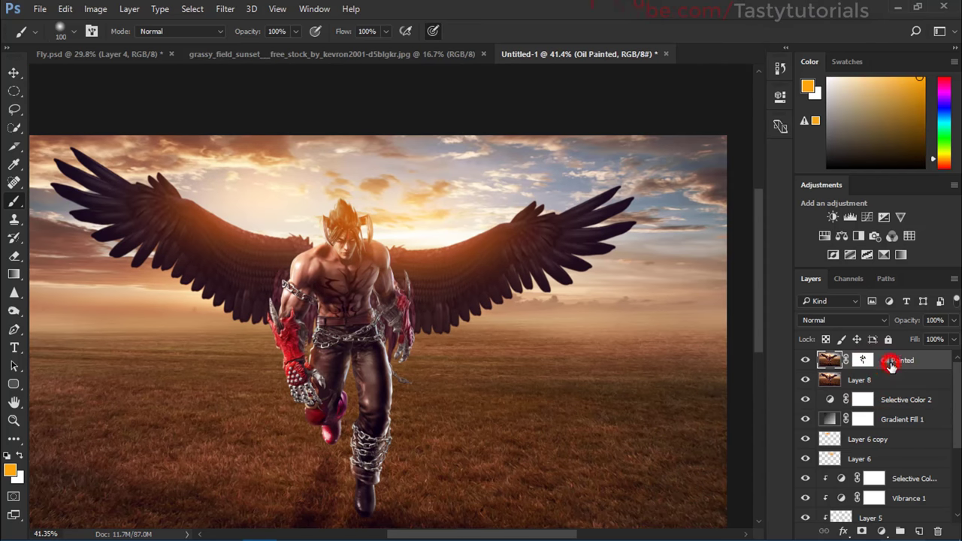
pyautogui.hotkey('ctrl', 'shift', 'alt', 'e')
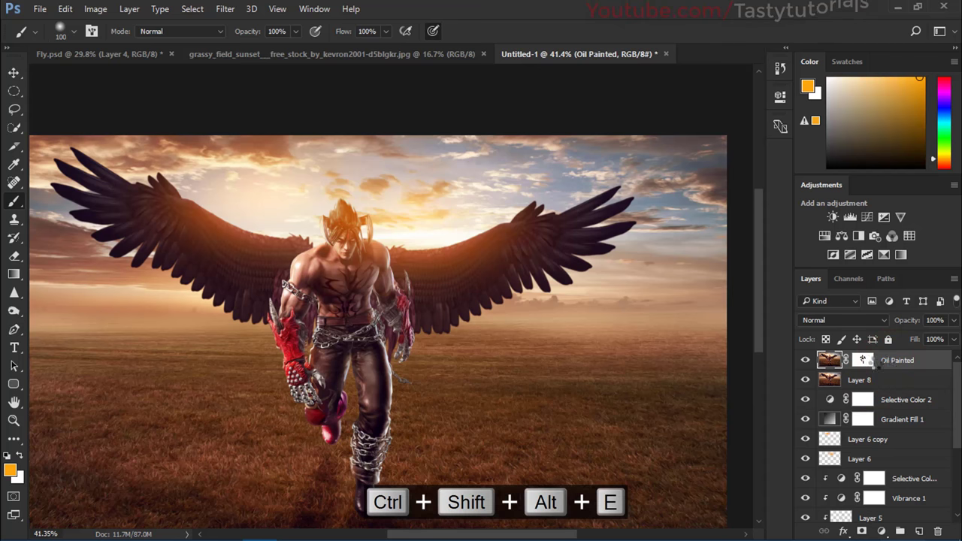
pyautogui.scroll(-1, 622, 243)
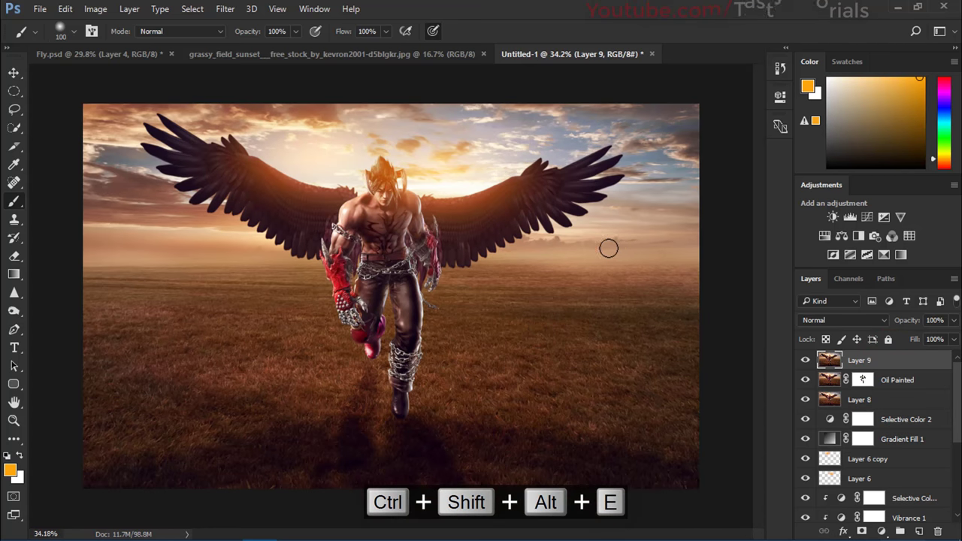
# Step: Open castle_by_lilystox.jpg from File Explorer as a separate document
pyautogui.press('v')
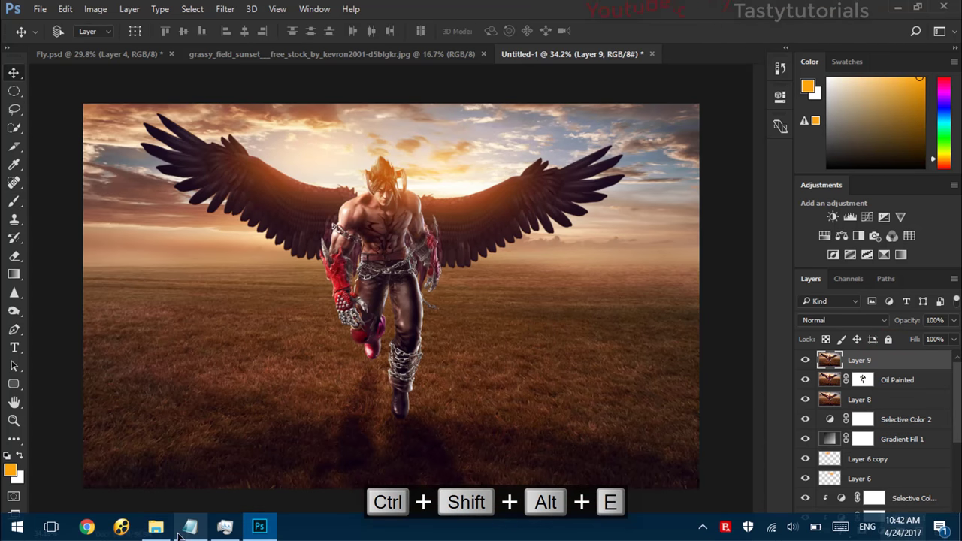
pyautogui.click(164, 530)
pyautogui.moveTo(805, 118); pyautogui.dragTo(458, 198)
pyautogui.scroll(3, 456, 198)
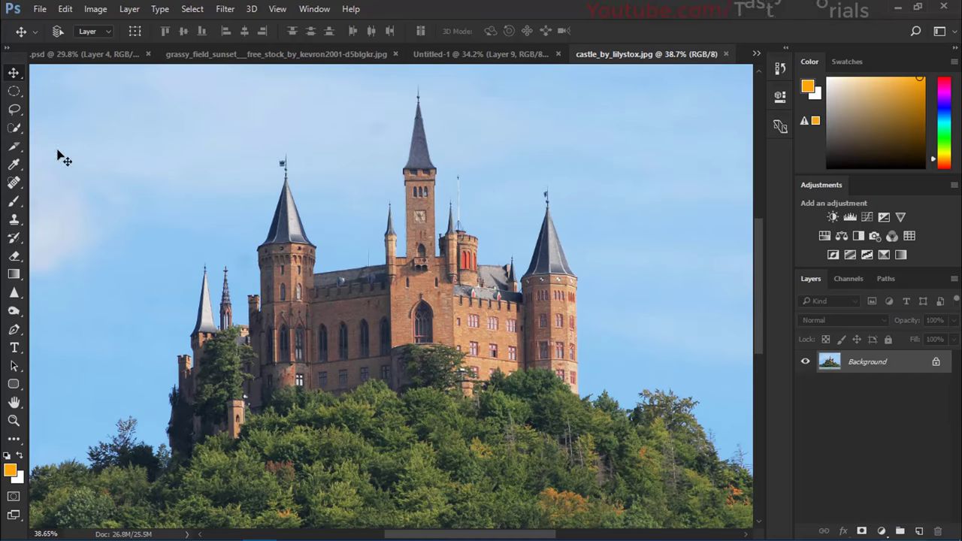
# Step: Isolate the castle and its wooded hill by Quick Selecting the sky with the spires subtracted, and place it masked in Untitled-1
pyautogui.click(16, 128)
pyautogui.moveTo(186, 239)
pyautogui.mouseDown()
pyautogui.moveTo(325, 202)
pyautogui.moveTo(429, 103)
pyautogui.mouseUp()
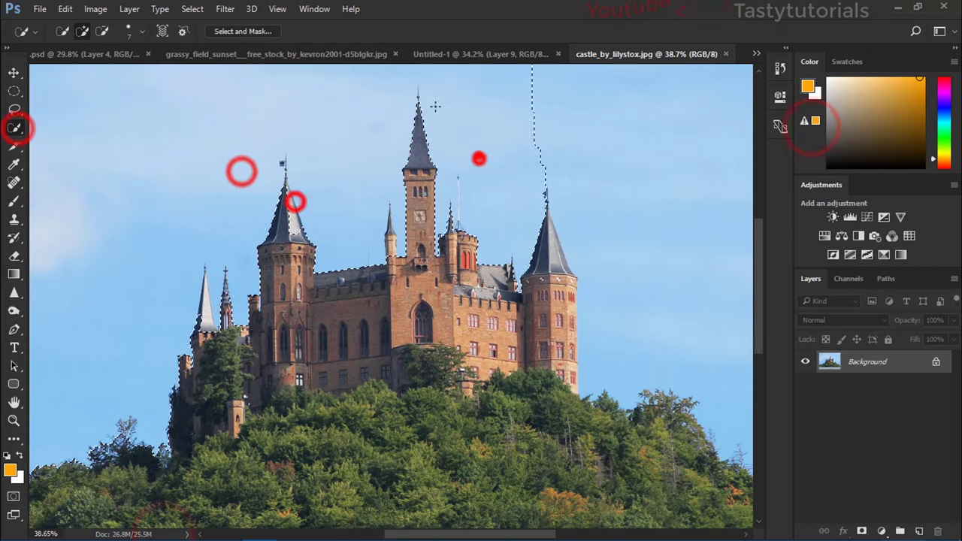
pyautogui.scroll(-3, 137, 383)
pyautogui.click(138, 383)
pyautogui.hotkey('ctrl', 'alt', 'z')
pyautogui.scroll(3, 348, 216)
pyautogui.click(468, 236)
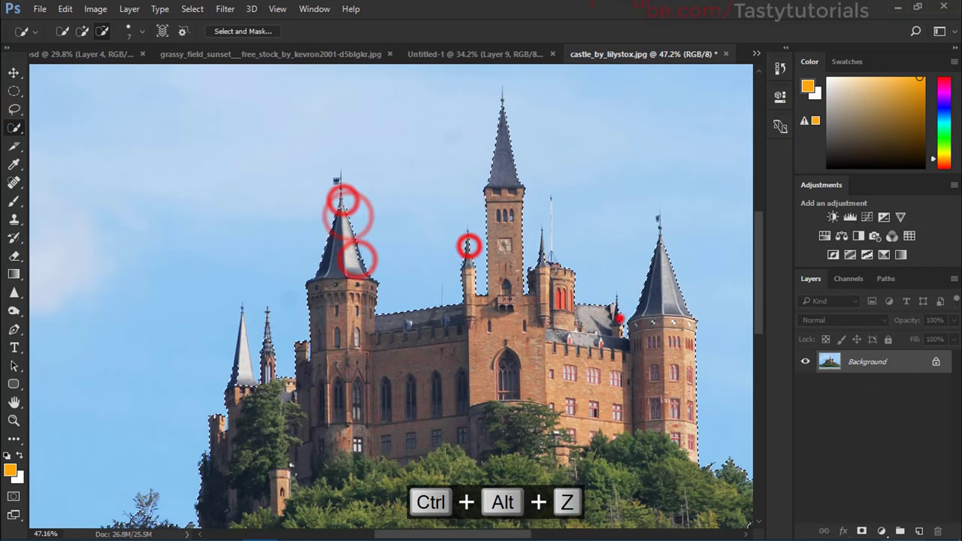
pyautogui.moveTo(241, 312); pyautogui.dragTo(247, 369)
pyautogui.click(618, 307)
pyautogui.scroll(-3, 268, 333)
pyautogui.click(272, 335)
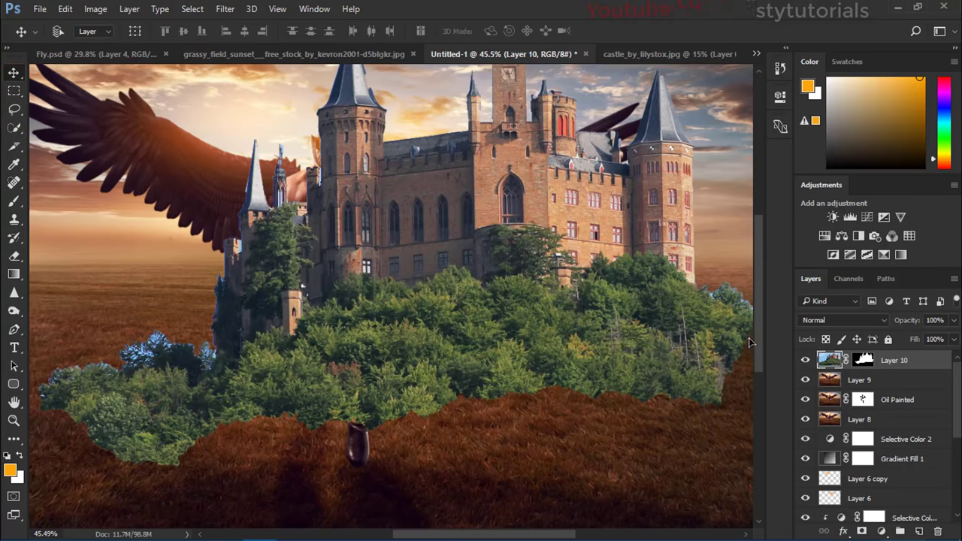
# Step: Scale the castle layer down to about 36% with Free Transform and move it to the right of the character
pyautogui.hotkey('ctrl', 't')
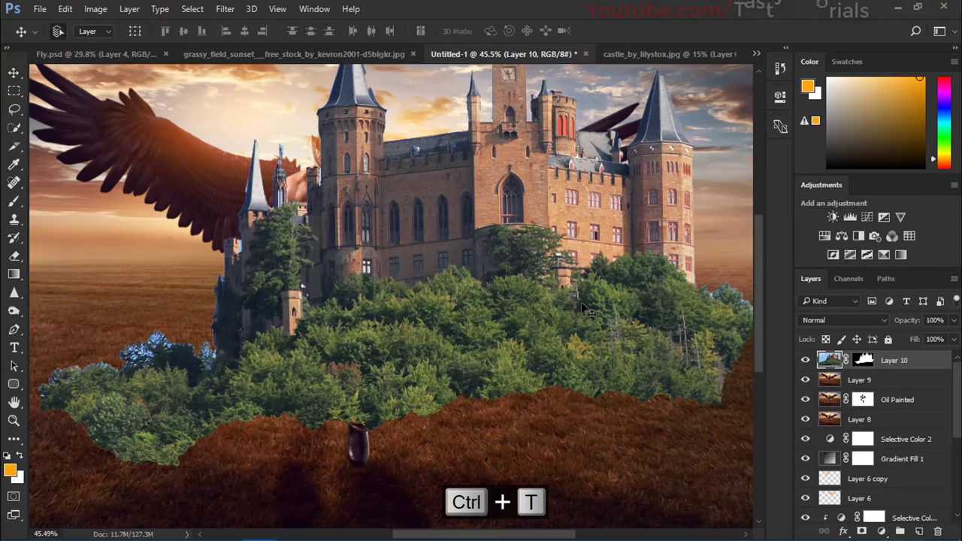
pyautogui.scroll(-3, 573, 283)
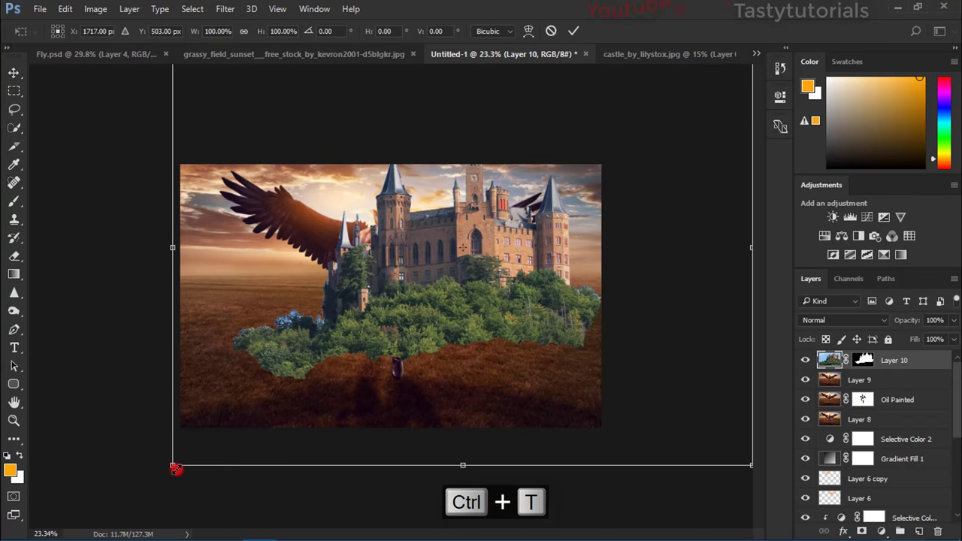
pyautogui.moveTo(175, 468); pyautogui.dragTo(359, 324)
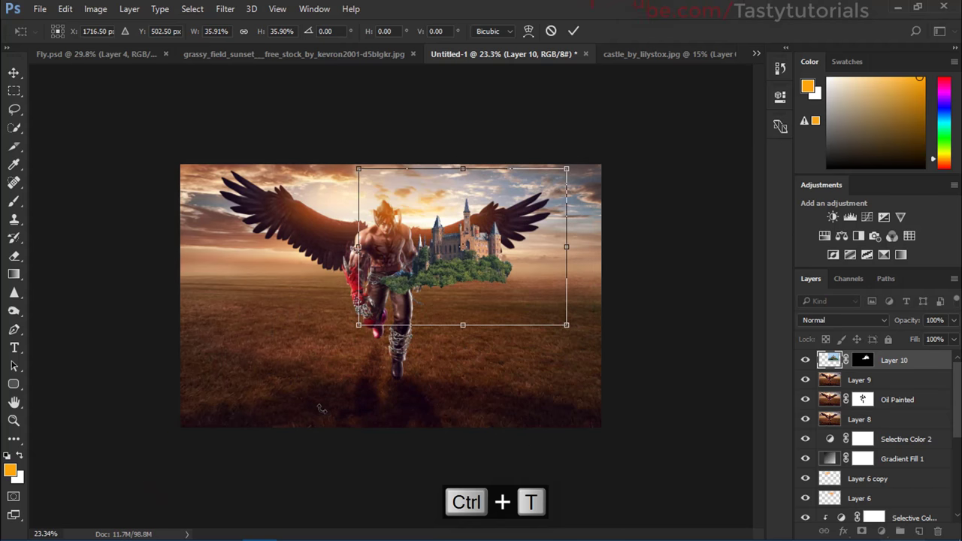
pyautogui.scroll(3, 391, 293)
pyautogui.moveTo(498, 253); pyautogui.dragTo(448, 285)
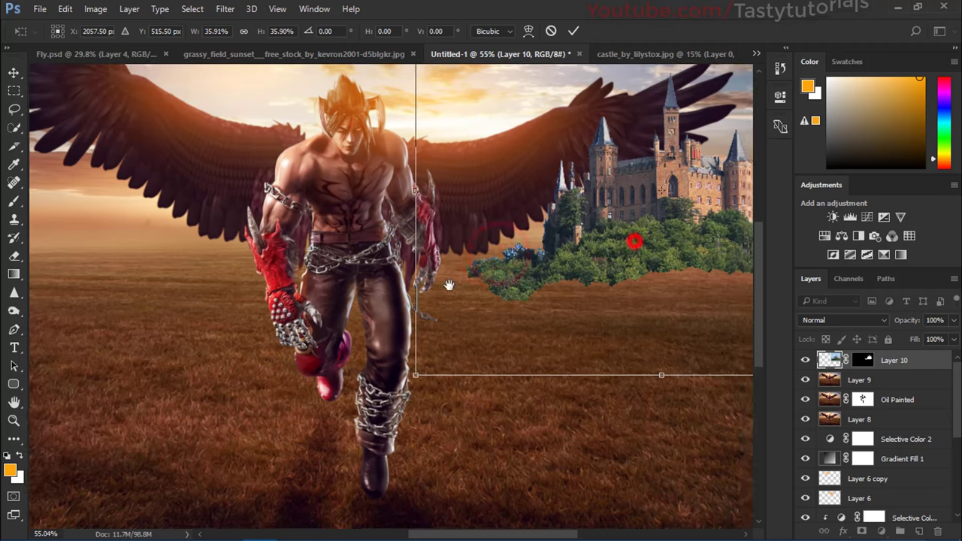
# Step: Shrink the castle further to about 22% and move it beside the right wing tip, near the image's right edge
pyautogui.moveTo(633, 241); pyautogui.dragTo(326, 241)
pyautogui.moveTo(393, 285); pyautogui.dragTo(463, 276)
pyautogui.moveTo(186, 414); pyautogui.dragTo(199, 410)
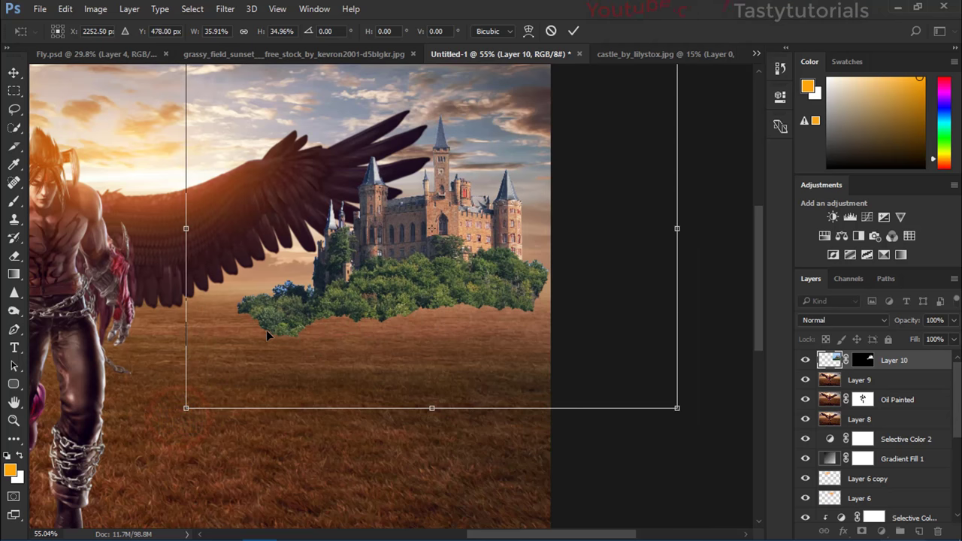
pyautogui.hotkey('ctrl', 'z')
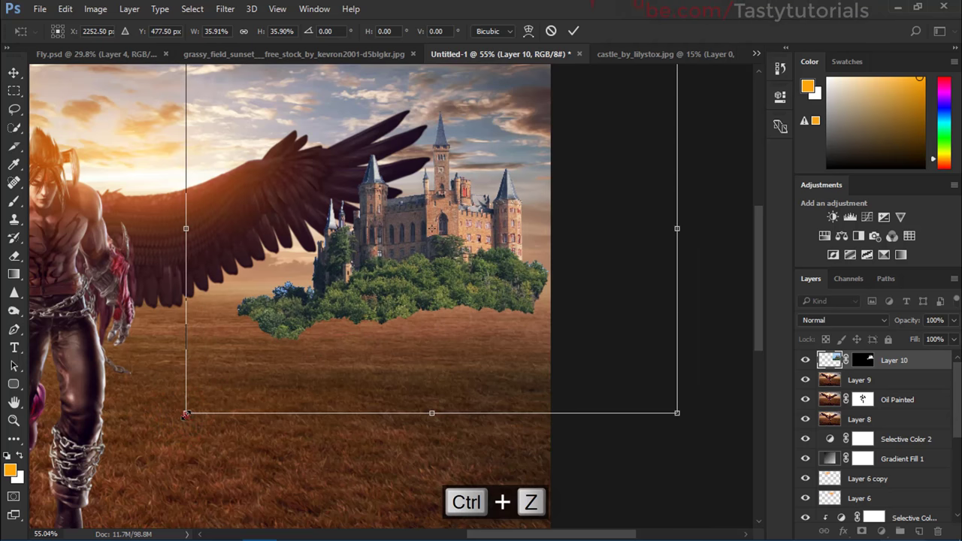
pyautogui.moveTo(187, 414); pyautogui.dragTo(247, 354)
pyautogui.moveTo(385, 286); pyautogui.dragTo(430, 308)
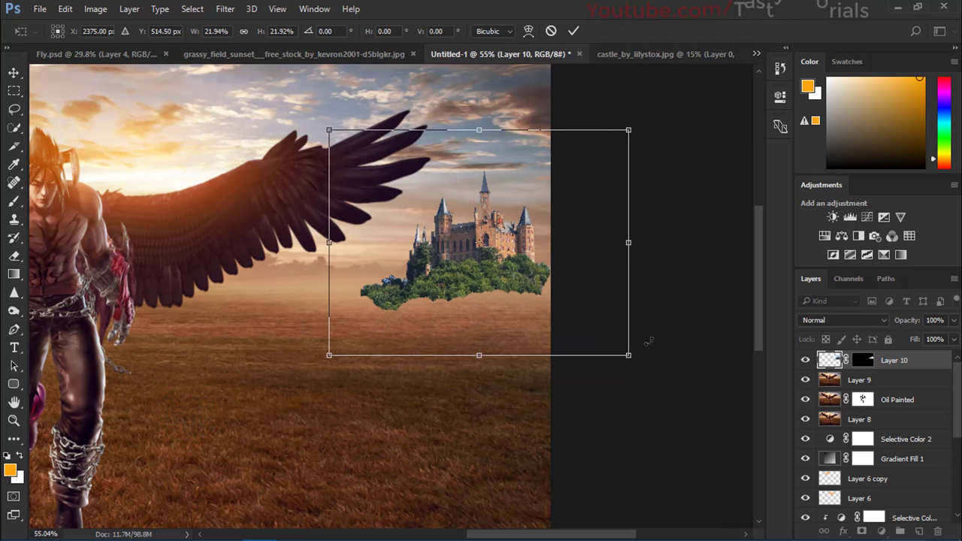
# Step: Rotate the castle to about 1.7°, enlarge it to about 24%, raise it above the horizon and apply the transform
pyautogui.moveTo(648, 342)
pyautogui.mouseDown()
pyautogui.moveTo(657, 339)
pyautogui.moveTo(654, 359)
pyautogui.mouseUp()
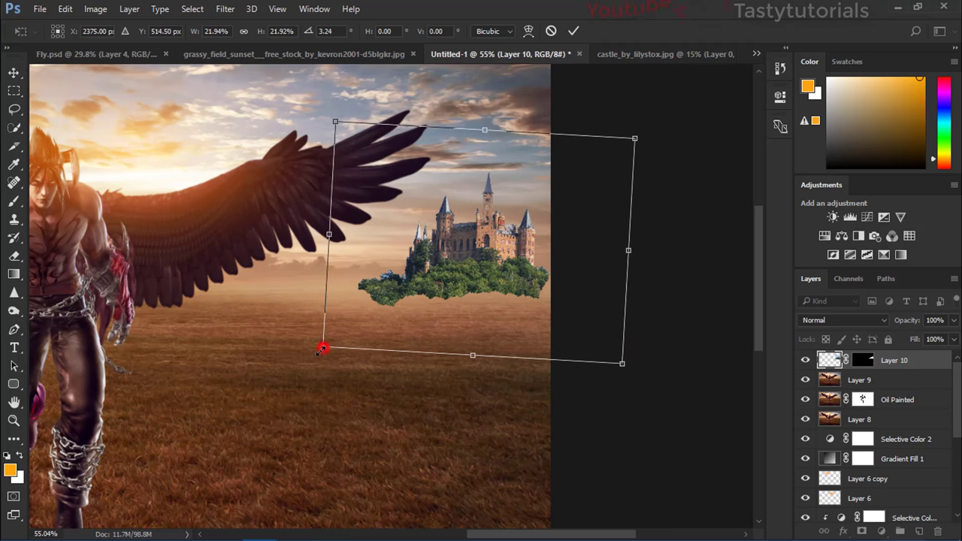
pyautogui.moveTo(322, 350); pyautogui.dragTo(279, 374)
pyautogui.moveTo(444, 312); pyautogui.dragTo(473, 256)
pyautogui.moveTo(649, 387); pyautogui.dragTo(651, 388)
pyautogui.moveTo(259, 353); pyautogui.dragTo(292, 337)
pyautogui.moveTo(438, 226); pyautogui.dragTo(443, 225)
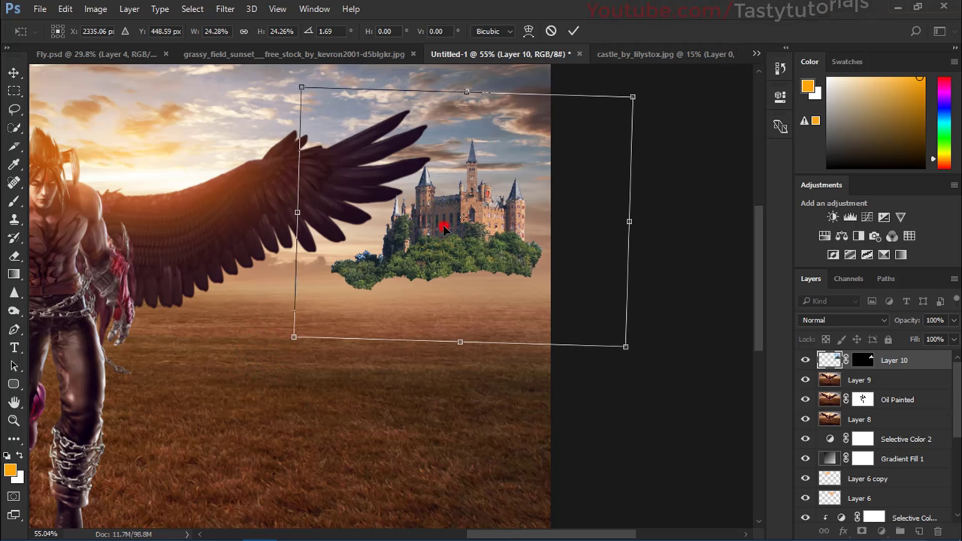
pyautogui.doubleClick(443, 226)
# Step: Compare the scene with and without the castle, and nudge Layer 10 slightly down toward the horizon
pyautogui.scroll(1, 434, 239)
pyautogui.scroll(-1, 435, 239)
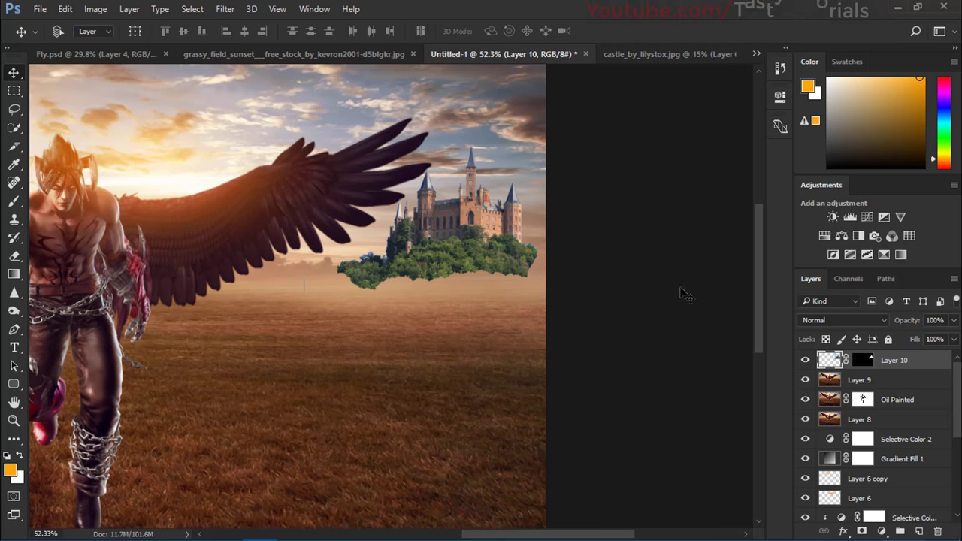
pyautogui.click(805, 361)
pyautogui.click(804, 360)
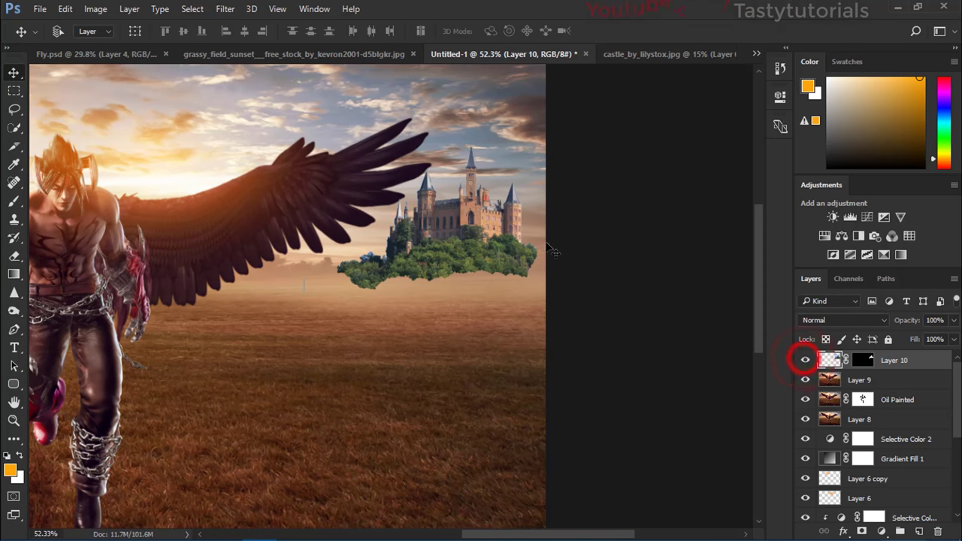
pyautogui.moveTo(496, 237); pyautogui.dragTo(494, 247)
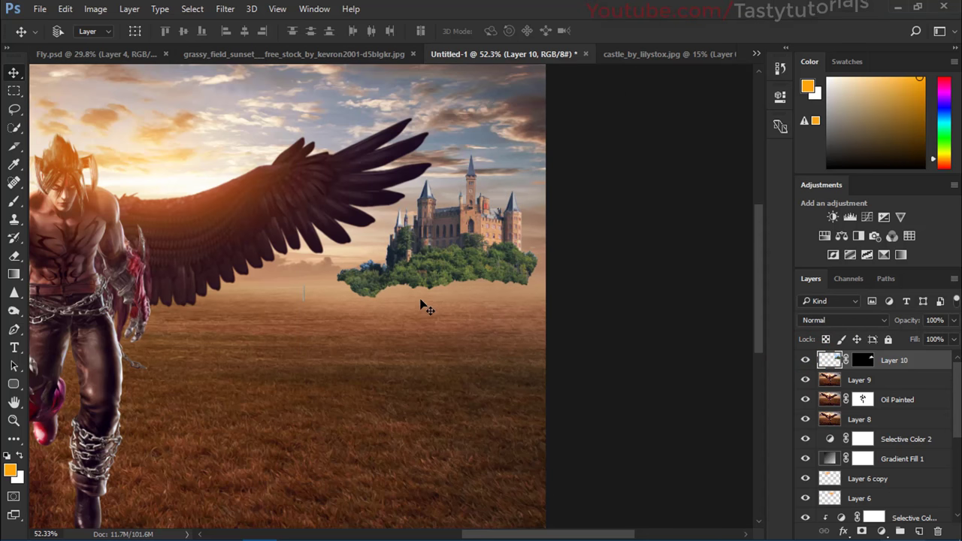
pyautogui.scroll(5, 427, 308)
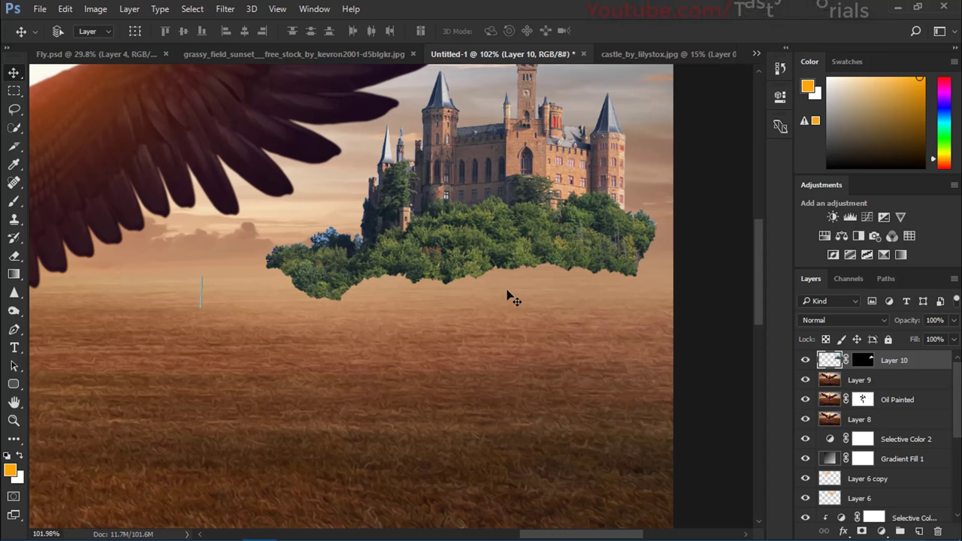
# Step: Paint black with a soft 100 px brush on Layer 10's mask to fade the castle hill's bottom edge into the haze
pyautogui.press('b')
pyautogui.scroll(3, 346, 272)
pyautogui.click(862, 361)
pyautogui.press('d')
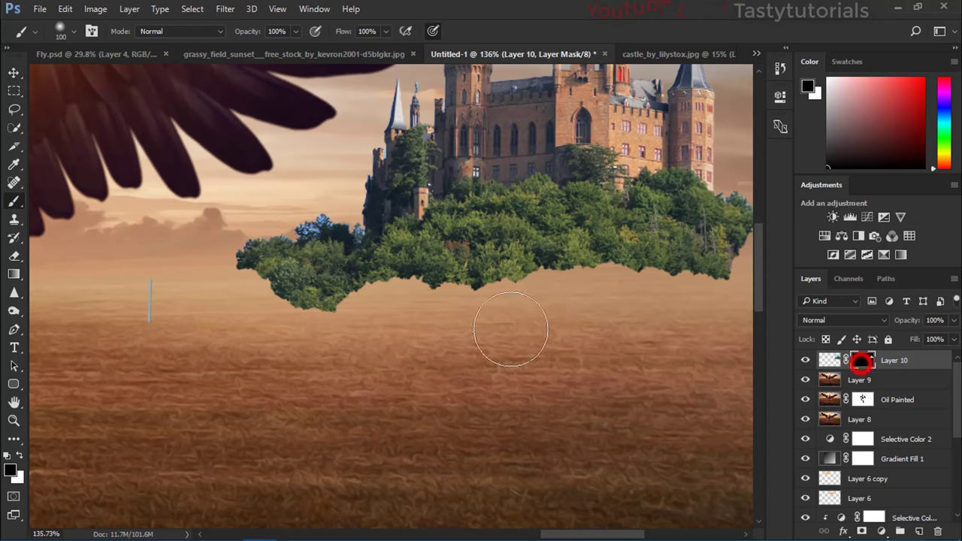
pyautogui.moveTo(250, 284); pyautogui.dragTo(279, 310)
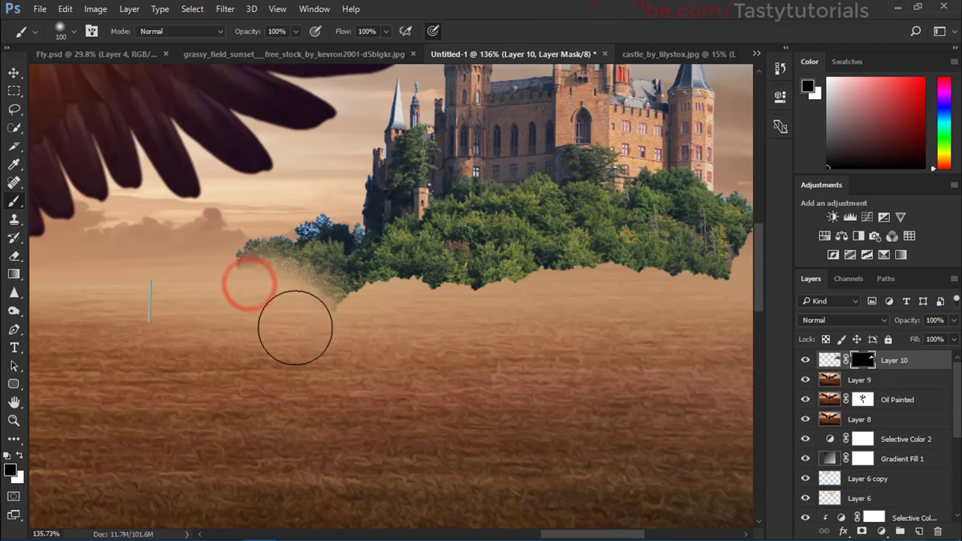
pyautogui.moveTo(225, 272)
pyautogui.mouseDown()
pyautogui.moveTo(396, 342)
pyautogui.moveTo(372, 332)
pyautogui.moveTo(454, 333)
pyautogui.moveTo(403, 311)
pyautogui.moveTo(663, 326)
pyautogui.moveTo(667, 314)
pyautogui.moveTo(639, 306)
pyautogui.moveTo(695, 315)
pyautogui.mouseUp()
pyautogui.moveTo(695, 315); pyautogui.dragTo(611, 332)
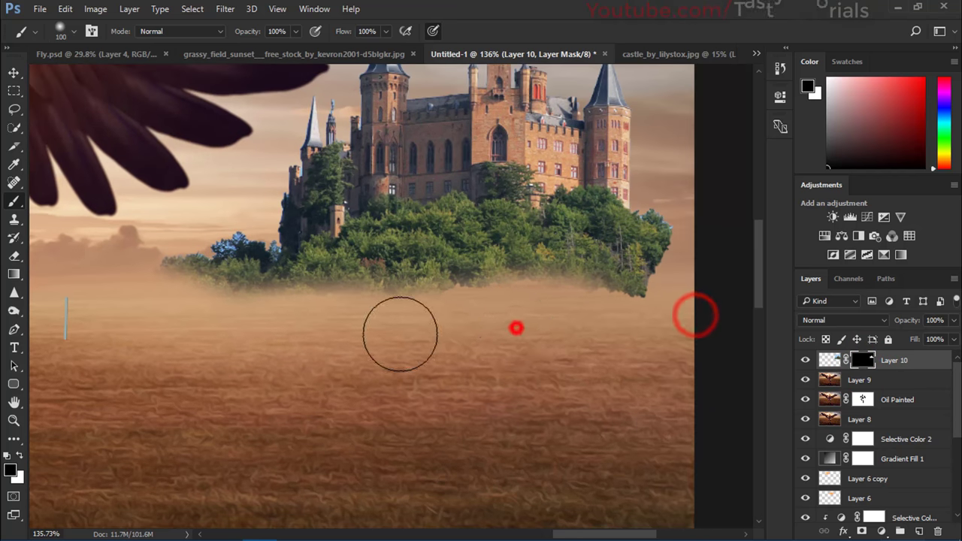
pyautogui.moveTo(511, 326)
pyautogui.mouseDown()
pyautogui.moveTo(498, 338)
pyautogui.moveTo(301, 337)
pyautogui.mouseUp()
pyautogui.moveTo(564, 323)
pyautogui.mouseDown()
pyautogui.moveTo(668, 334)
pyautogui.moveTo(698, 324)
pyautogui.mouseUp()
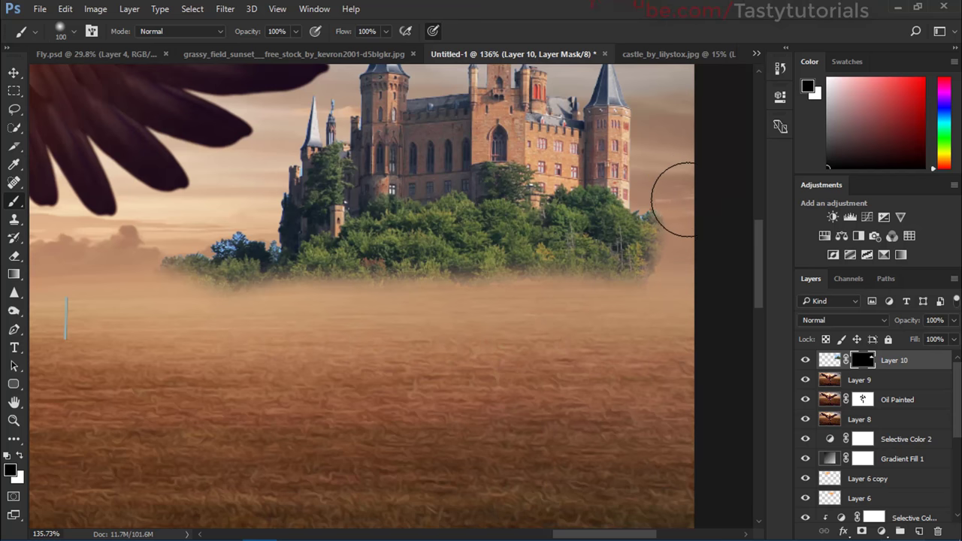
# Step: Hide the low bushes left of the castle by painting black on the mask of Layer 10
pyautogui.moveTo(254, 205); pyautogui.dragTo(225, 215)
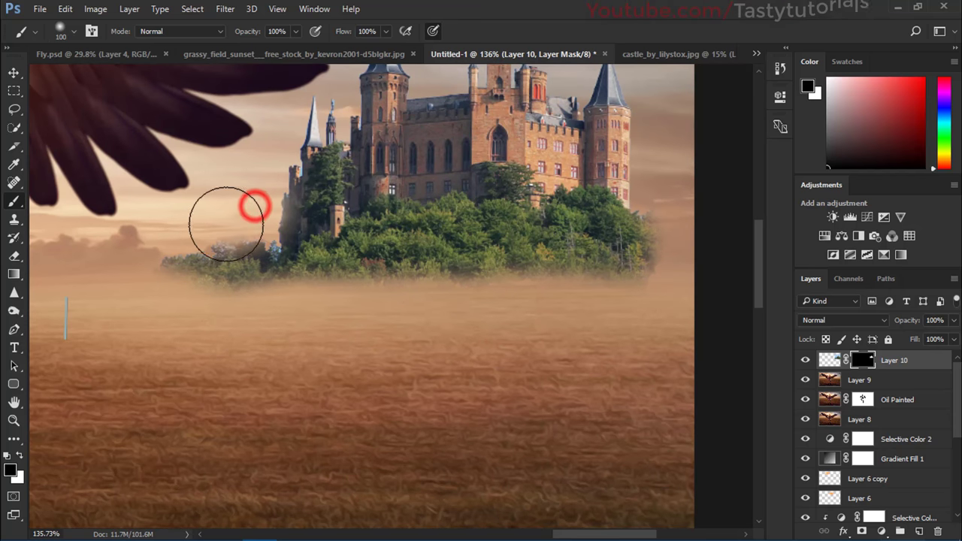
pyautogui.moveTo(217, 287)
pyautogui.mouseDown()
pyautogui.moveTo(225, 286)
pyautogui.moveTo(230, 233)
pyautogui.moveTo(209, 313)
pyautogui.mouseUp()
pyautogui.scroll(-1, 210, 313)
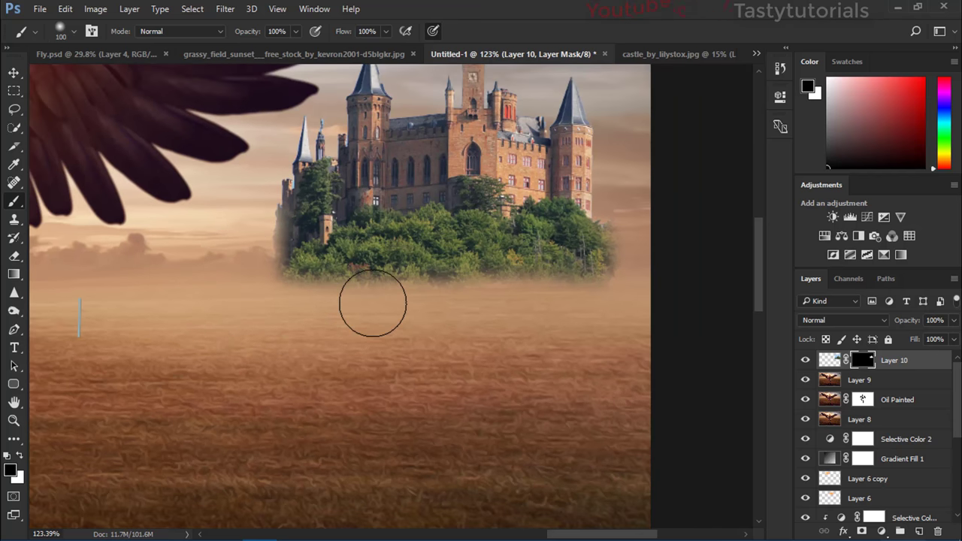
# Step: Add a new layer above the castle and prepare a beige 175 px soft brush with 50% opacity and 44% flow
pyautogui.rightClick(375, 304)
pyautogui.click(793, 359)
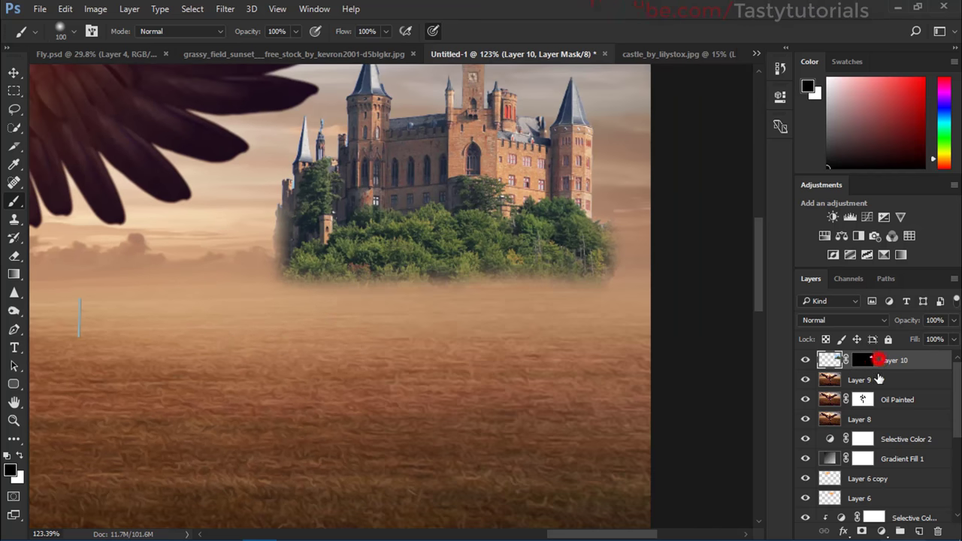
pyautogui.hotkey('ctrl', 'shift', 'alt', 'n')
pyautogui.keyDown('alt'); pyautogui.click(877, 365); pyautogui.keyUp('alt')
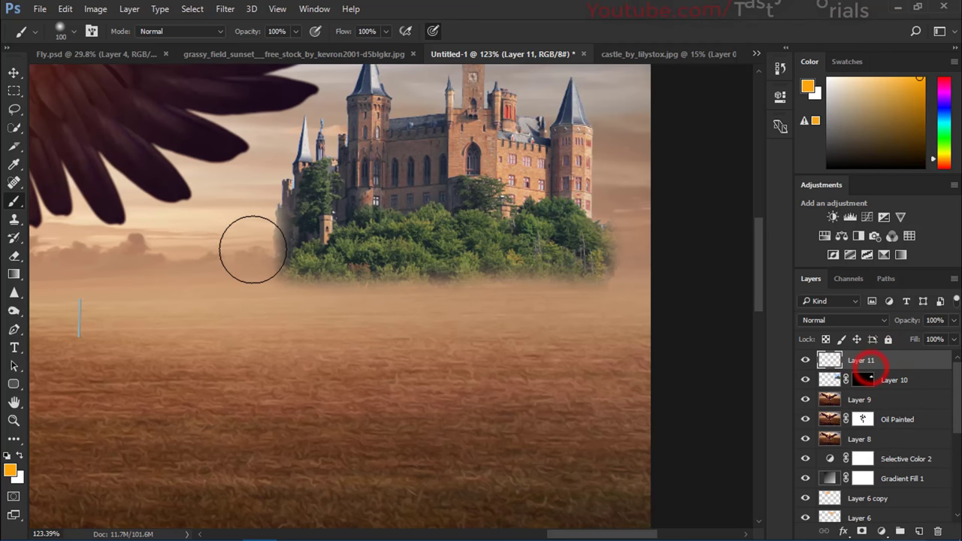
pyautogui.moveTo(253, 249); pyautogui.dragTo(204, 267)
pyautogui.press('d')
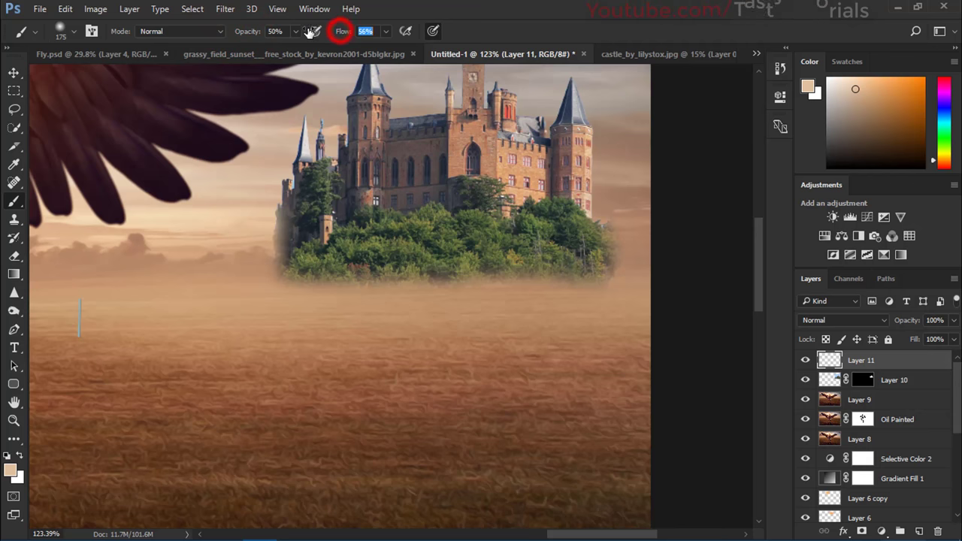
pyautogui.write('44')
# Step: Brush beige haze along the castle hill's base and right side, undoing the stray dab over the wing
pyautogui.click(222, 239)
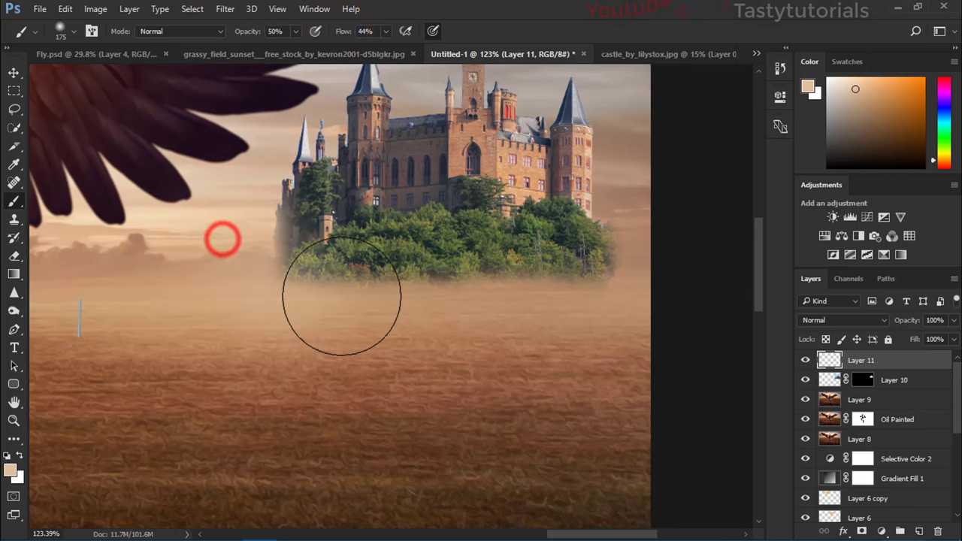
pyautogui.moveTo(342, 296)
pyautogui.mouseDown()
pyautogui.moveTo(410, 312)
pyautogui.moveTo(562, 322)
pyautogui.moveTo(564, 313)
pyautogui.moveTo(634, 292)
pyautogui.moveTo(639, 185)
pyautogui.mouseUp()
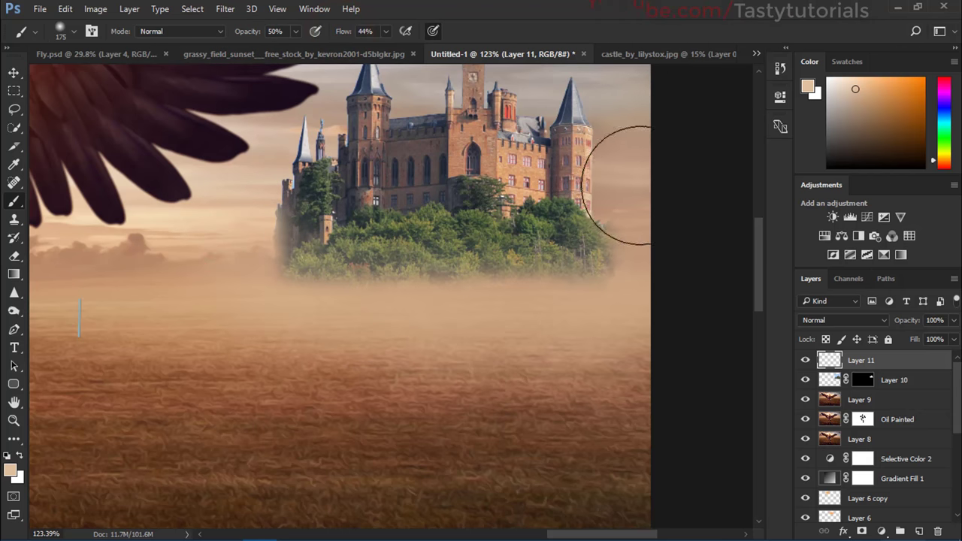
pyautogui.moveTo(626, 221); pyautogui.dragTo(638, 286)
pyautogui.click(241, 148)
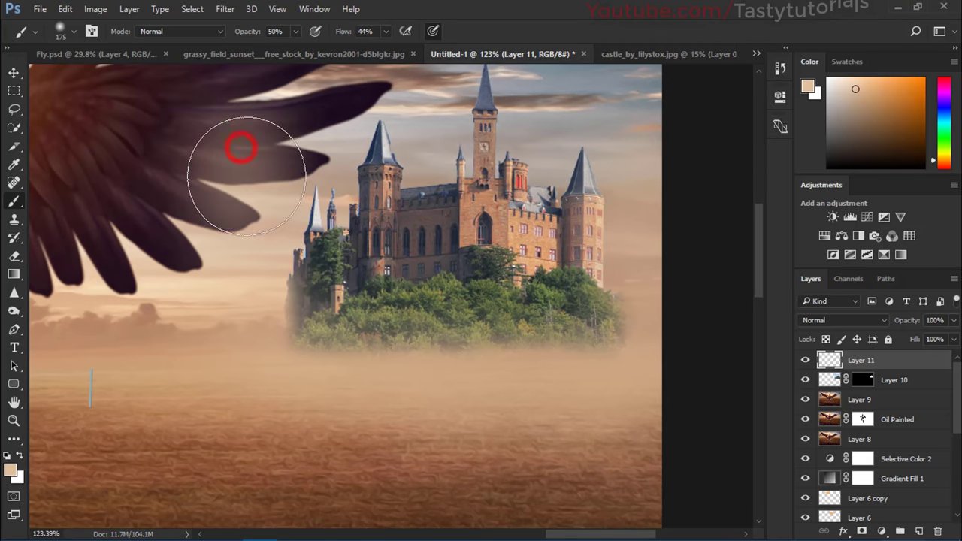
pyautogui.hotkey('ctrl', 'alt', 'z')
pyautogui.moveTo(282, 274)
pyautogui.mouseDown()
pyautogui.moveTo(343, 368)
pyautogui.moveTo(389, 384)
pyautogui.moveTo(605, 377)
pyautogui.moveTo(634, 294)
pyautogui.mouseUp()
pyautogui.click(644, 218)
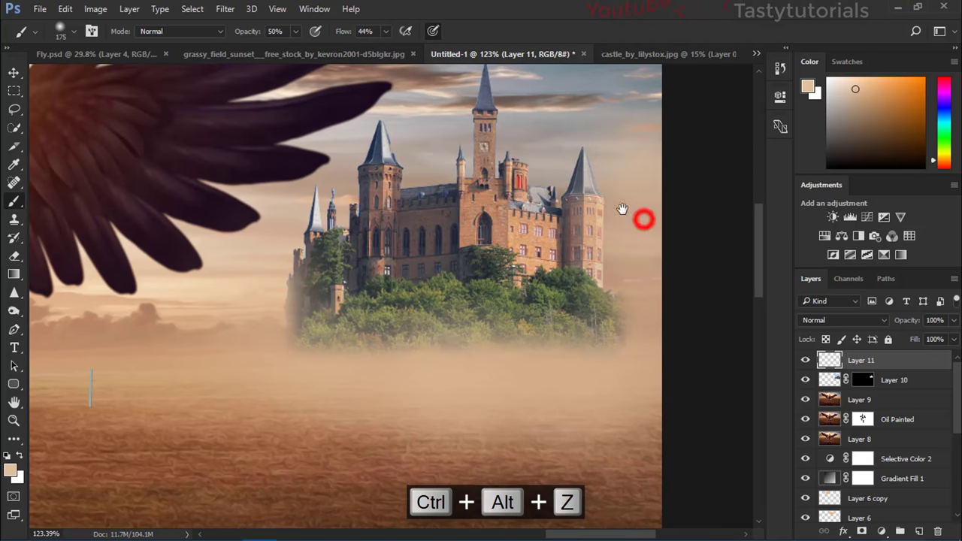
# Step: Dab light beige haze over the castle towers and the sky around them, undoing unwanted dabs
pyautogui.moveTo(622, 209); pyautogui.dragTo(606, 317)
pyautogui.click(556, 212)
pyautogui.click(476, 146)
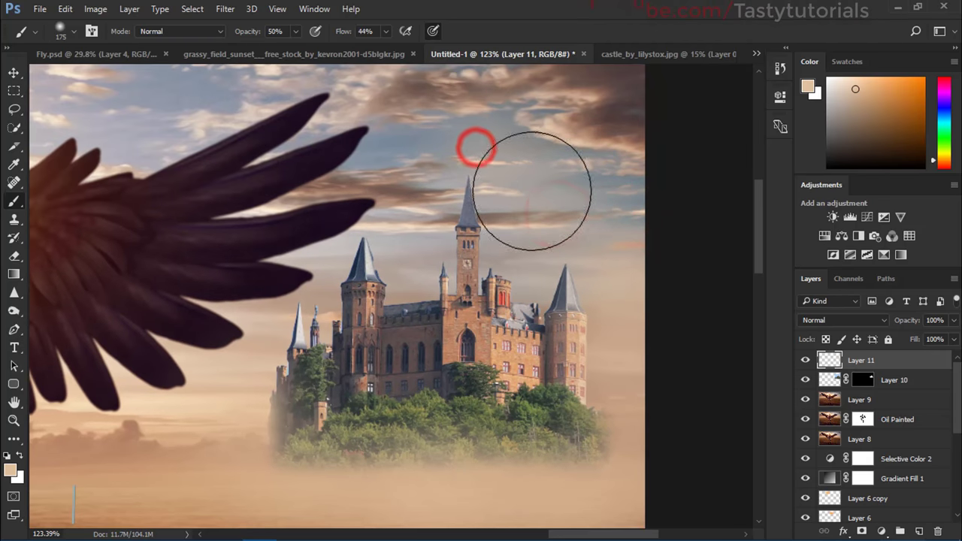
pyautogui.click(518, 218)
pyautogui.click(509, 285)
pyautogui.hotkey('ctrl', 'alt', 'z')
pyautogui.click(403, 312)
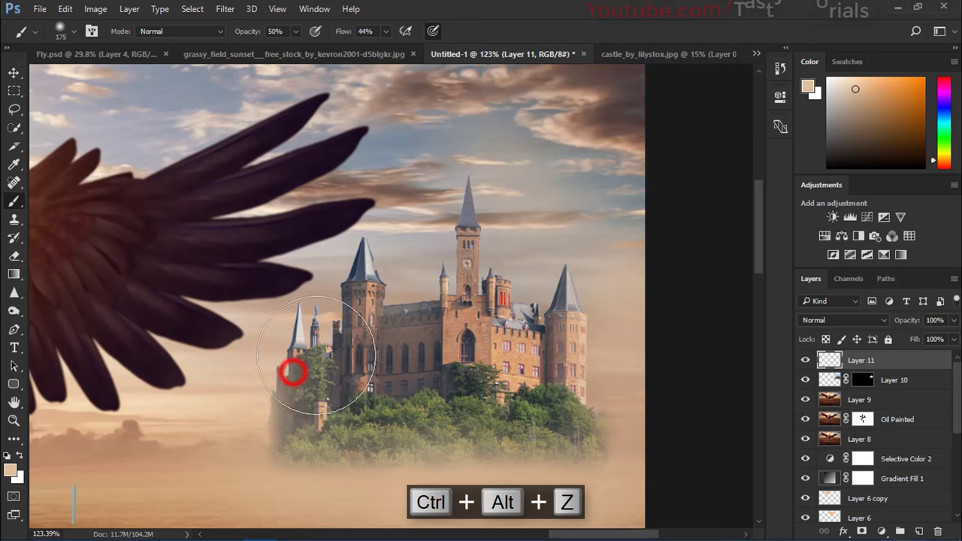
# Step: Lower the opacity of the castle's Layer 10 to 62%
pyautogui.scroll(-2, 294, 353)
pyautogui.scroll(-2, 488, 429)
pyautogui.scroll(-3, 466, 438)
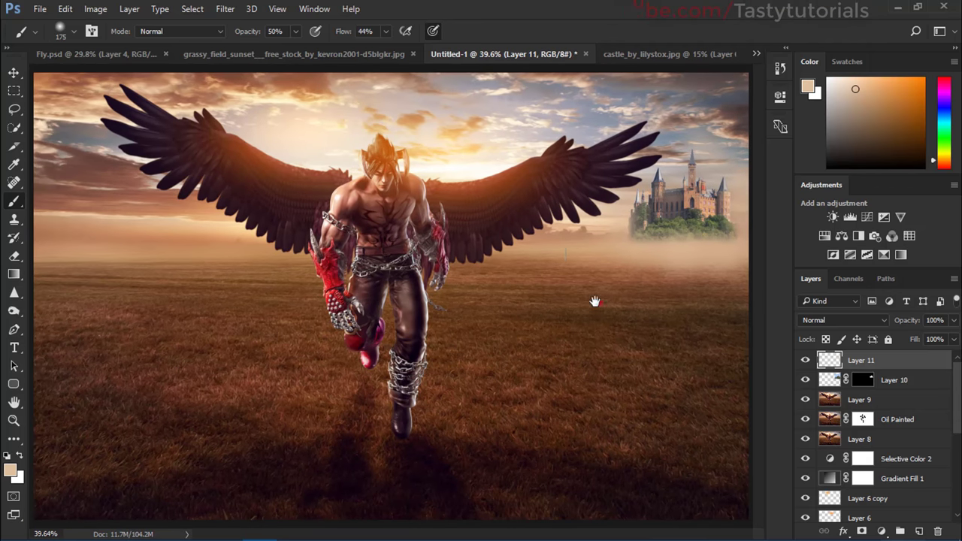
pyautogui.click(896, 379)
pyautogui.click(902, 322)
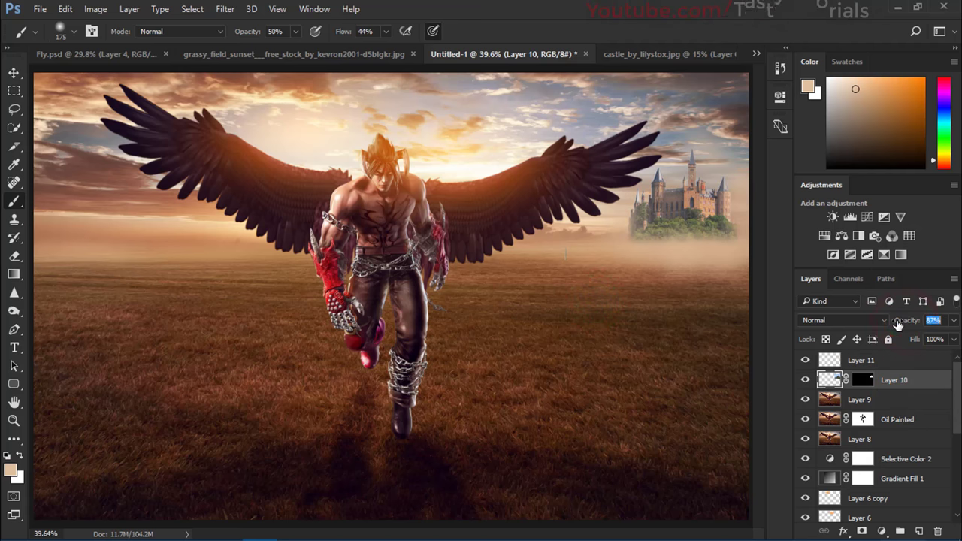
pyautogui.moveTo(885, 327); pyautogui.dragTo(878, 329)
pyautogui.scroll(-1, 483, 259)
pyautogui.press('v')
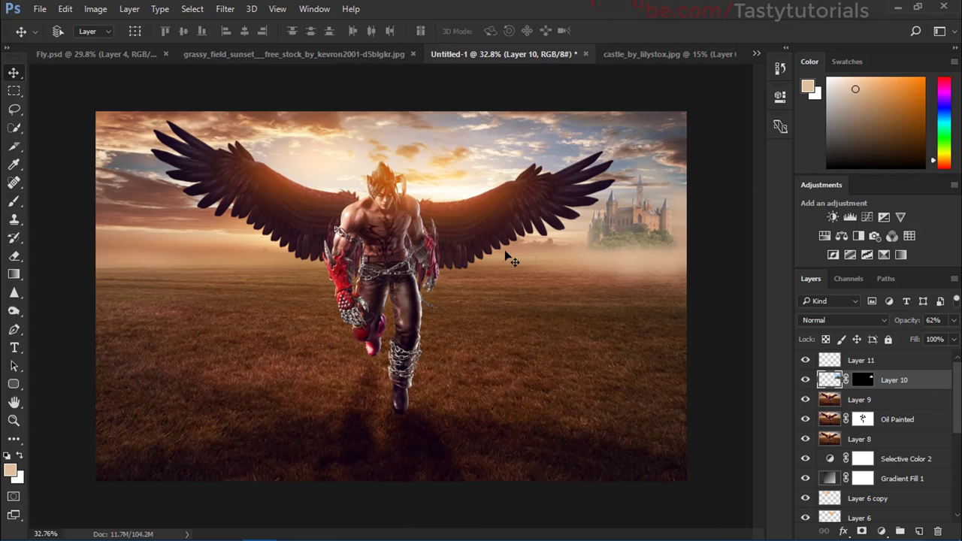
# Step: Stamp all visible layers into a new merged layer above Layer 11
pyautogui.scroll(1, 514, 302)
pyautogui.scroll(-2, 410, 308)
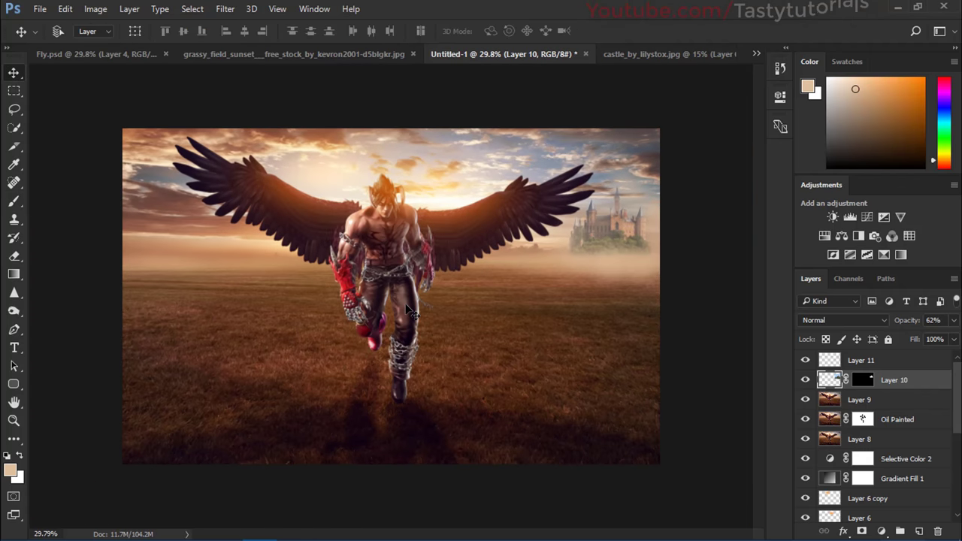
pyautogui.scroll(1, 342, 343)
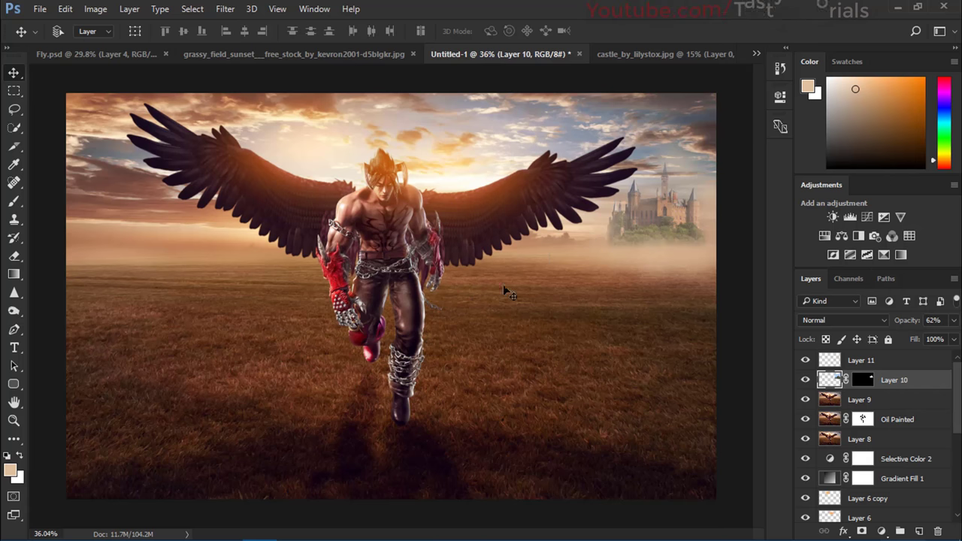
pyautogui.scroll(5, 395, 204)
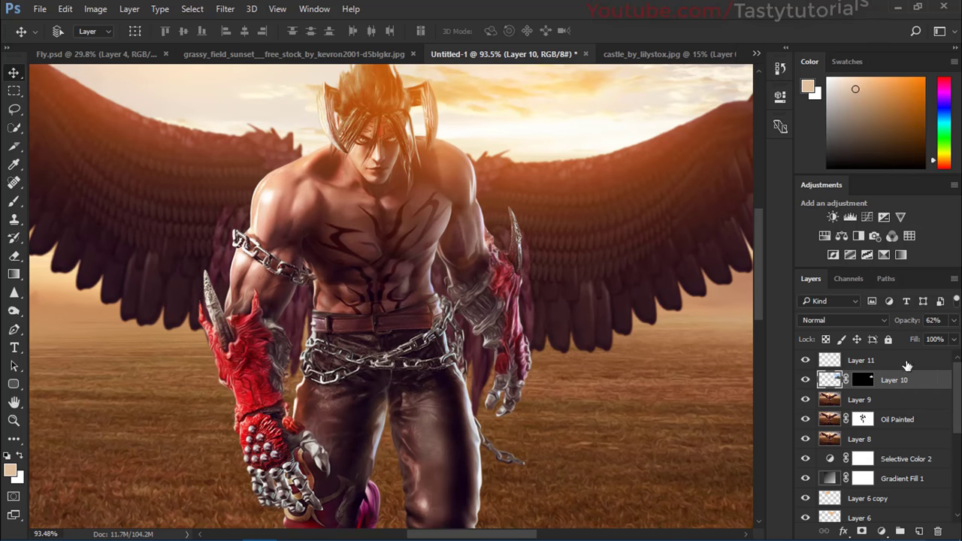
pyautogui.click(905, 361)
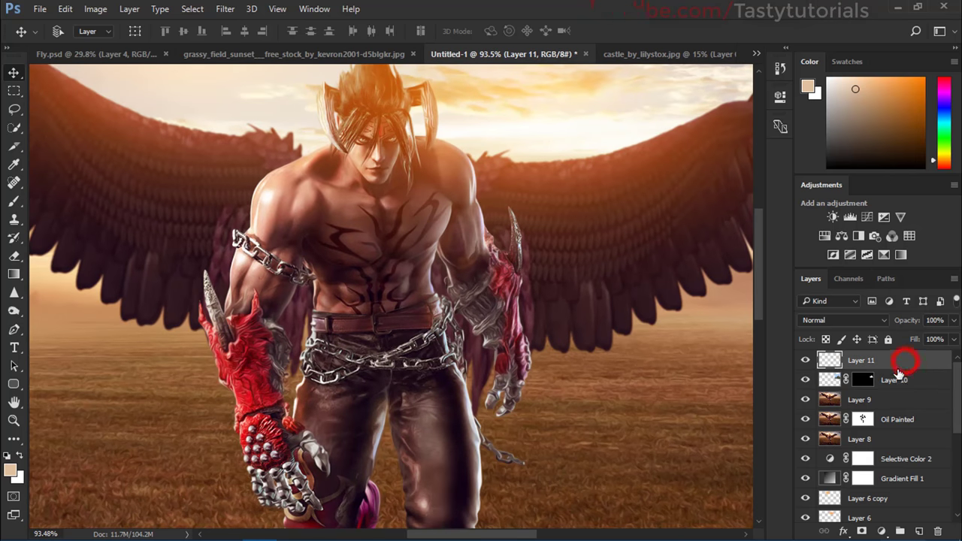
pyautogui.scroll(-6, 536, 294)
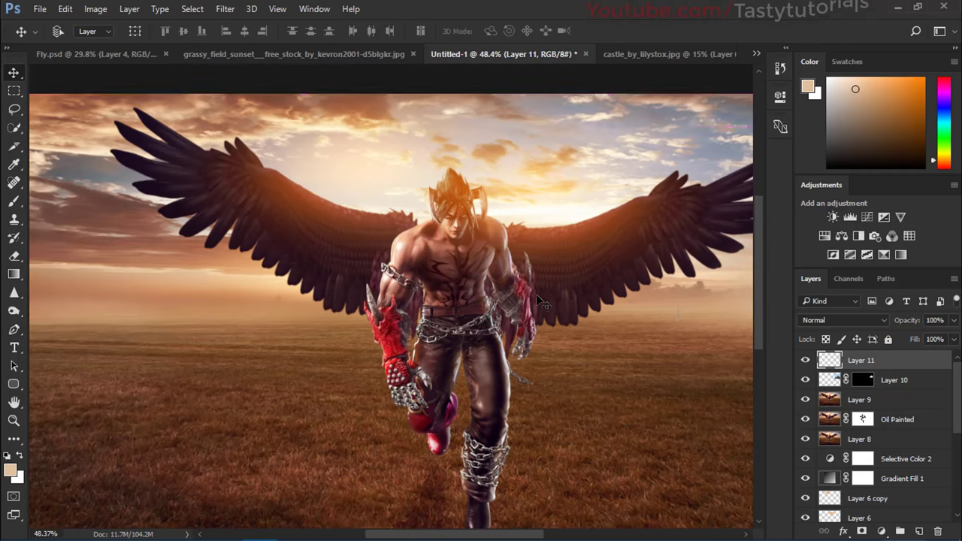
pyautogui.hotkey('ctrl', 'shift', 'alt', 'e')
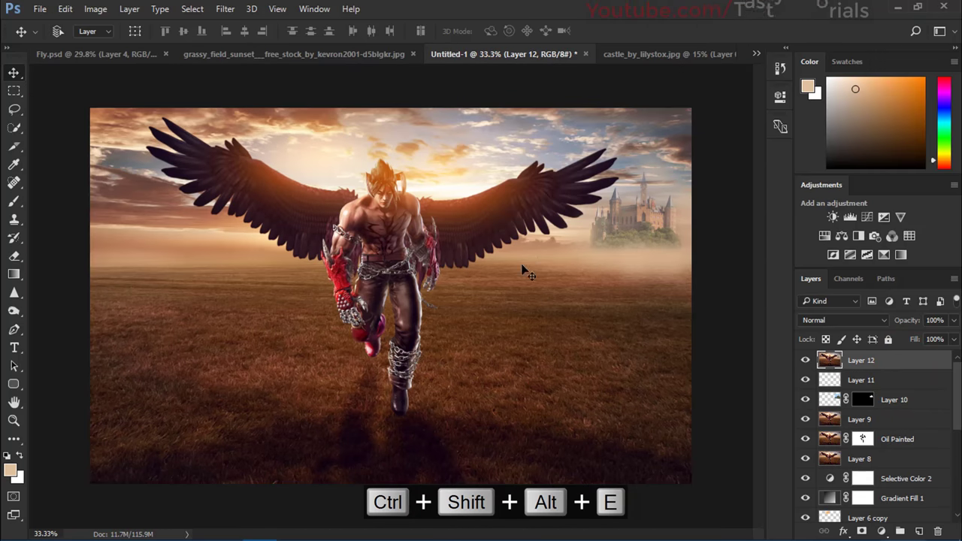
# Step: Start the Camera Raw Filter on the merged layer and set Temperature to -3 and Tint to +8
pyautogui.click(224, 9)
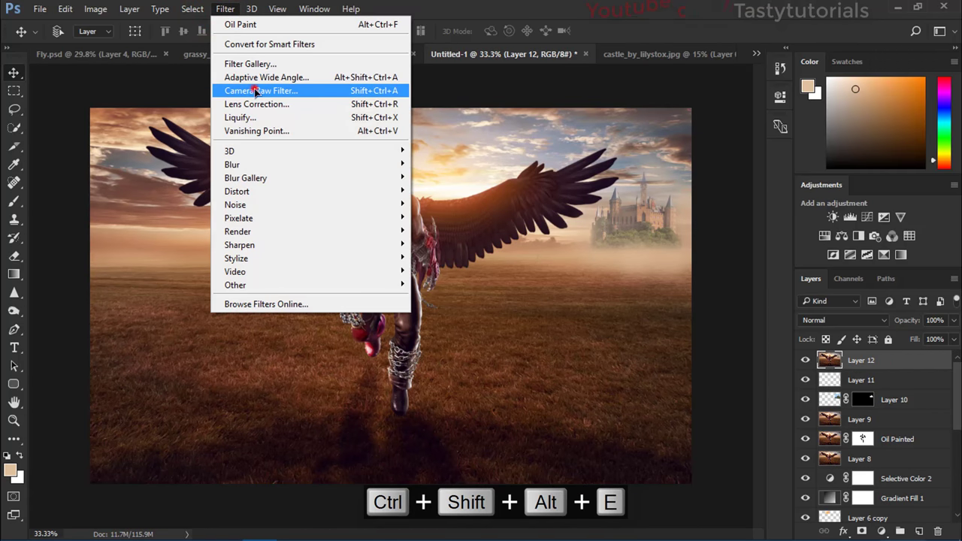
pyautogui.click(256, 91)
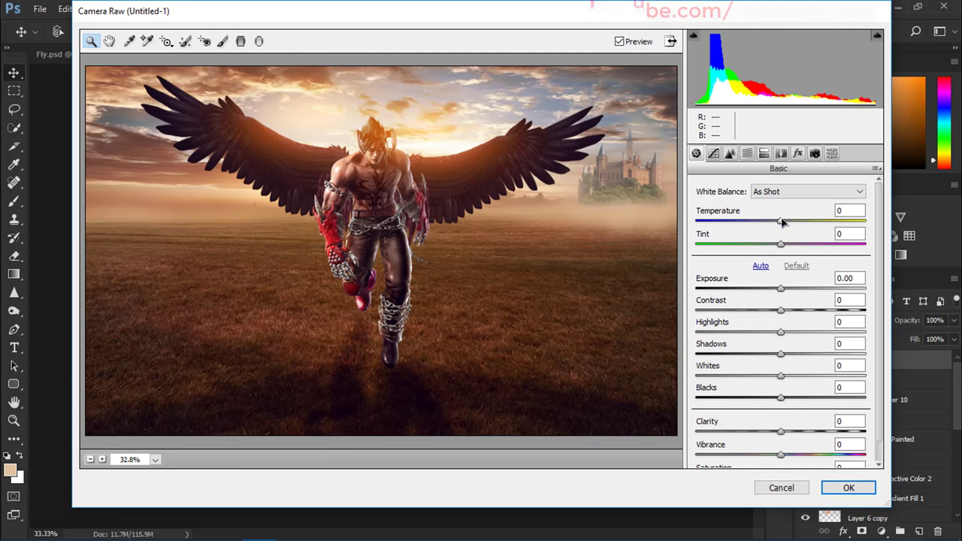
pyautogui.moveTo(782, 221); pyautogui.dragTo(786, 247)
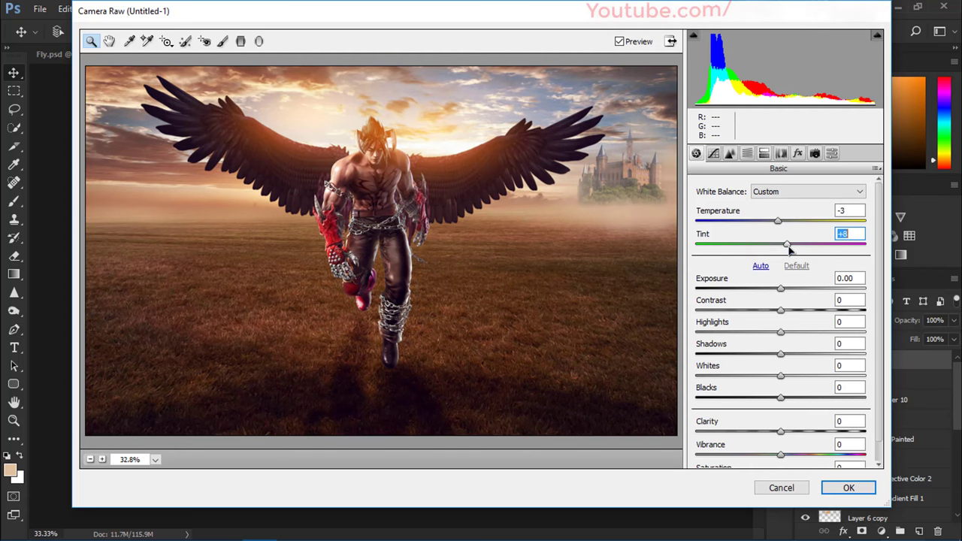
# Step: Set HSL hues: Reds -3, Oranges -2, Yellows +17, Greens +10, Aquas +6, Blues -29, Purples +18, Magentas +66
pyautogui.click(748, 153)
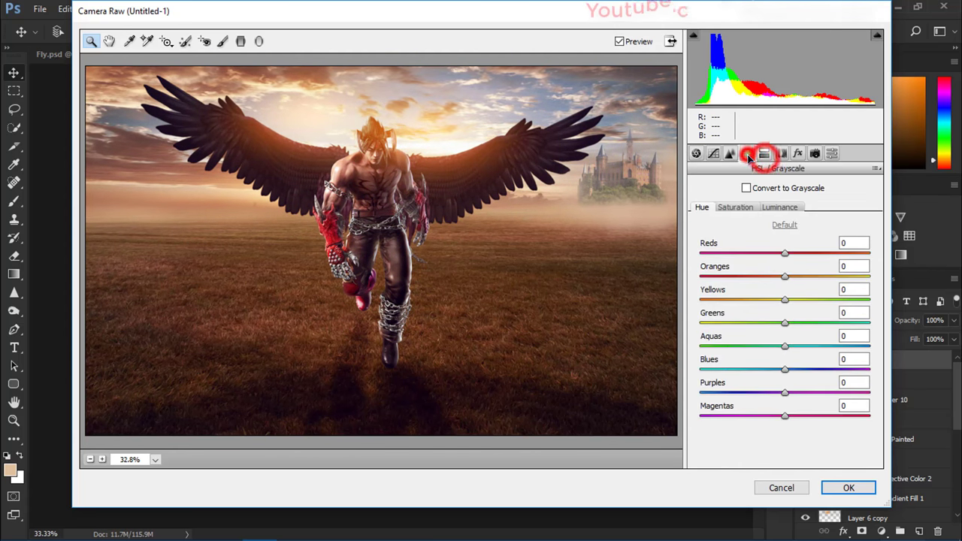
pyautogui.moveTo(784, 253); pyautogui.dragTo(782, 253)
pyautogui.moveTo(785, 276); pyautogui.dragTo(793, 322)
pyautogui.moveTo(784, 346); pyautogui.dragTo(761, 369)
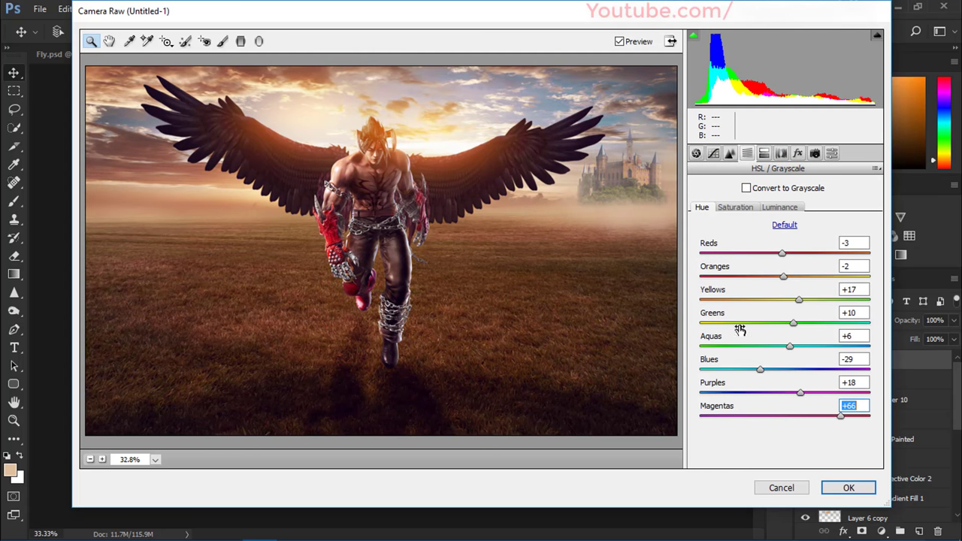
# Step: Reduce the HSL luminance of the greens strongly and of the aquas and blues slightly
pyautogui.click(735, 207)
pyautogui.click(779, 207)
pyautogui.moveTo(785, 322); pyautogui.dragTo(738, 322)
pyautogui.moveTo(784, 346); pyautogui.dragTo(779, 346)
pyautogui.moveTo(784, 369); pyautogui.dragTo(774, 369)
# Step: Set Contrast +10, Highlights -8, Shadows +18, Whites +7, Blacks +18, Clarity +13 and Vibrance +19 in the Basic adjustments
pyautogui.click(696, 153)
pyautogui.moveTo(785, 309); pyautogui.dragTo(773, 330)
pyautogui.moveTo(784, 352); pyautogui.dragTo(796, 352)
pyautogui.moveTo(784, 374); pyautogui.dragTo(796, 396)
pyautogui.moveTo(784, 410); pyautogui.dragTo(798, 442)
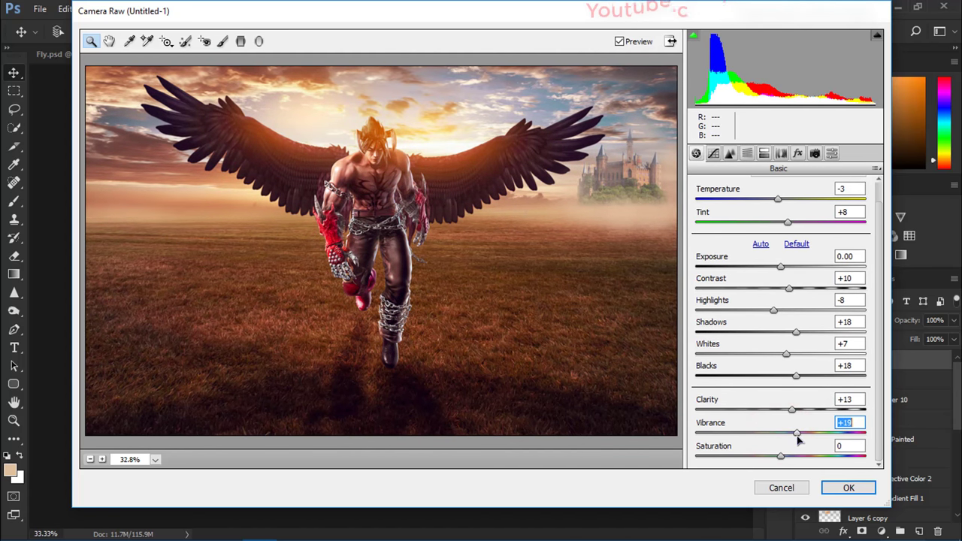
# Step: Look over the tone curve and sharpening settings, and apply the Camera Raw Filter
pyautogui.click(713, 154)
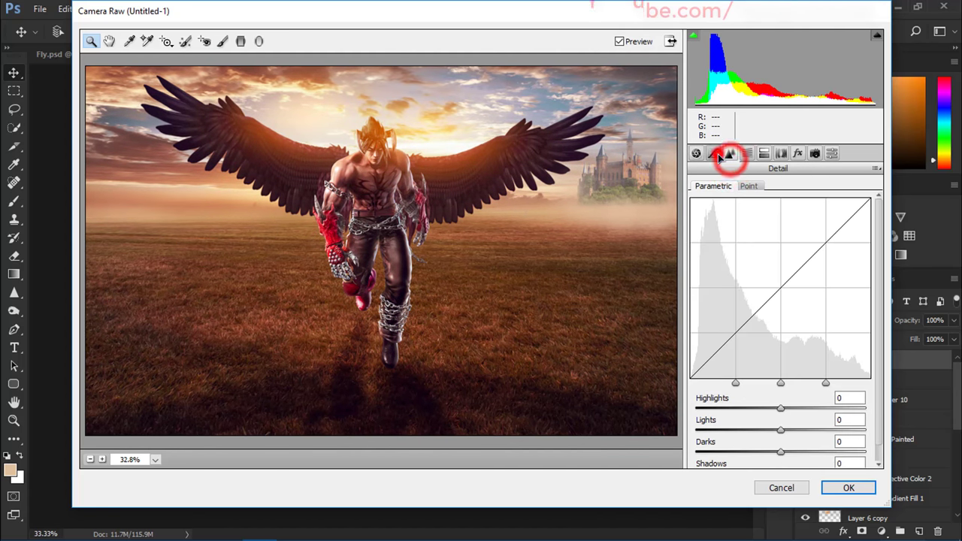
pyautogui.click(730, 154)
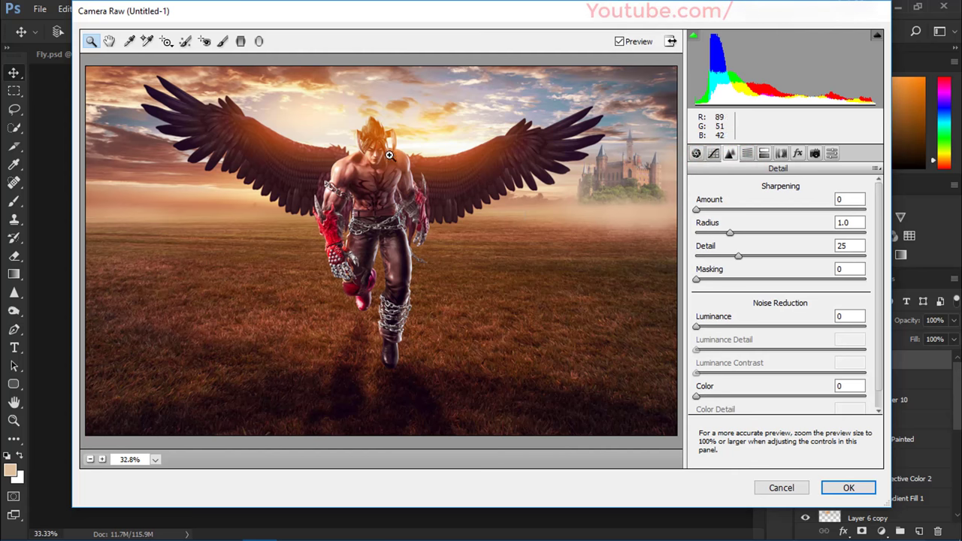
pyautogui.click(848, 488)
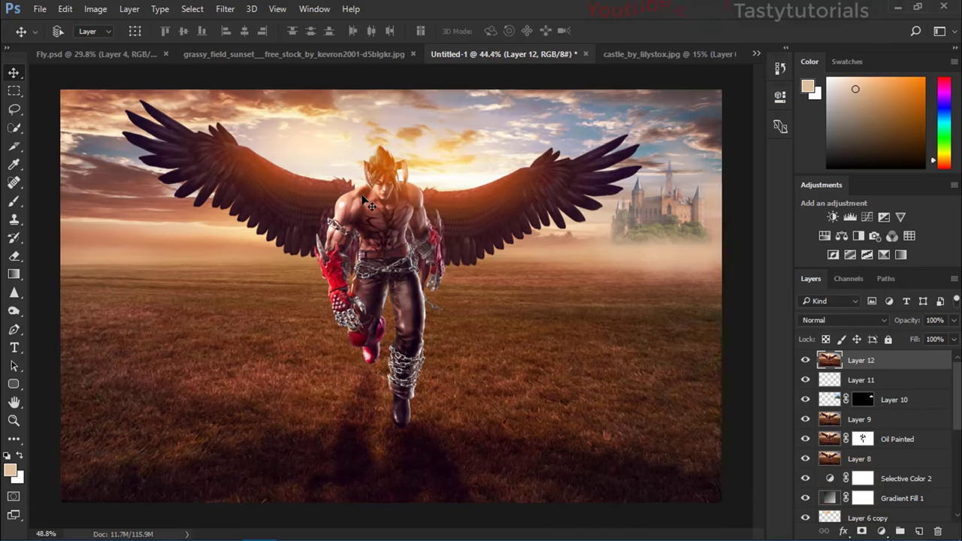
# Step: Inspect the graded image and compare it with and without Layer 12
pyautogui.scroll(5, 368, 204)
pyautogui.scroll(-5, 716, 314)
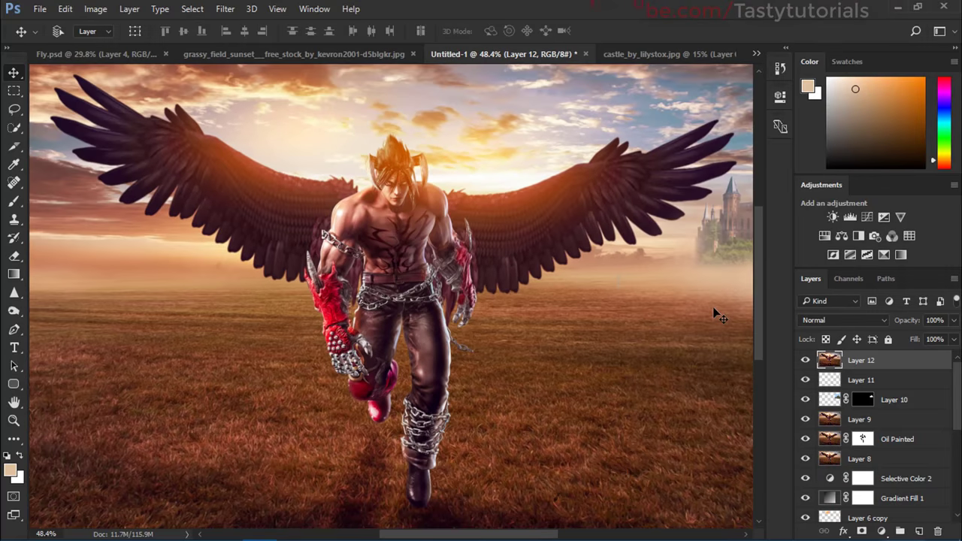
pyautogui.scroll(-2, 663, 304)
pyautogui.click(805, 360)
pyautogui.click(805, 361)
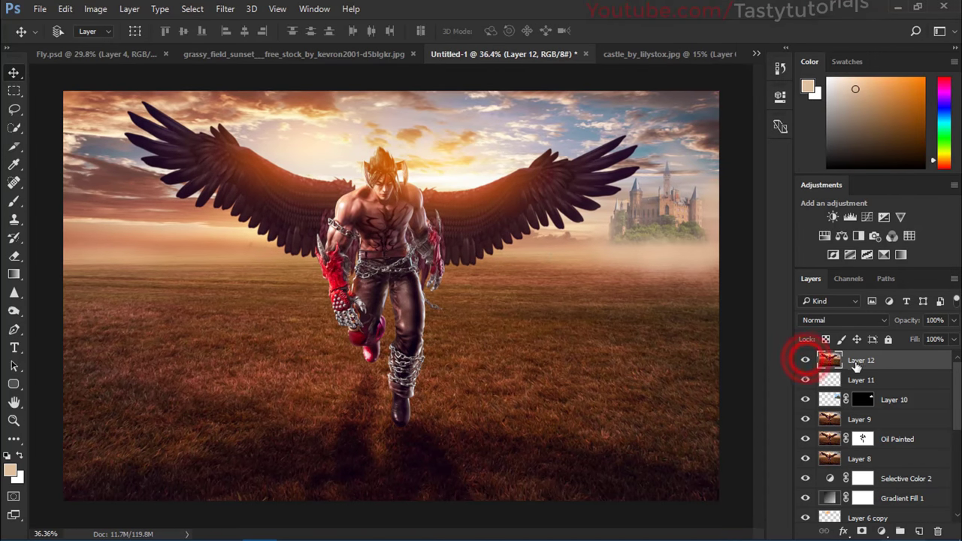
# Step: Turn a duplicate of Layer 12 into an inverted, desaturated image with strong black-and-white contrast using Levels
pyautogui.hotkey('ctrl', 'j')
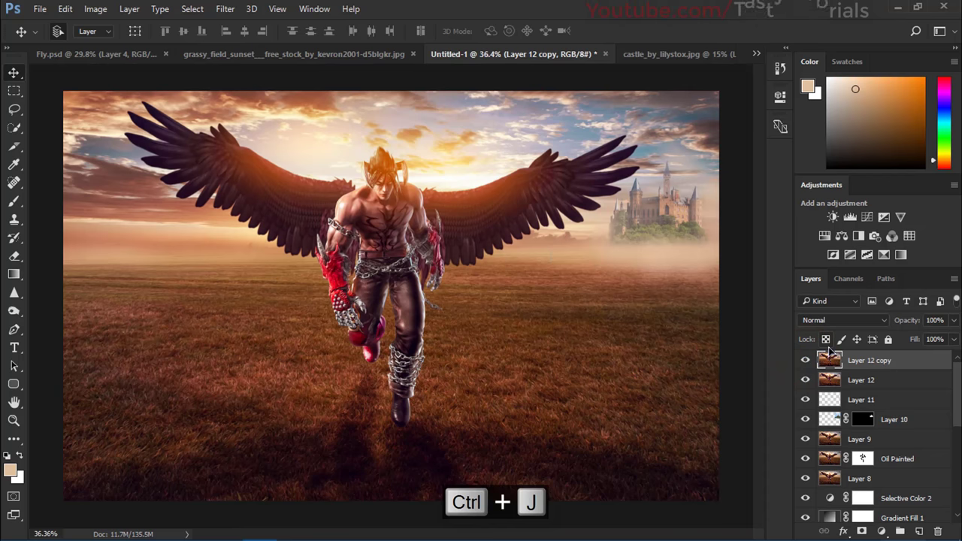
pyautogui.hotkey('ctrl', 'i')
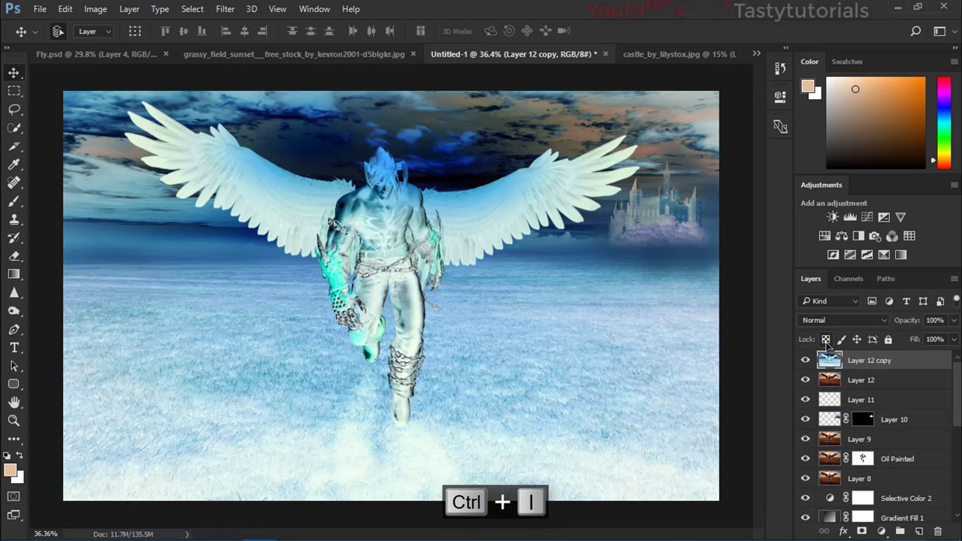
pyautogui.hotkey('ctrl', 'shift', 'u')
pyautogui.hotkey('ctrl', 'l')
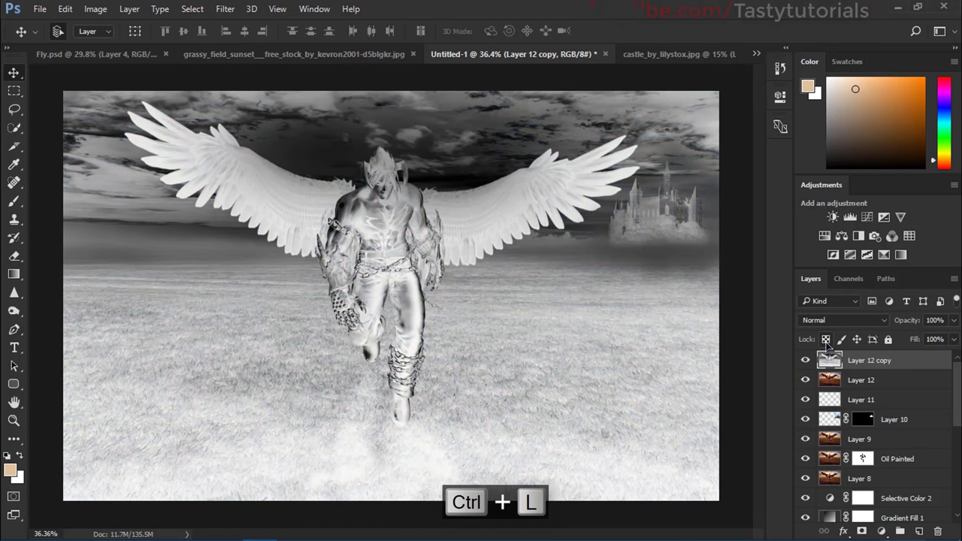
pyautogui.moveTo(684, 249)
pyautogui.mouseDown()
pyautogui.moveTo(726, 259)
pyautogui.moveTo(752, 248)
pyautogui.mouseUp()
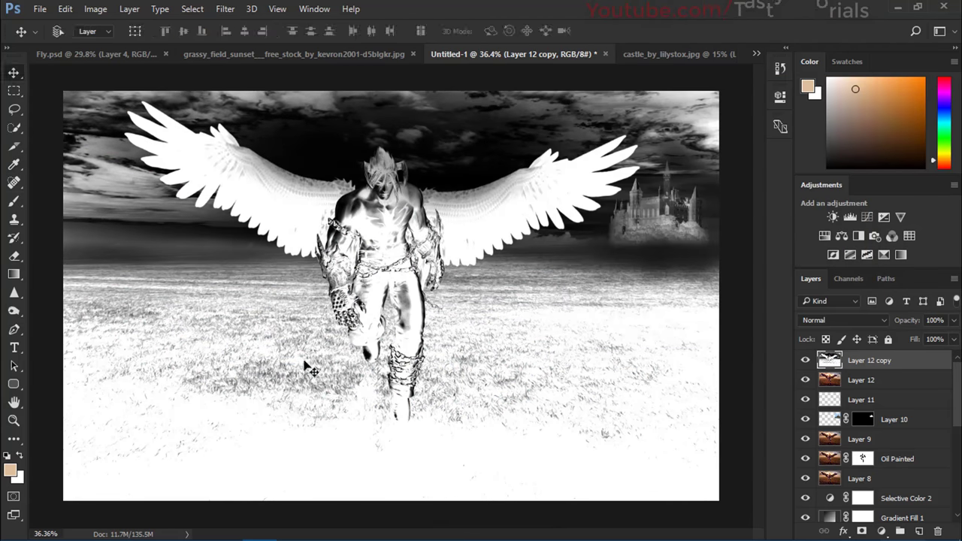
# Step: Mask Layer 12 copy and paint black on the mask over part of the field and sky and the character's chest
pyautogui.moveTo(307, 365)
pyautogui.mouseDown()
pyautogui.moveTo(172, 376)
pyautogui.moveTo(156, 360)
pyautogui.moveTo(301, 315)
pyautogui.mouseUp()
pyautogui.press('[')
pyautogui.press('[')
pyautogui.press('[')
pyautogui.press('[')
pyautogui.press('[')
pyautogui.press('[')
pyautogui.moveTo(387, 225)
pyautogui.mouseDown()
pyautogui.moveTo(333, 369)
pyautogui.moveTo(98, 165)
pyautogui.mouseUp()
# Step: Mask out everything around the character and wings by filling the inverse of their selection with black on the mask
pyautogui.scroll(-5, 872, 420)
pyautogui.keyDown('ctrl'); pyautogui.click(830, 433); pyautogui.keyUp('ctrl')
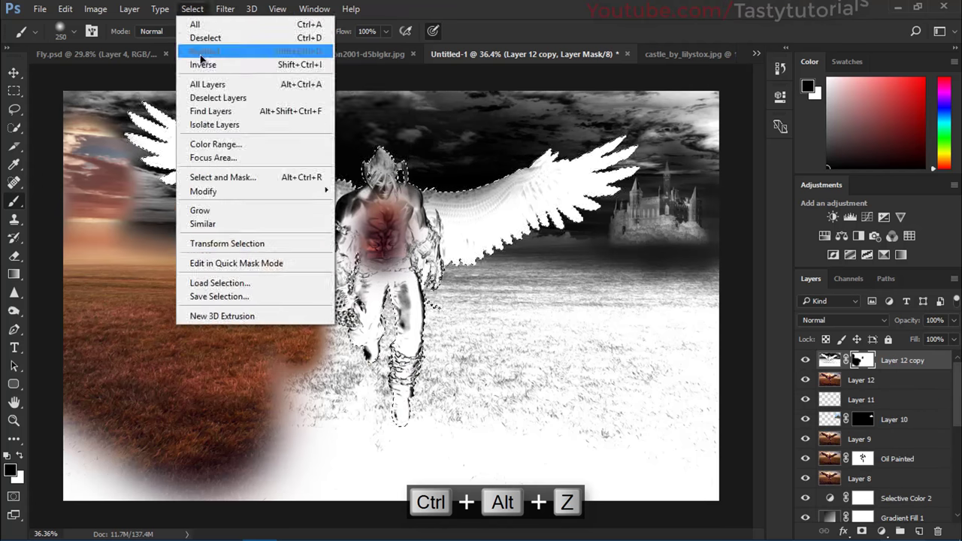
pyautogui.click(207, 62)
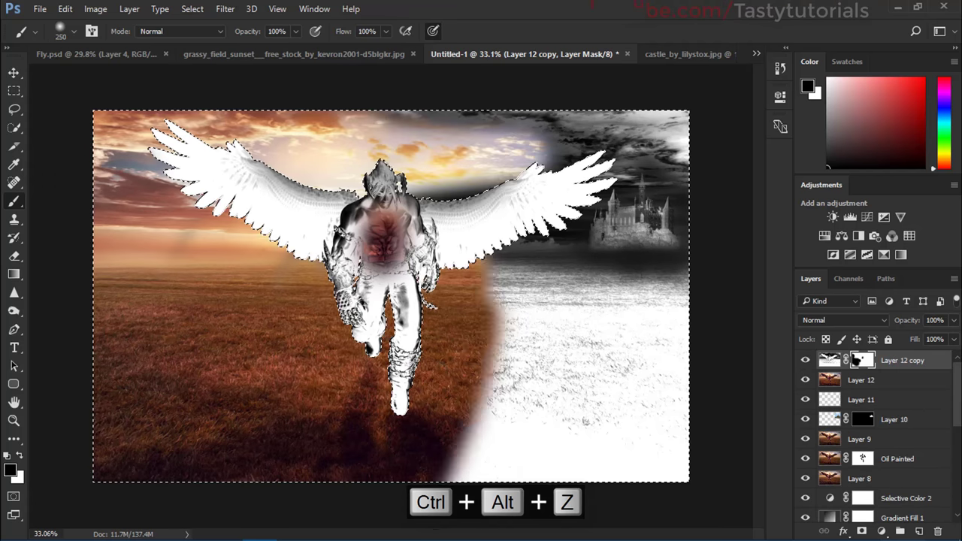
pyautogui.hotkey('alt', 'BackSpace')
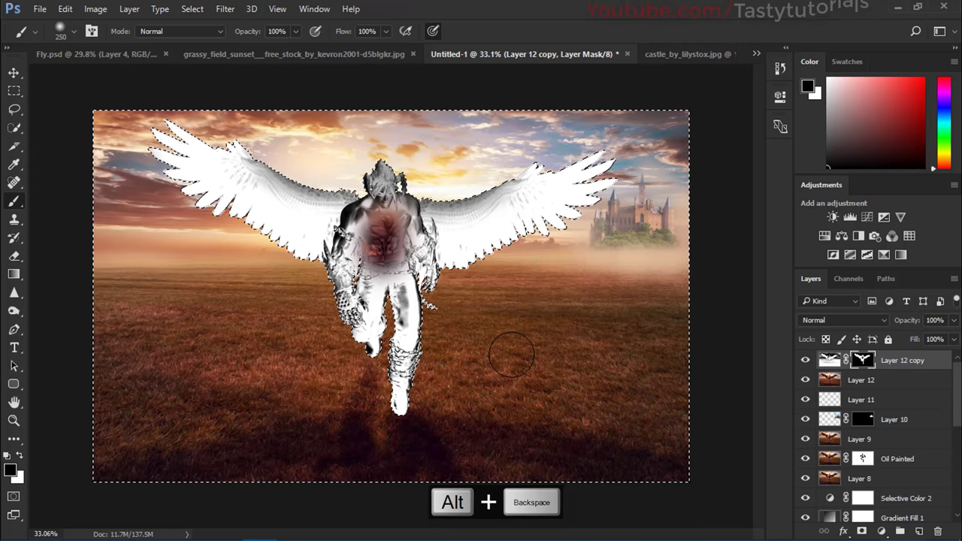
pyautogui.hotkey('ctrl', 'd')
# Step: Apply the mask permanently to Layer 12 copy and toggle the layer's visibility to check the cut-out
pyautogui.press('v')
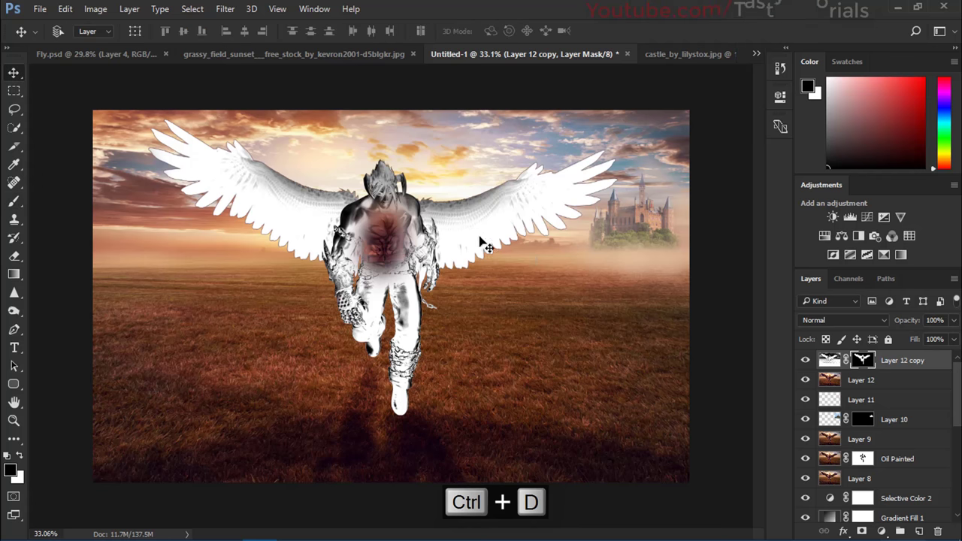
pyautogui.moveTo(831, 363); pyautogui.dragTo(936, 534)
pyautogui.click(423, 217)
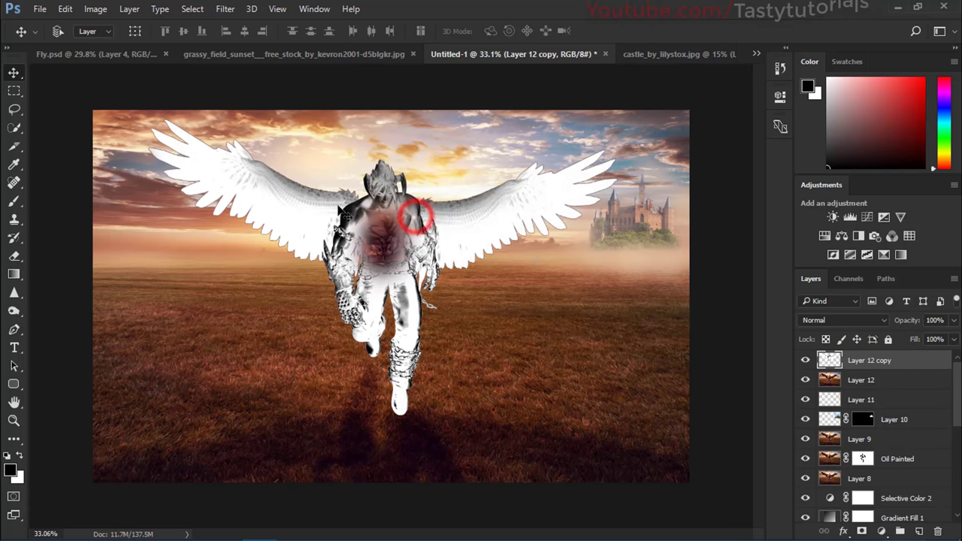
pyautogui.scroll(1, 740, 329)
pyautogui.click(805, 361)
pyautogui.click(805, 360)
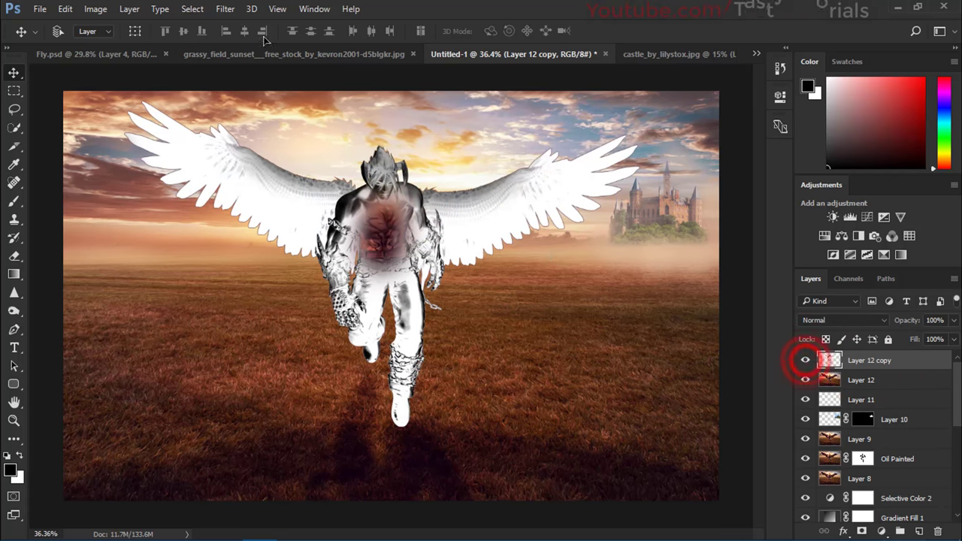
# Step: Start a Radial Blur on Layer 12 copy with the Zoom method and the blur center in the upper middle
pyautogui.click(225, 8)
pyautogui.moveTo(251, 9)
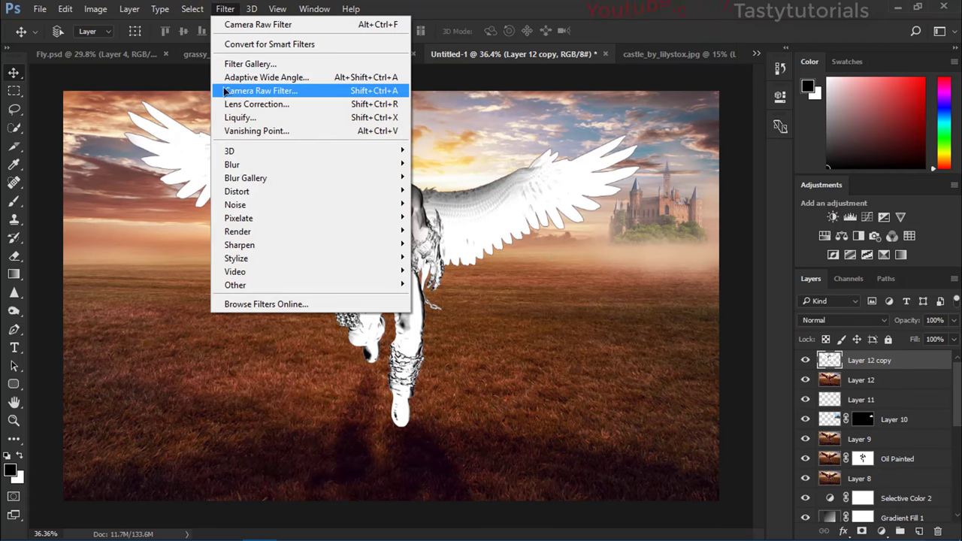
pyautogui.click(253, 164)
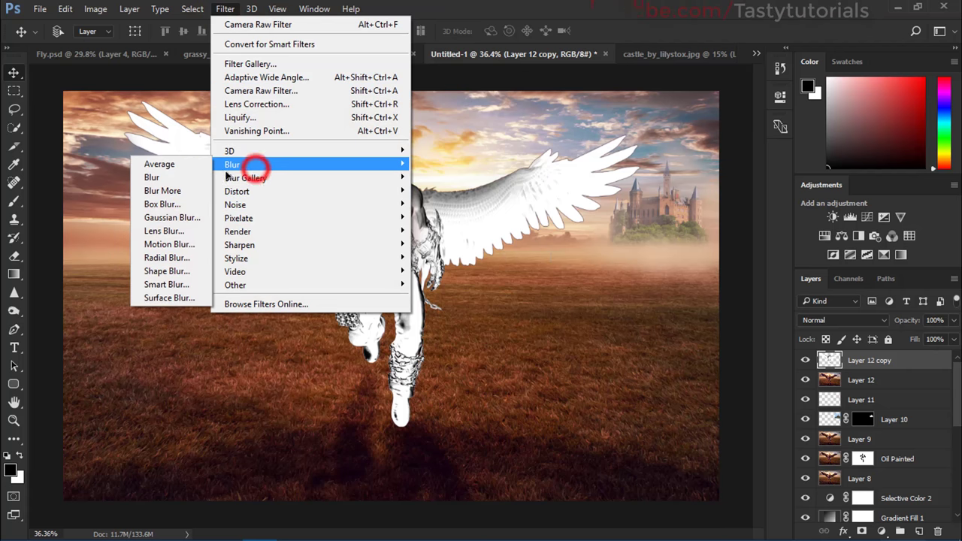
pyautogui.click(177, 259)
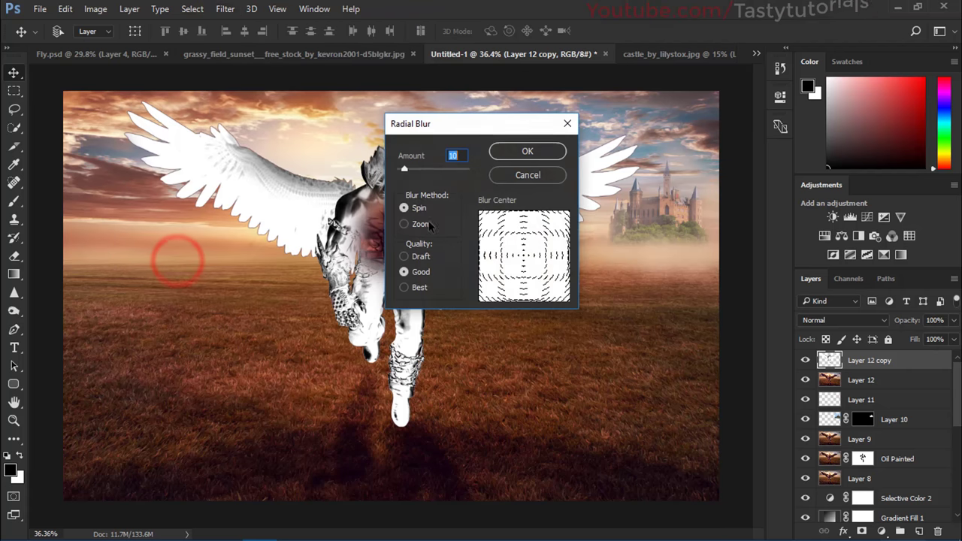
pyautogui.moveTo(469, 119); pyautogui.dragTo(713, 114)
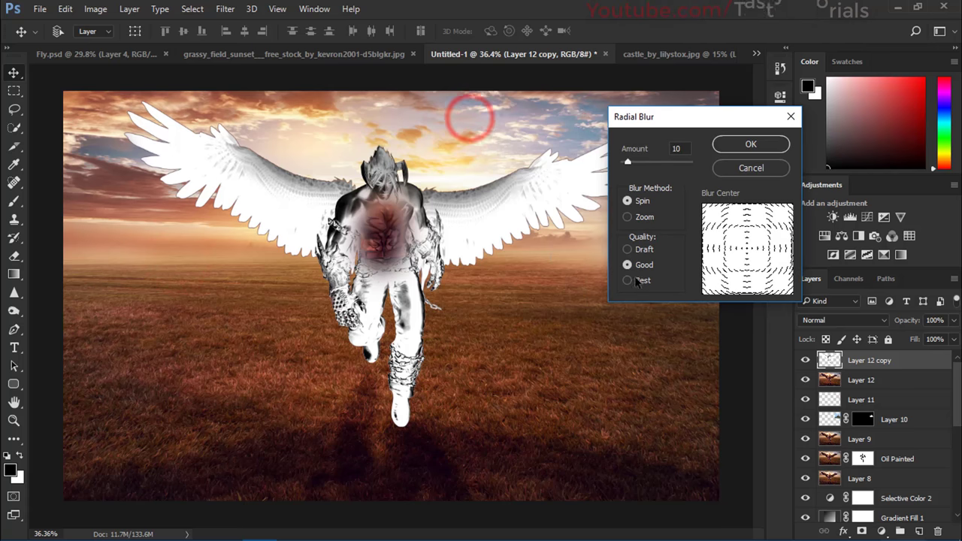
pyautogui.click(627, 216)
pyautogui.click(731, 251)
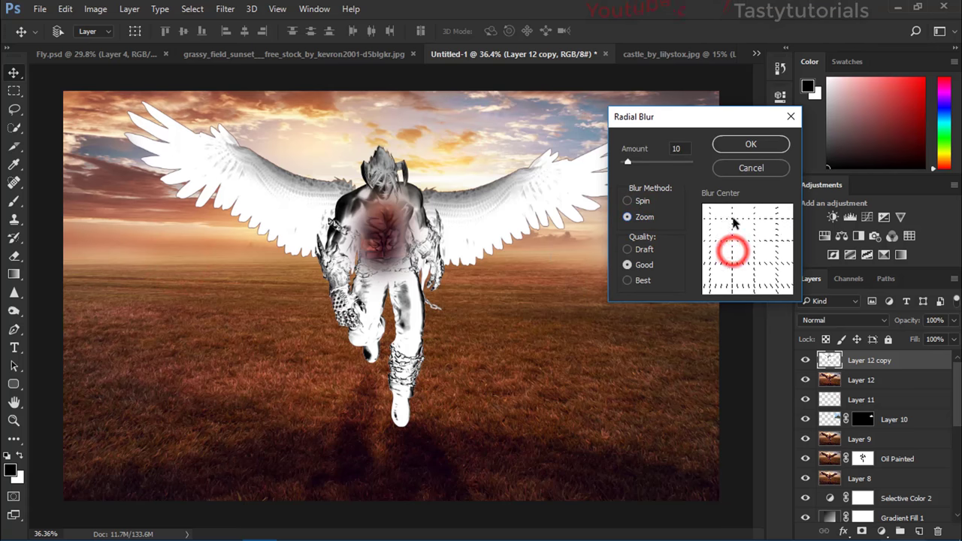
pyautogui.click(744, 242)
pyautogui.click(746, 217)
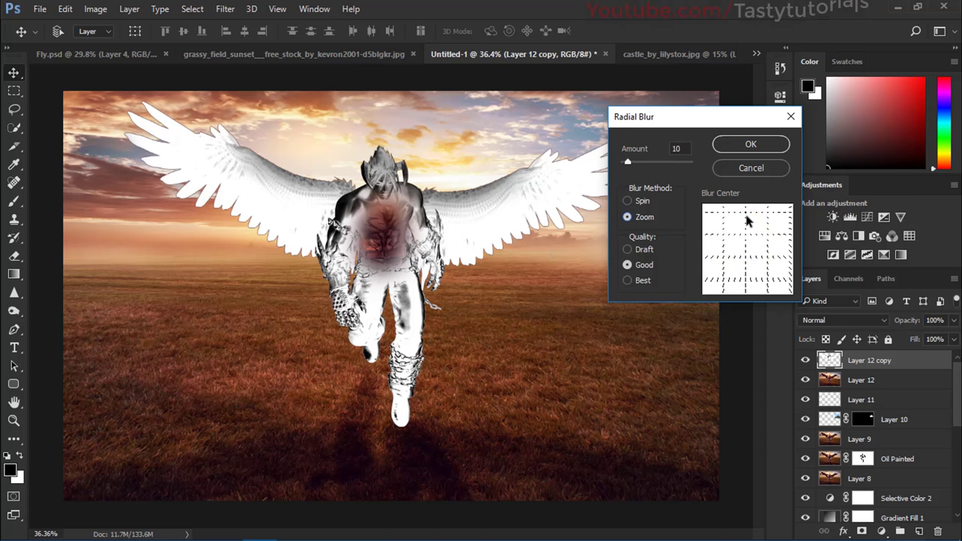
pyautogui.click(747, 223)
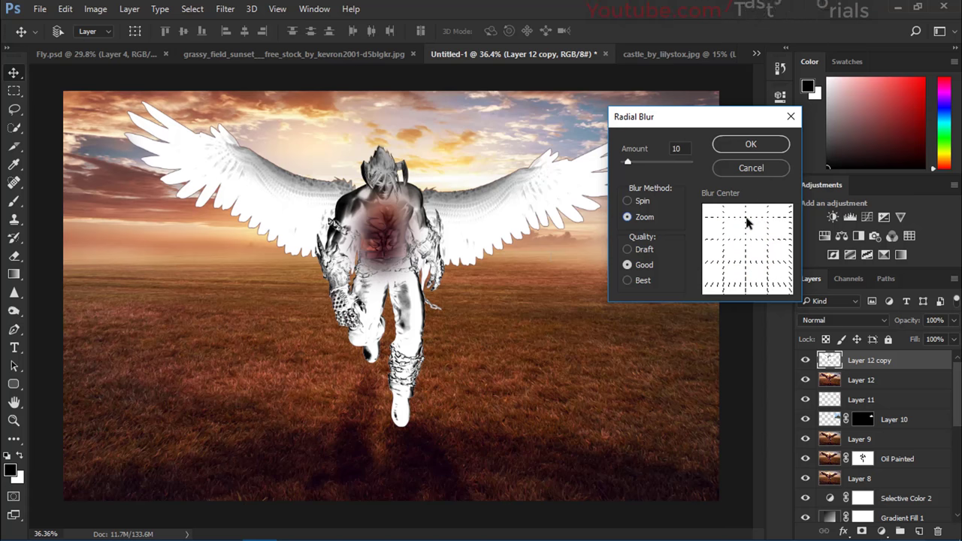
pyautogui.click(747, 223)
# Step: Set the Radial Blur amount to 75 with Best quality and apply it
pyautogui.moveTo(629, 163); pyautogui.dragTo(676, 166)
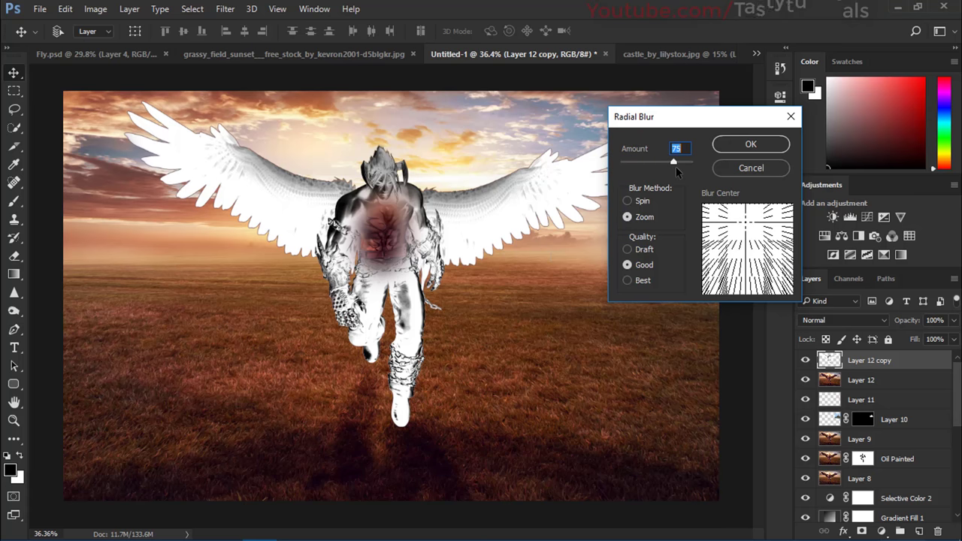
pyautogui.click(639, 280)
pyautogui.click(734, 148)
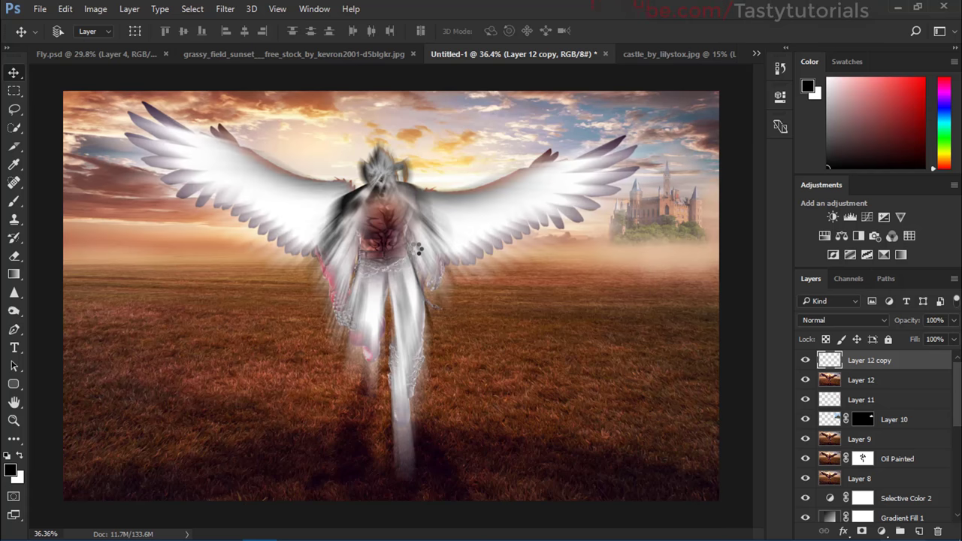
# Step: Set the blend mode of Layer 12 copy to Screen
pyautogui.scroll(1, 348, 257)
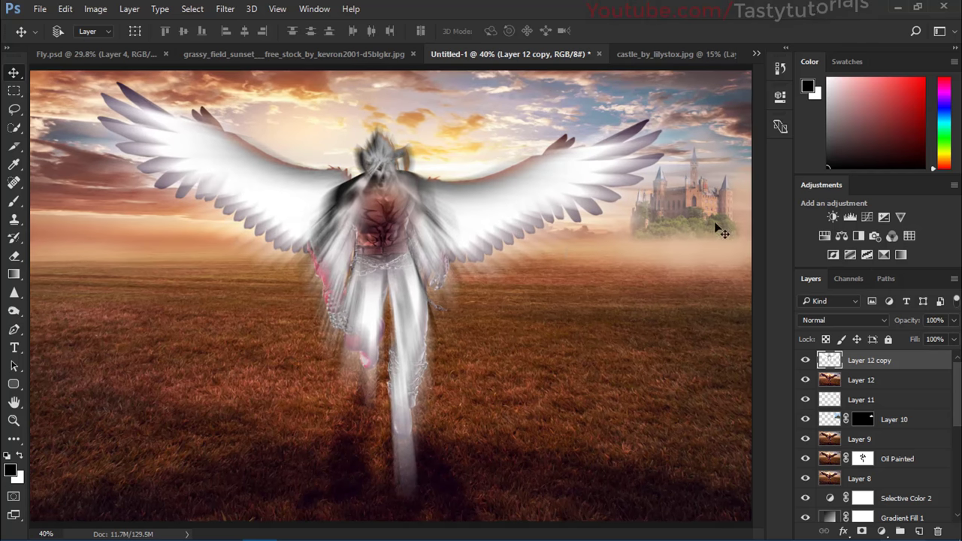
pyautogui.click(821, 322)
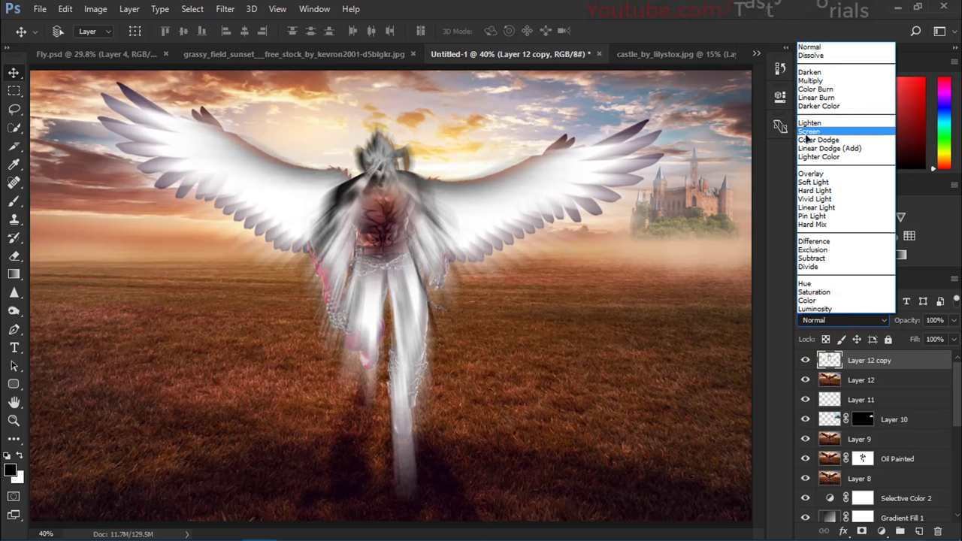
pyautogui.click(805, 136)
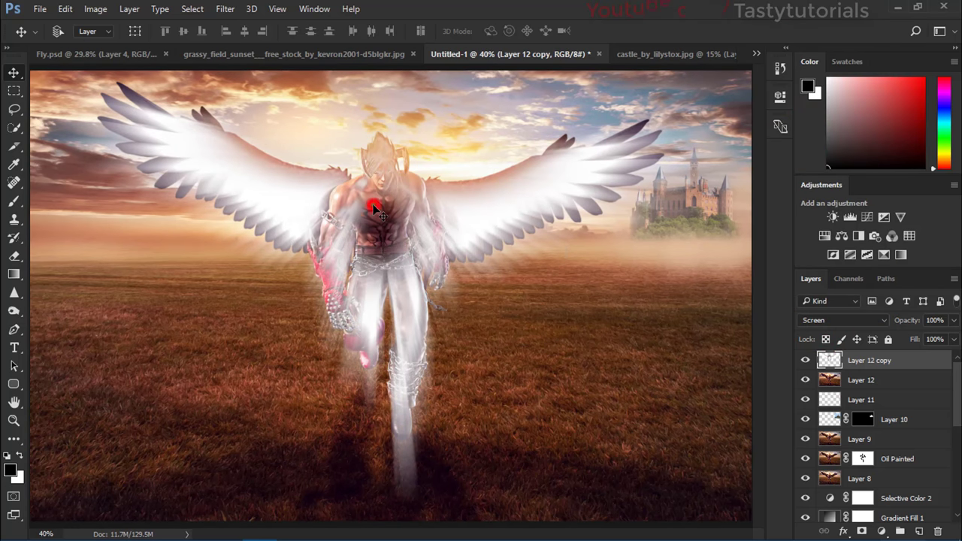
# Step: Try lowering the opacity of Layer 12 copy to about 58%
pyautogui.moveTo(865, 371); pyautogui.dragTo(859, 362)
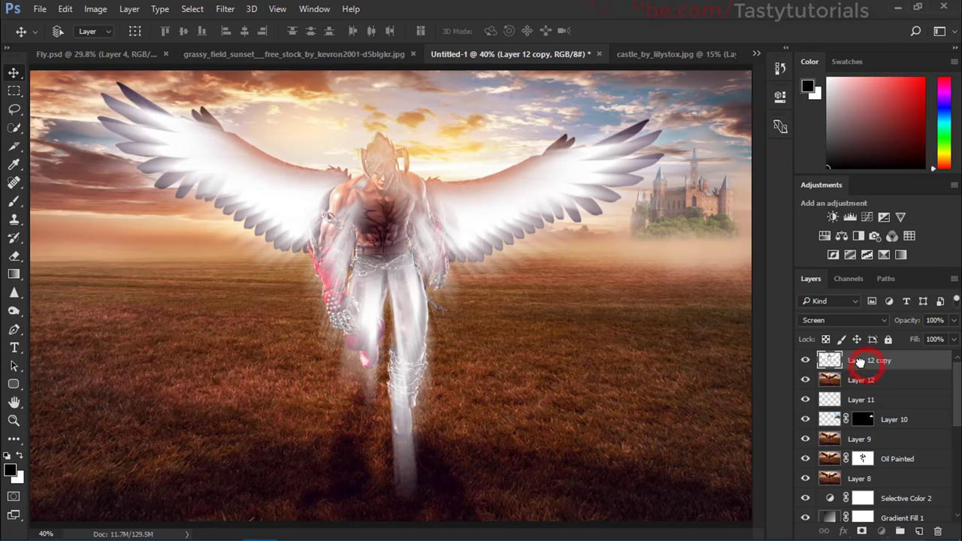
pyautogui.scroll(1, 308, 221)
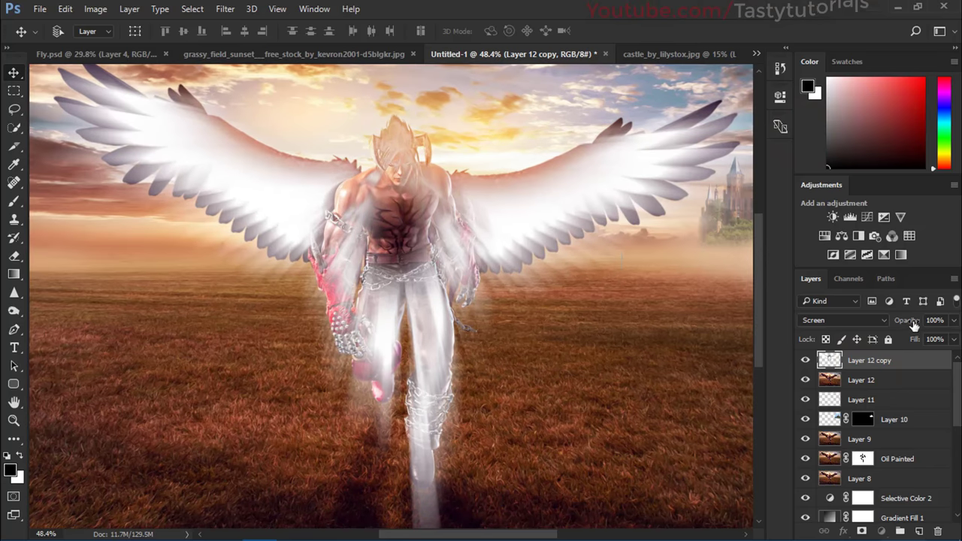
pyautogui.moveTo(887, 322); pyautogui.dragTo(877, 324)
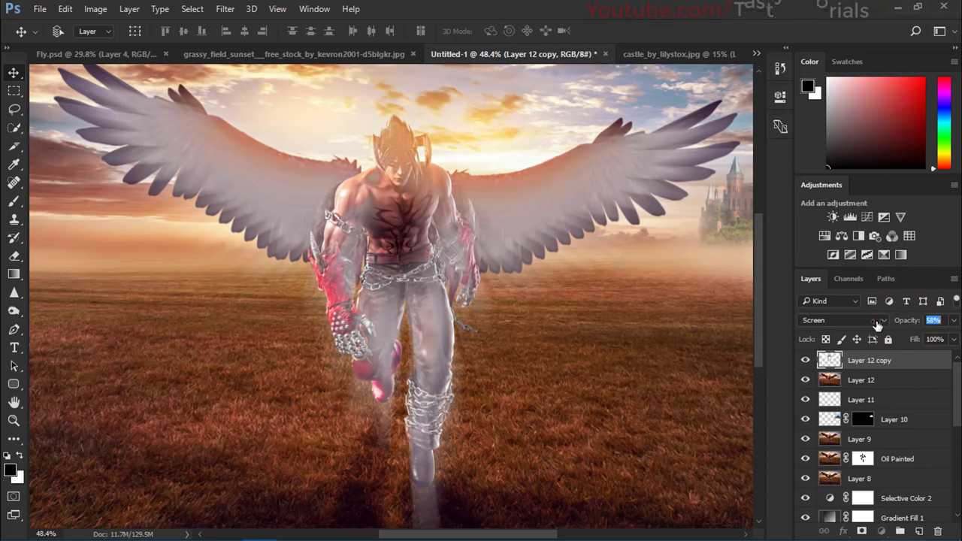
pyautogui.press('Return')
pyautogui.scroll(-1, 659, 310)
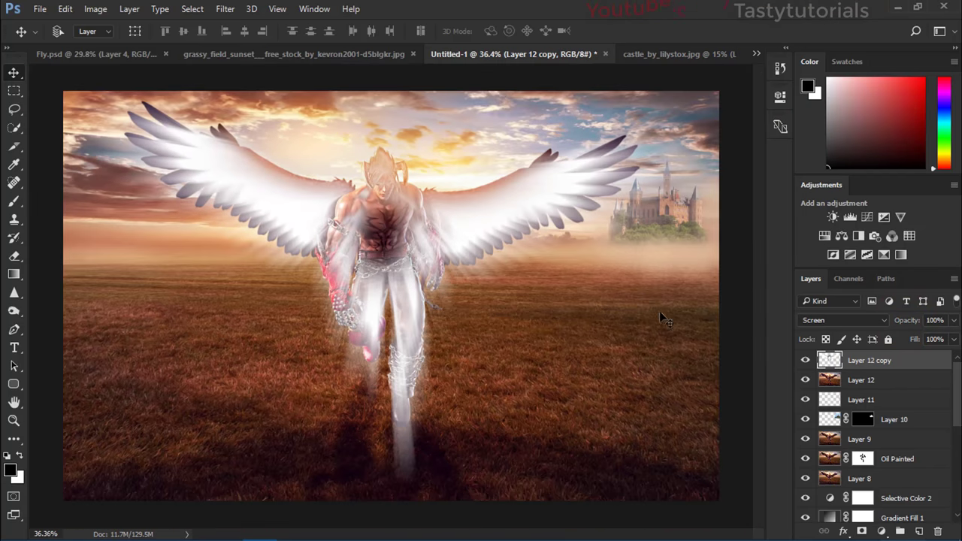
# Step: Cut the glow inside the combined outline of the wings and Devil-Jin-006 layers onto a new layer and hide it
pyautogui.scroll(-5, 869, 425)
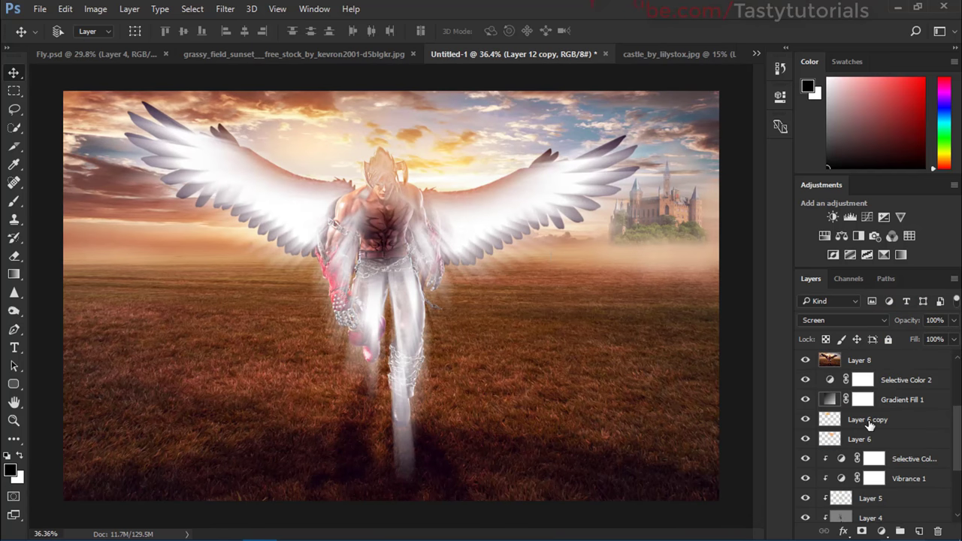
pyautogui.keyDown('ctrl'); pyautogui.click(830, 455); pyautogui.keyUp('ctrl')
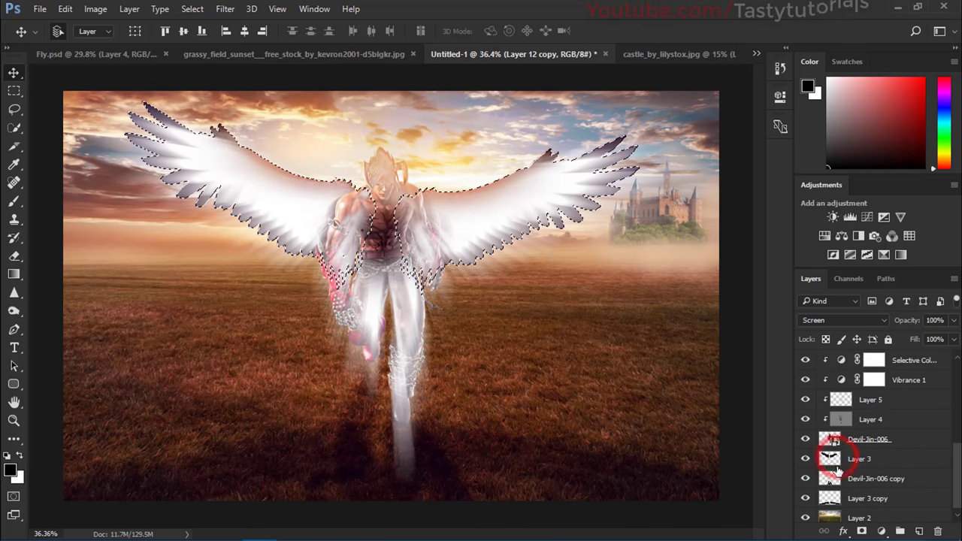
pyautogui.keyDown('ctrl'); pyautogui.keyDown('shift'); pyautogui.click(828, 441); pyautogui.keyUp('shift'); pyautogui.keyUp('ctrl')
pyautogui.scroll(5, 845, 420)
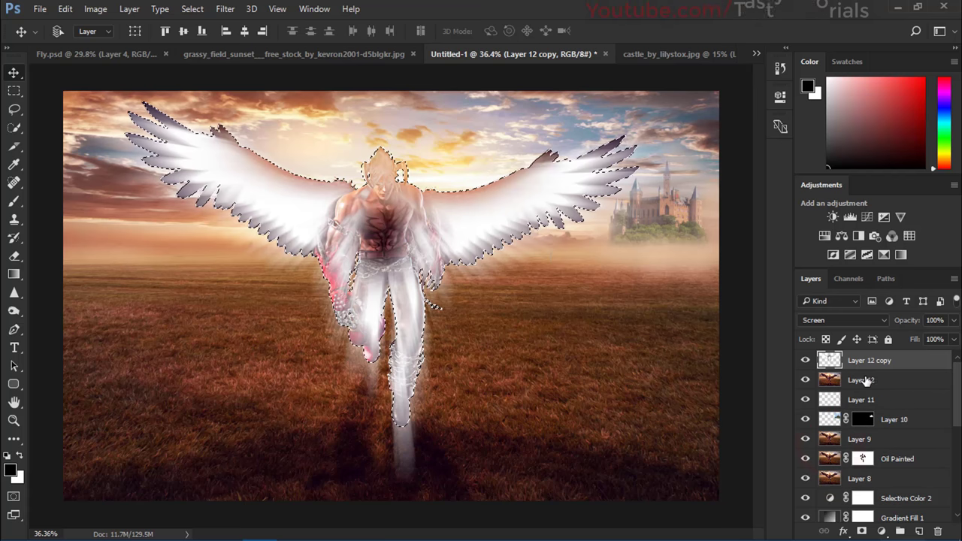
pyautogui.hotkey('ctrl', 'shift', 'j')
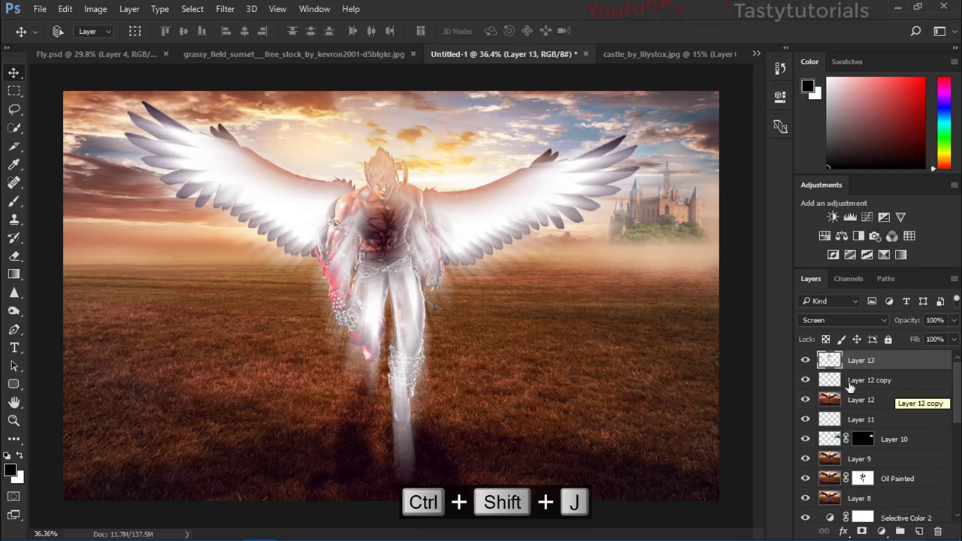
pyautogui.click(804, 380)
pyautogui.click(805, 360)
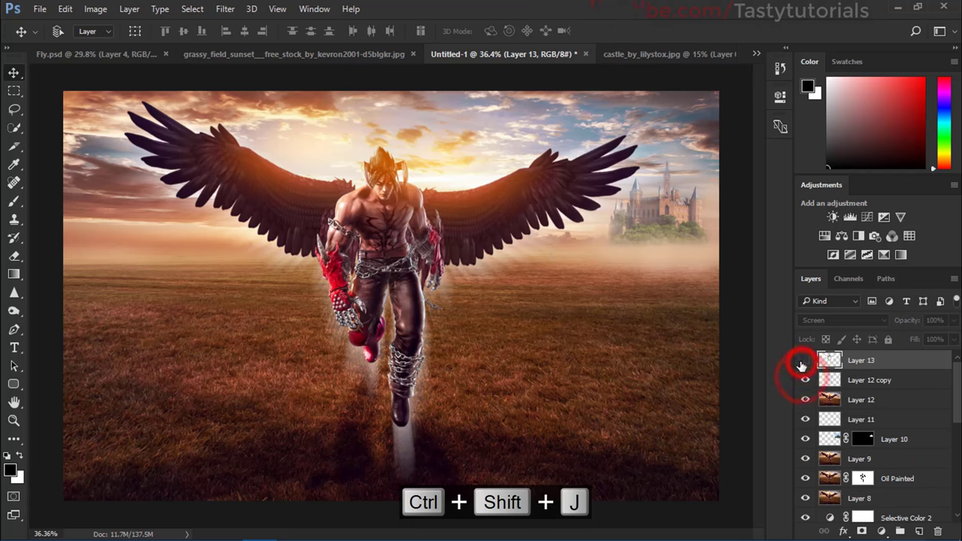
# Step: Erase the white light streaks below the character's feet on Layer 12 copy with a soft eraser of size 175
pyautogui.scroll(2, 409, 449)
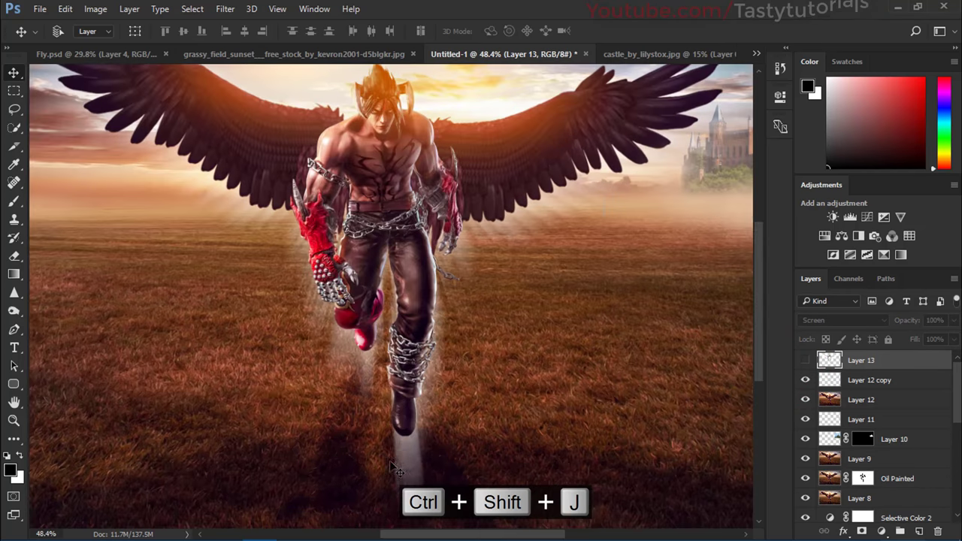
pyautogui.press('b')
pyautogui.scroll(1, 395, 451)
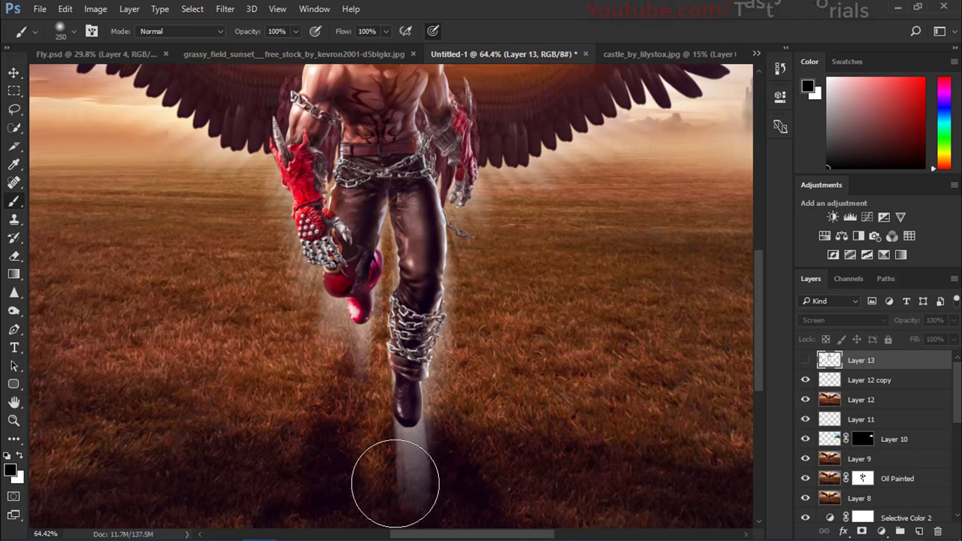
pyautogui.click(881, 387)
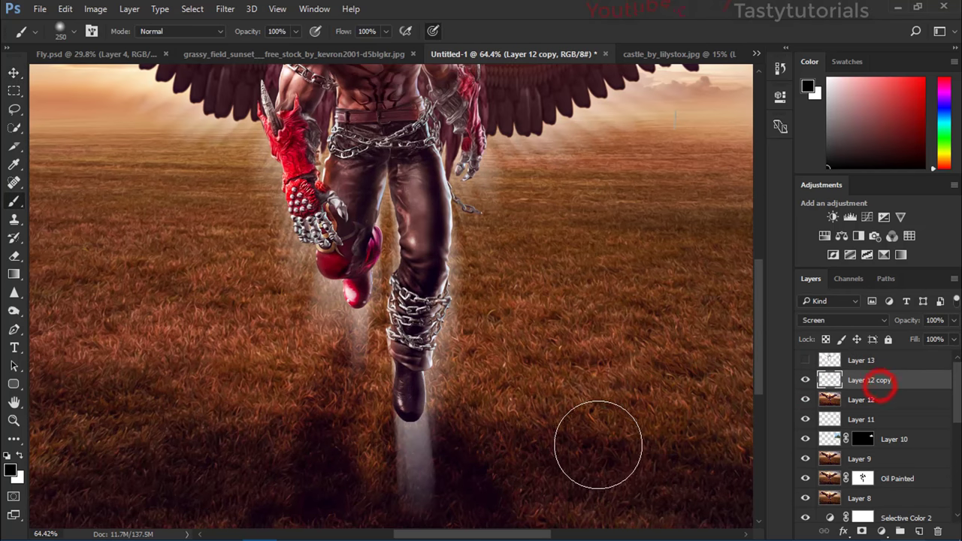
pyautogui.press('e')
pyautogui.moveTo(420, 425)
pyautogui.mouseDown()
pyautogui.moveTo(411, 400)
pyautogui.moveTo(399, 442)
pyautogui.moveTo(373, 412)
pyautogui.mouseUp()
pyautogui.moveTo(343, 261)
pyautogui.mouseDown()
pyautogui.moveTo(355, 295)
pyautogui.moveTo(357, 280)
pyautogui.moveTo(362, 320)
pyautogui.moveTo(399, 280)
pyautogui.mouseUp()
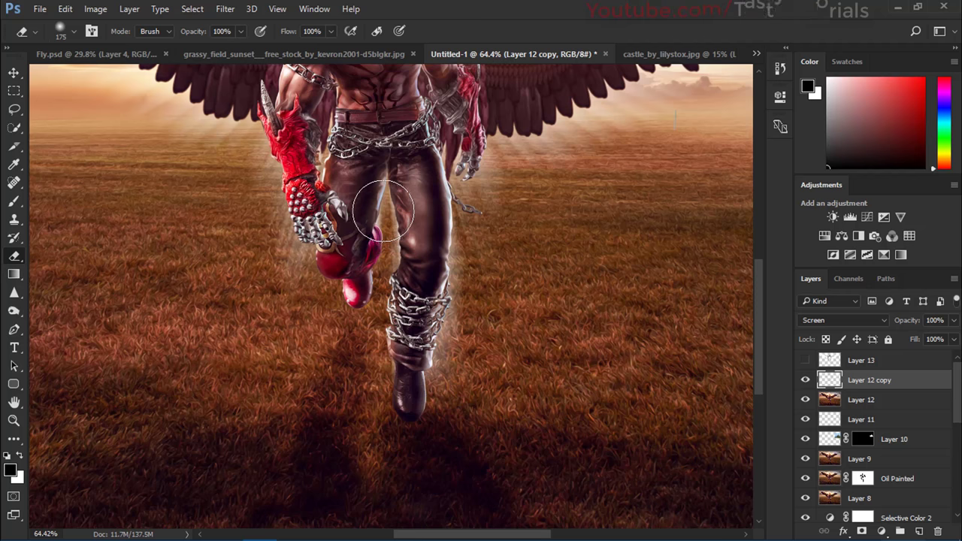
# Step: Erase the remaining glow beside the character's lower leg on Layer 12 copy with the soft eraser
pyautogui.scroll(1, 429, 339)
pyautogui.moveTo(424, 342); pyautogui.dragTo(421, 340)
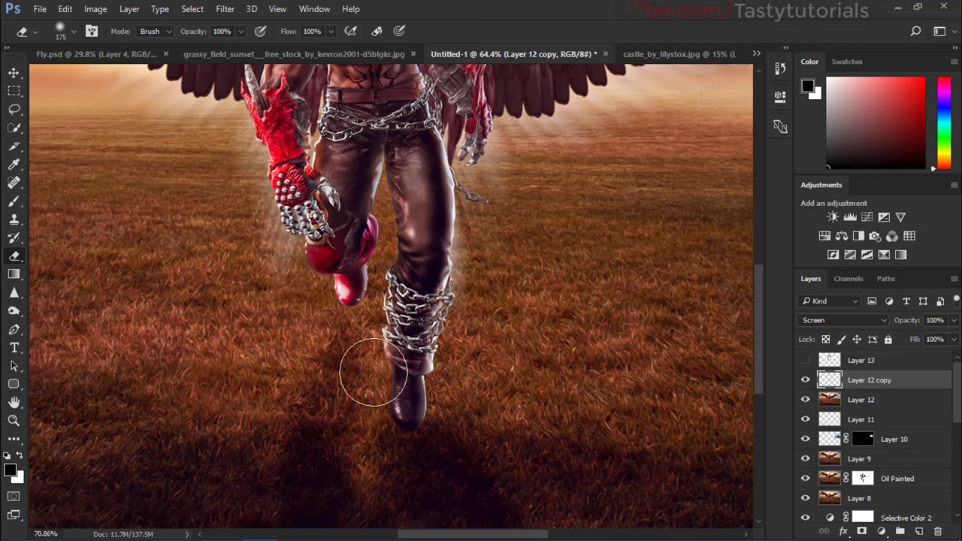
pyautogui.scroll(-5, 339, 413)
pyautogui.scroll(-2, 305, 426)
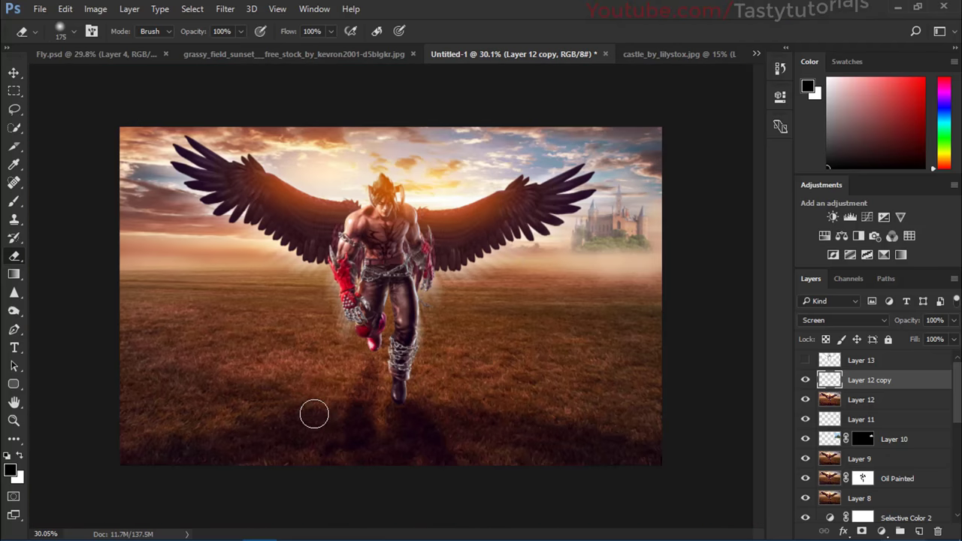
# Step: Try to enlarge Layer 12 copy so that it reaches the lower-right corner of the image
pyautogui.hotkey('ctrl', 't')
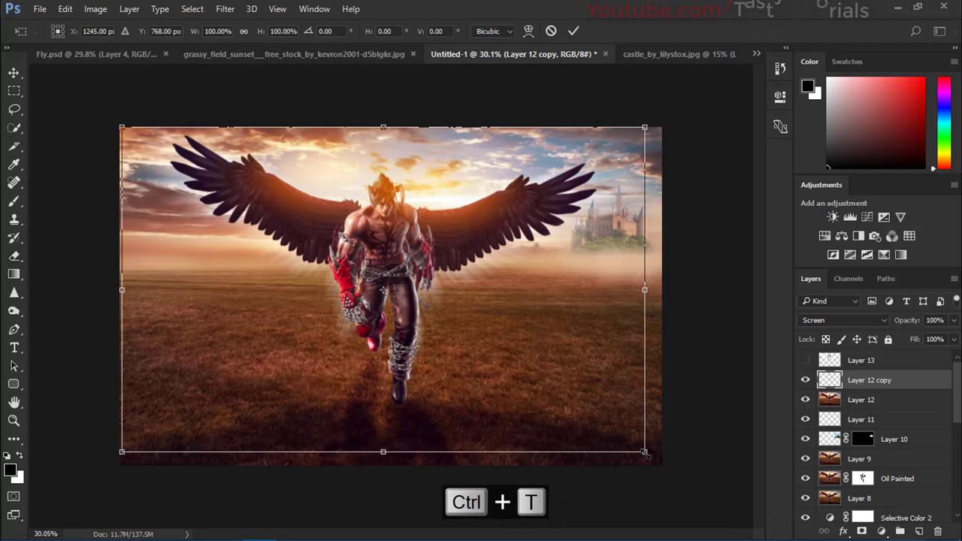
pyautogui.moveTo(645, 453); pyautogui.dragTo(662, 465)
pyautogui.hotkey('ctrl', 'z')
pyautogui.press('Return')
pyautogui.press('e')
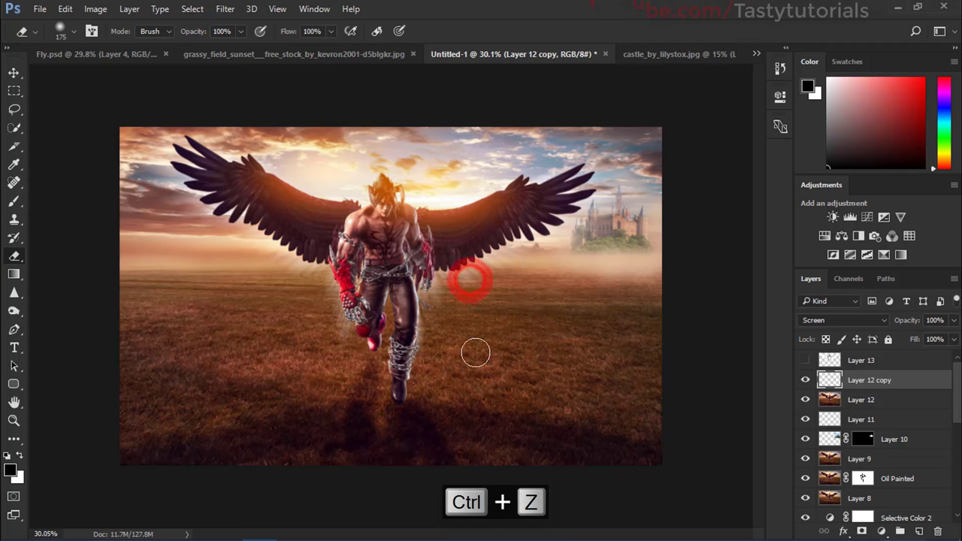
# Step: Try another pass of the Radial Blur filter on Layer 12 copy and undo it
pyautogui.hotkey('ctrl', 'f')
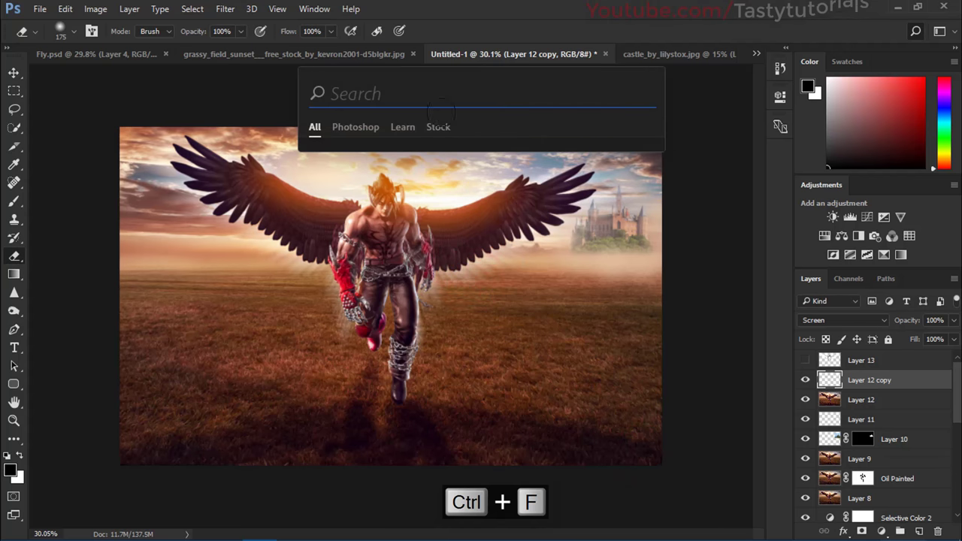
pyautogui.hotkey('ctrl', 'alt', 'f')
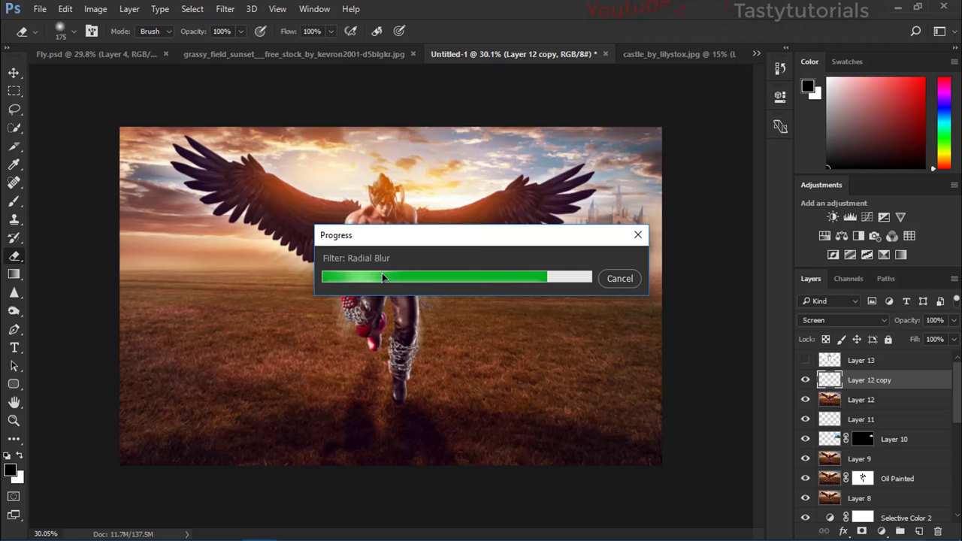
pyautogui.scroll(1, 381, 273)
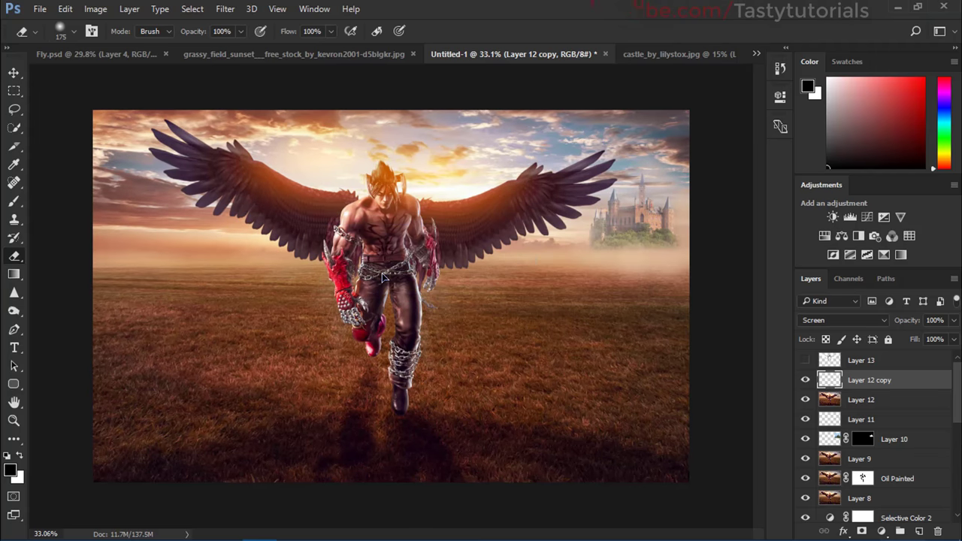
pyautogui.hotkey('ctrl', 'alt', 'z')
pyautogui.scroll(1, 387, 300)
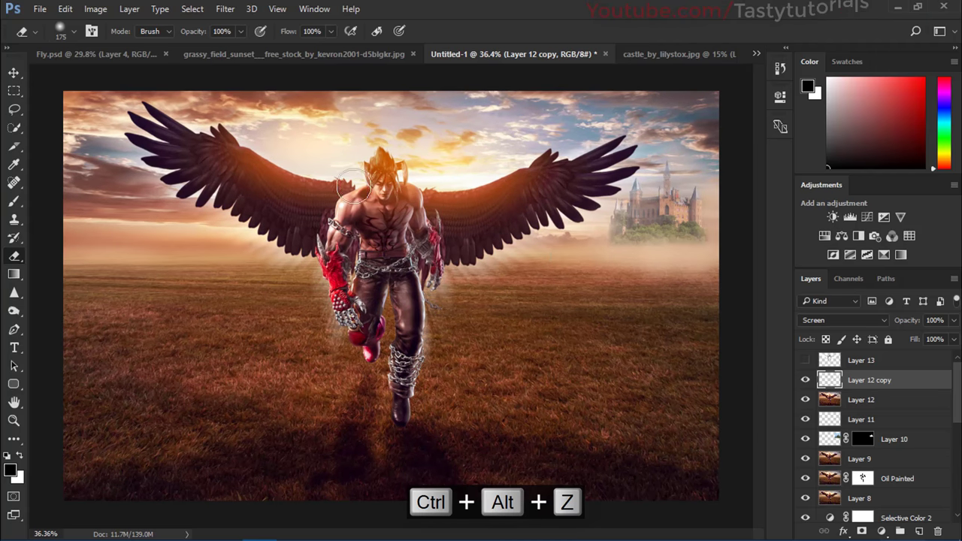
pyautogui.scroll(1, 864, 344)
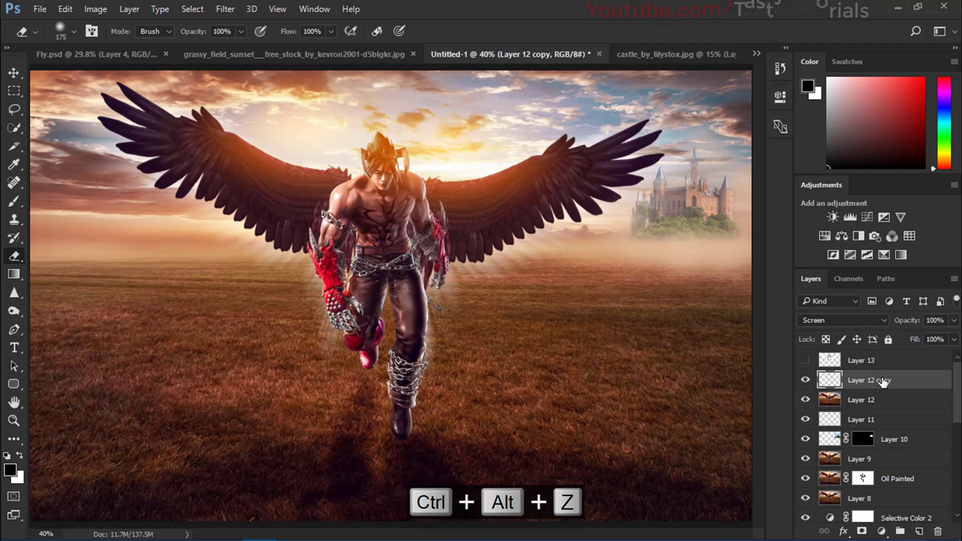
# Step: Show Layer 13, lower its opacity to 1%, and toggle its visibility to compare
pyautogui.click(806, 360)
pyautogui.click(857, 361)
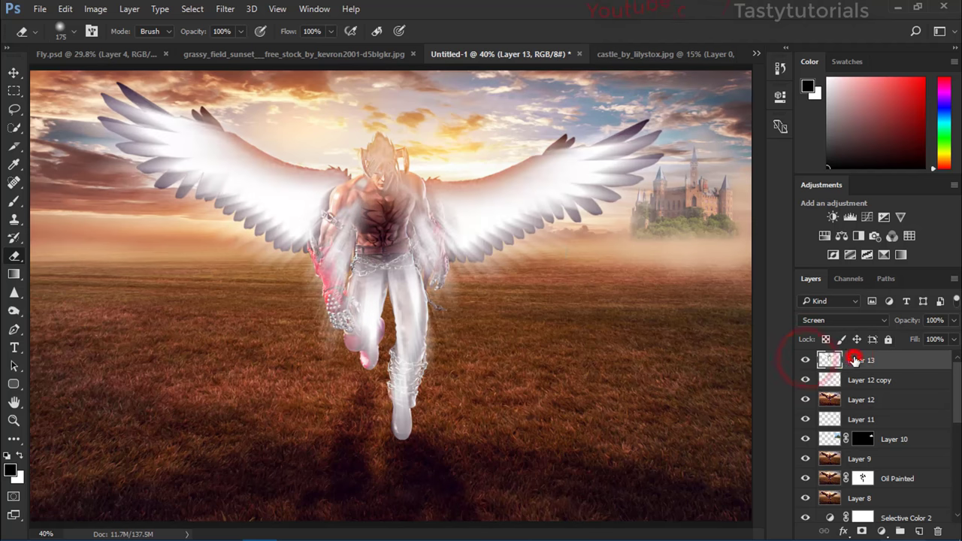
pyautogui.moveTo(907, 320); pyautogui.dragTo(781, 319)
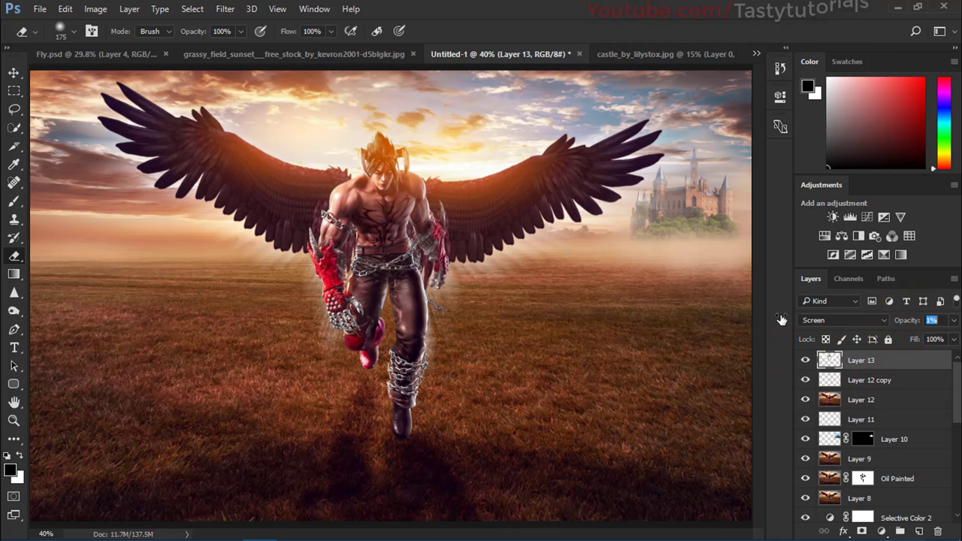
pyautogui.click(805, 362)
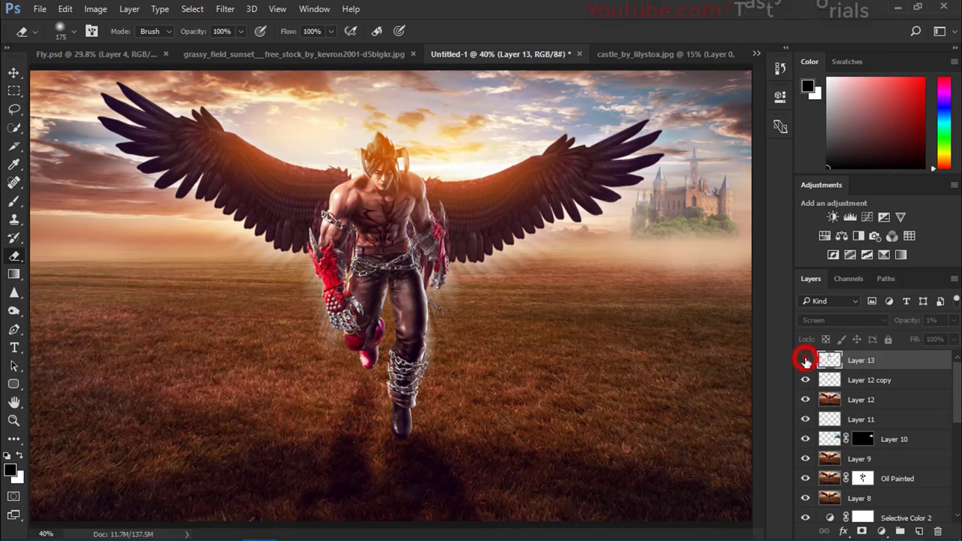
# Step: Group Layer 13 and Layer 12 copy together
pyautogui.click(877, 381)
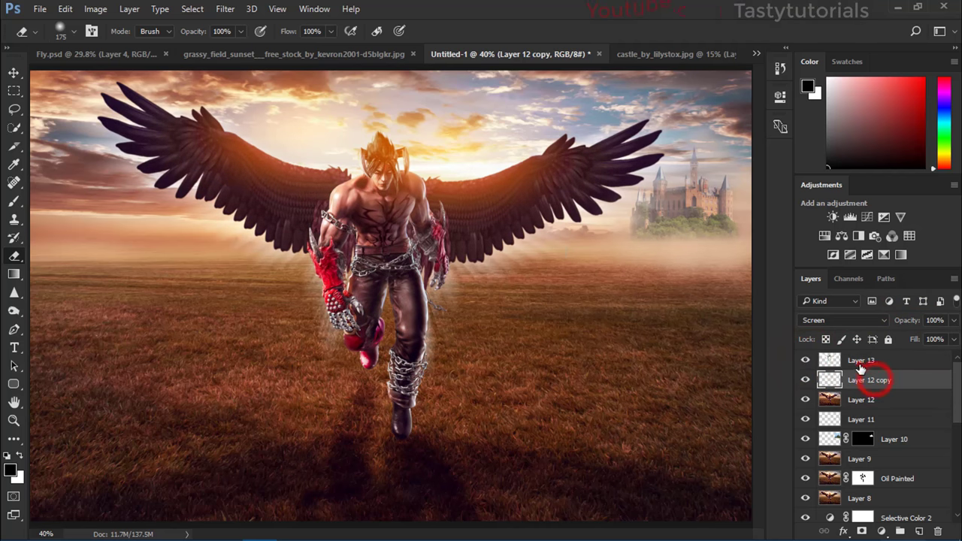
pyautogui.click(858, 363)
pyautogui.keyDown('shift'); pyautogui.click(889, 381); pyautogui.keyUp('shift')
pyautogui.hotkey('ctrl', 'g')
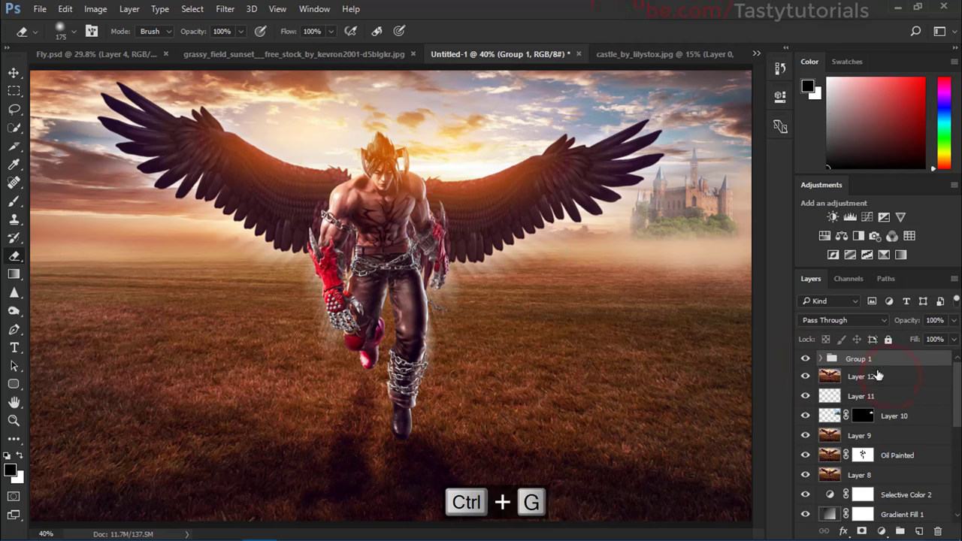
# Step: Add a Hue/Saturation adjustment clipped to Group 1 and turn on Colorize
pyautogui.click(824, 237)
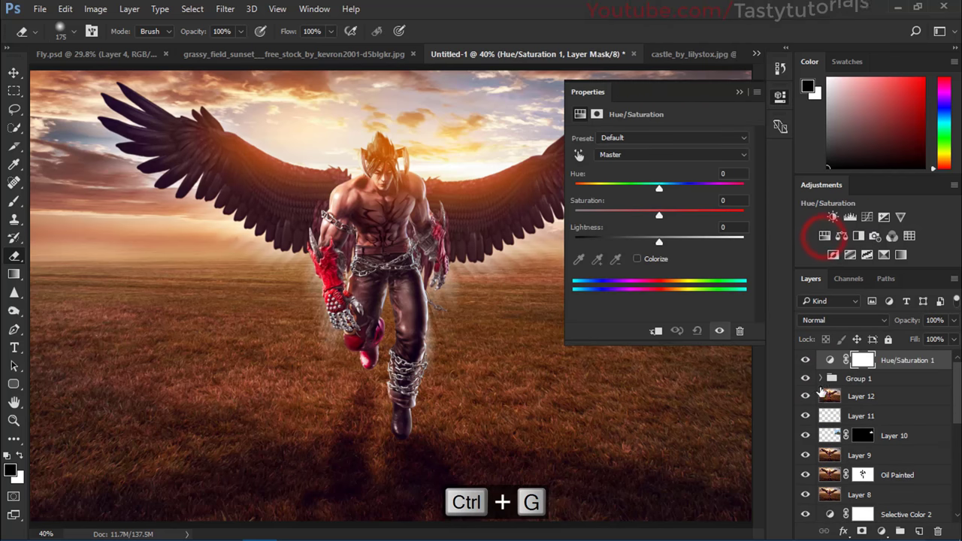
pyautogui.click(655, 331)
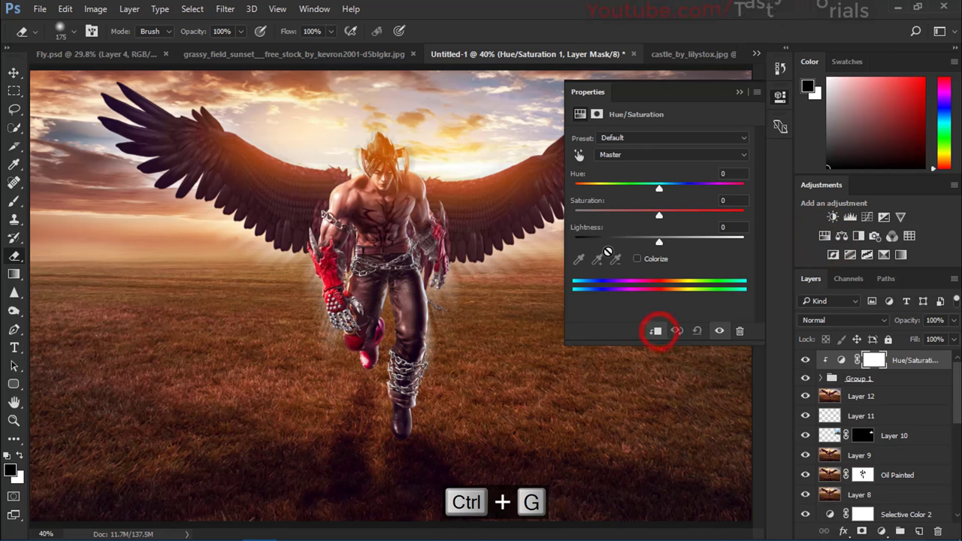
pyautogui.click(637, 259)
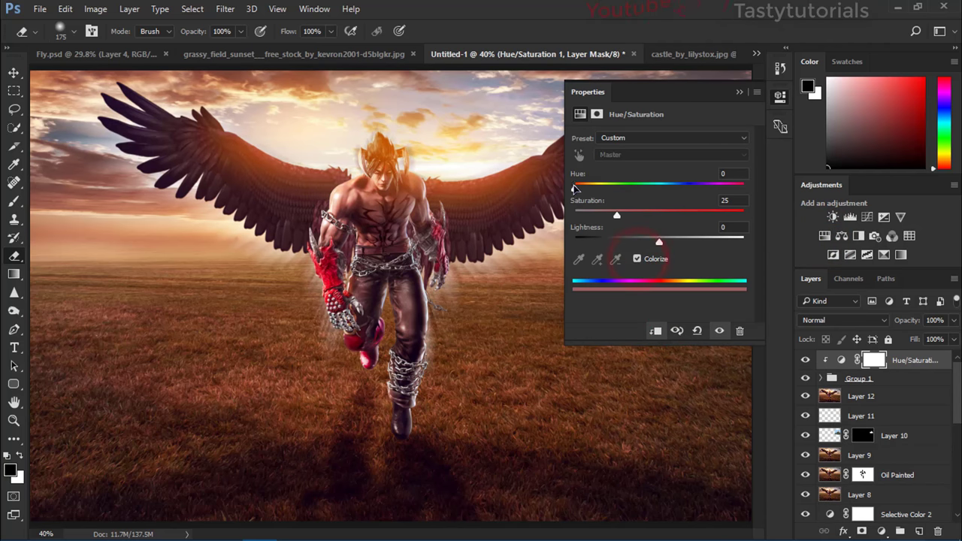
# Step: Tint the glow orange with a hue of 32 and a raised saturation in the clipped Hue/Saturation adjustment
pyautogui.click(618, 215)
pyautogui.moveTo(627, 218); pyautogui.dragTo(699, 216)
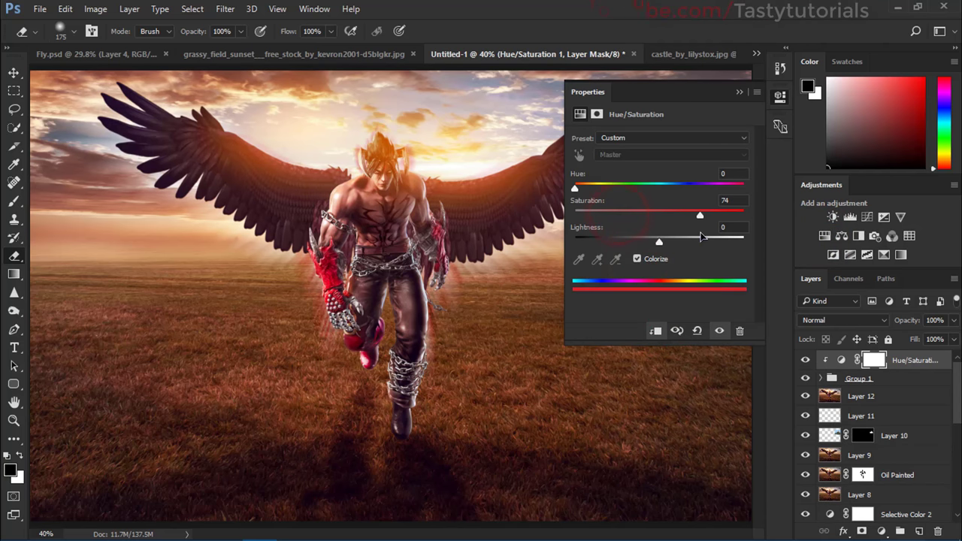
pyautogui.moveTo(575, 188); pyautogui.dragTo(594, 202)
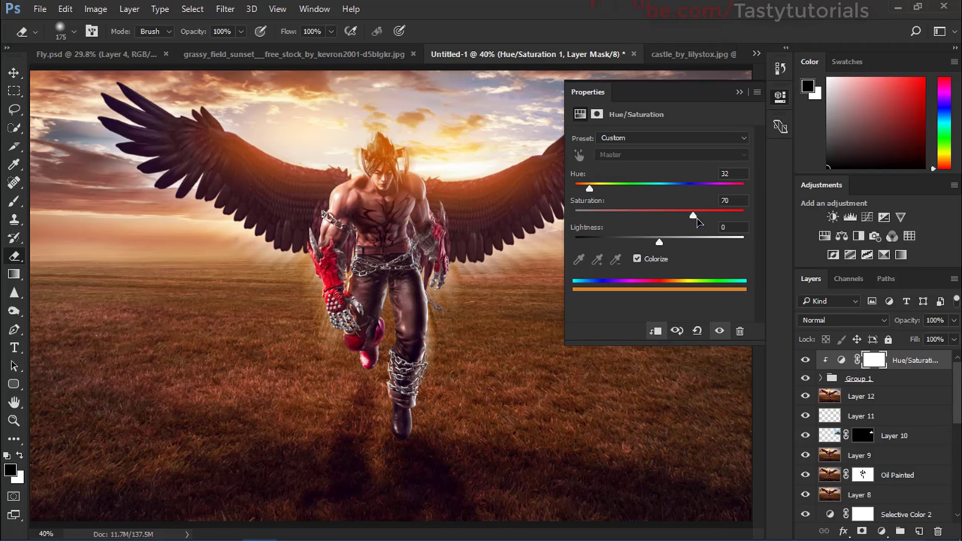
pyautogui.moveTo(697, 218); pyautogui.dragTo(678, 217)
pyautogui.click(736, 92)
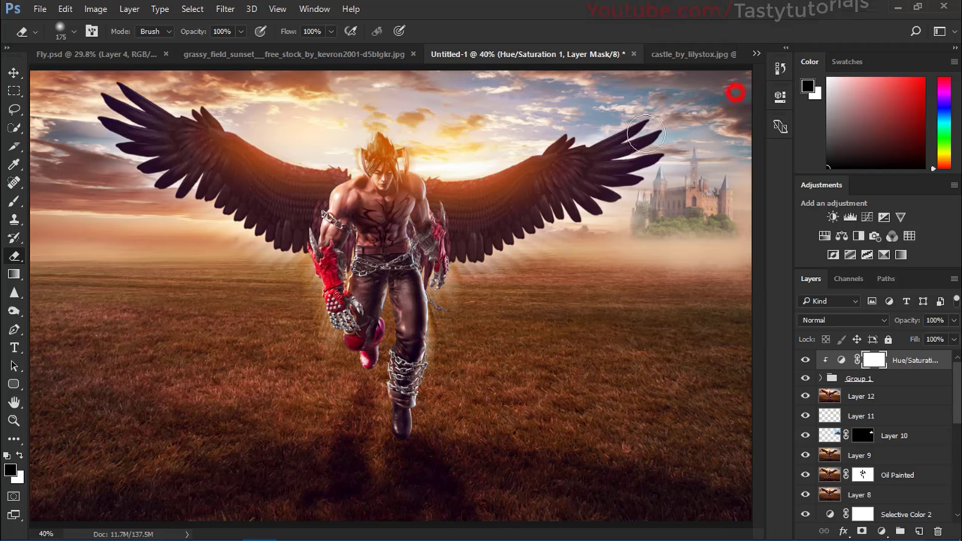
# Step: Try the Hue/Saturation adjustment at about 43% opacity, and set Group 1's opacity to 59%
pyautogui.moveTo(909, 320); pyautogui.dragTo(869, 322)
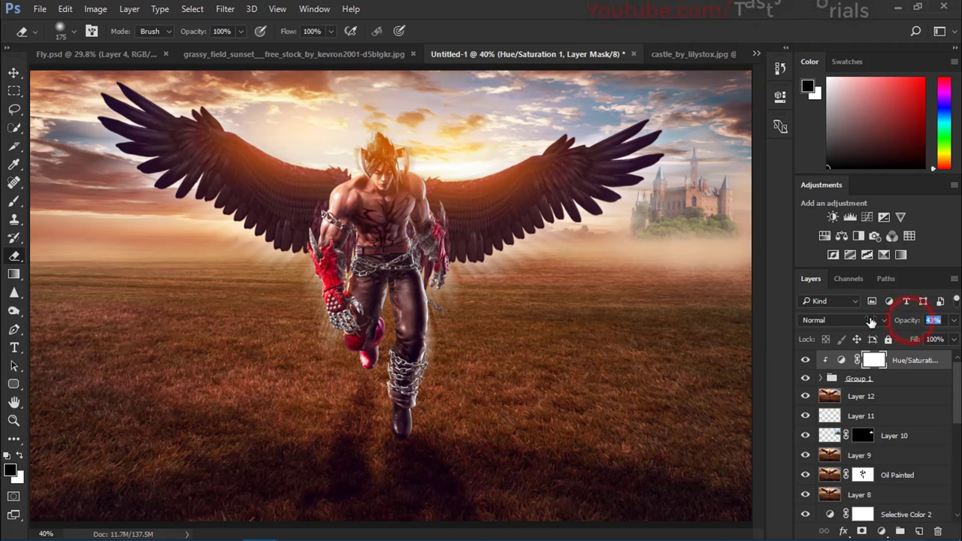
pyautogui.click(914, 378)
pyautogui.moveTo(906, 320); pyautogui.dragTo(866, 326)
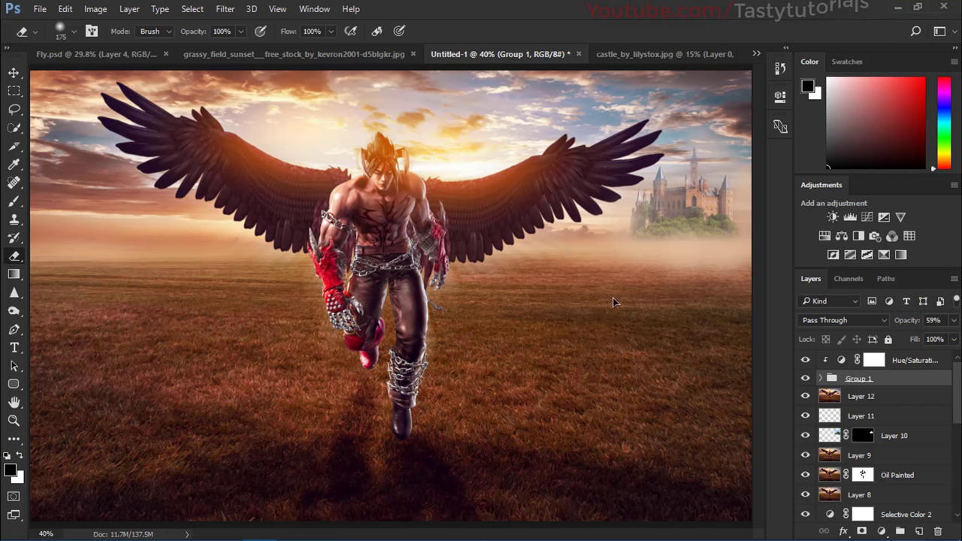
# Step: Stamp all visible layers into a new layer above the Hue/Saturation adjustment and duplicate it
pyautogui.scroll(-1, 449, 280)
pyautogui.press('v')
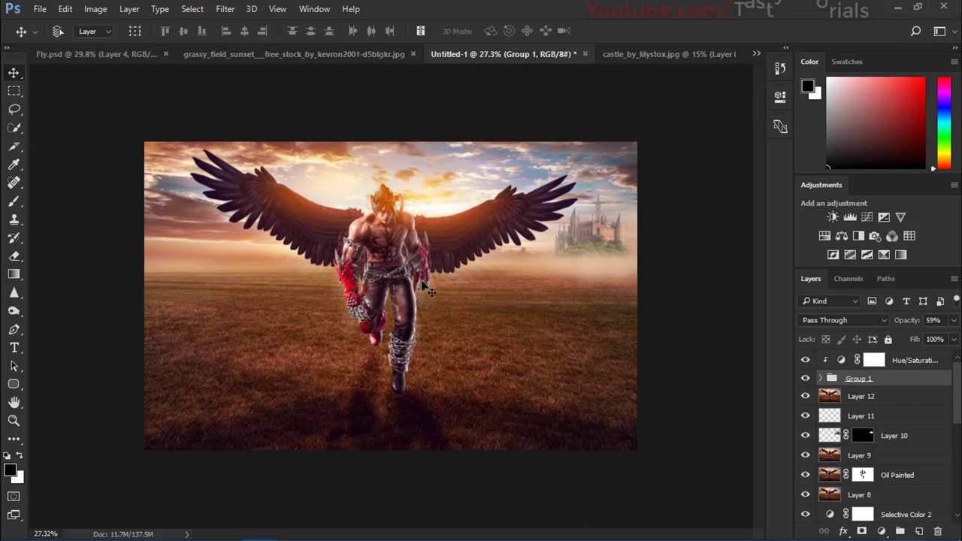
pyautogui.scroll(1, 422, 290)
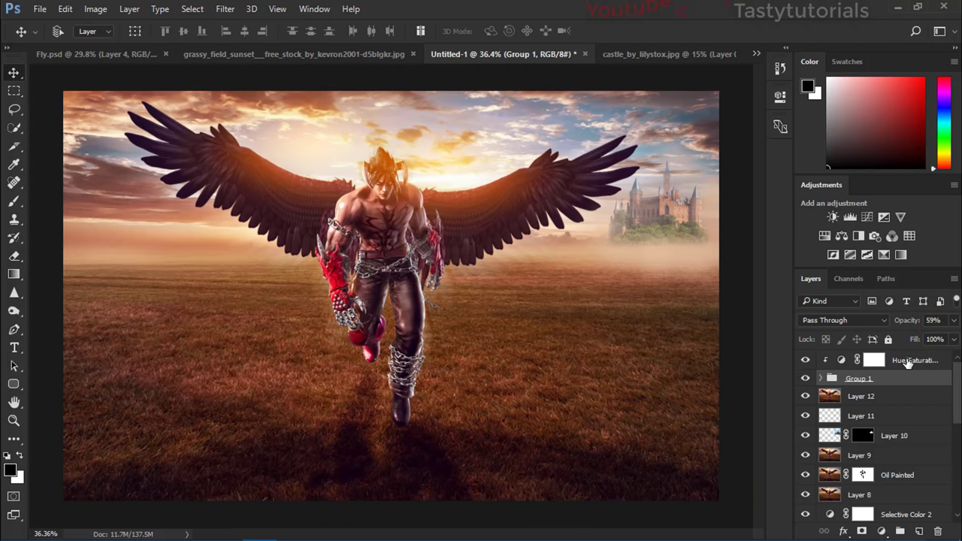
pyautogui.click(904, 364)
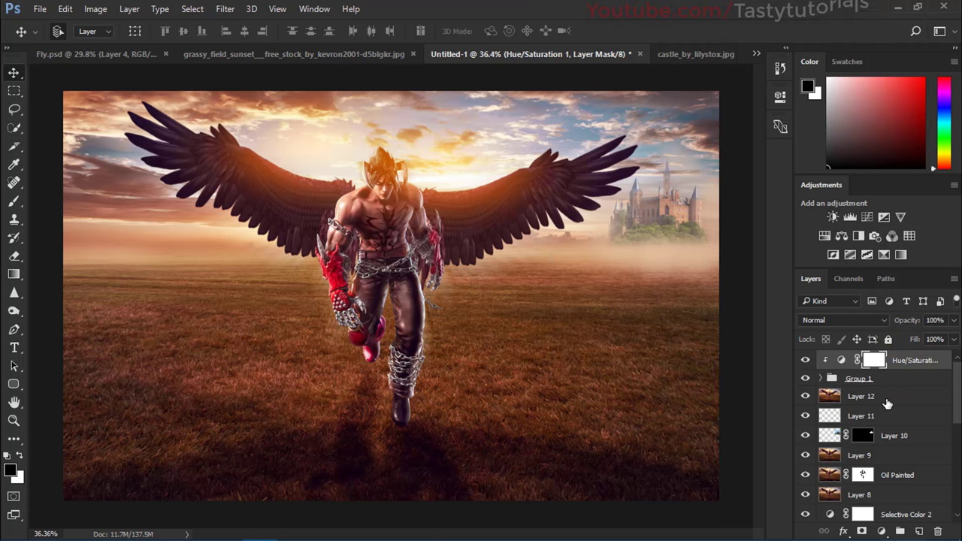
pyautogui.hotkey('ctrl', 'shift', 'alt', 'e')
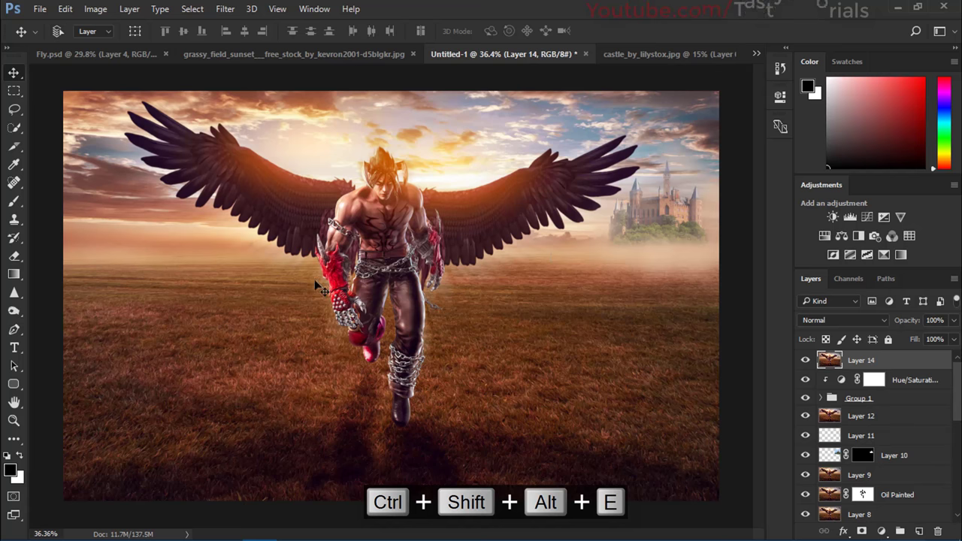
pyautogui.click(224, 8)
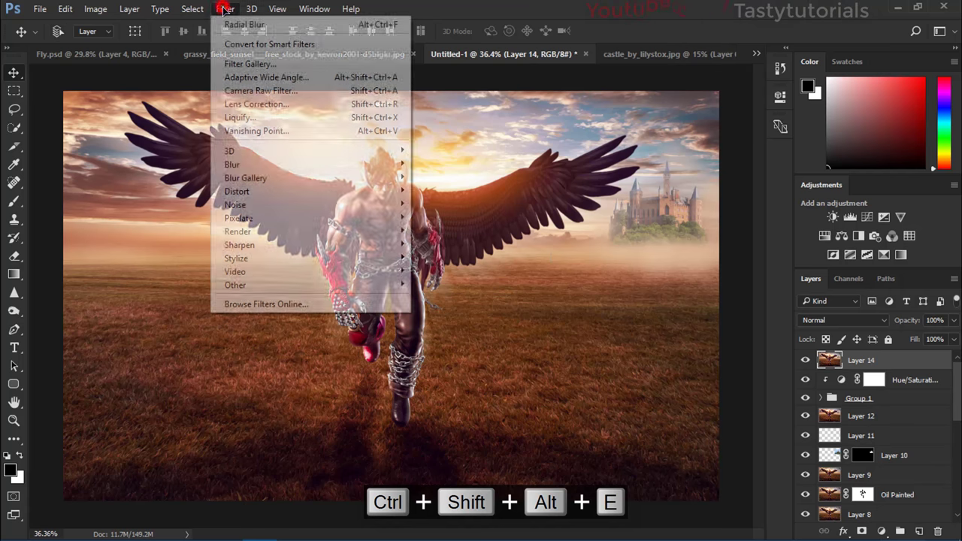
pyautogui.click(223, 7)
pyautogui.hotkey('ctrl', 'j')
# Step: Start an Iris Blur on Layer 14 copy and shape its ellipse around the character and wings, nearly spanning the image
pyautogui.click(224, 9)
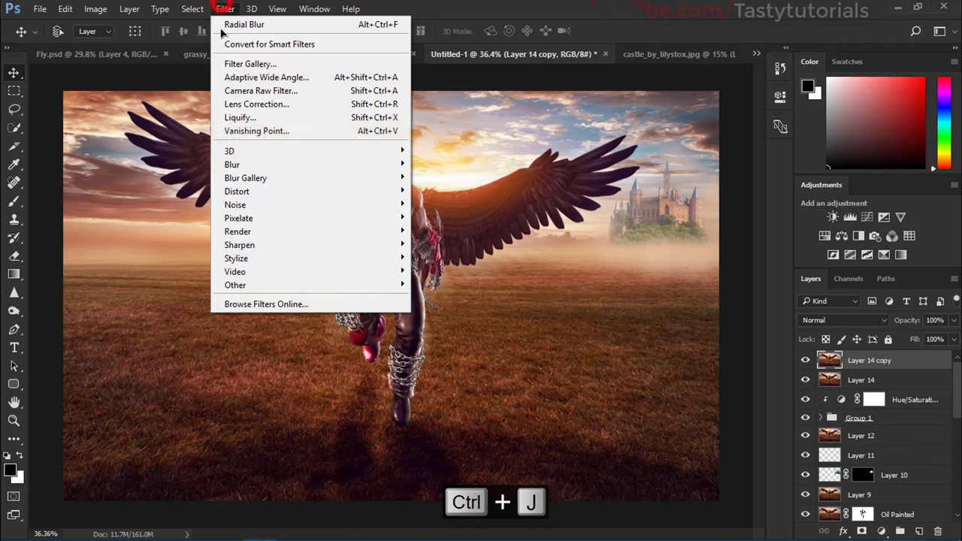
pyautogui.moveTo(239, 178)
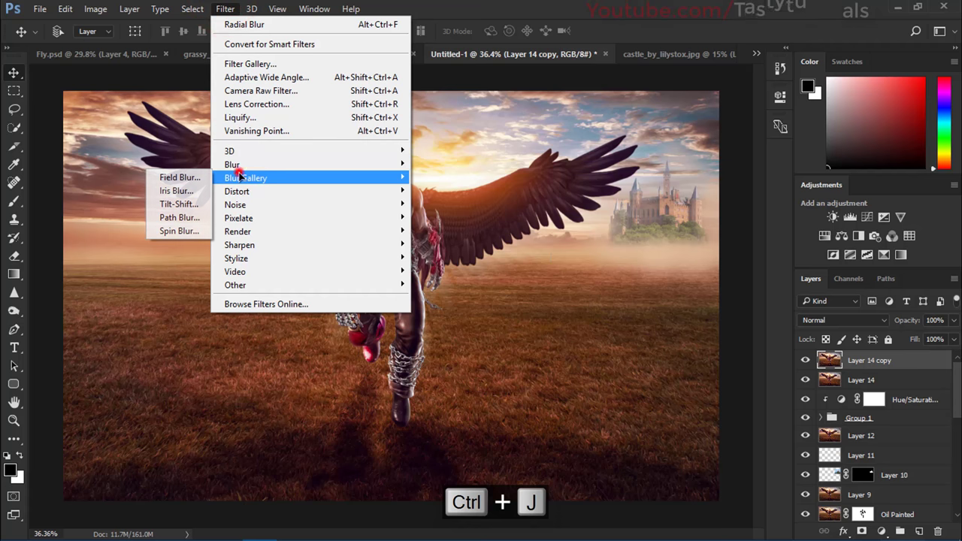
pyautogui.click(189, 191)
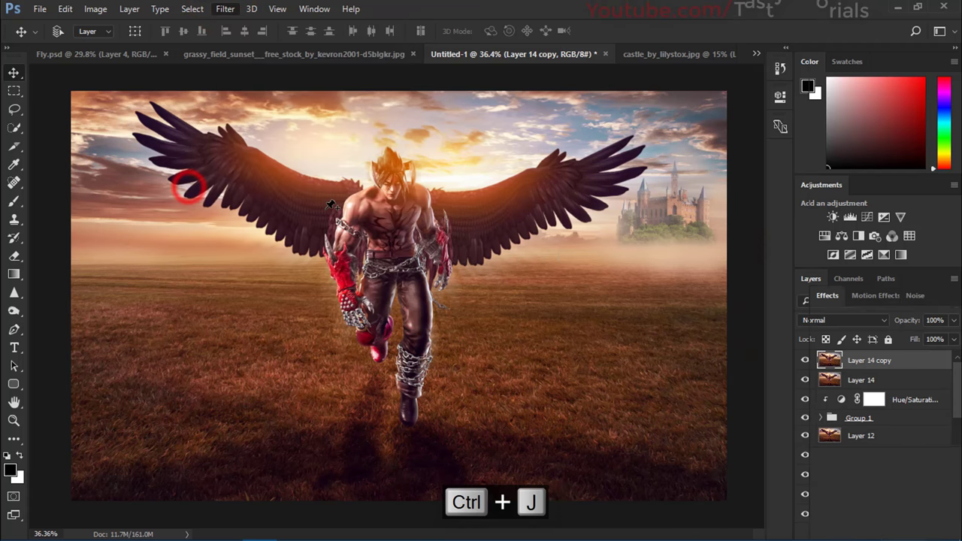
pyautogui.moveTo(400, 299); pyautogui.dragTo(390, 240)
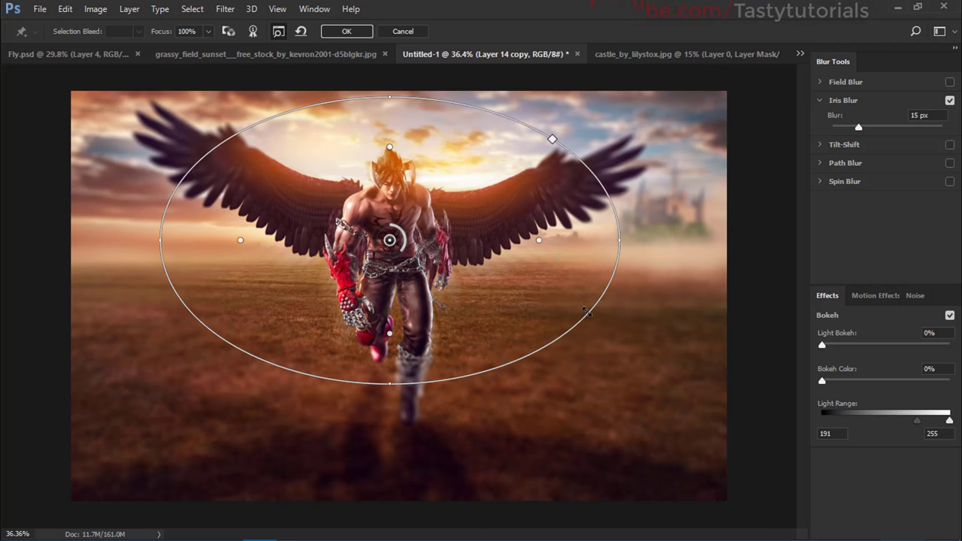
pyautogui.moveTo(584, 311); pyautogui.dragTo(606, 333)
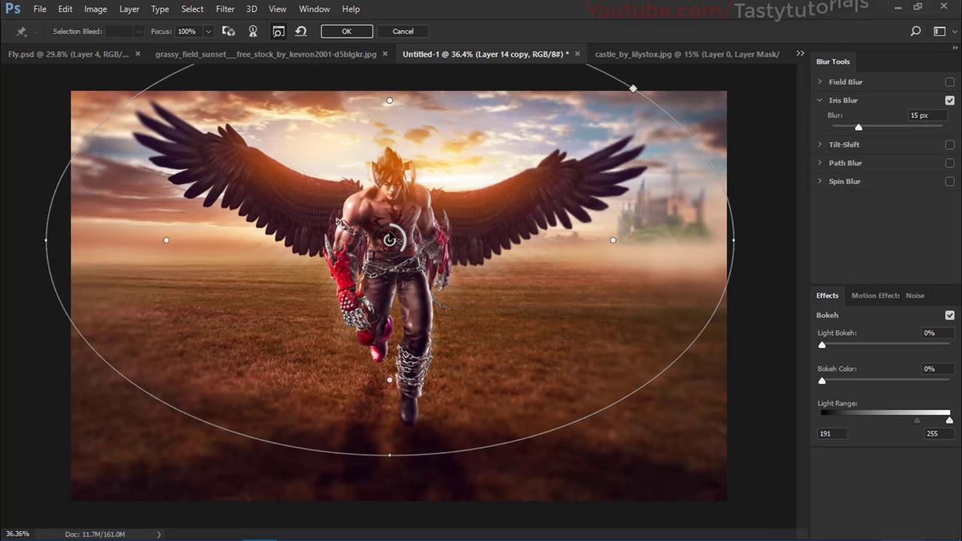
pyautogui.moveTo(390, 241); pyautogui.dragTo(385, 288)
pyautogui.moveTo(384, 497)
pyautogui.mouseDown()
pyautogui.moveTo(393, 500)
pyautogui.moveTo(393, 485)
pyautogui.mouseUp()
pyautogui.moveTo(729, 282); pyautogui.dragTo(767, 278)
# Step: Set the Iris Blur to 22 px, Light Bokeh to 51%, Bokeh Color to 31% and the light range's upper limit to 192
pyautogui.moveTo(859, 127); pyautogui.dragTo(864, 128)
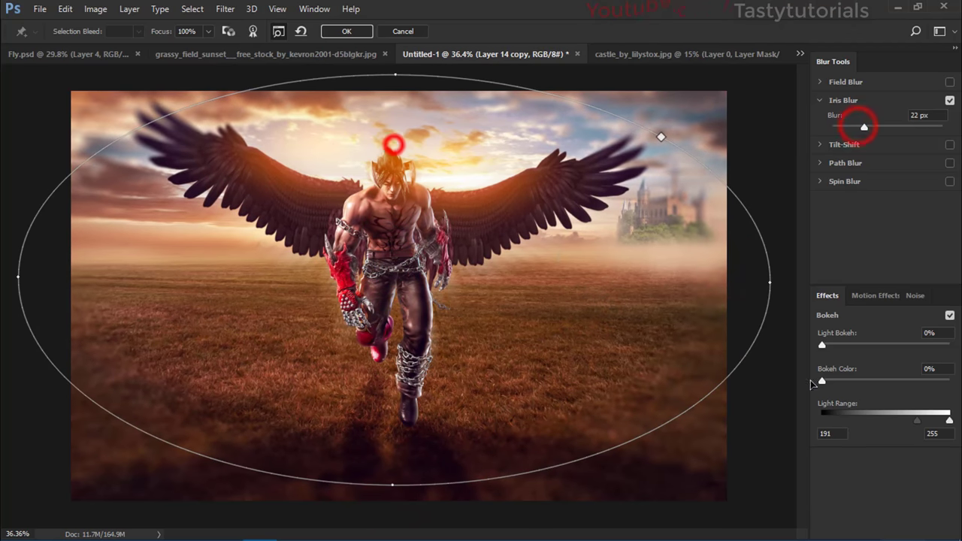
pyautogui.moveTo(821, 344); pyautogui.dragTo(887, 344)
pyautogui.moveTo(821, 380); pyautogui.dragTo(862, 380)
pyautogui.moveTo(949, 419); pyautogui.dragTo(917, 421)
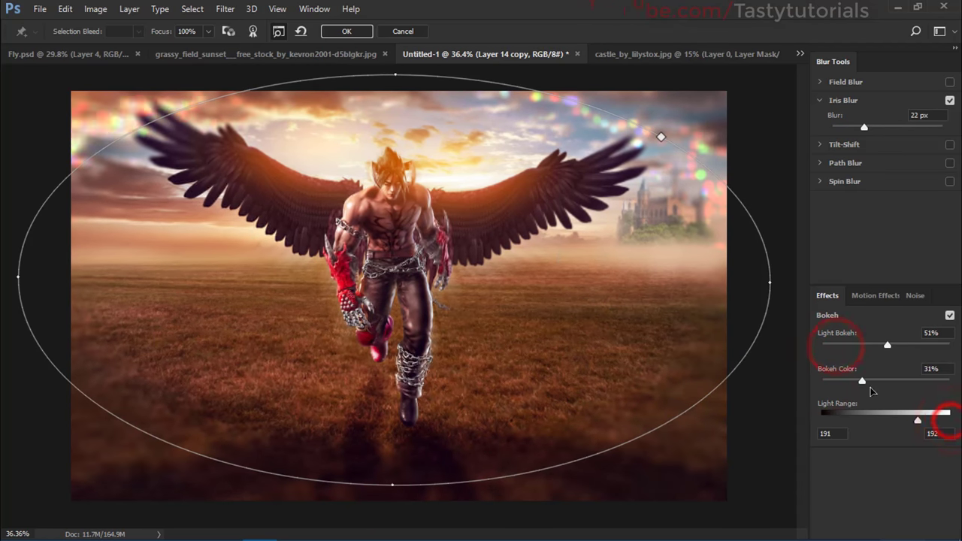
# Step: Set the Iris Blur to 14 px, Light Bokeh to 44% and Bokeh Color to 6%, and apply the blur
pyautogui.moveTo(862, 380); pyautogui.dragTo(830, 380)
pyautogui.moveTo(886, 344); pyautogui.dragTo(878, 345)
pyautogui.click(864, 127)
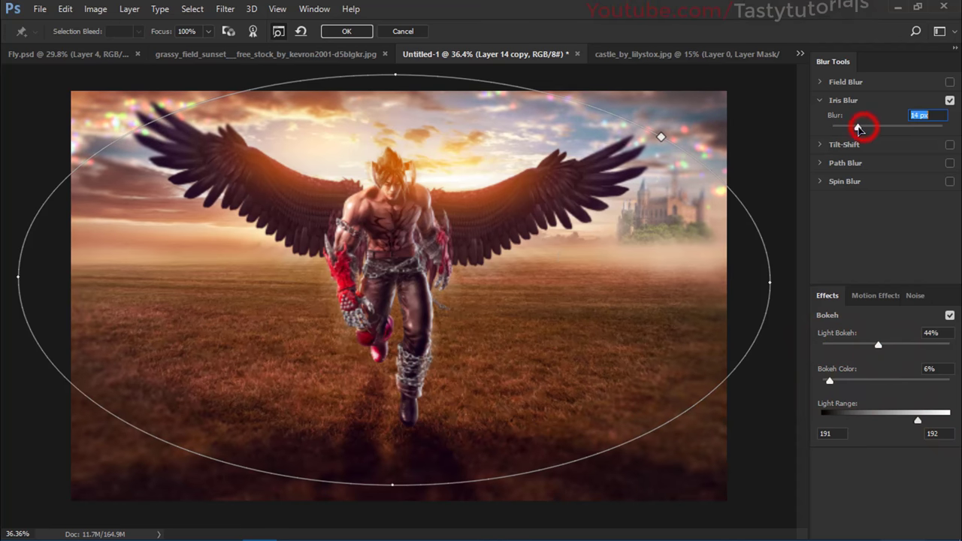
pyautogui.press('Return')
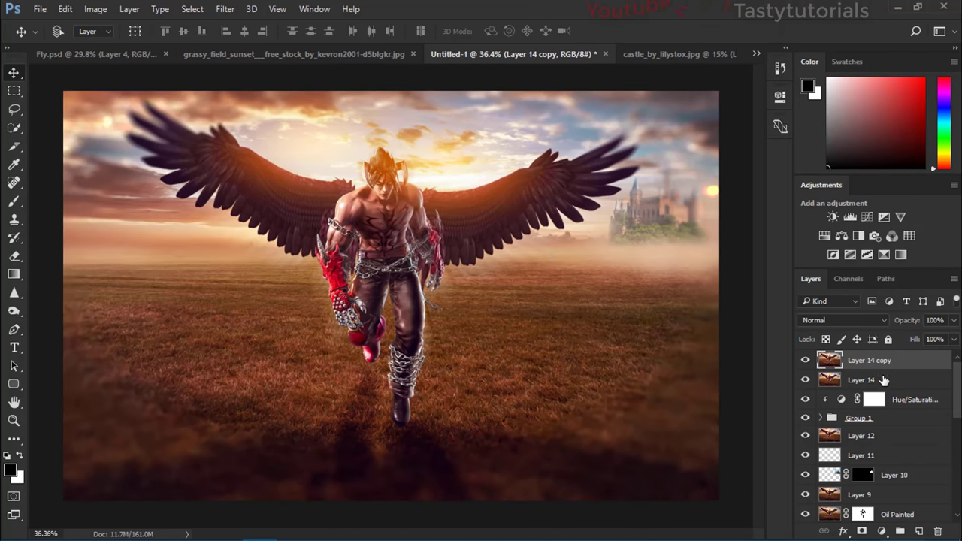
# Step: Add a Color Balance adjustment above Layer 14 copy, setting midtones to +2 green and shifting them slightly toward blue
pyautogui.click(841, 235)
pyautogui.moveTo(643, 219); pyautogui.dragTo(651, 221)
pyautogui.moveTo(640, 173); pyautogui.dragTo(629, 173)
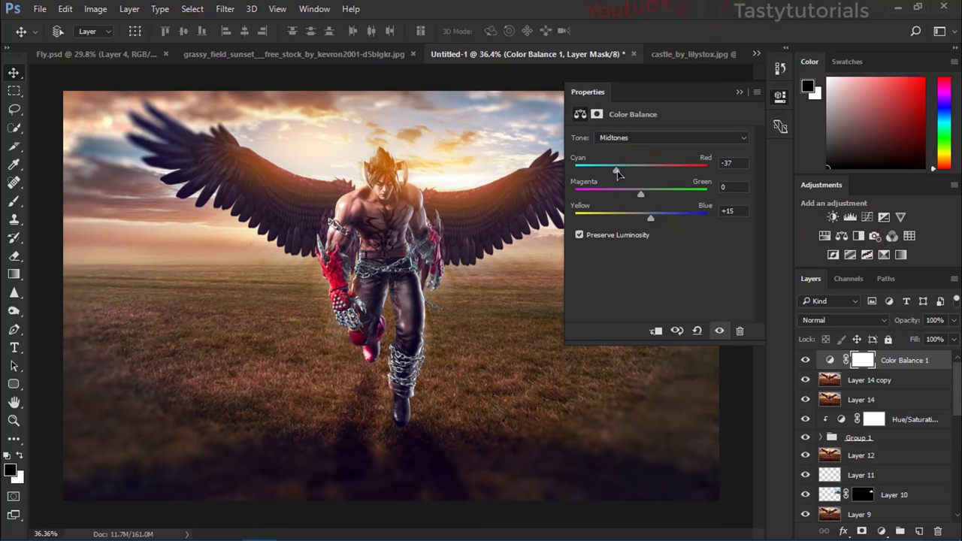
pyautogui.moveTo(634, 196); pyautogui.dragTo(644, 197)
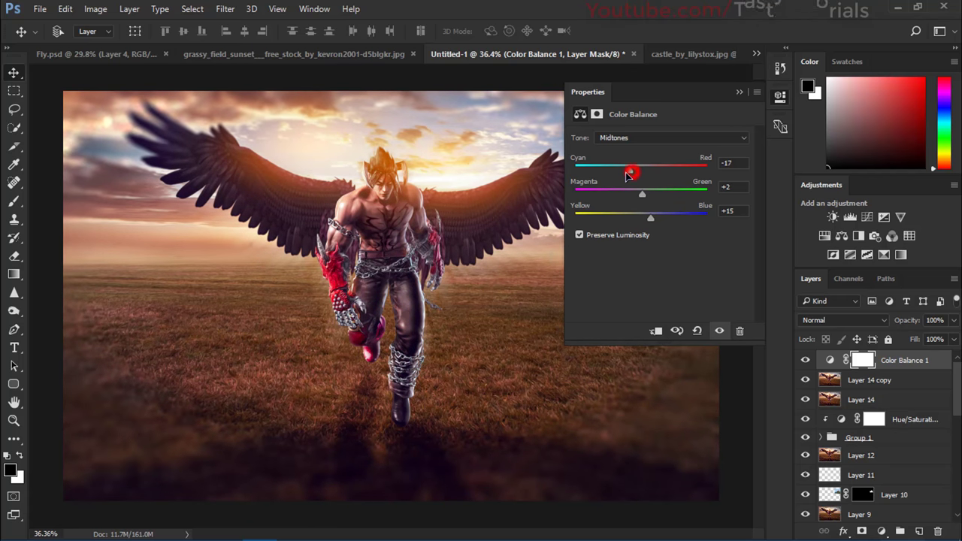
pyautogui.moveTo(629, 175)
pyautogui.mouseDown()
pyautogui.moveTo(584, 172)
pyautogui.moveTo(657, 181)
pyautogui.moveTo(640, 177)
pyautogui.mouseUp()
pyautogui.moveTo(651, 218); pyautogui.dragTo(648, 222)
pyautogui.click(739, 93)
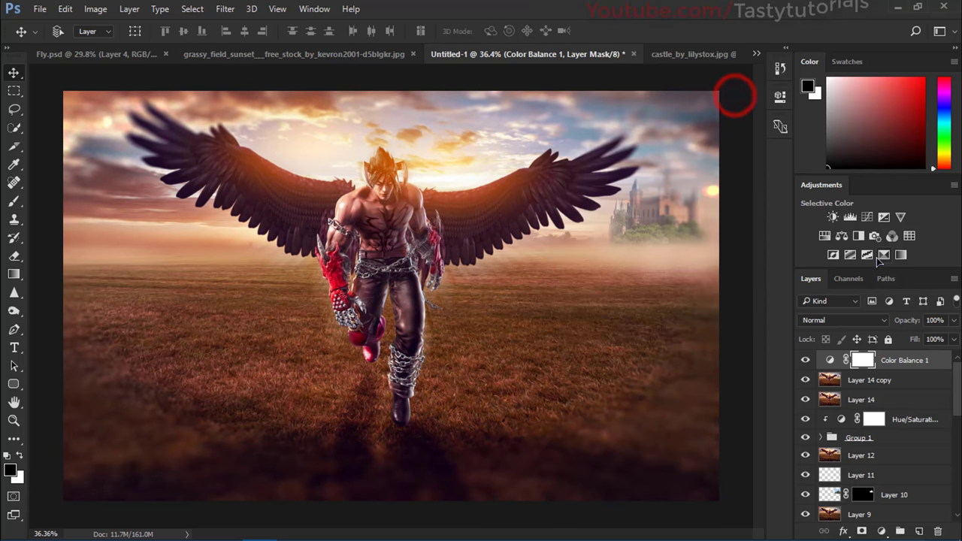
# Step: Add a Levels adjustment and set its Blue channel's black output level to 7 and midtones to 1.05
pyautogui.click(850, 217)
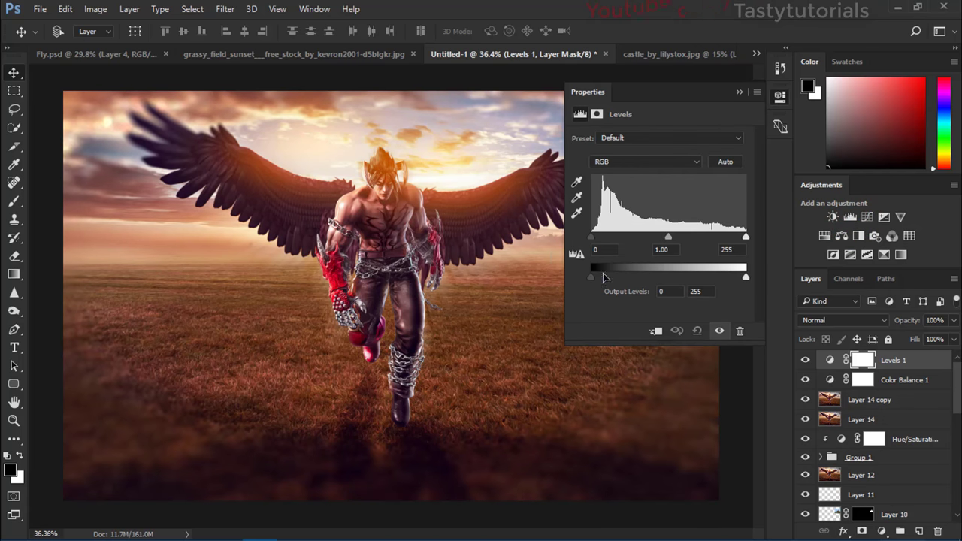
pyautogui.click(633, 162)
pyautogui.click(635, 197)
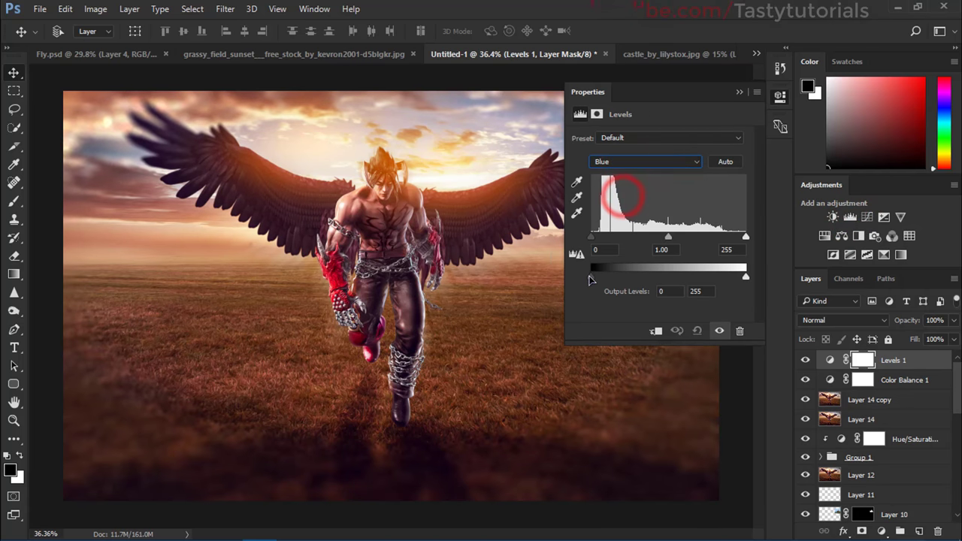
pyautogui.moveTo(591, 276); pyautogui.dragTo(607, 281)
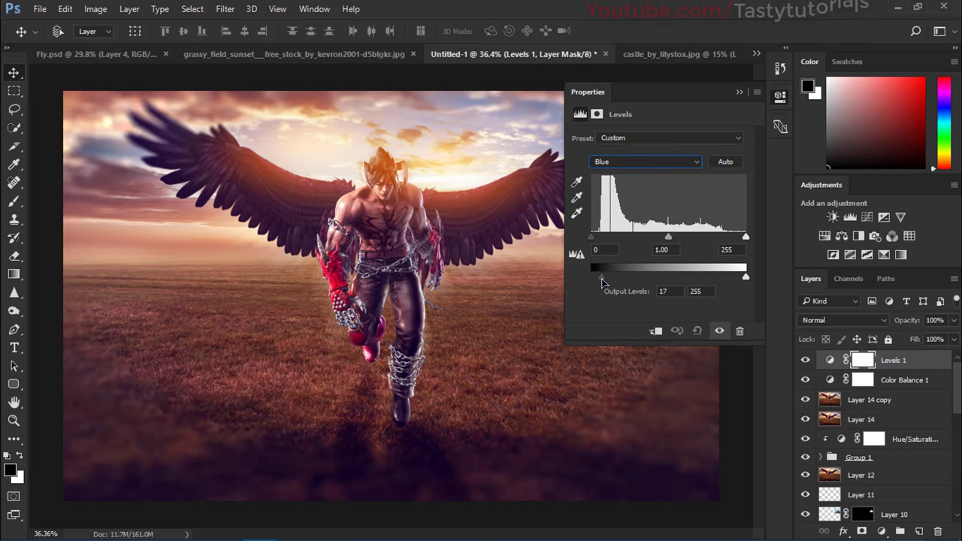
pyautogui.moveTo(667, 236); pyautogui.dragTo(659, 234)
# Step: Set the Red channel midtones of the Levels adjustment to 0.90
pyautogui.click(634, 162)
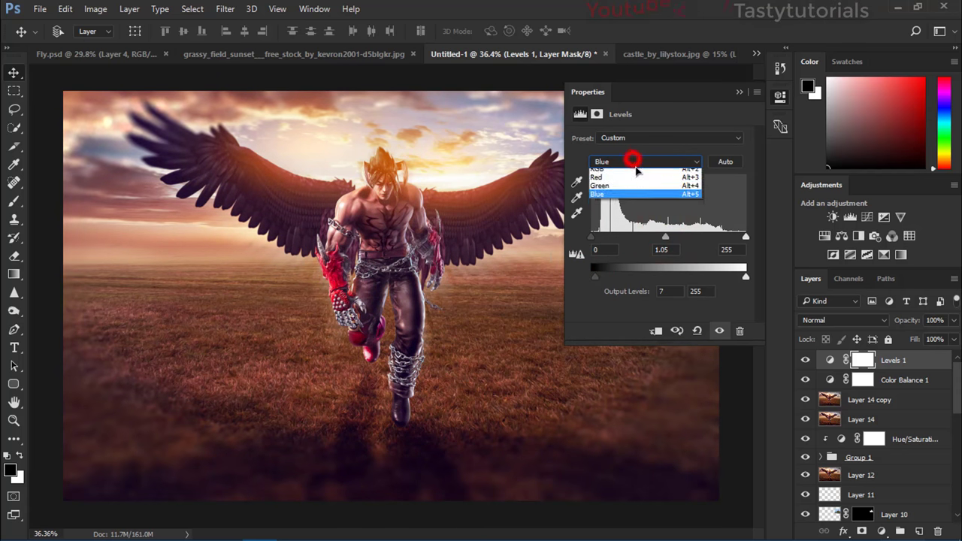
pyautogui.click(635, 180)
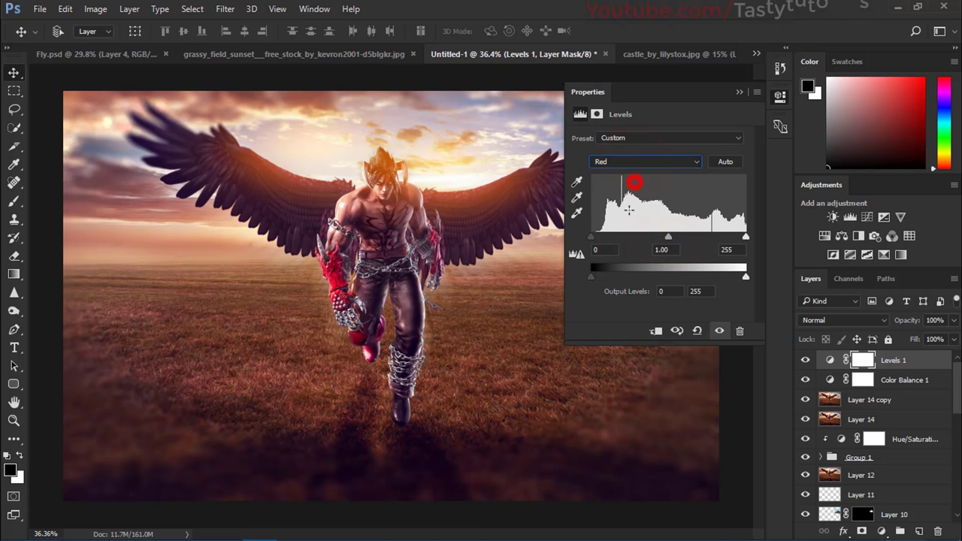
pyautogui.click(669, 239)
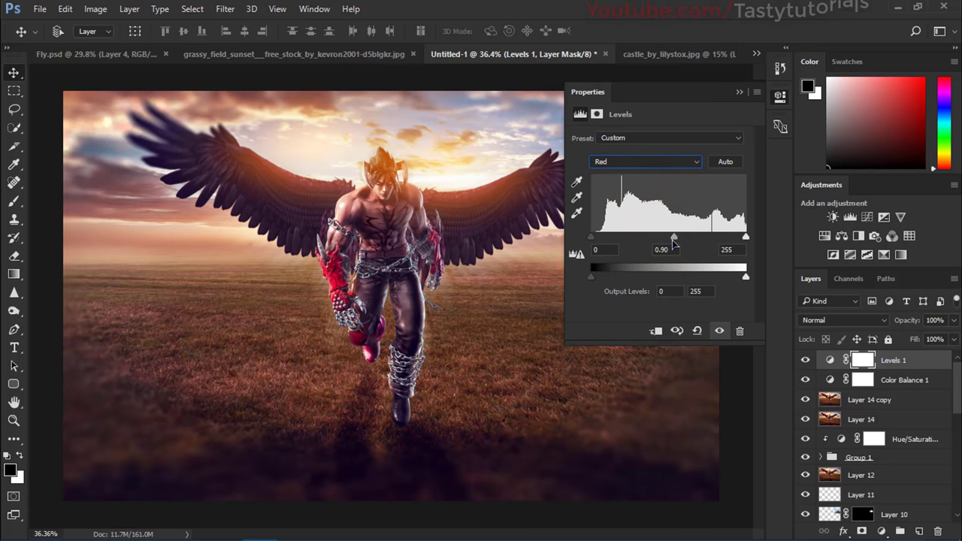
pyautogui.click(738, 93)
# Step: Add a Curves adjustment above Levels with one highlight point and one shadow point on the RGB curve's diagonal
pyautogui.click(867, 216)
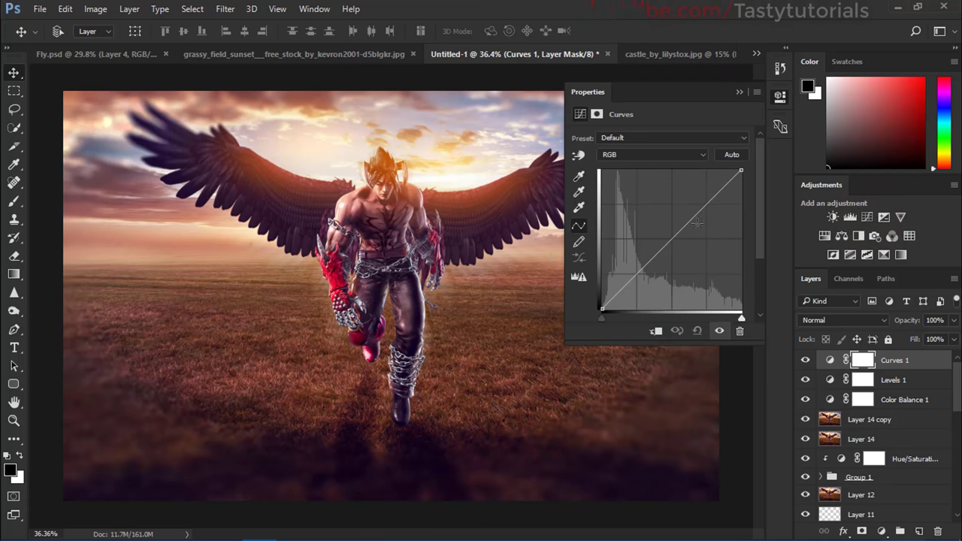
pyautogui.click(679, 229)
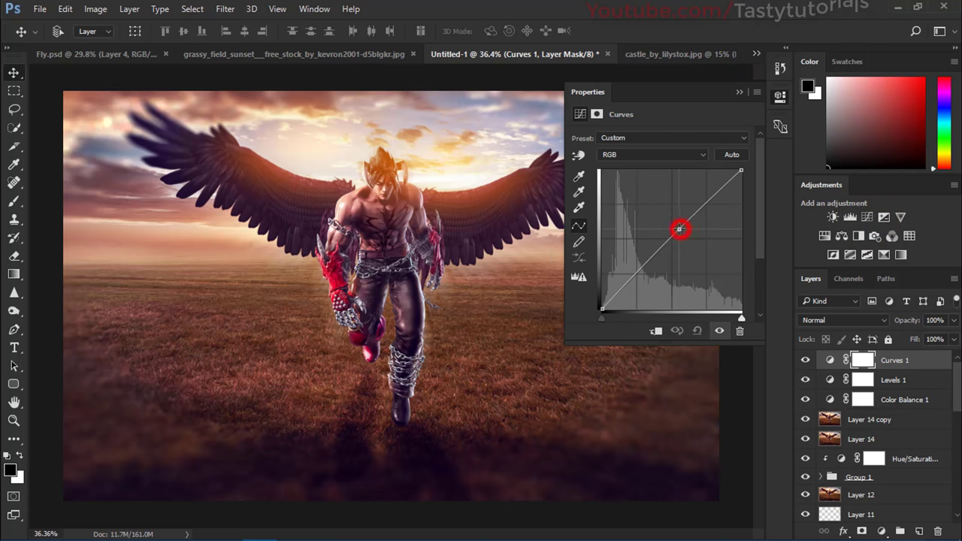
pyautogui.click(638, 271)
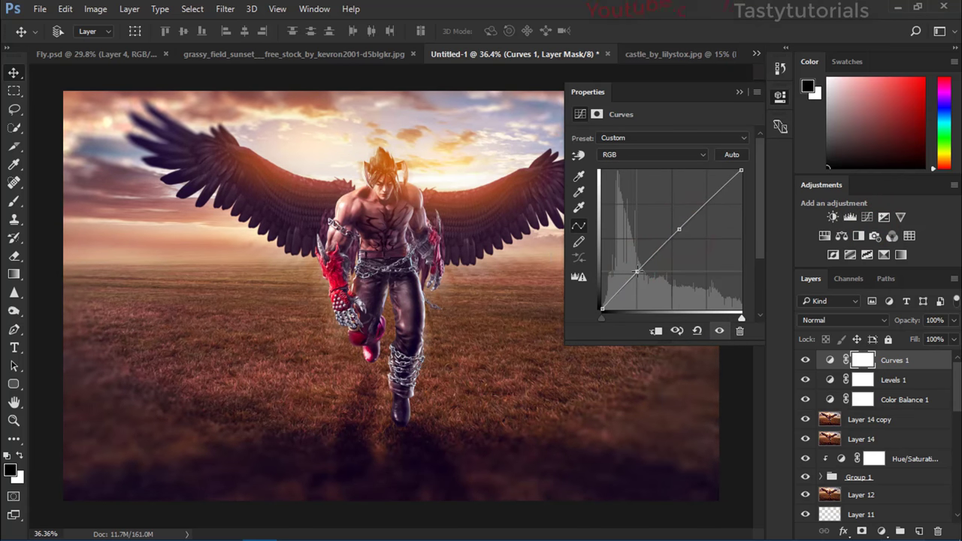
pyautogui.click(739, 92)
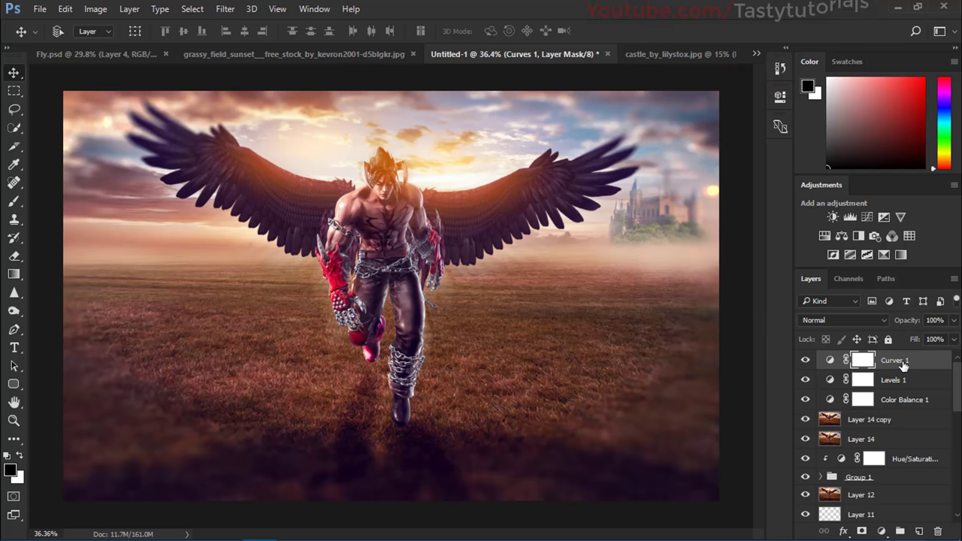
# Step: Stamp all visible layers into a new layer above the Curves adjustment and duplicate it
pyautogui.hotkey('ctrl', 'shift', 'alt', 'e')
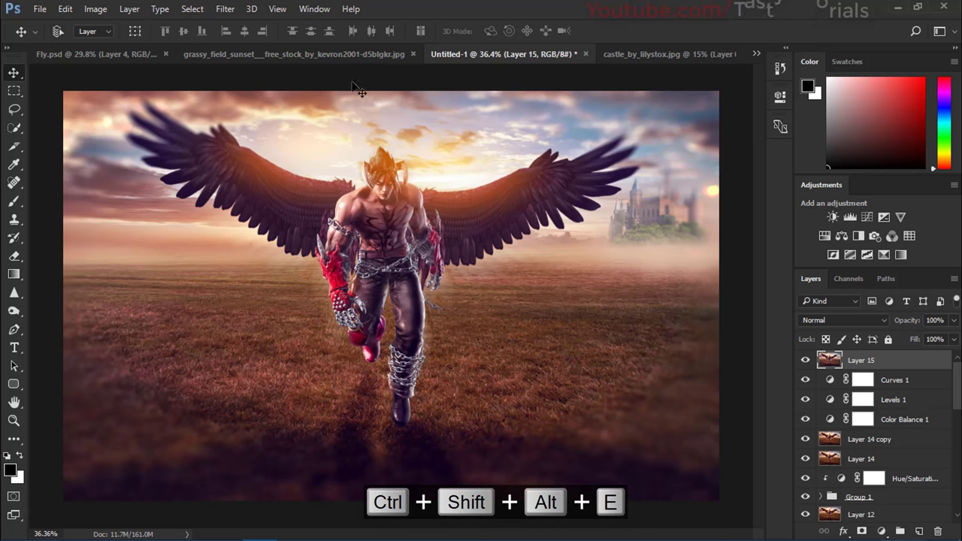
pyautogui.hotkey('ctrl', 'j')
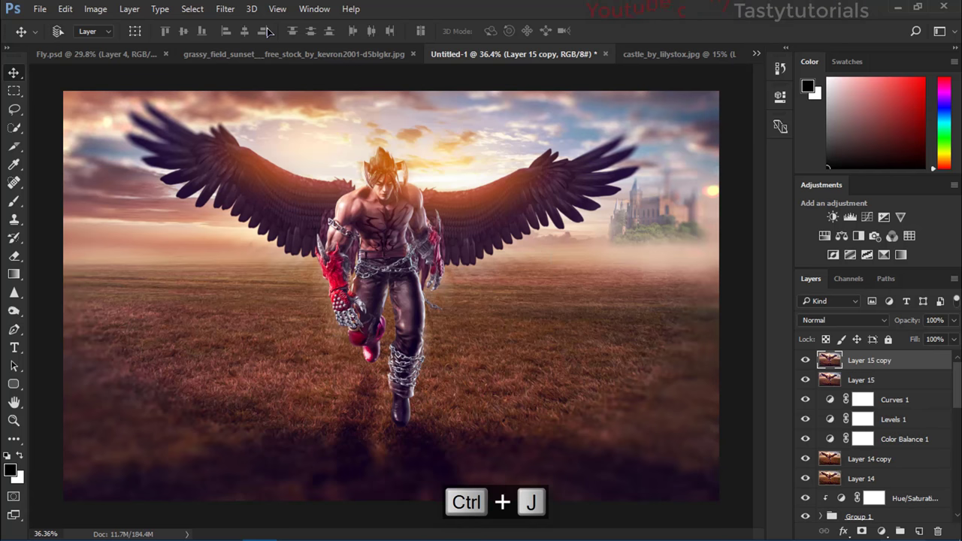
# Step: Invert the colors of Layer 15 copy and set its blend mode to Vivid Light
pyautogui.hotkey('ctrl', 'i')
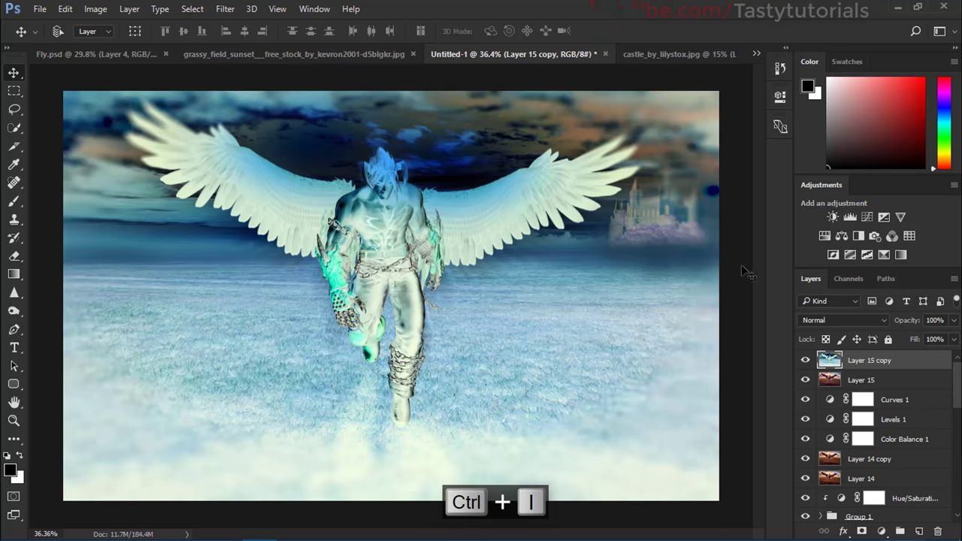
pyautogui.click(805, 320)
pyautogui.click(809, 197)
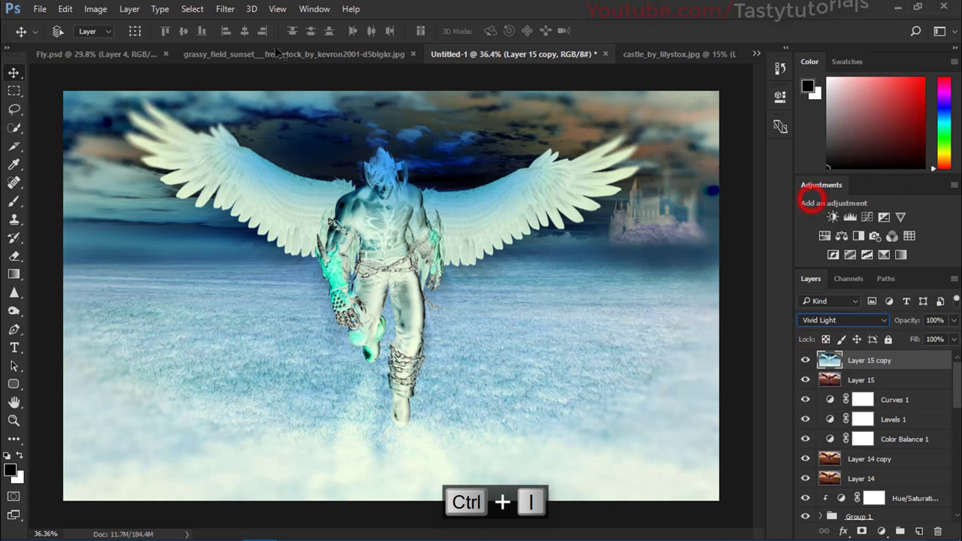
# Step: Apply a Gaussian Blur with a 3 pixel radius to the inverted Layer 15 copy
pyautogui.click(225, 9)
pyautogui.moveTo(258, 161)
pyautogui.click(186, 214)
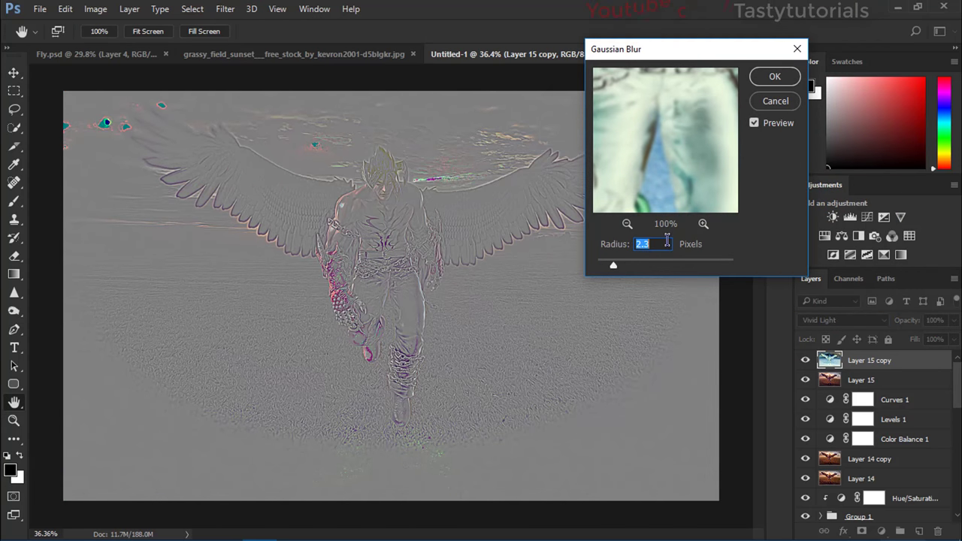
pyautogui.write('3')
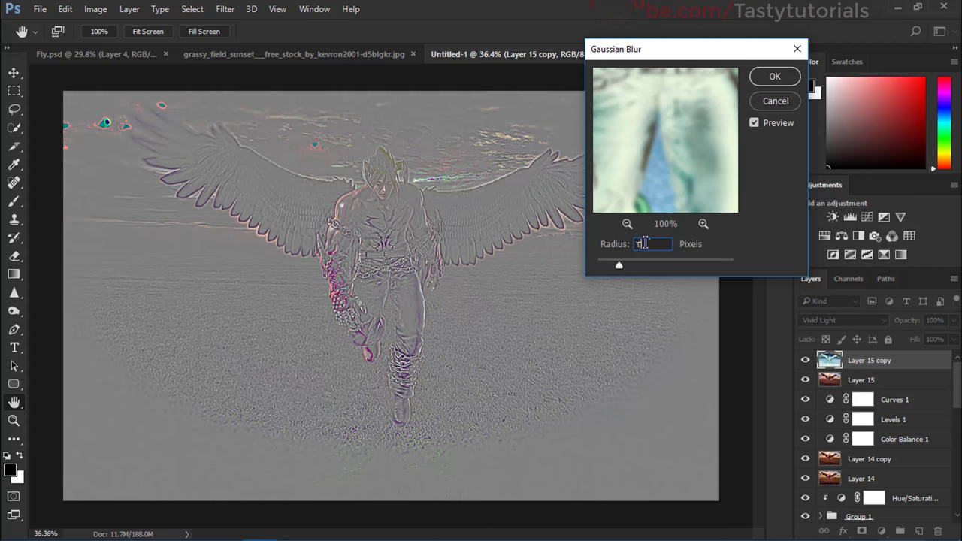
pyautogui.doubleClick(644, 244)
pyautogui.press('alt')
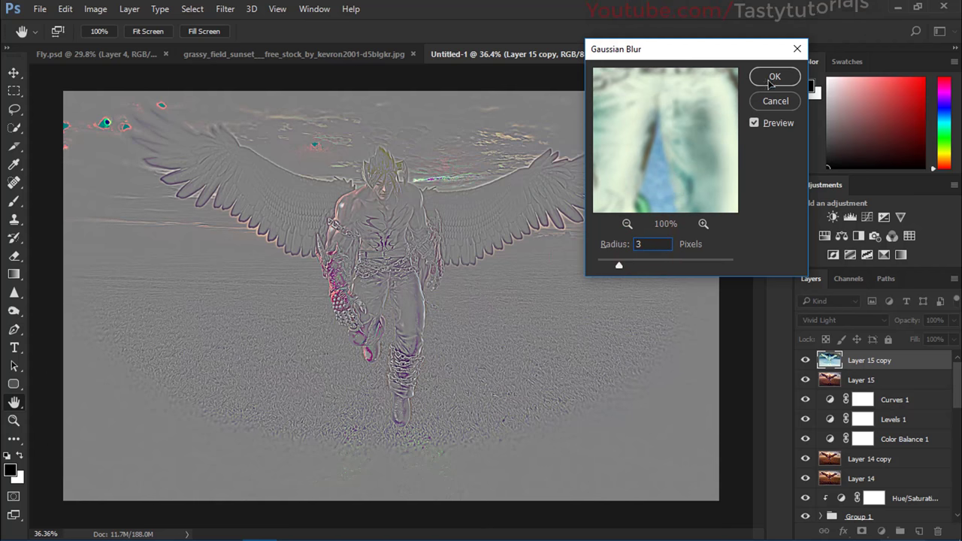
pyautogui.click(772, 78)
# Step: Apply a High Pass filter with a 3 pixel radius to Layer 15 copy
pyautogui.hotkey('alt', 't')
pyautogui.click(257, 285)
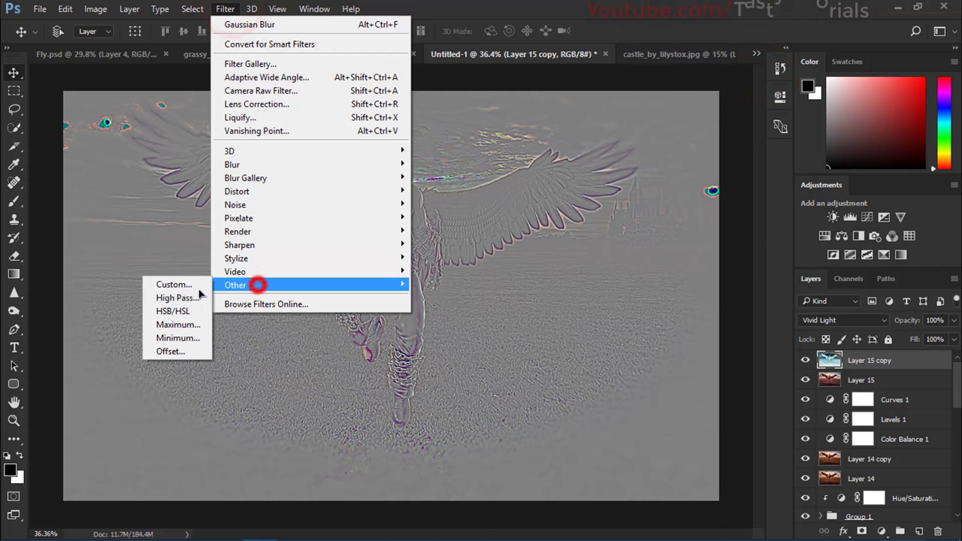
pyautogui.click(183, 299)
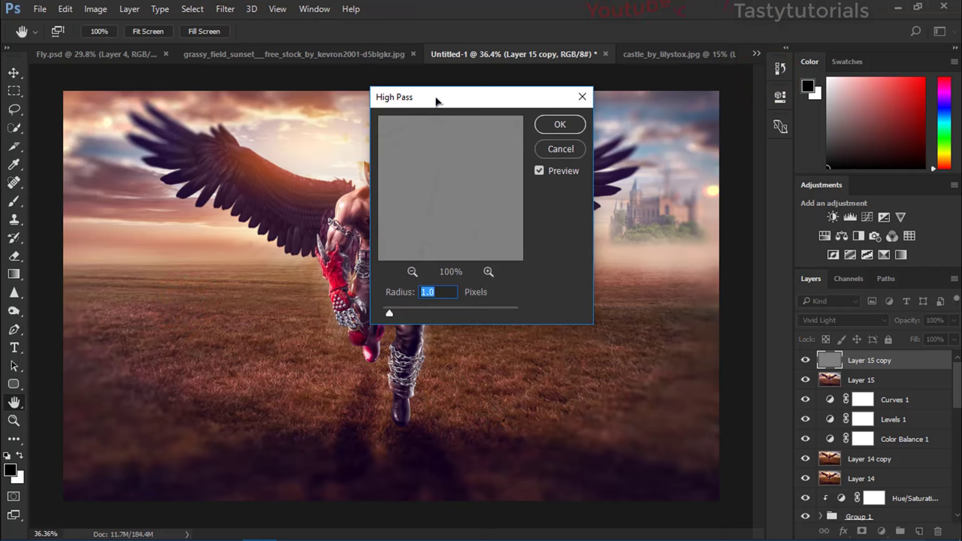
pyautogui.moveTo(436, 100); pyautogui.dragTo(620, 107)
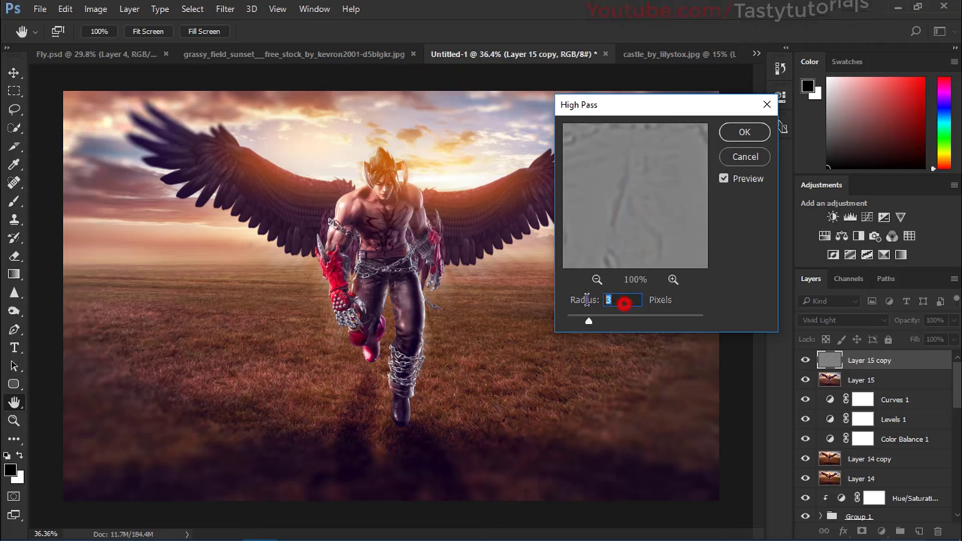
pyautogui.click(743, 131)
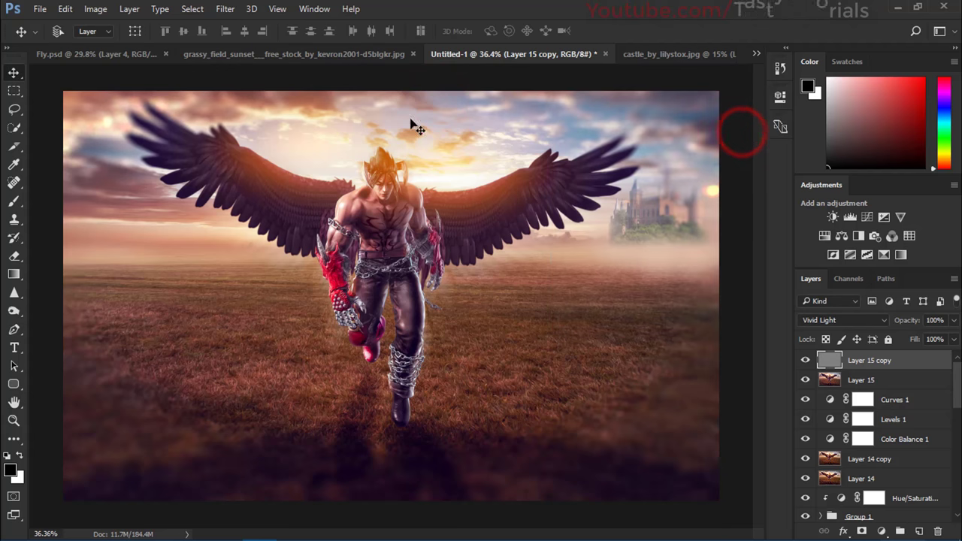
pyautogui.click(830, 379)
pyautogui.click(225, 8)
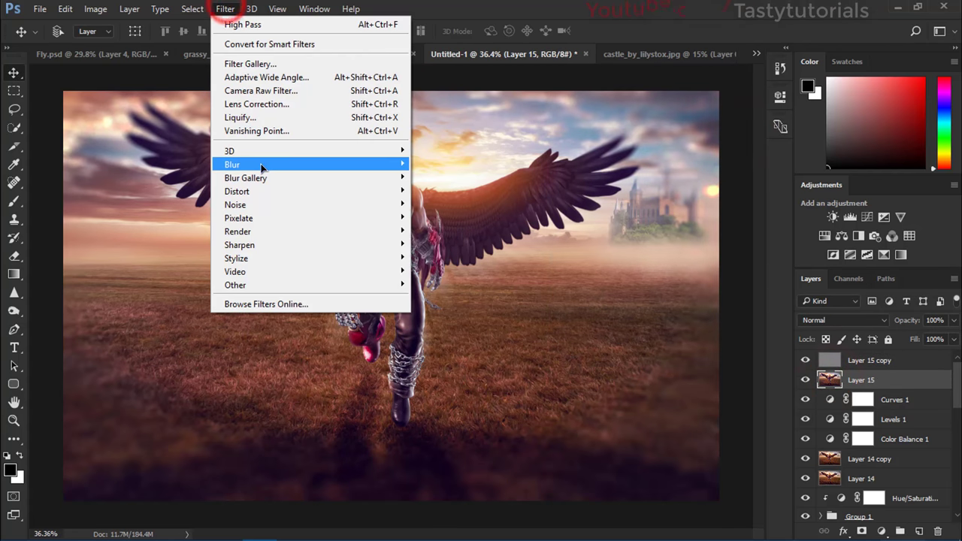
pyautogui.moveTo(254, 246)
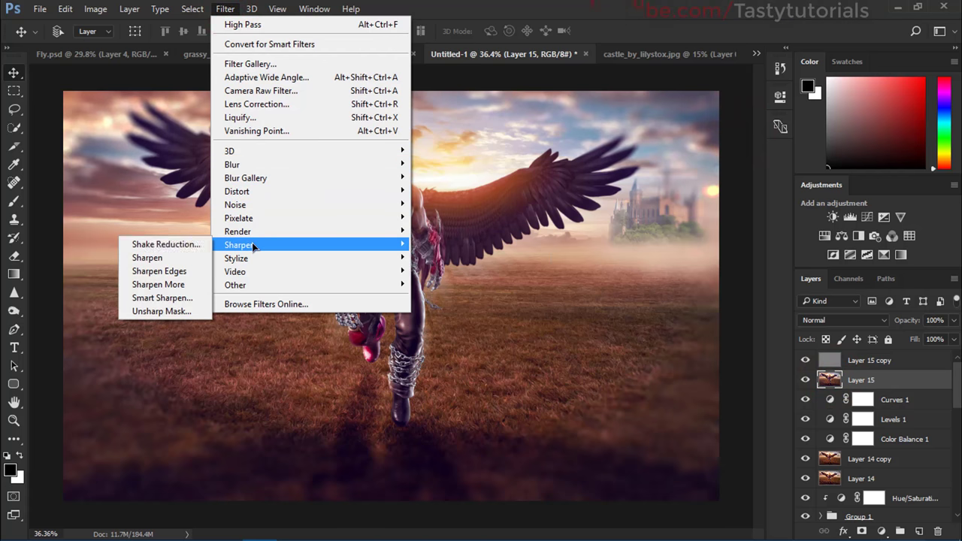
pyautogui.click(163, 298)
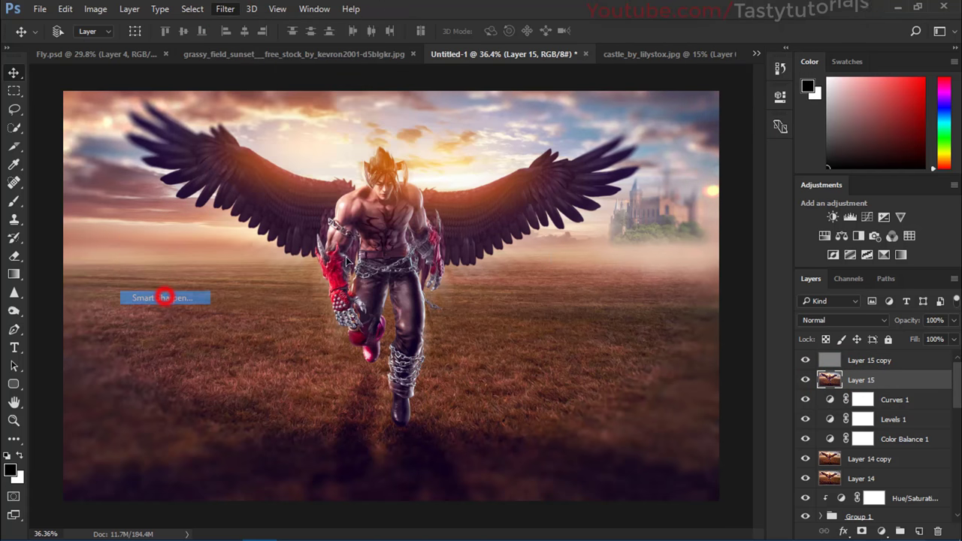
pyautogui.click(575, 209)
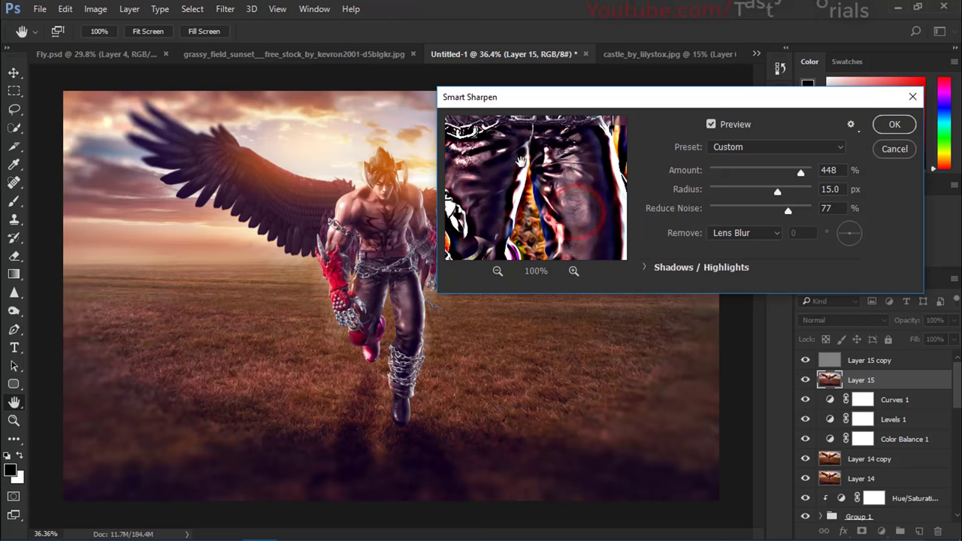
pyautogui.moveTo(520, 160)
pyautogui.mouseDown()
pyautogui.moveTo(514, 157)
pyautogui.moveTo(554, 178)
pyautogui.moveTo(529, 222)
pyautogui.moveTo(522, 208)
pyautogui.moveTo(533, 107)
pyautogui.moveTo(530, 202)
pyautogui.moveTo(521, 200)
pyautogui.moveTo(529, 177)
pyautogui.mouseUp()
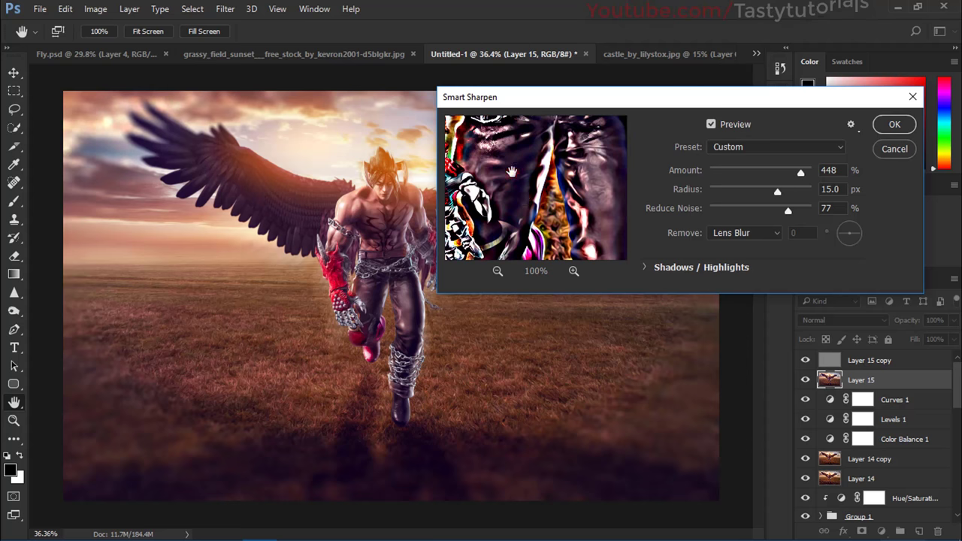
pyautogui.click(502, 168)
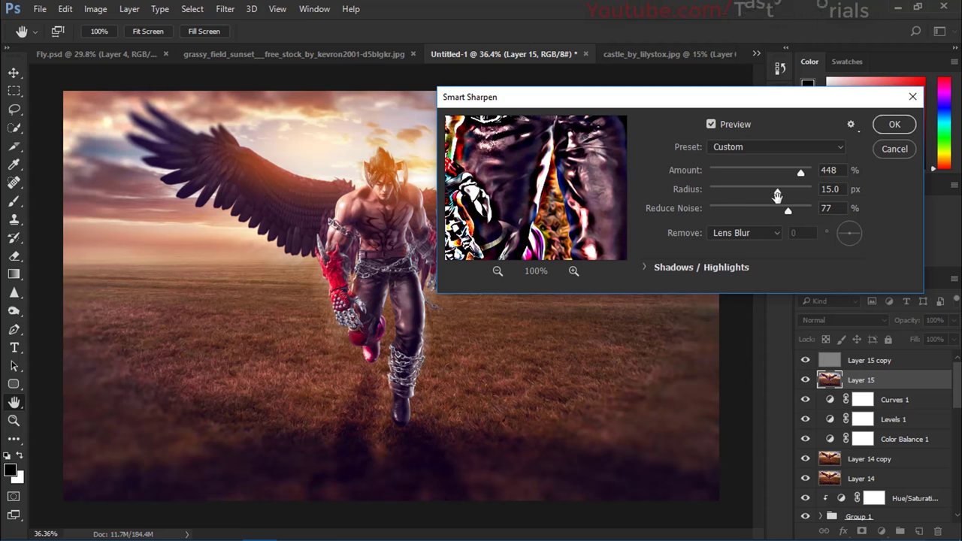
pyautogui.click(777, 196)
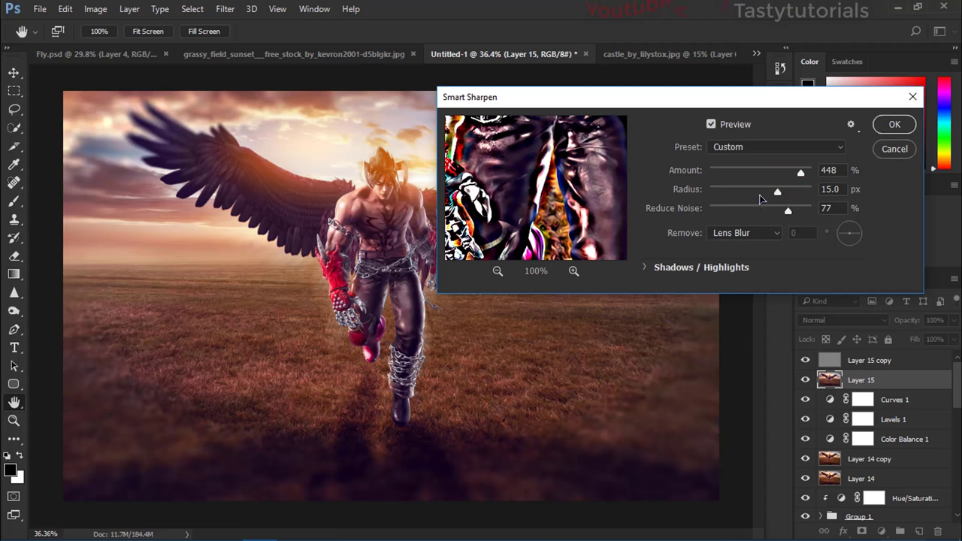
pyautogui.moveTo(771, 196); pyautogui.dragTo(757, 214)
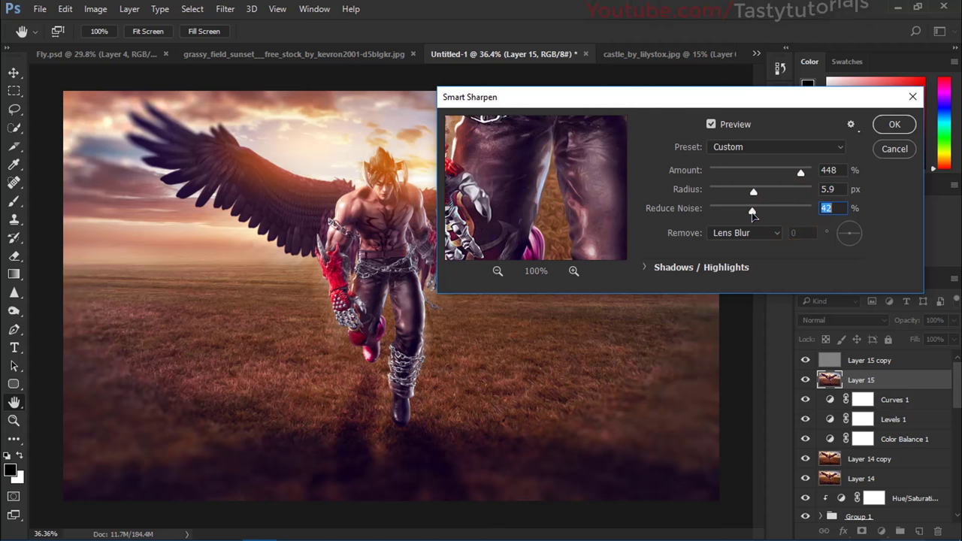
pyautogui.moveTo(801, 172); pyautogui.dragTo(741, 179)
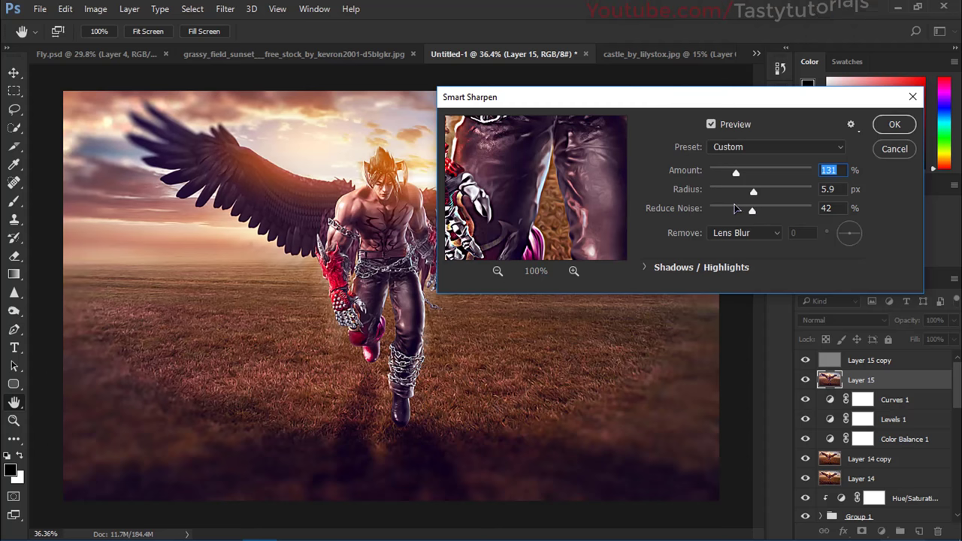
pyautogui.moveTo(751, 214); pyautogui.dragTo(721, 174)
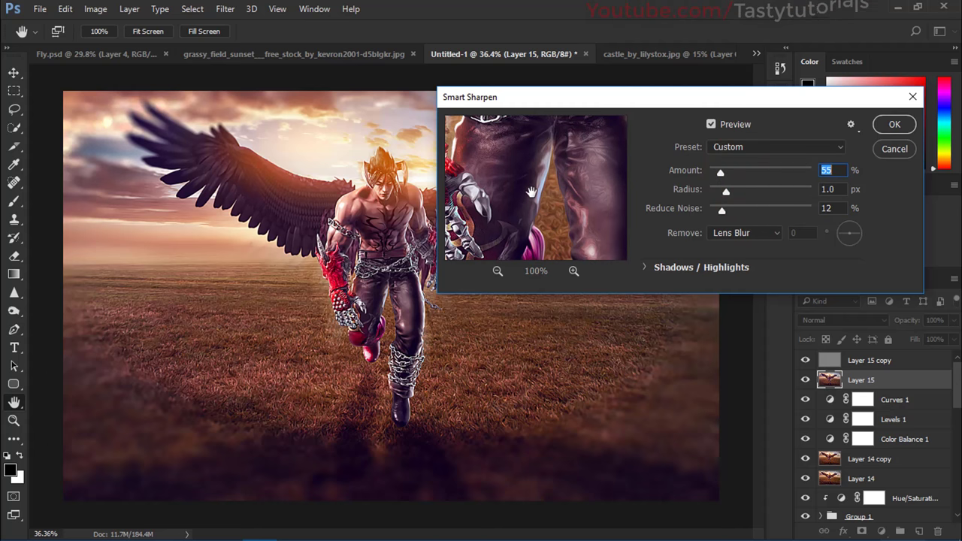
pyautogui.moveTo(530, 193); pyautogui.dragTo(607, 197)
pyautogui.click(606, 200)
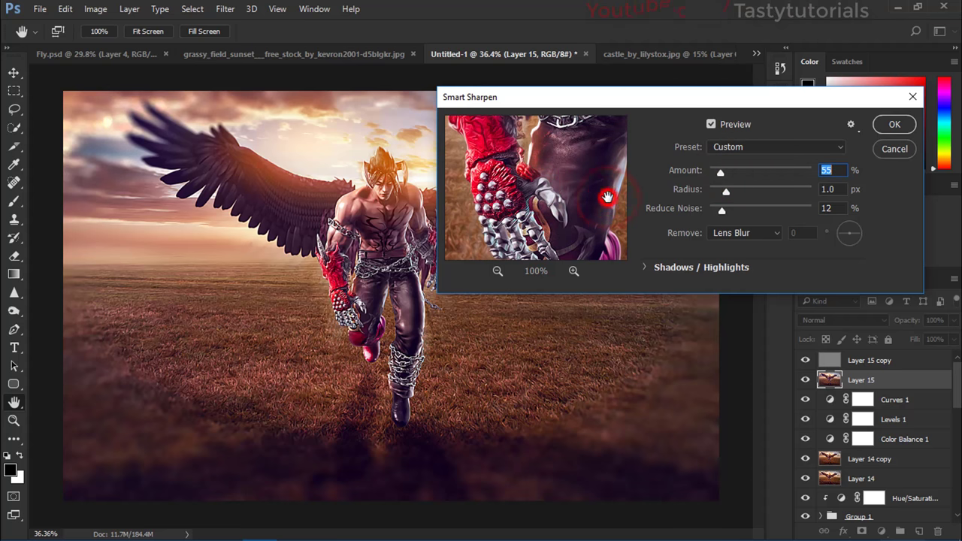
pyautogui.click(891, 149)
pyautogui.press('v')
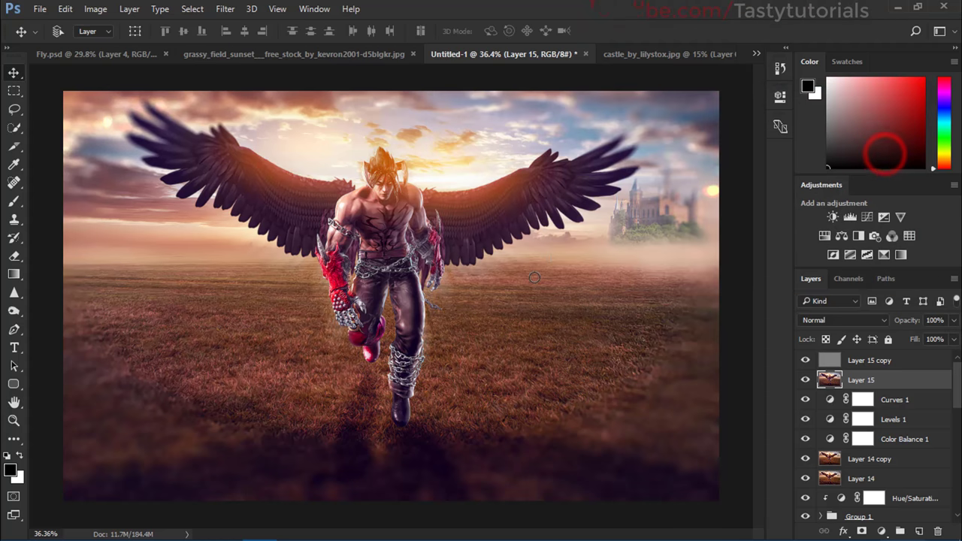
# Step: Add a new layer above Layer 15 copy and load the Black, White preset for the Gradient tool
pyautogui.hotkey('ctrl', '0')
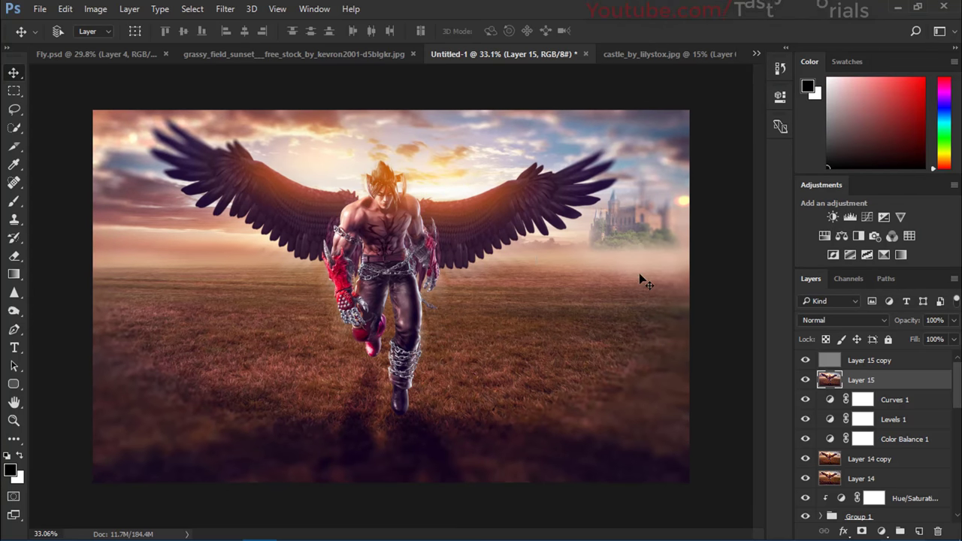
pyautogui.click(907, 360)
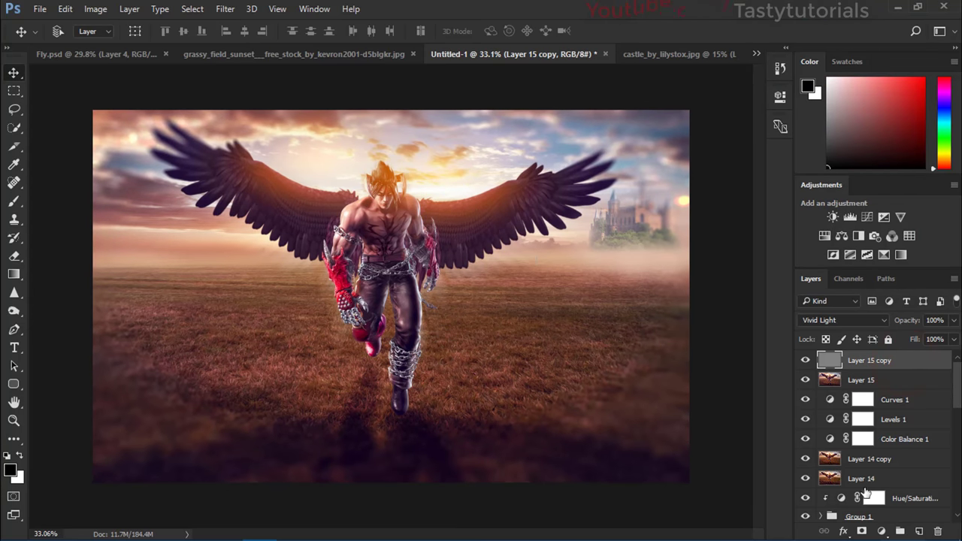
pyautogui.click(919, 531)
pyautogui.press('g')
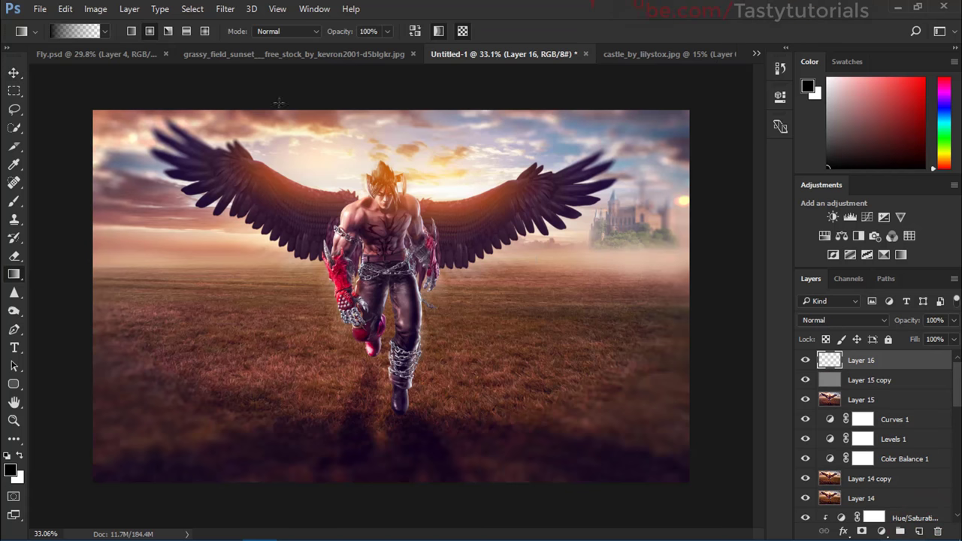
pyautogui.click(76, 31)
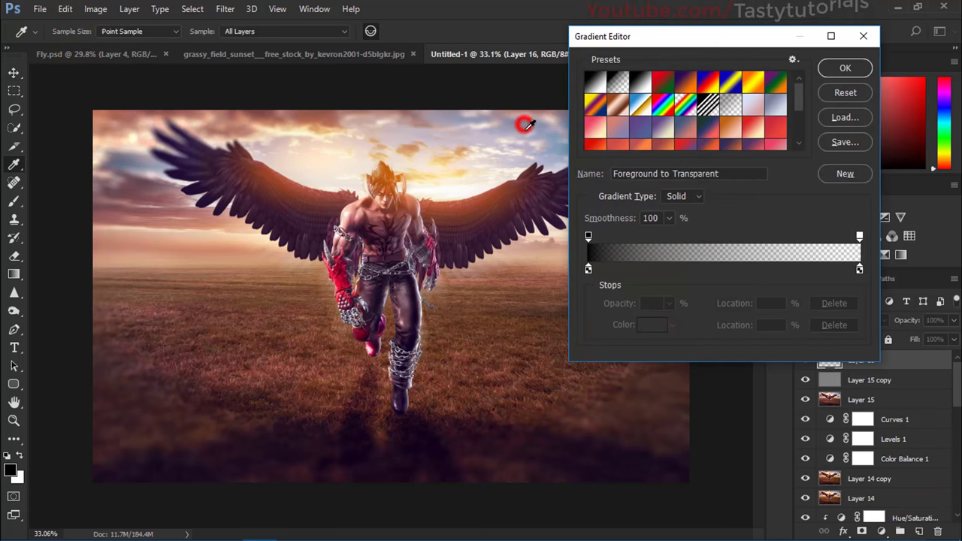
pyautogui.click(645, 87)
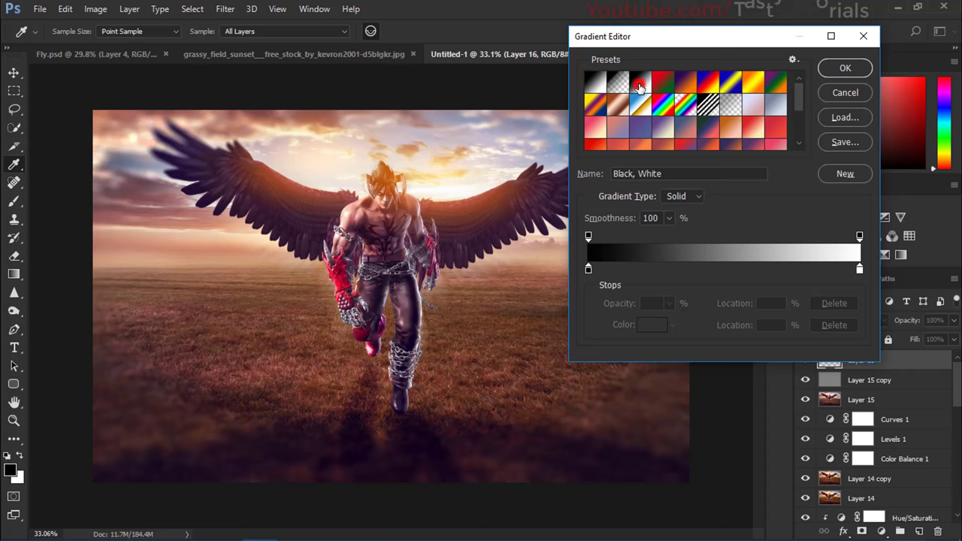
# Step: Set the gradient's white end stop to bright blue, #3b80ff
pyautogui.click(860, 270)
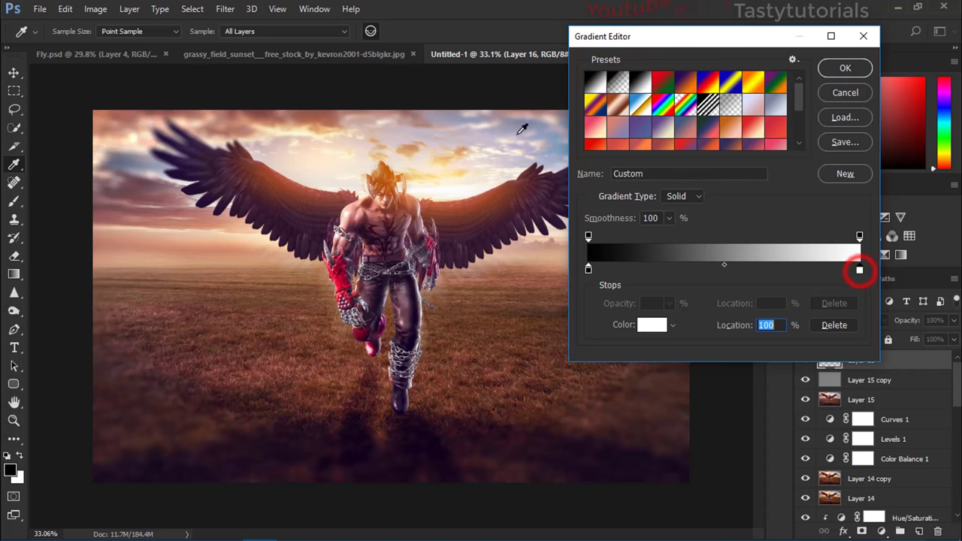
pyautogui.click(518, 123)
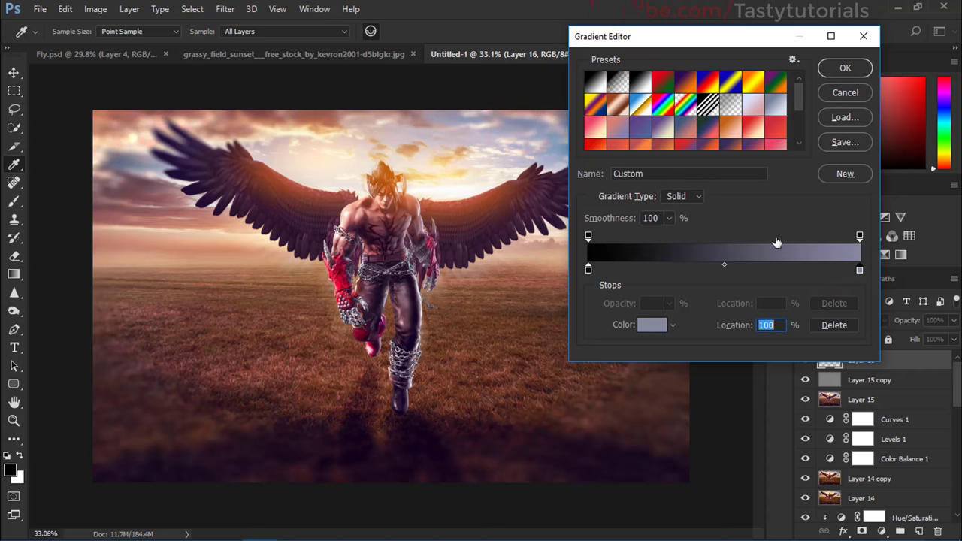
pyautogui.doubleClick(859, 270)
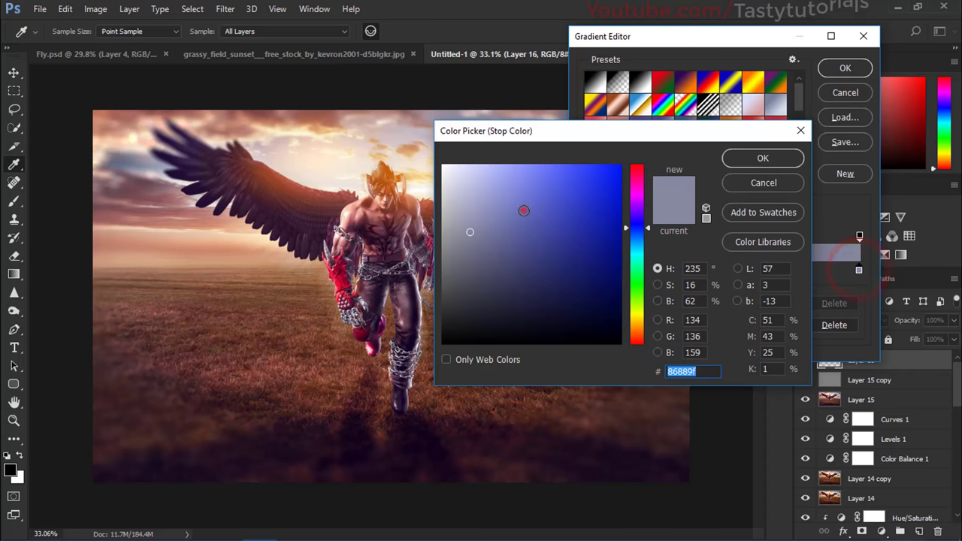
pyautogui.moveTo(524, 211)
pyautogui.mouseDown()
pyautogui.moveTo(548, 174)
pyautogui.moveTo(531, 193)
pyautogui.mouseUp()
pyautogui.click(638, 232)
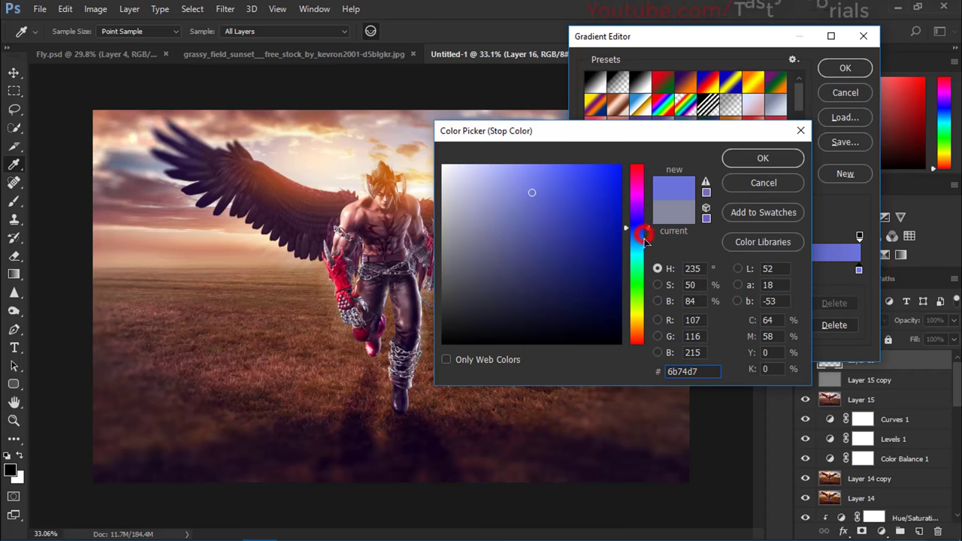
pyautogui.moveTo(638, 237); pyautogui.dragTo(638, 235)
pyautogui.moveTo(558, 185); pyautogui.dragTo(580, 164)
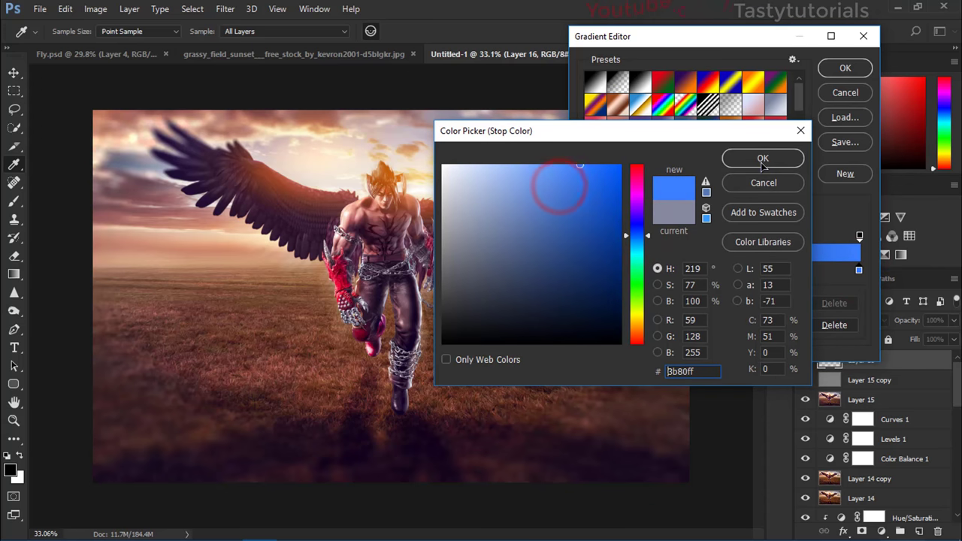
pyautogui.click(761, 160)
# Step: Recolor the gradient's black start stop to a bright orange based on the warm haze at the horizon and accept the gradient
pyautogui.doubleClick(590, 272)
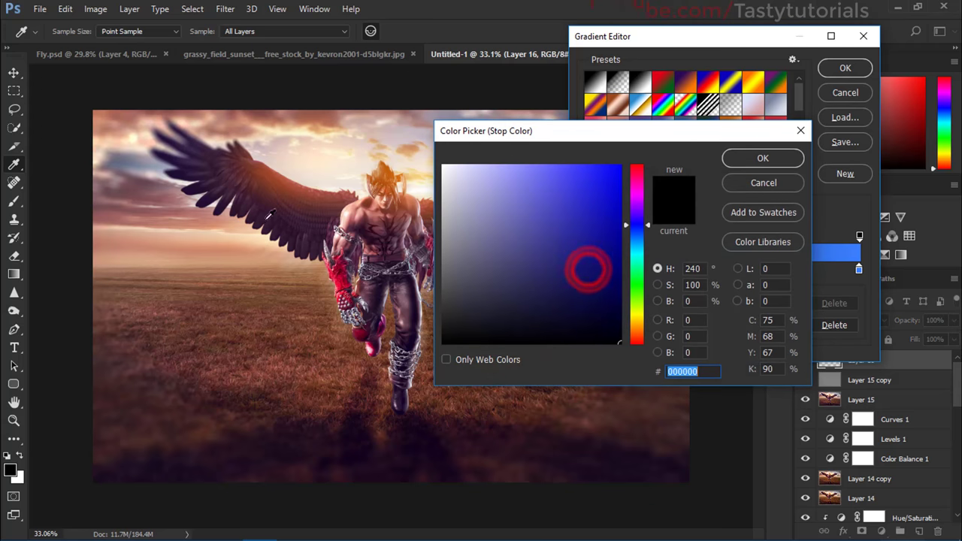
pyautogui.click(124, 250)
pyautogui.moveTo(518, 200); pyautogui.dragTo(564, 179)
pyautogui.click(731, 158)
pyautogui.click(836, 69)
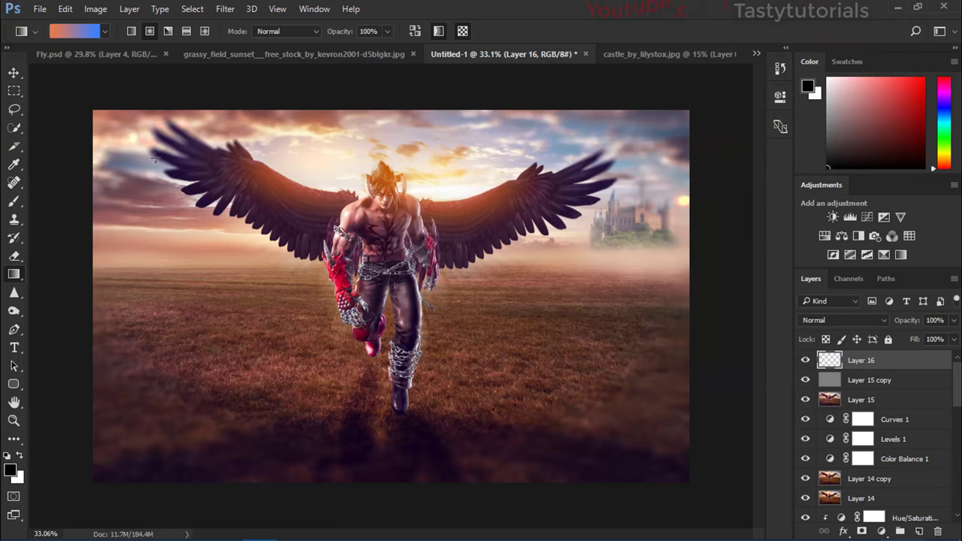
# Step: Fill the new layer with a linear gradient running across the canvas from orange on the left to blue on the right
pyautogui.click(133, 30)
pyautogui.moveTo(103, 292); pyautogui.dragTo(686, 329)
pyautogui.hotkey('ctrl', 'alt', 'z')
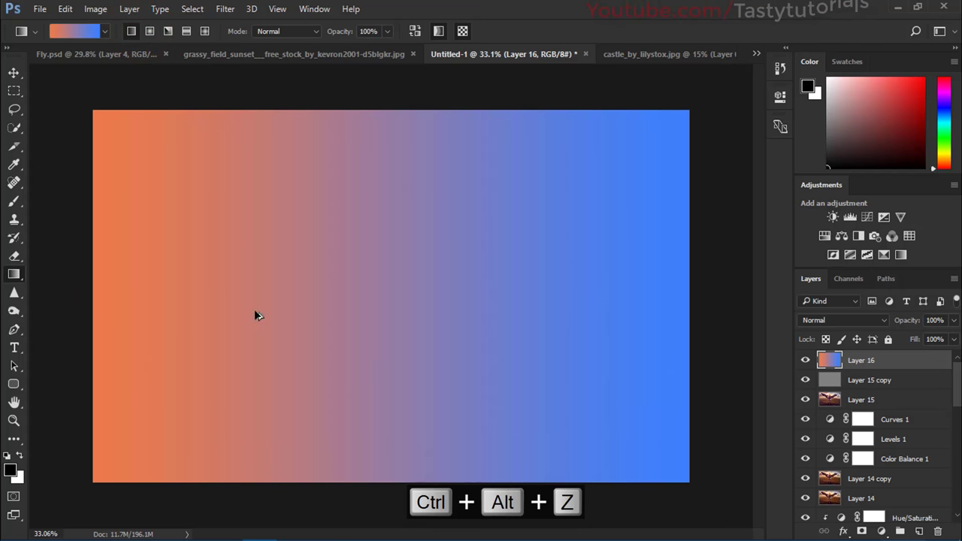
pyautogui.moveTo(118, 292); pyautogui.dragTo(681, 327)
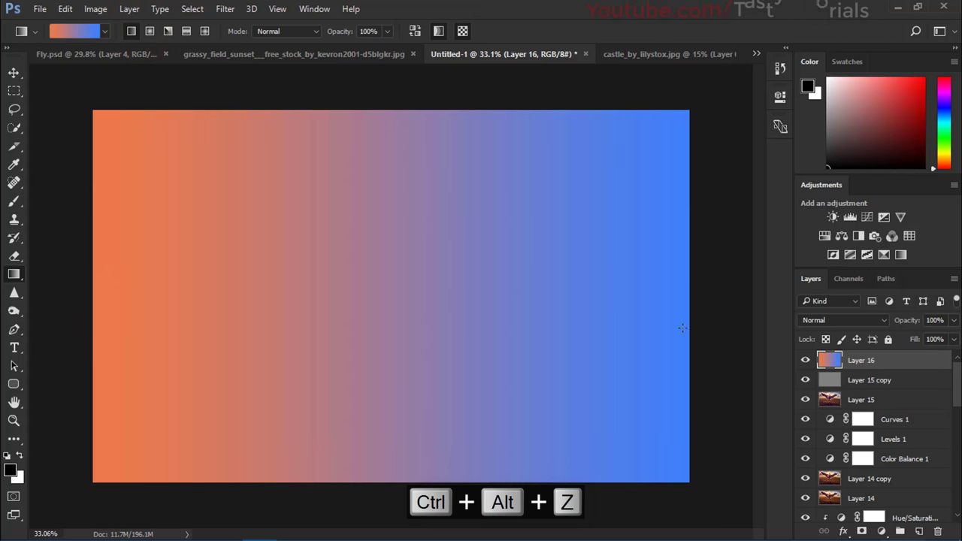
# Step: Blend the gradient layer in Soft Light at 14% opacity and compare the image with and without it
pyautogui.click(832, 323)
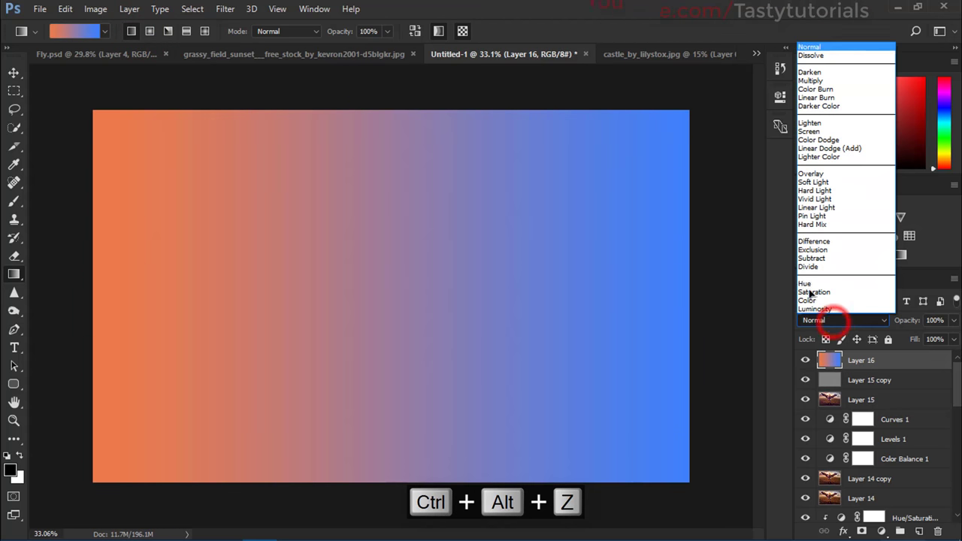
pyautogui.click(807, 186)
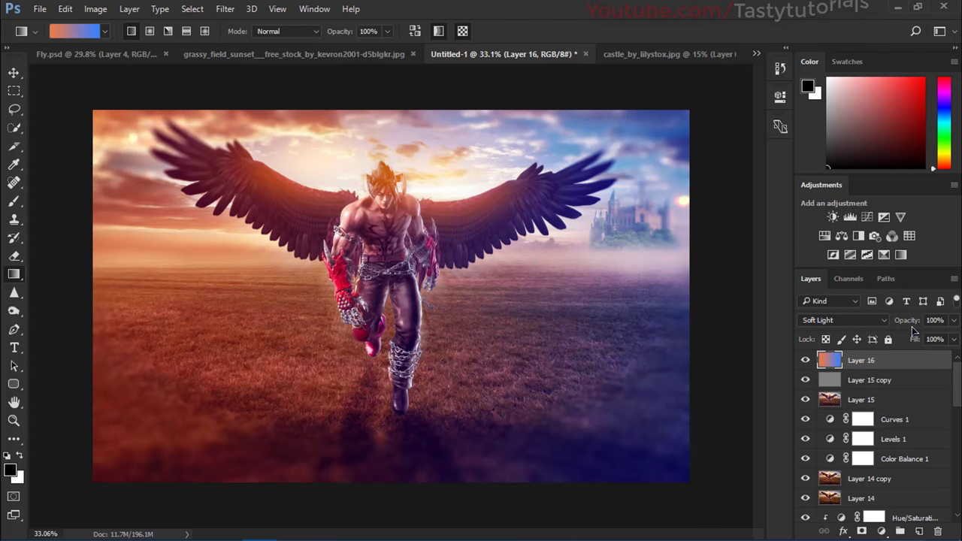
pyautogui.moveTo(907, 326); pyautogui.dragTo(858, 326)
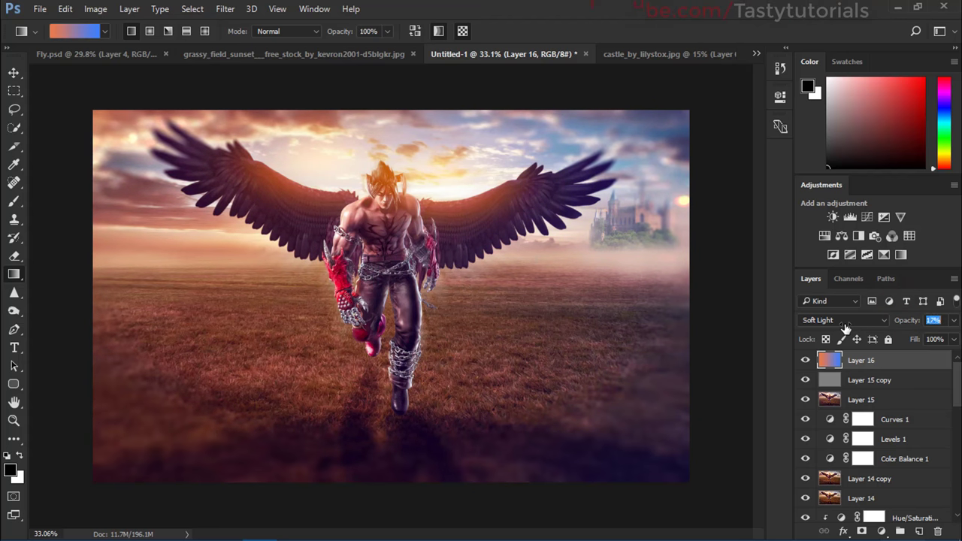
pyautogui.click(804, 360)
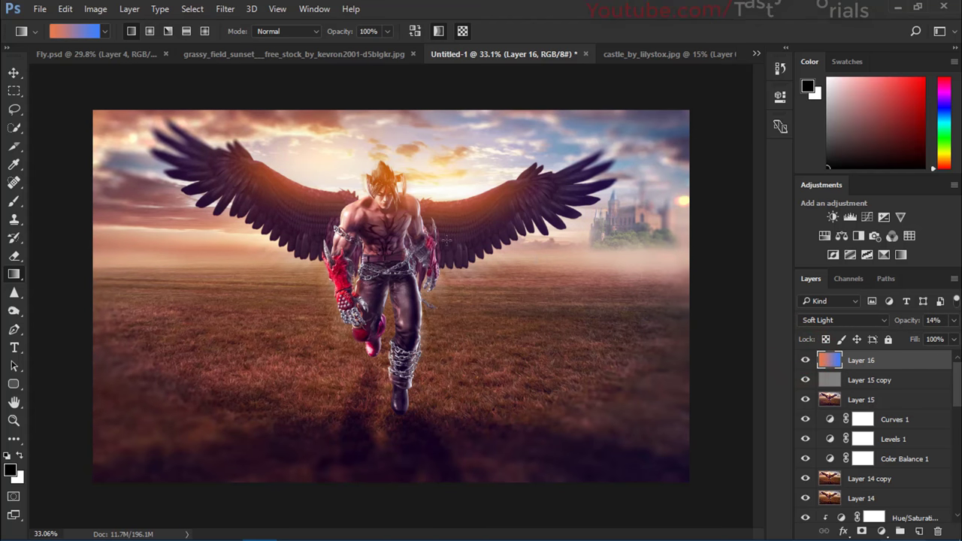
pyautogui.press('v')
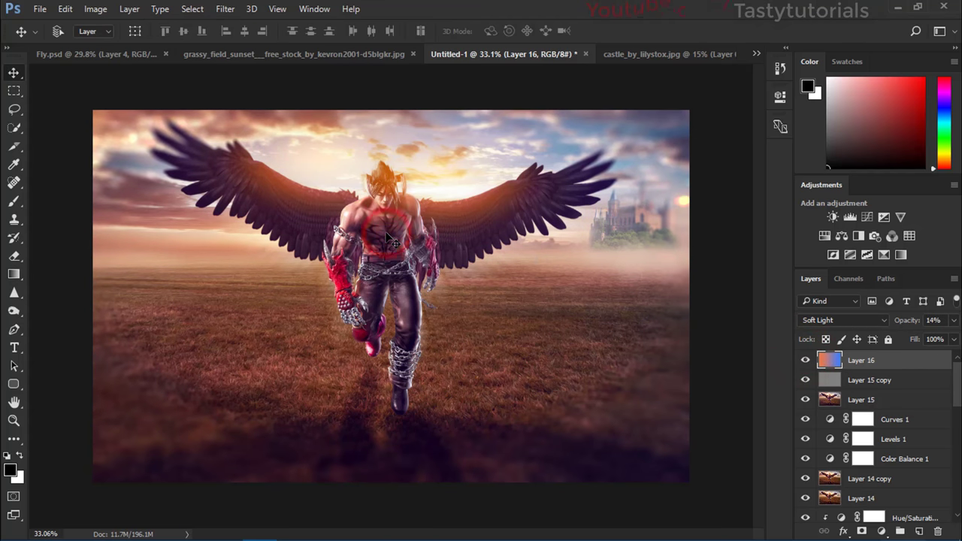
pyautogui.scroll(-1, 398, 271)
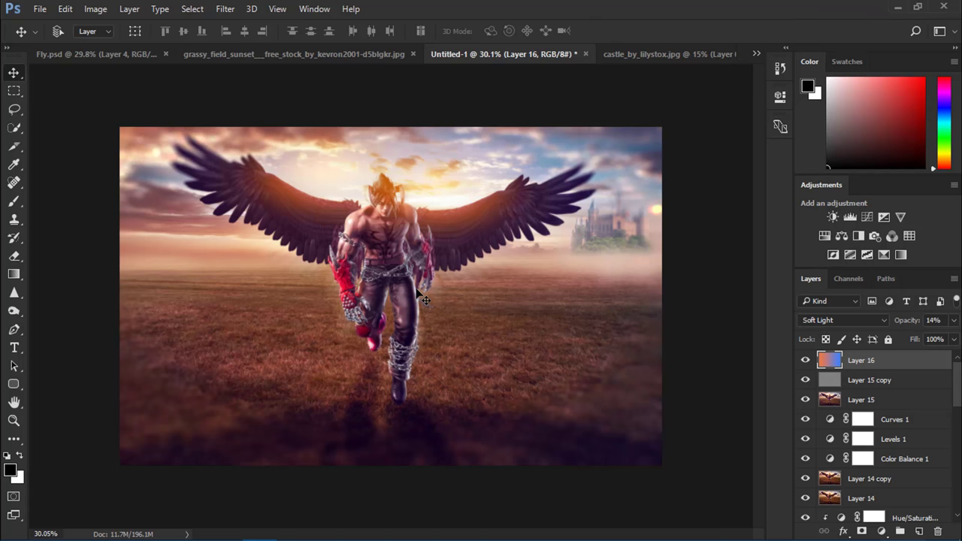
pyautogui.scroll(2, 432, 302)
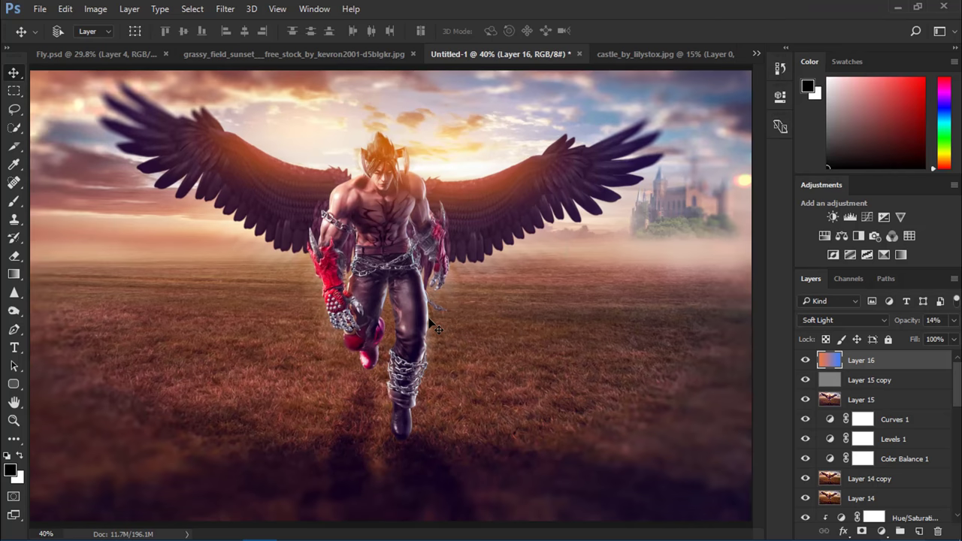
pyautogui.scroll(-1, 431, 323)
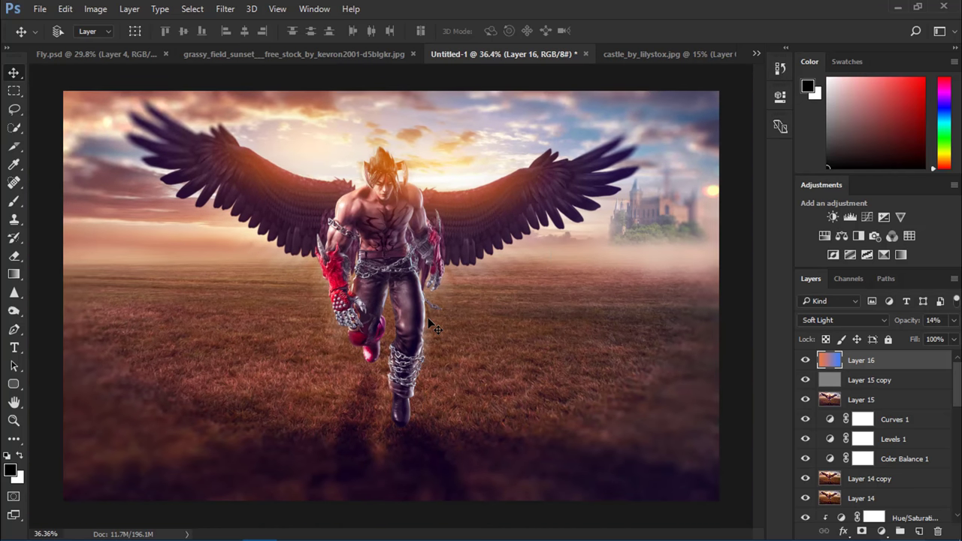